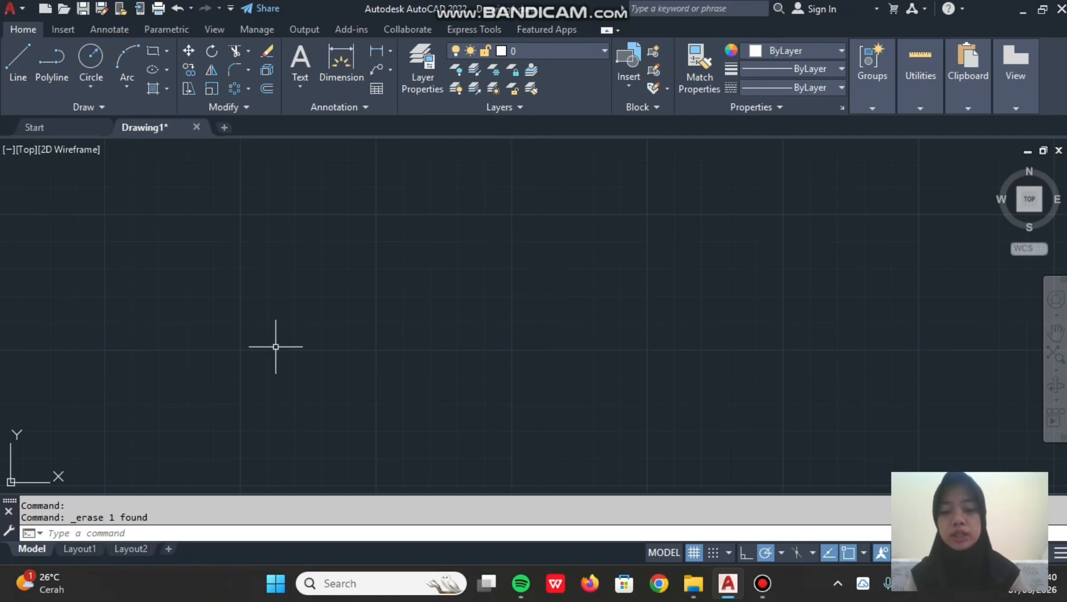
- Draw a rectangle 50 units wide and 100 units high in the empty drawing area
type("REC")
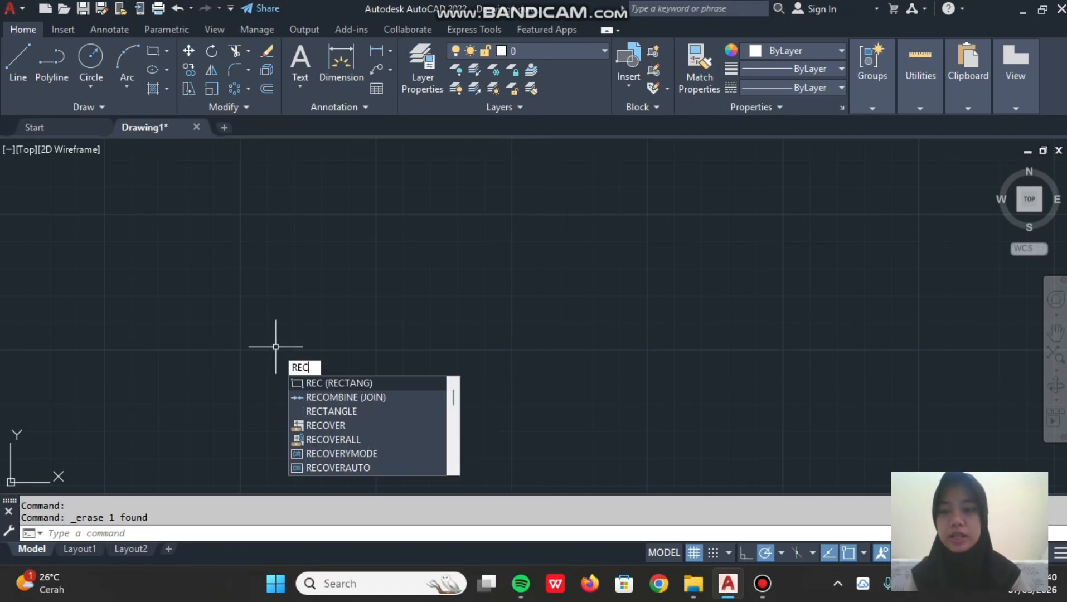
key("Return")
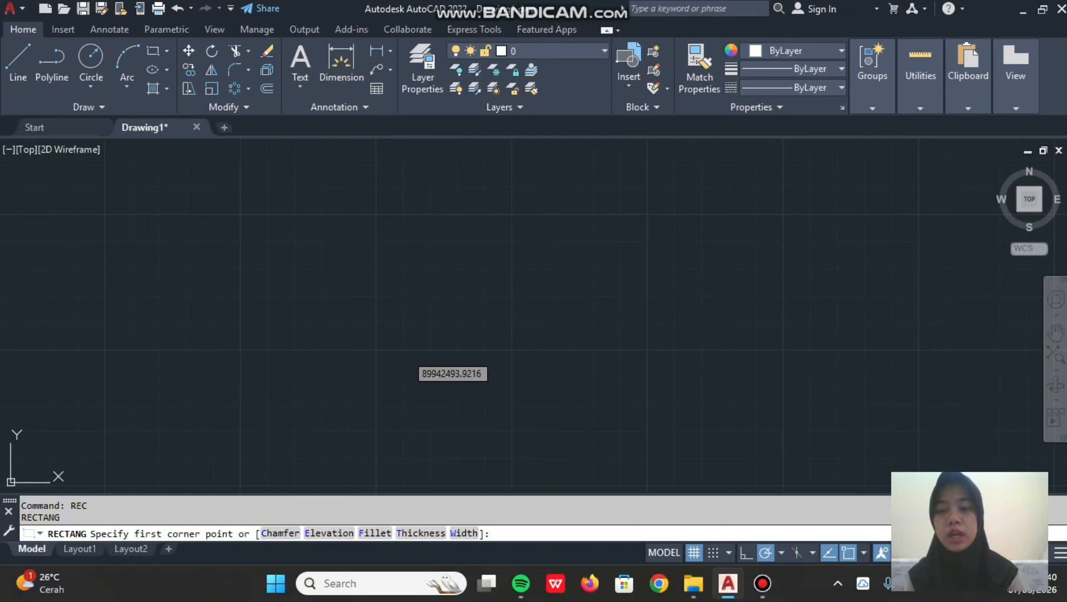
left_click(189, 352)
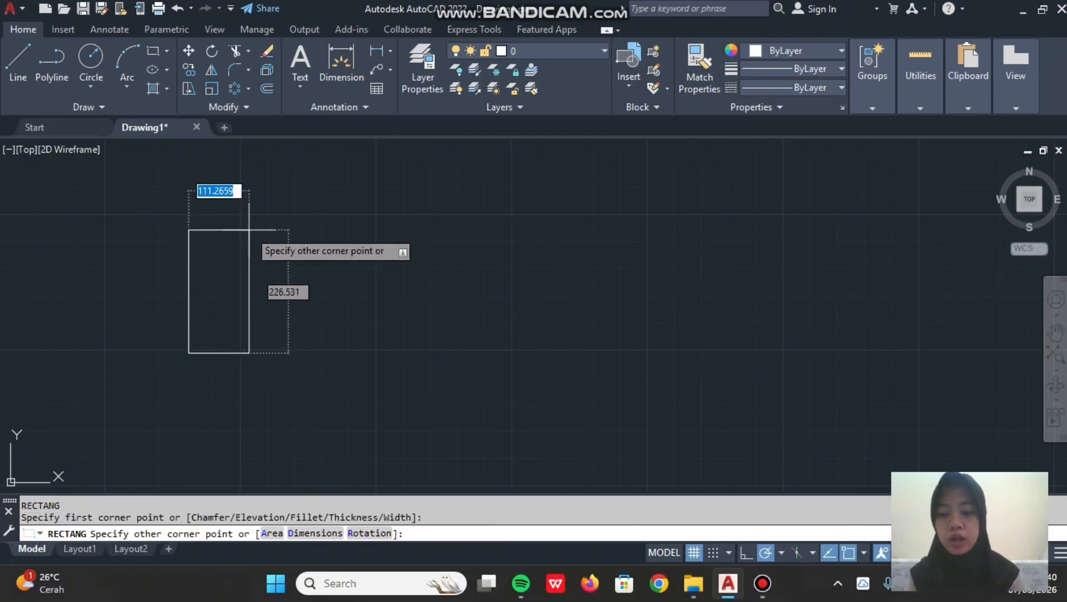
type("50")
key("Tab")
type("100")
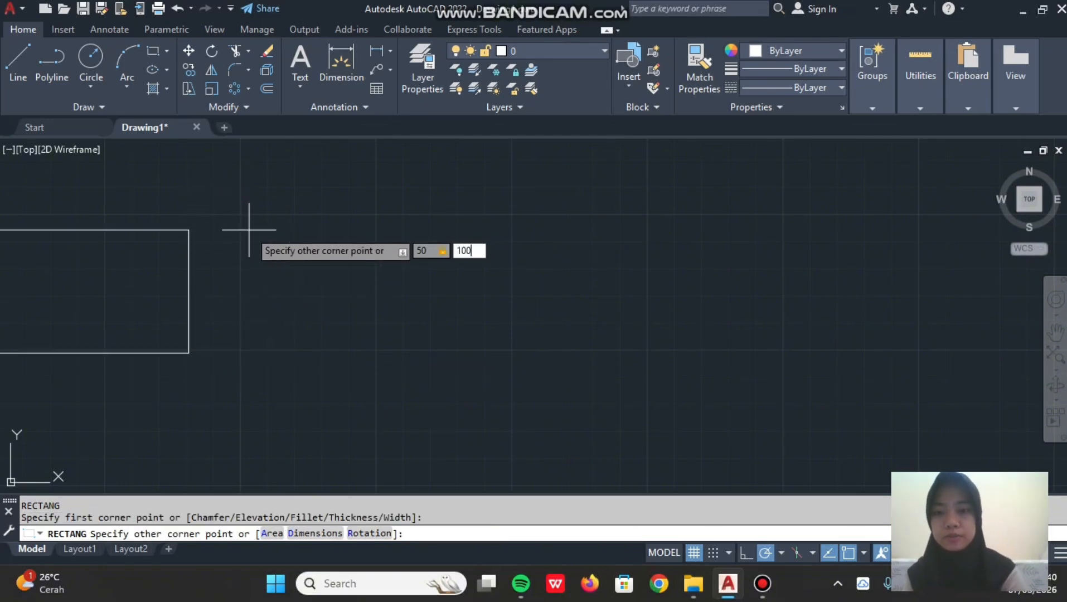
key("Return")
- Copy the 50 by 100 rectangle twice to its right from its lower-right corner, keeping all three in a horizontal row
middle_click_drag(191, 369, 216, 331)
scroll(217, 331, "up", 4)
scroll(222, 290, "down", 2)
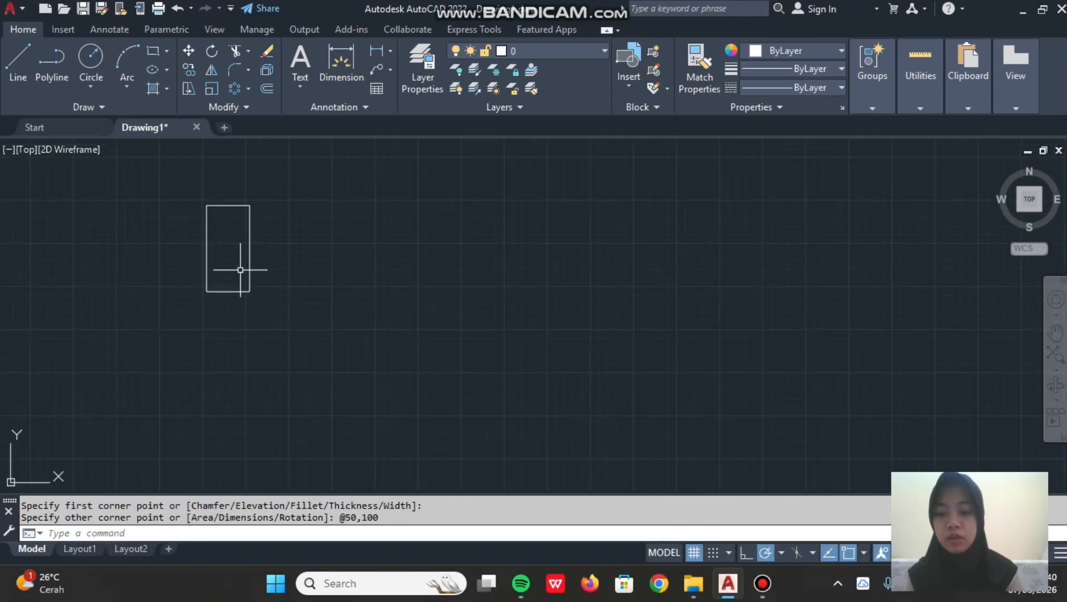
type("co")
key("Return")
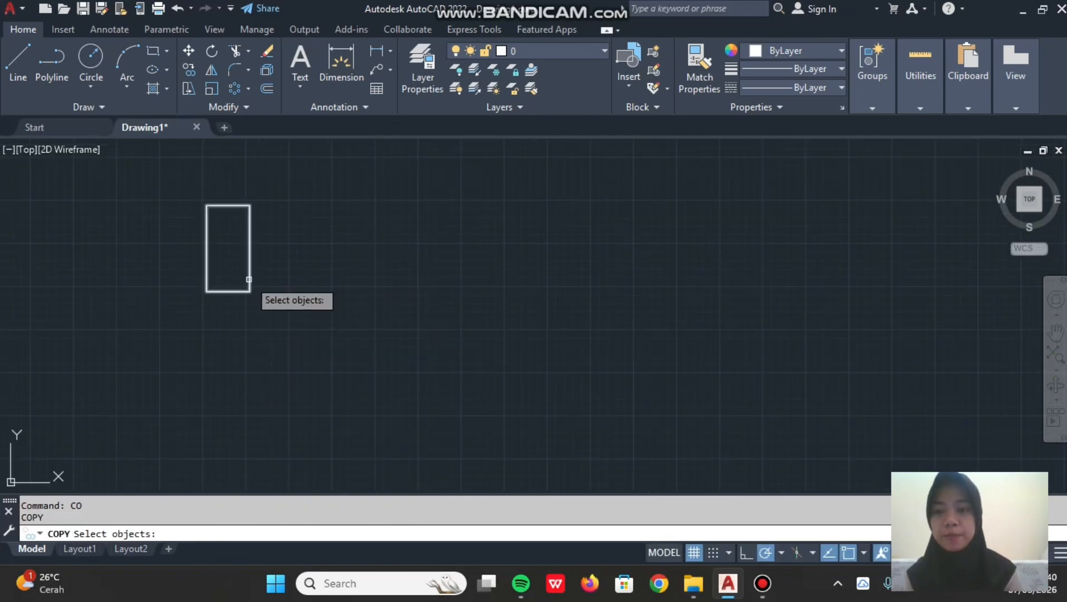
left_click(249, 282)
key("Return")
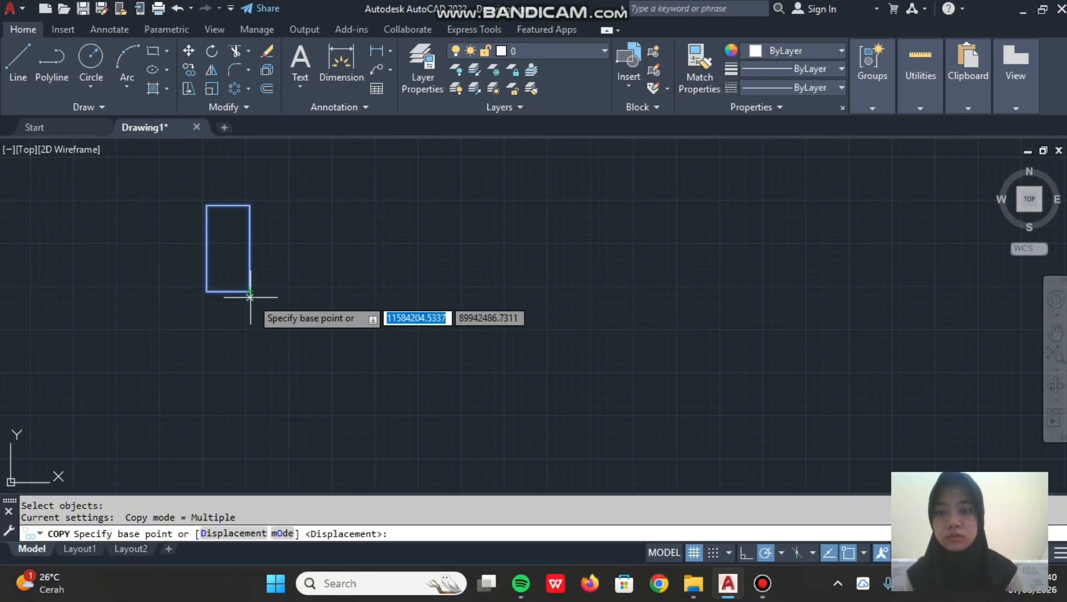
left_click(249, 290)
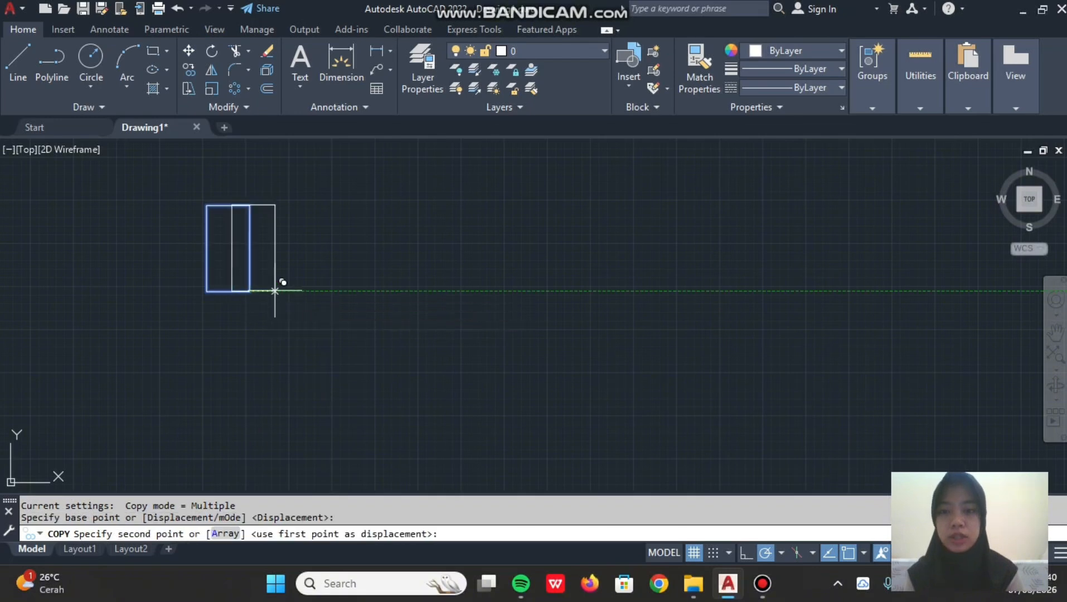
left_click(389, 290)
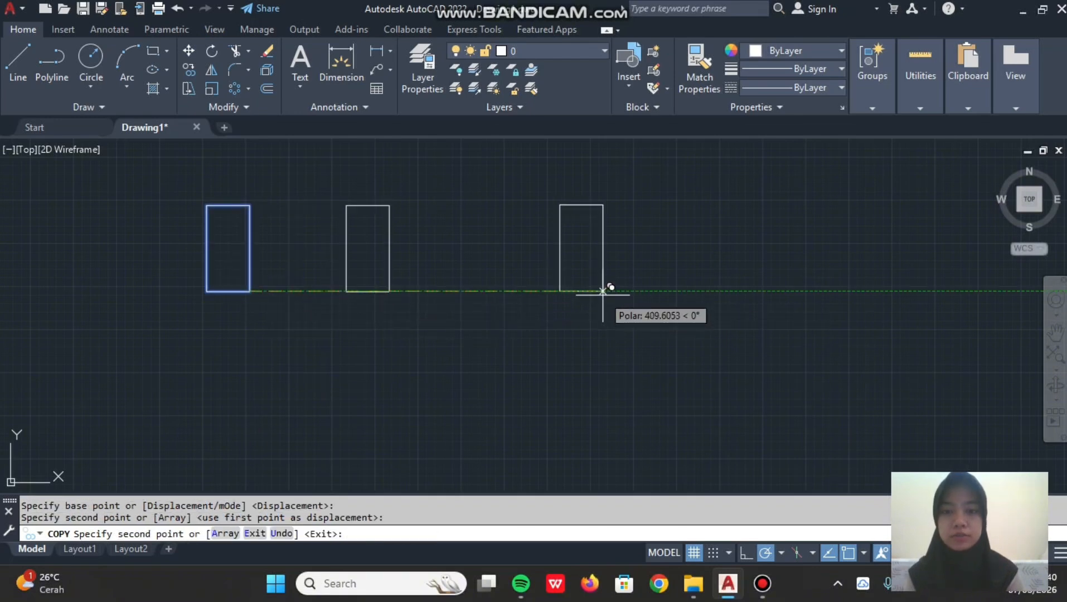
left_click(554, 290)
key("Return")
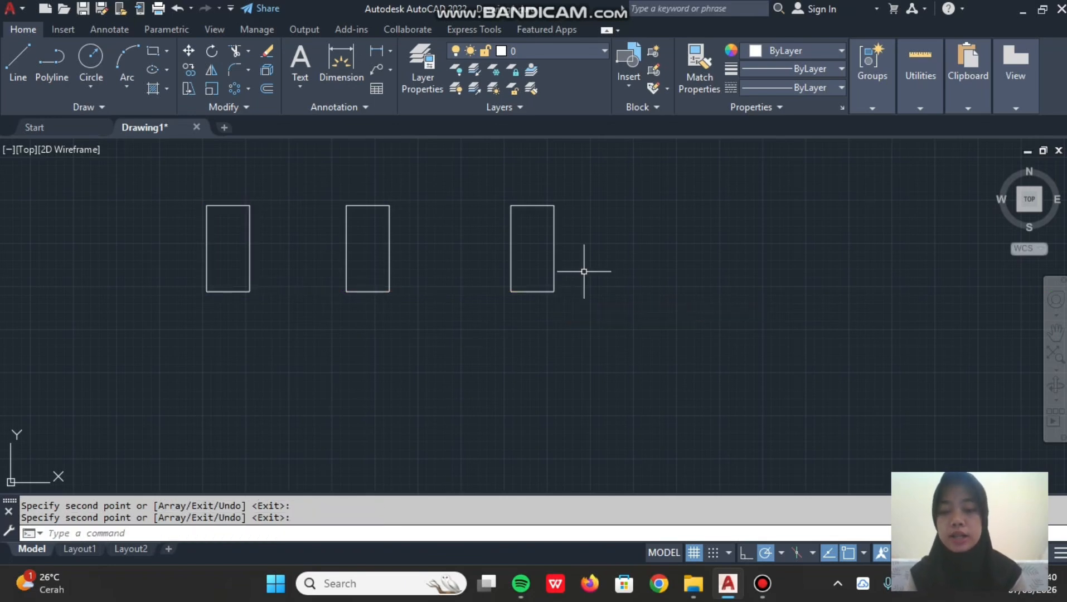
- Scale the middle rectangle by a factor of 2 about the midpoint of its bottom edge
type("SC")
key("Return")
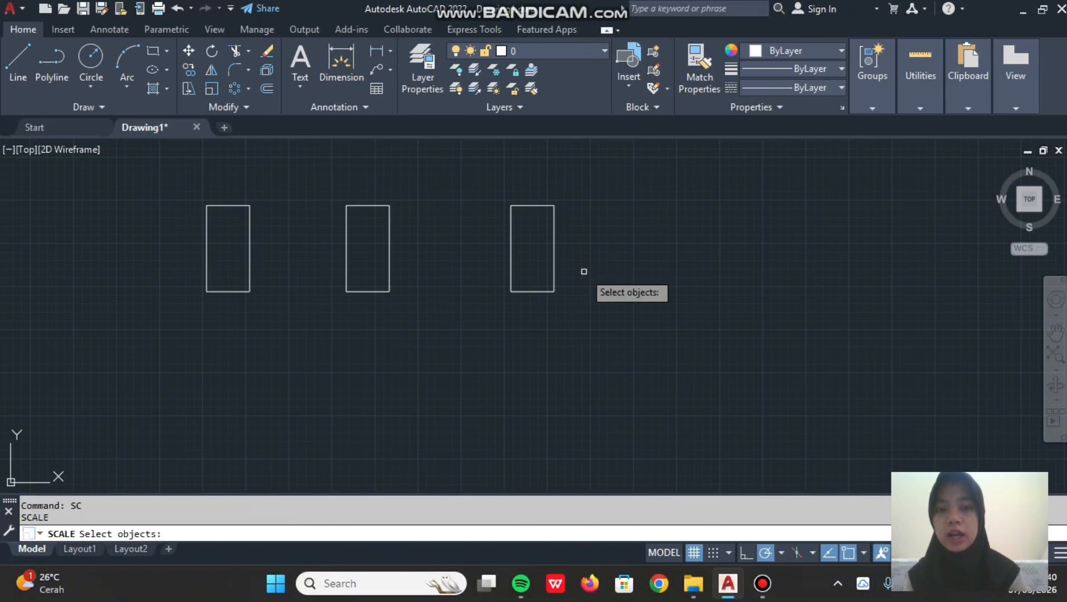
left_click(389, 255)
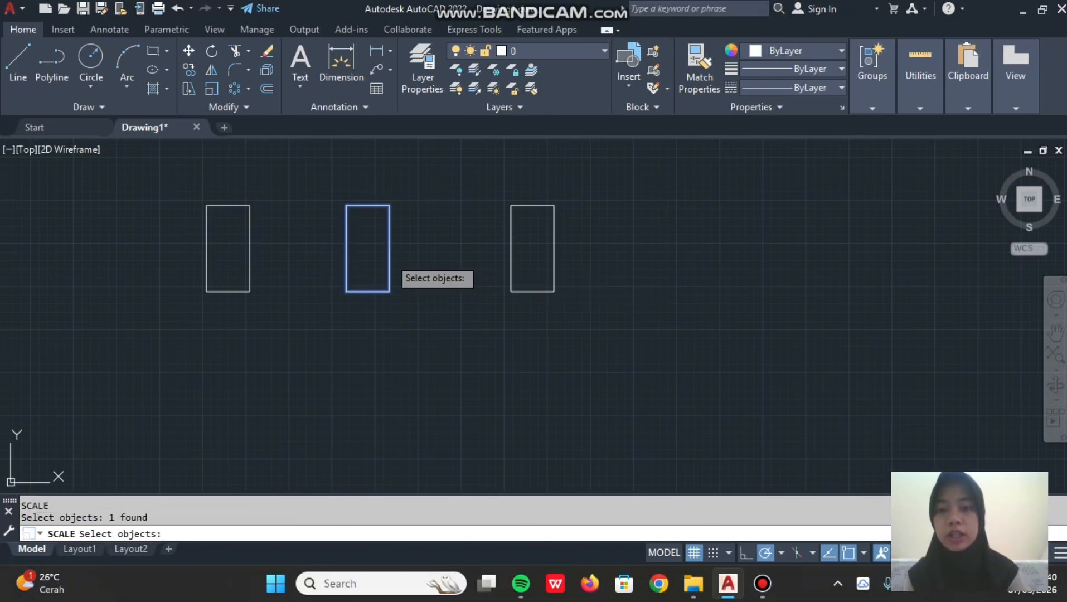
key("Return")
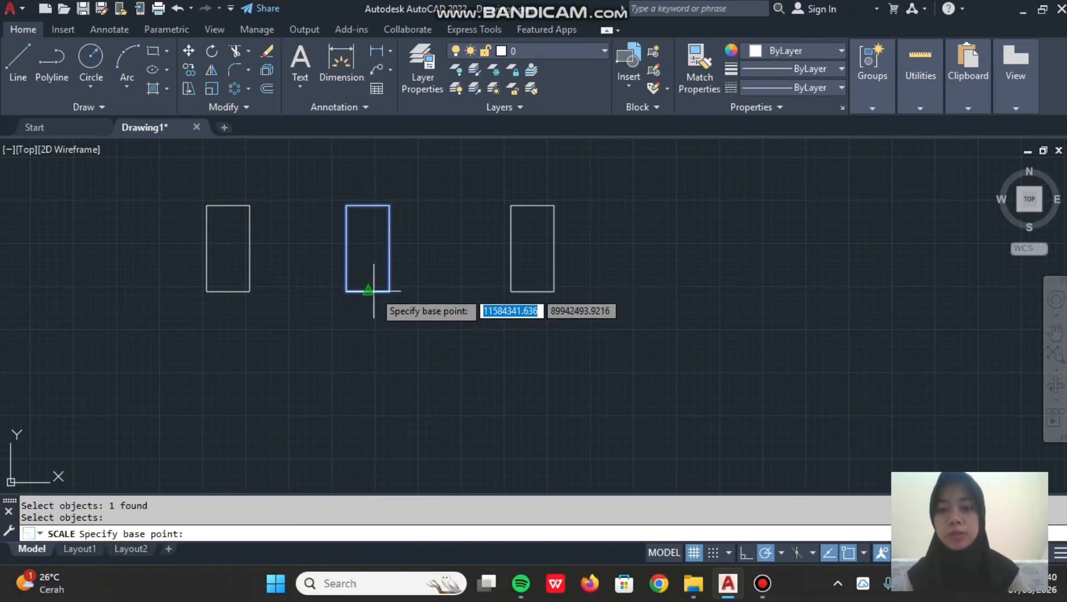
left_click(368, 291)
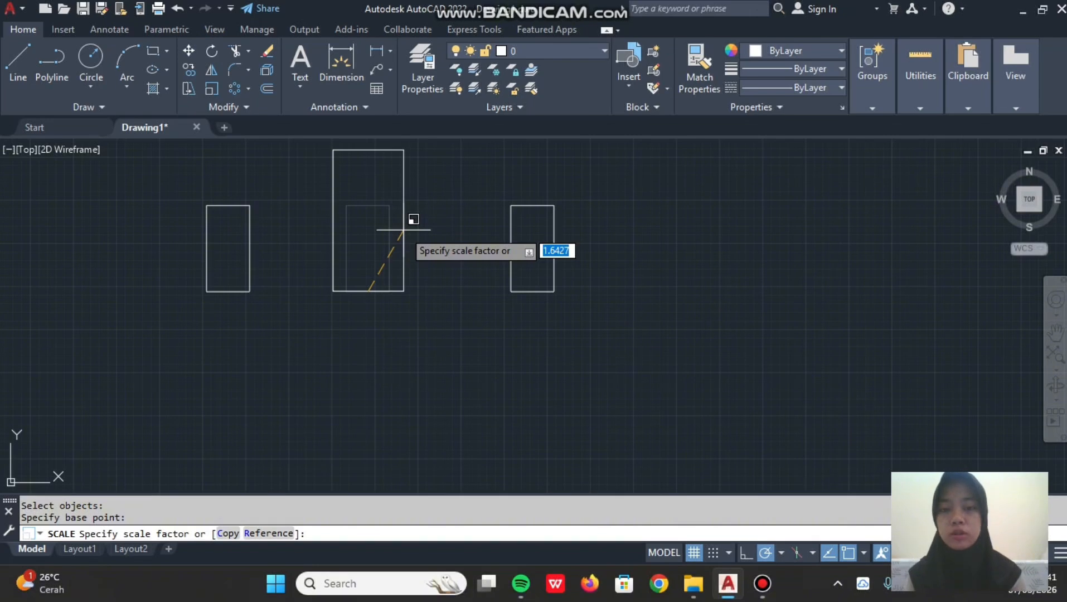
type("2")
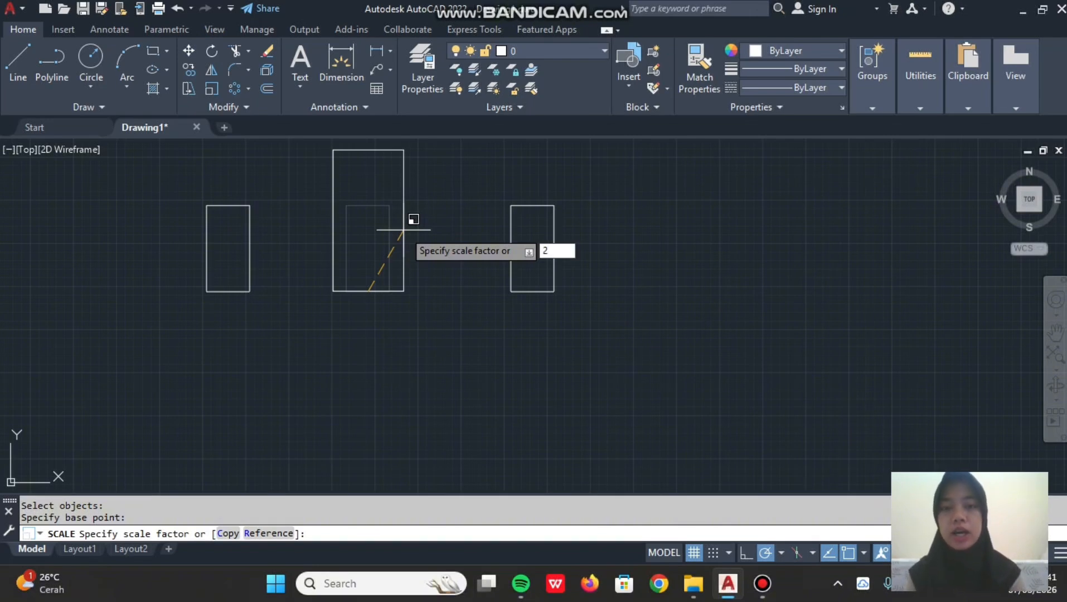
key("Return")
- Scale the rightmost rectangle by a factor of 3 about the midpoint of its bottom edge
scroll(405, 229, "down", 2)
scroll(436, 238, "up", 2)
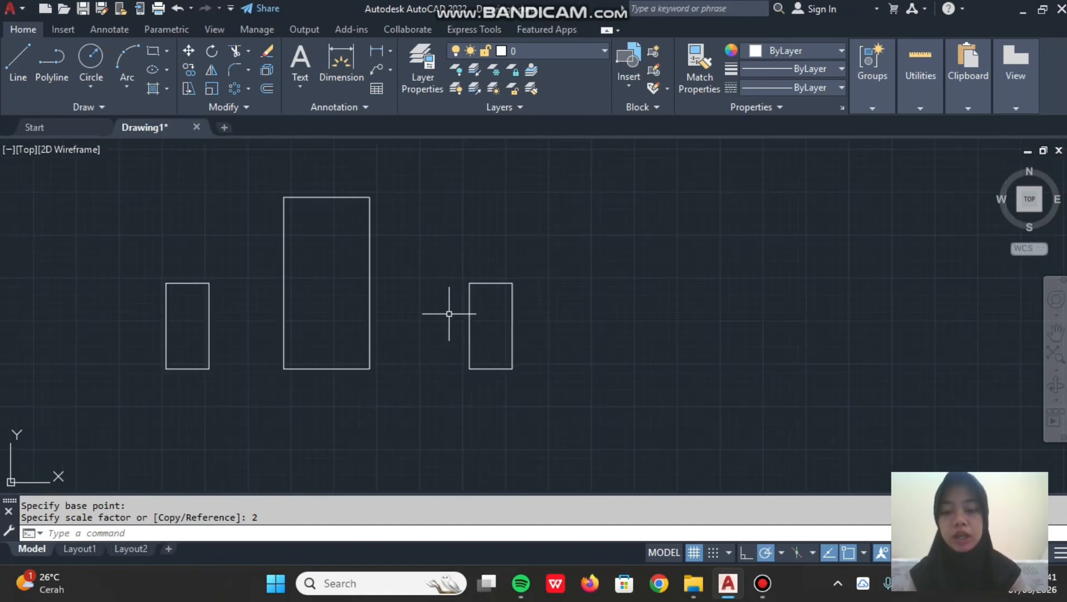
type("sc")
key("Return")
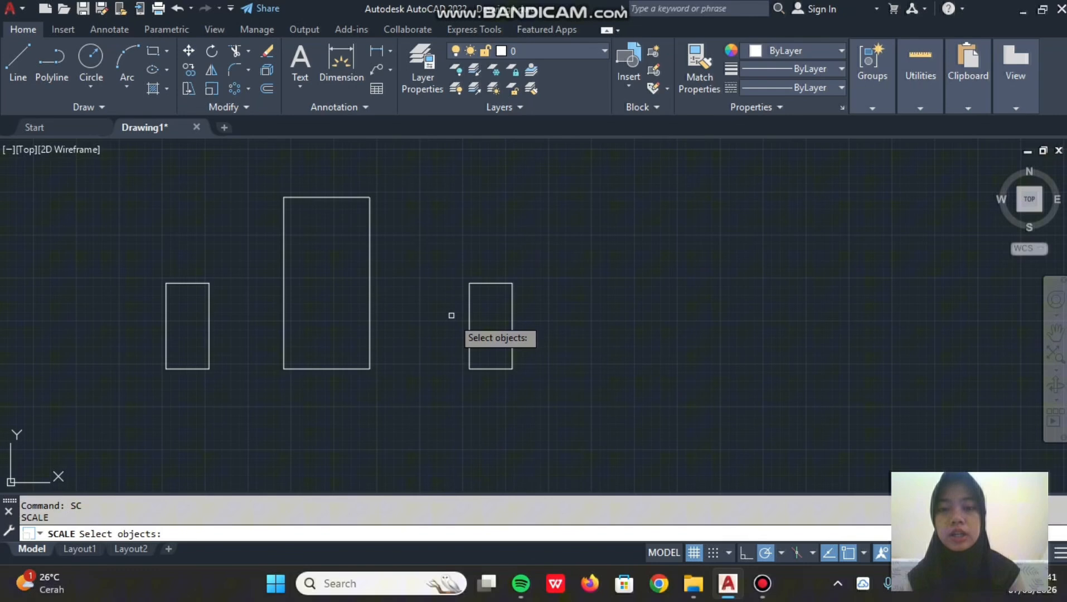
left_click(470, 355)
key("Return")
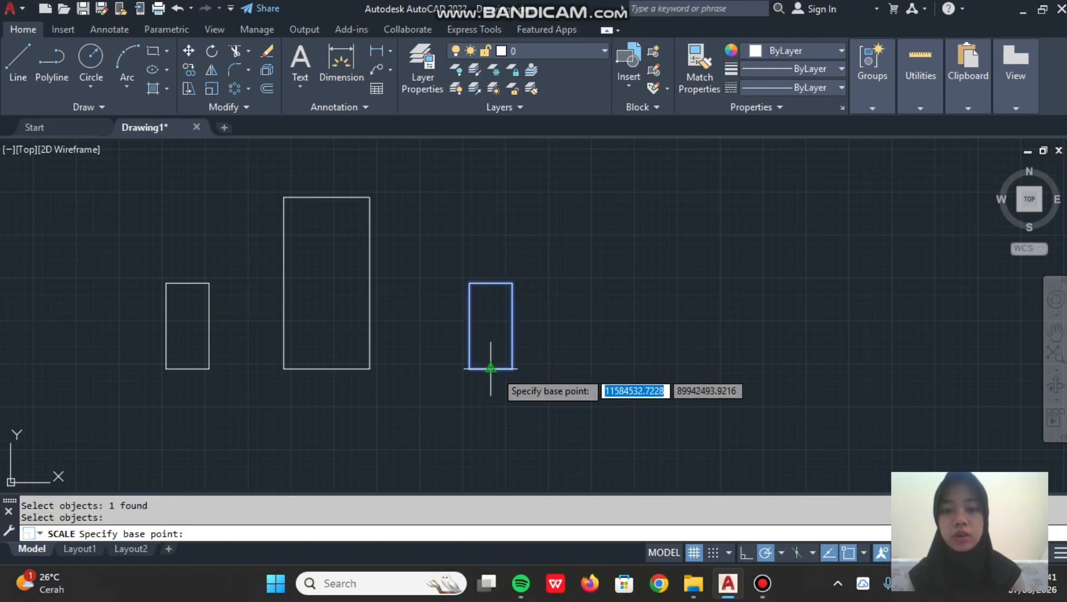
left_click(491, 368)
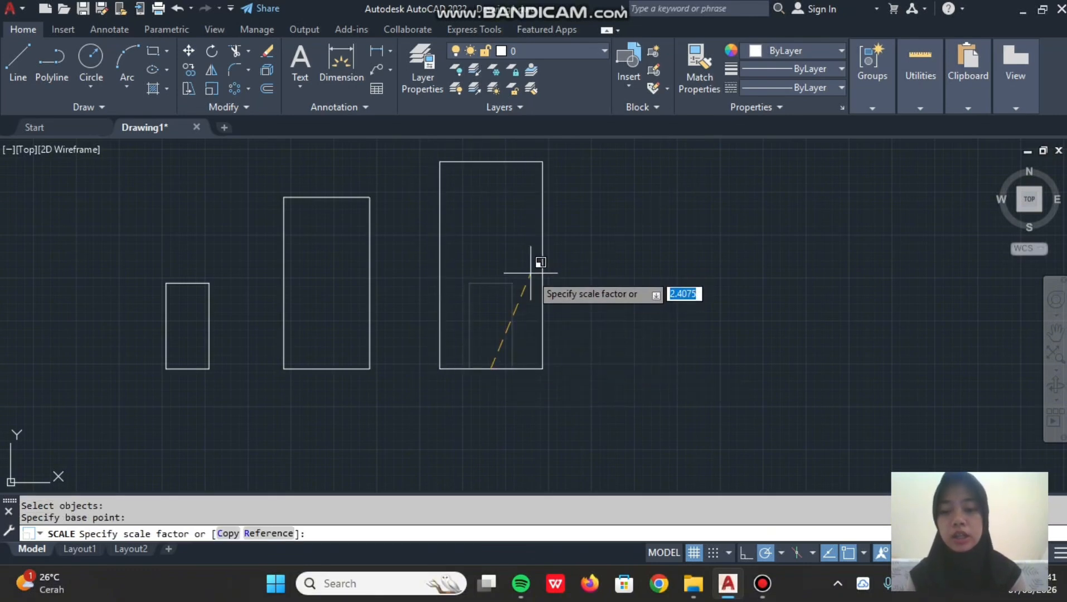
type("3")
key("Return")
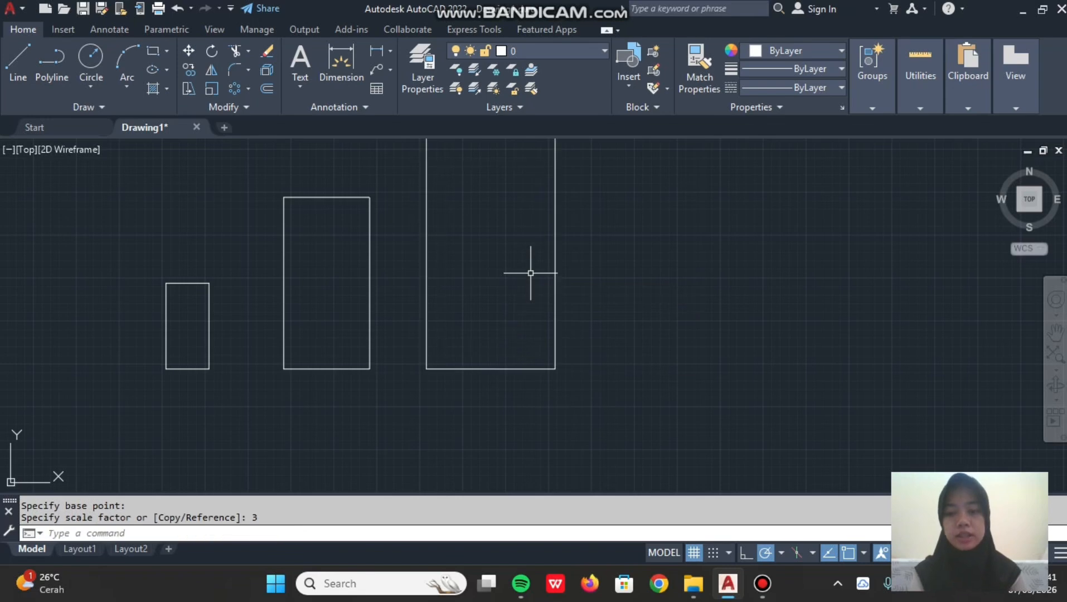
- Draw a 300 by 300 square in an empty area of the drawing
scroll(530, 273, "down", 2)
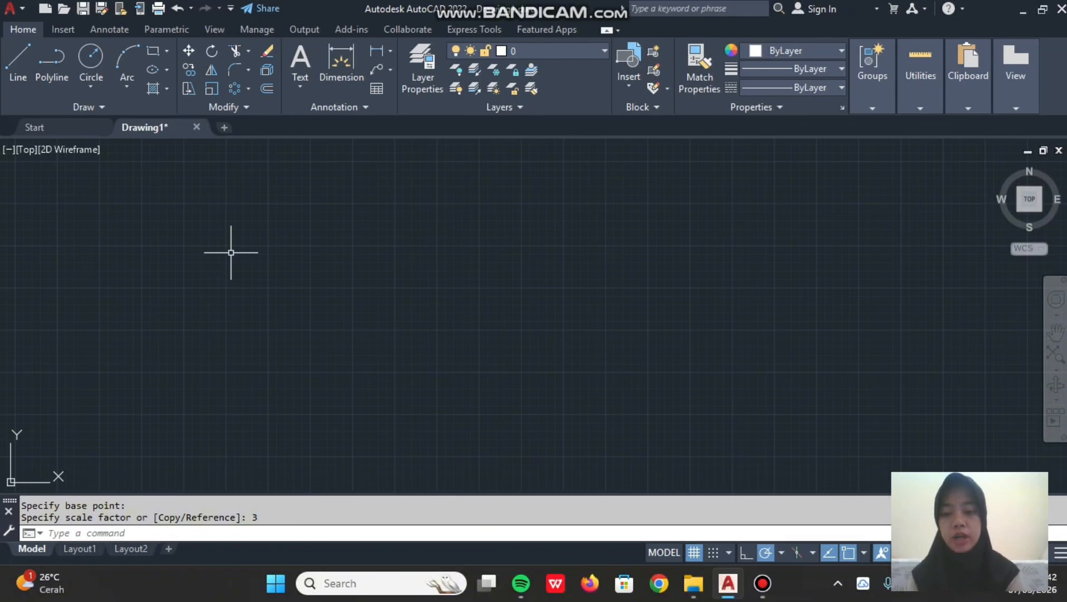
type("rec")
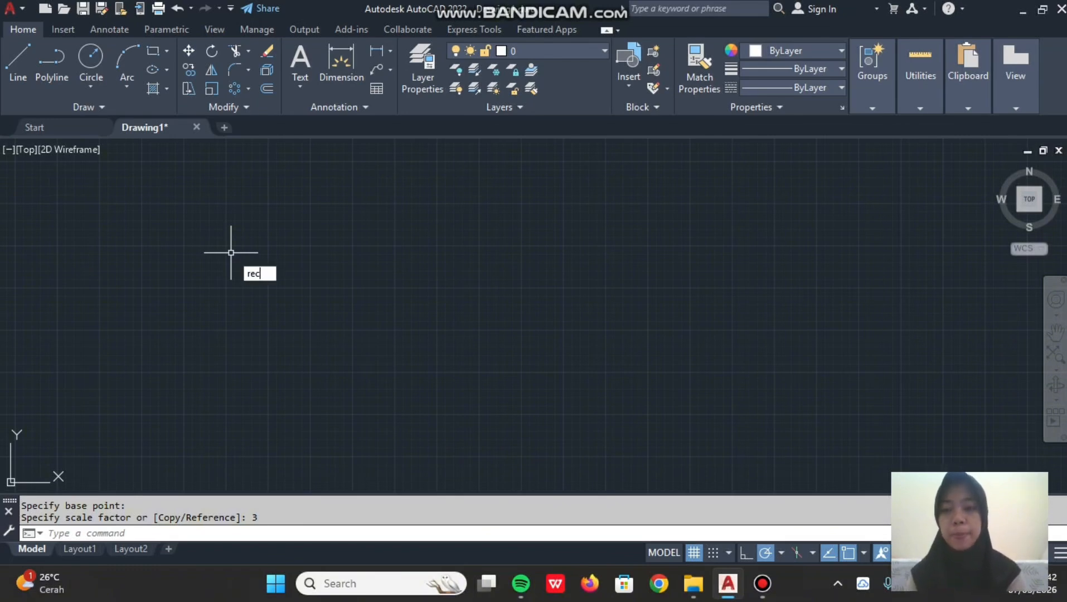
key("Return")
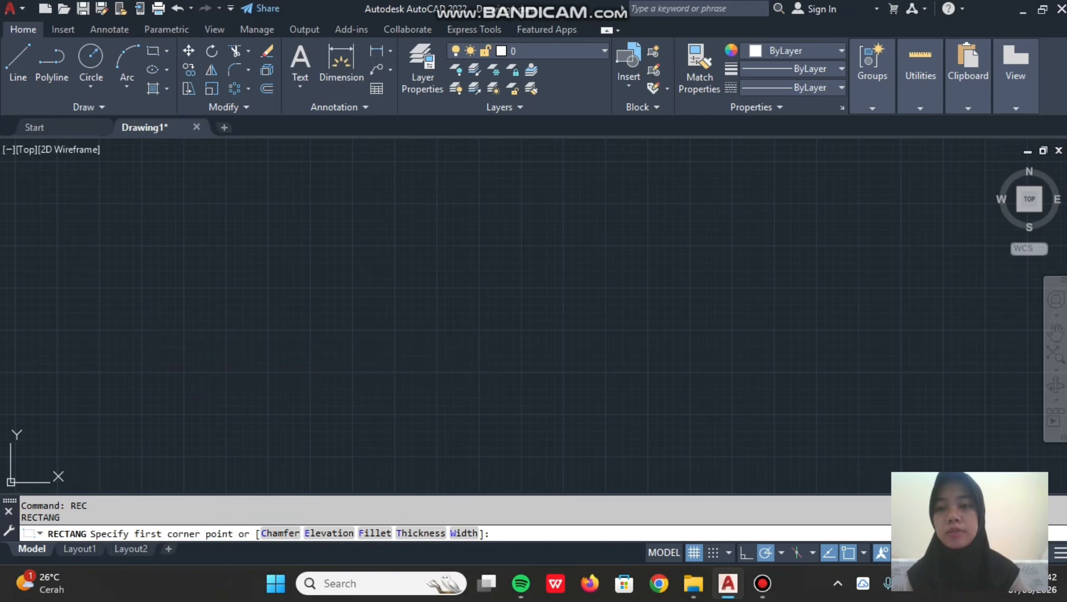
left_click(151, 334)
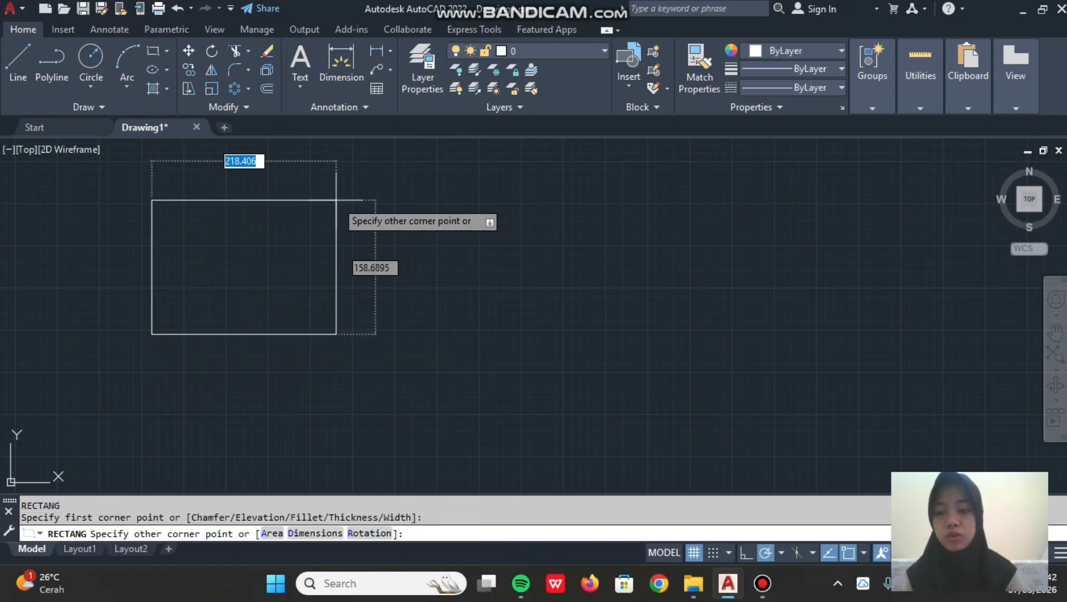
type("300,300")
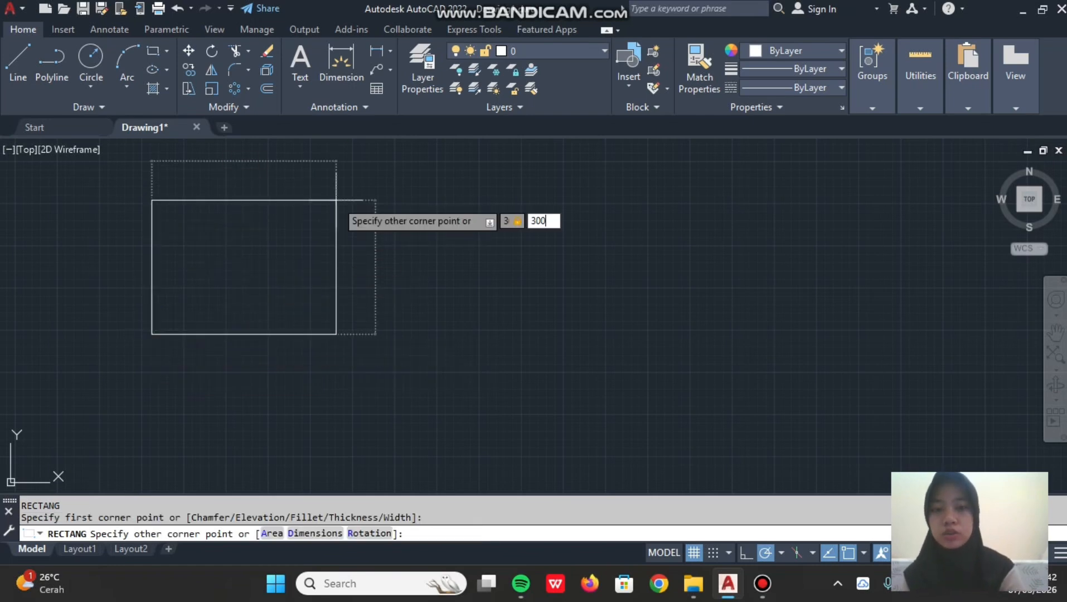
key("Return")
- Copy the 300 by 300 square once horizontally to its right, using its lower-right corner as base point
scroll(392, 203, "down", 1)
middle_click_drag(395, 212, 344, 306)
scroll(345, 306, "up", 1)
type("co")
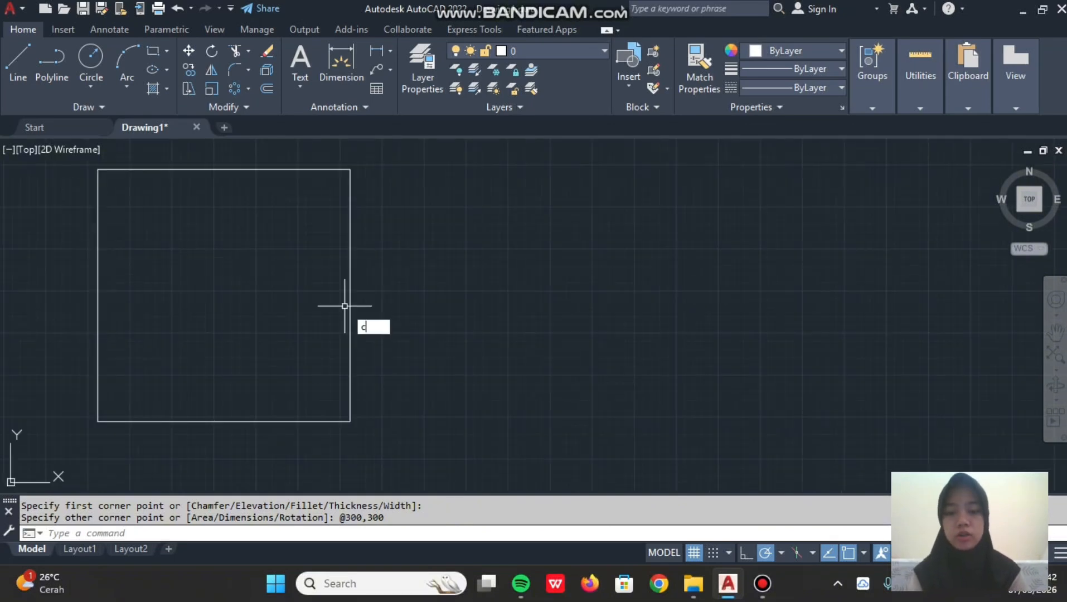
key("Return")
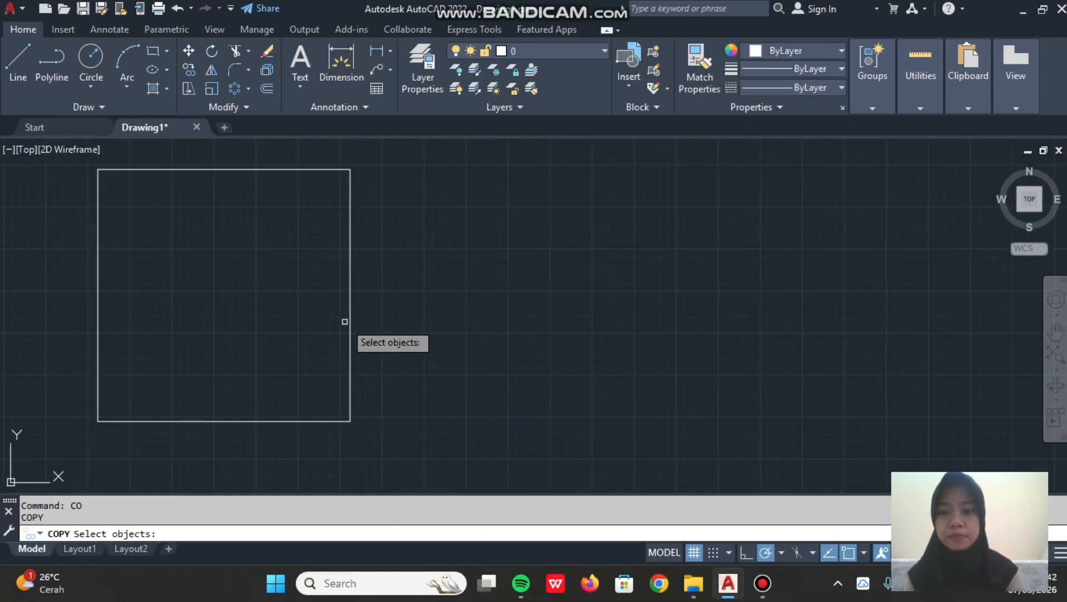
left_click(350, 318)
key("Return")
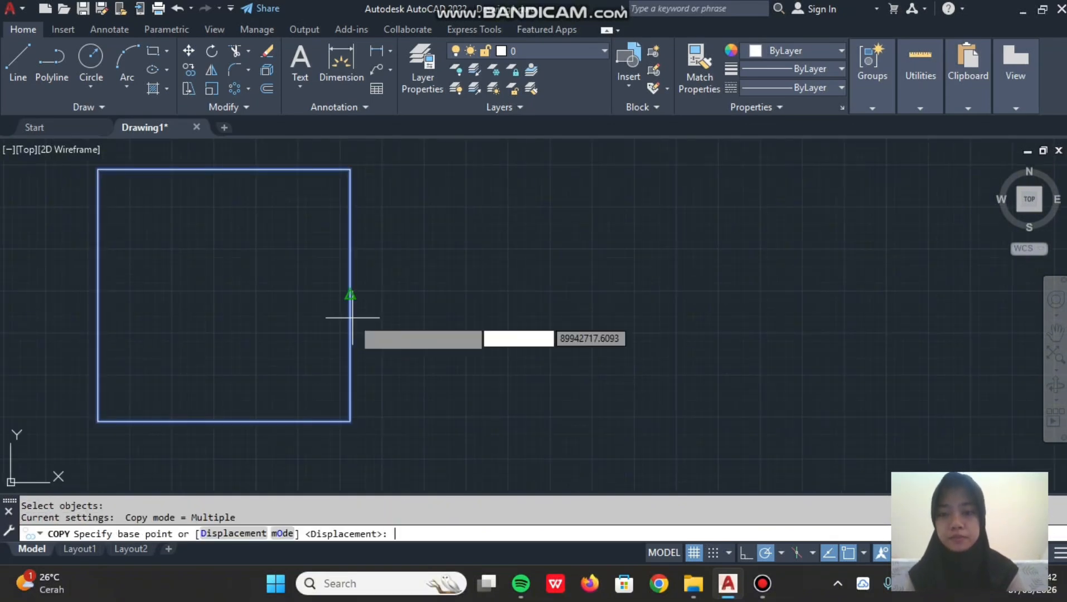
left_click(350, 421)
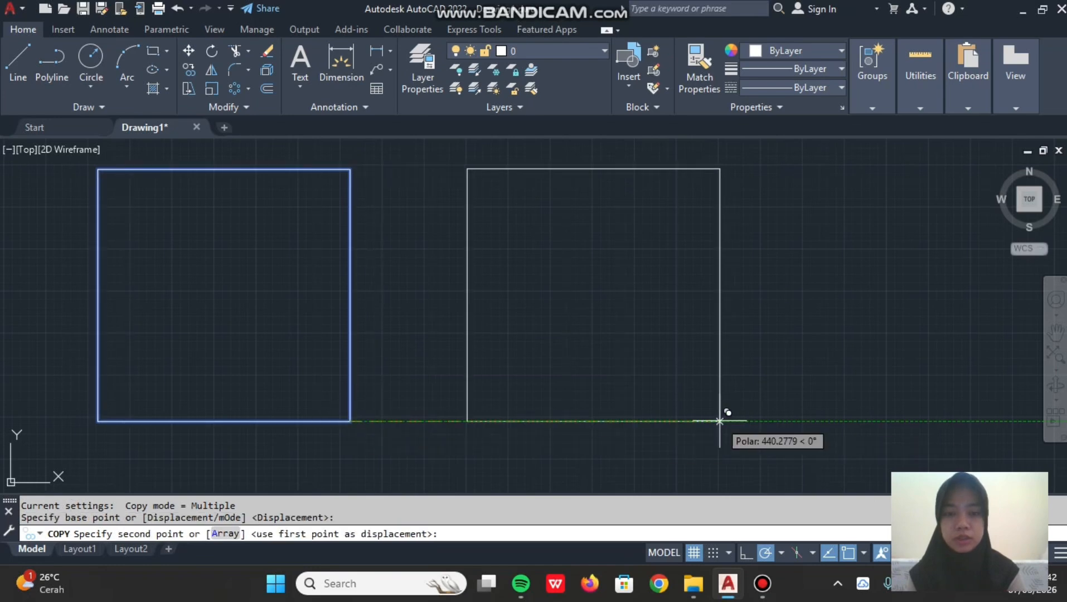
left_click(691, 421)
key("Return")
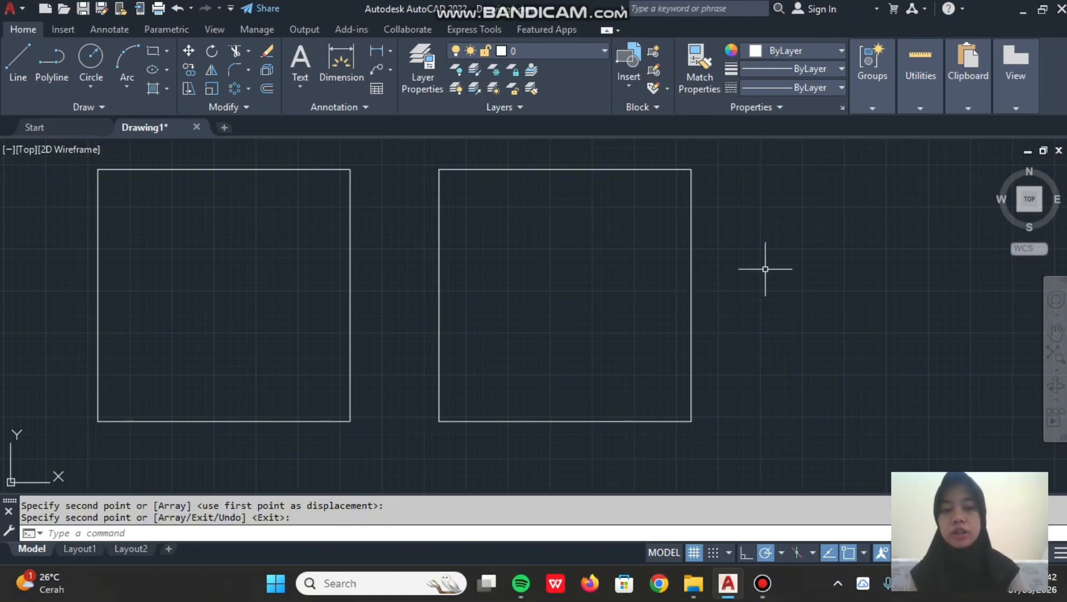
- Scale the copied square by a factor of 1/3 about the midpoint of its bottom edge
type("sc")
key("Return")
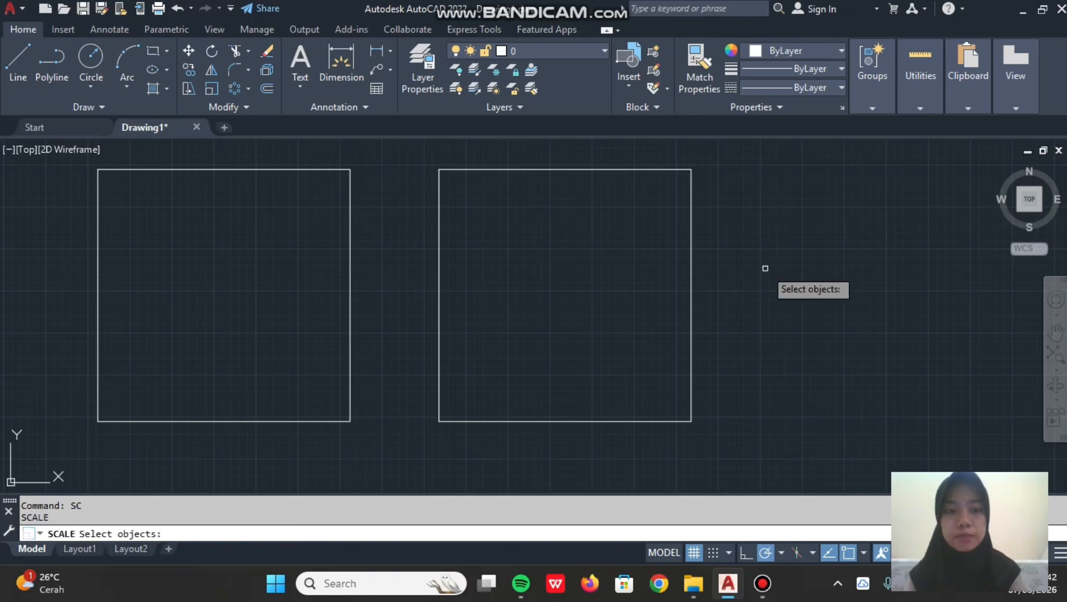
left_click(691, 291)
key("Return")
left_click(564, 421)
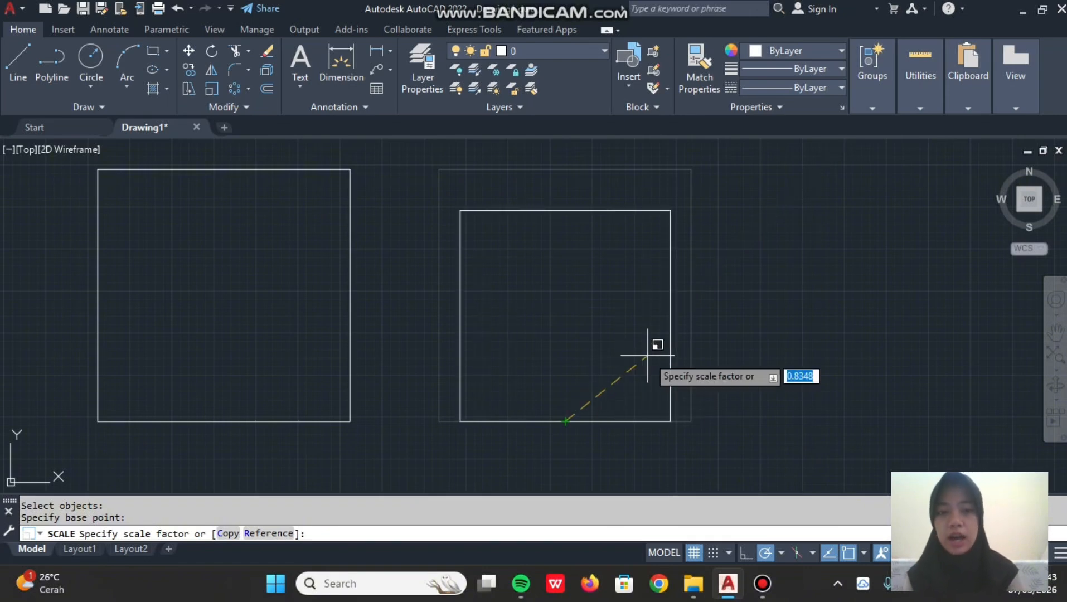
type("1/")
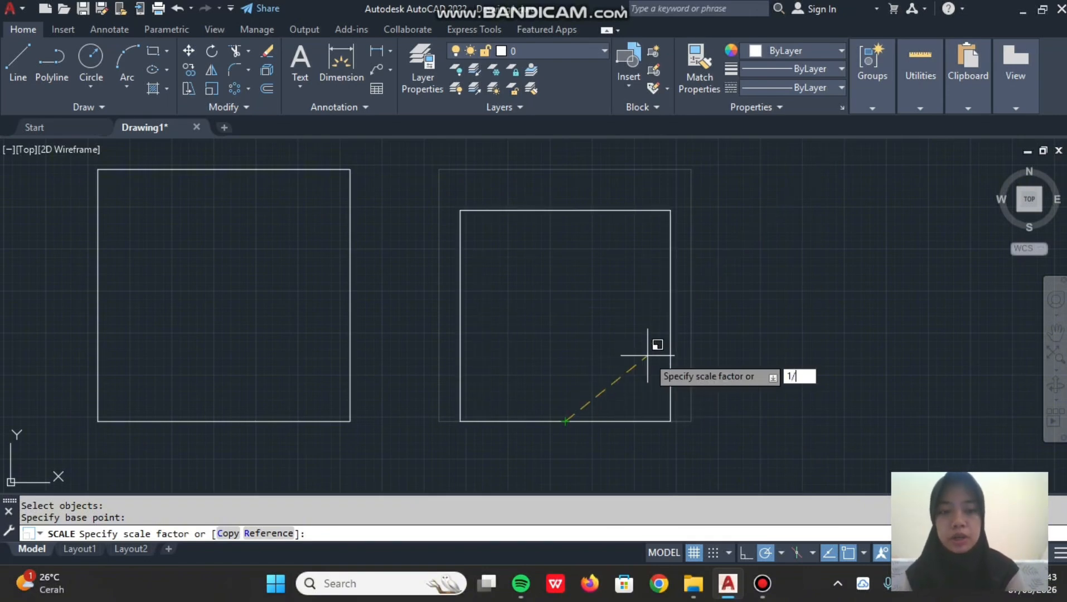
type("3")
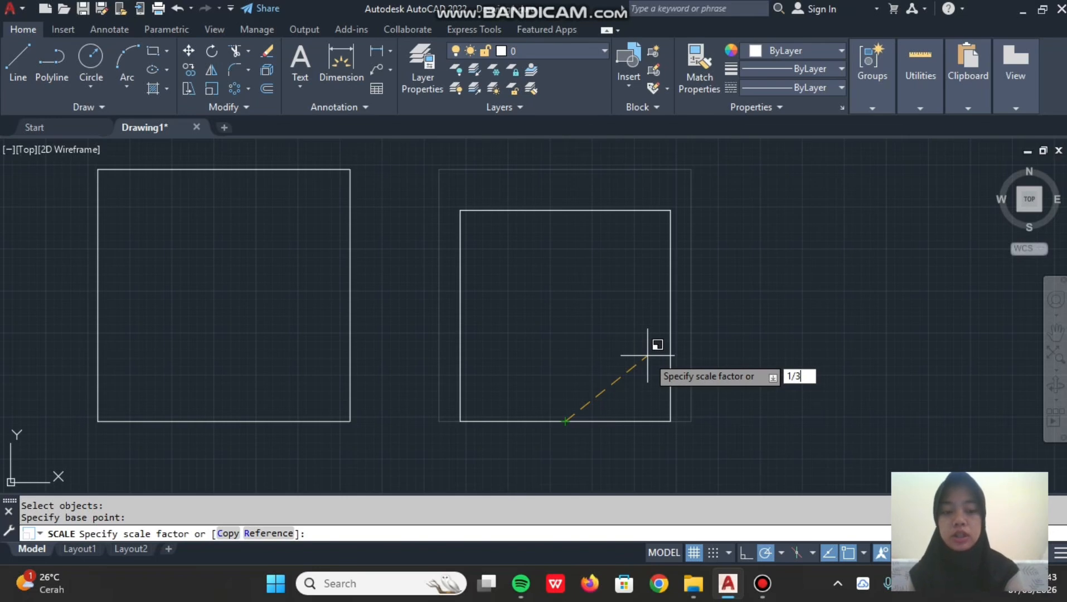
key("Return")
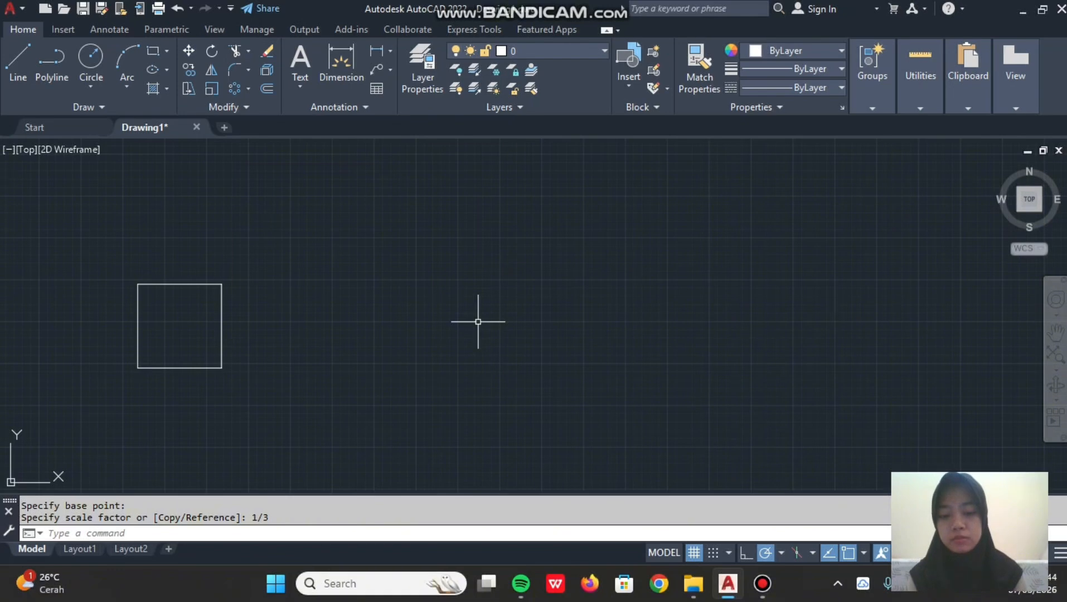
- Copy the square twice horizontally to its right, using its lower-right corner as base point
type("co")
key("Return")
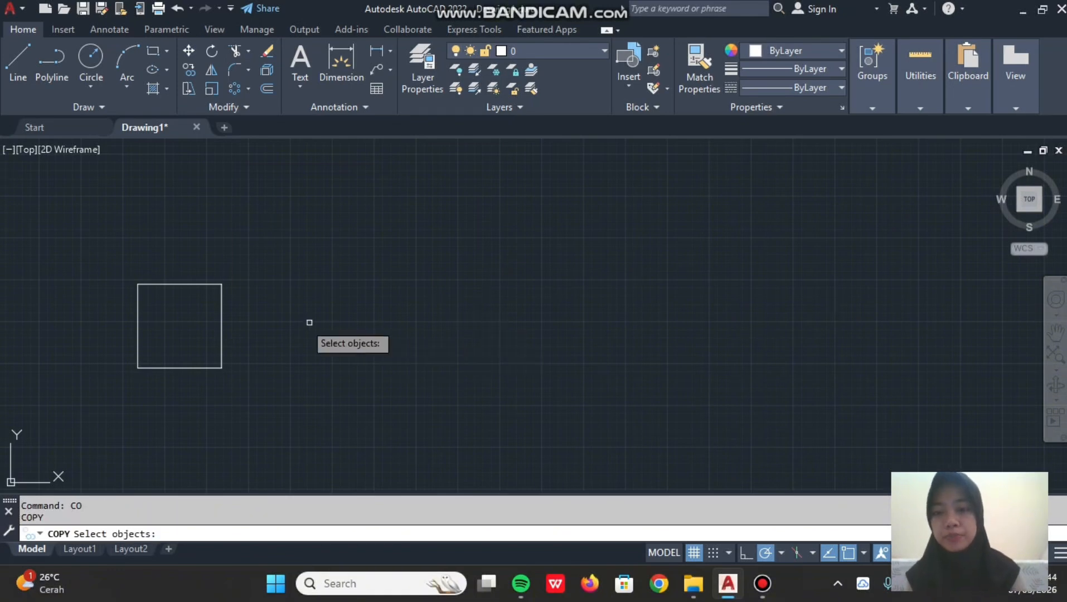
left_click(220, 308)
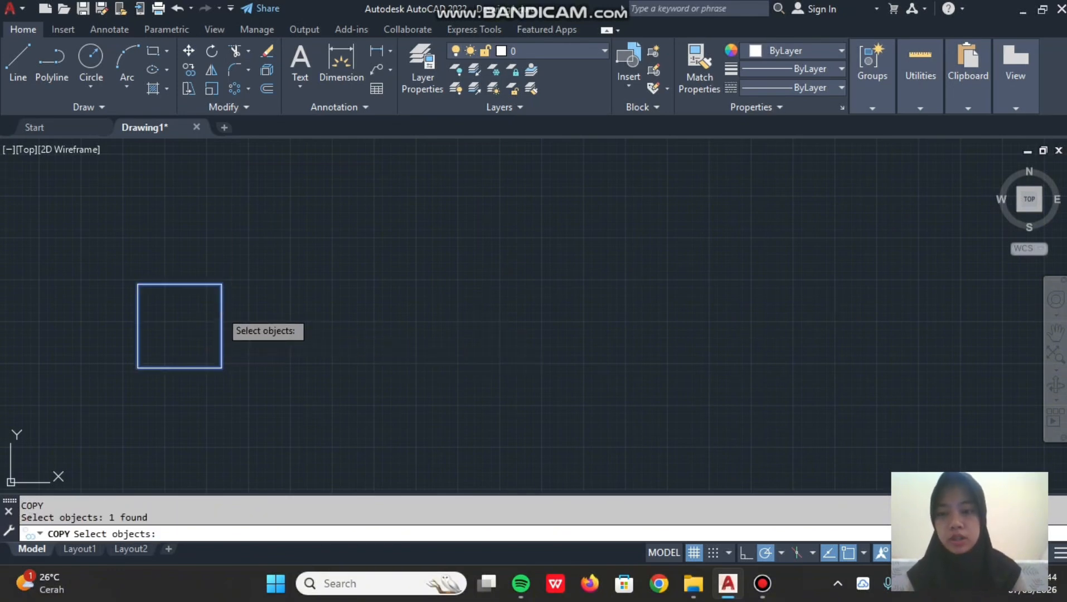
key("Return")
left_click(222, 367)
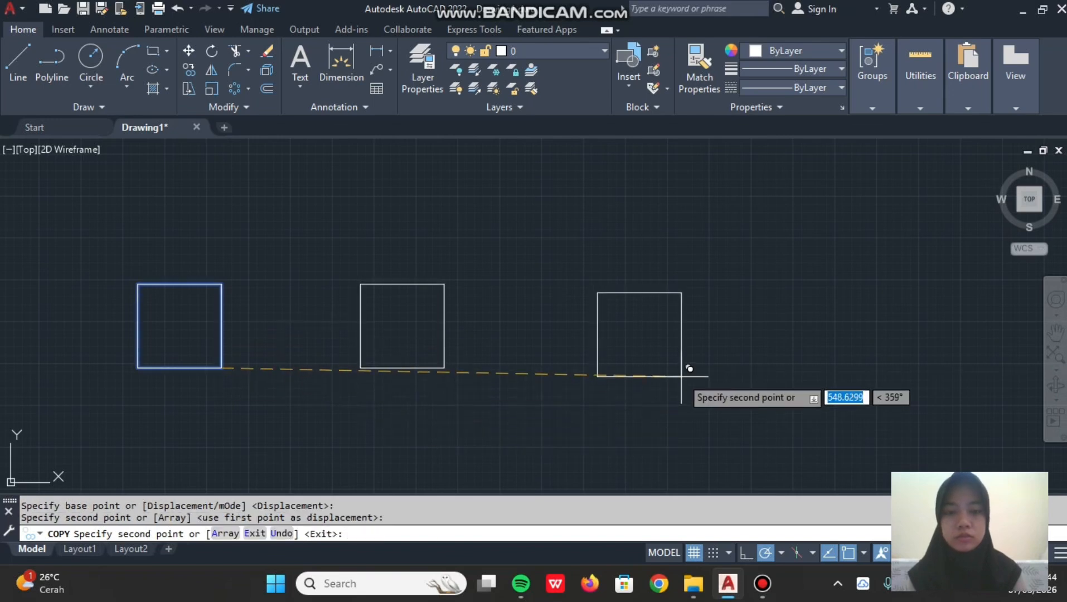
left_click(667, 368)
key("Return")
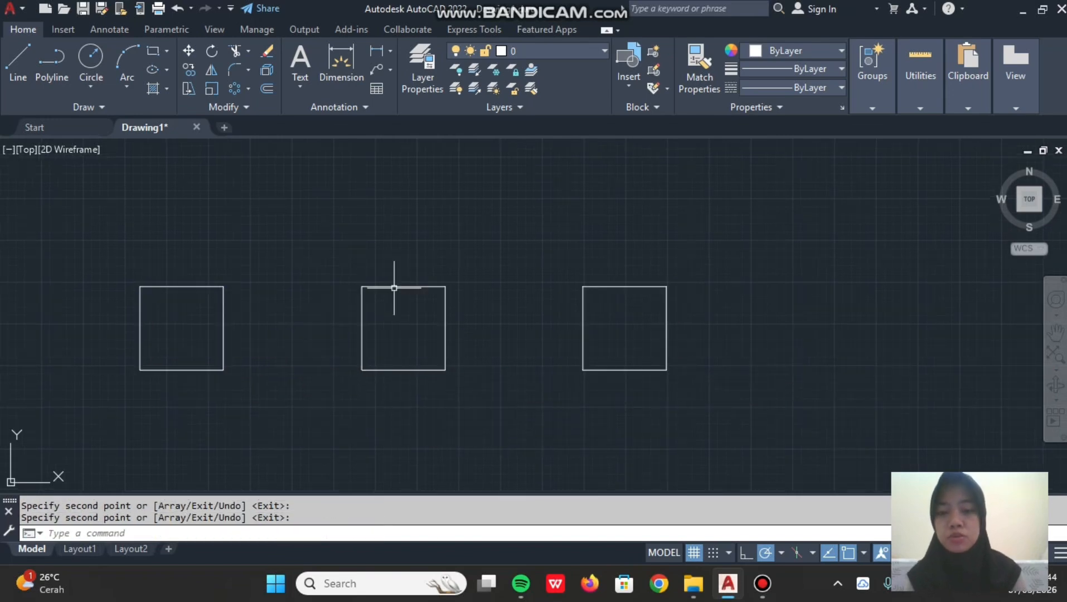
- Trim away the right and top edges of the middle square
scroll(392, 285, "up", 2)
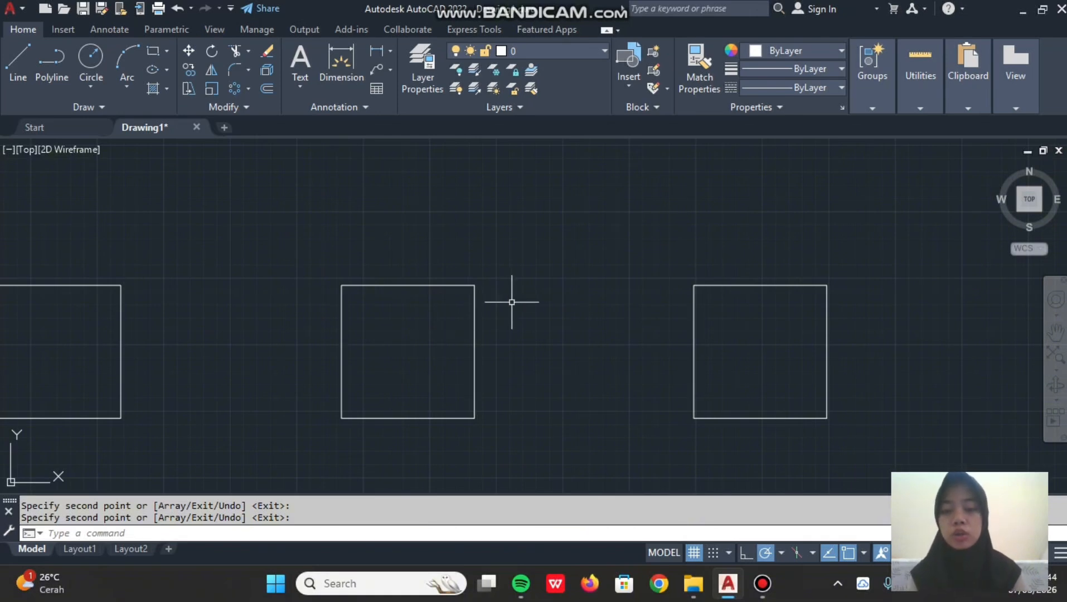
type("tr")
key("Return")
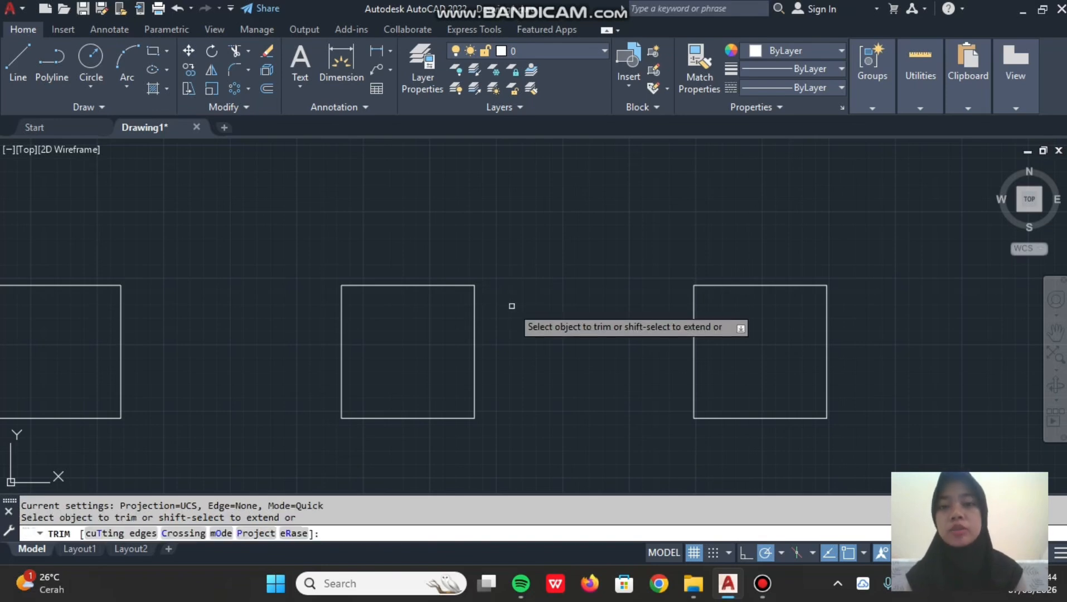
left_click(475, 333)
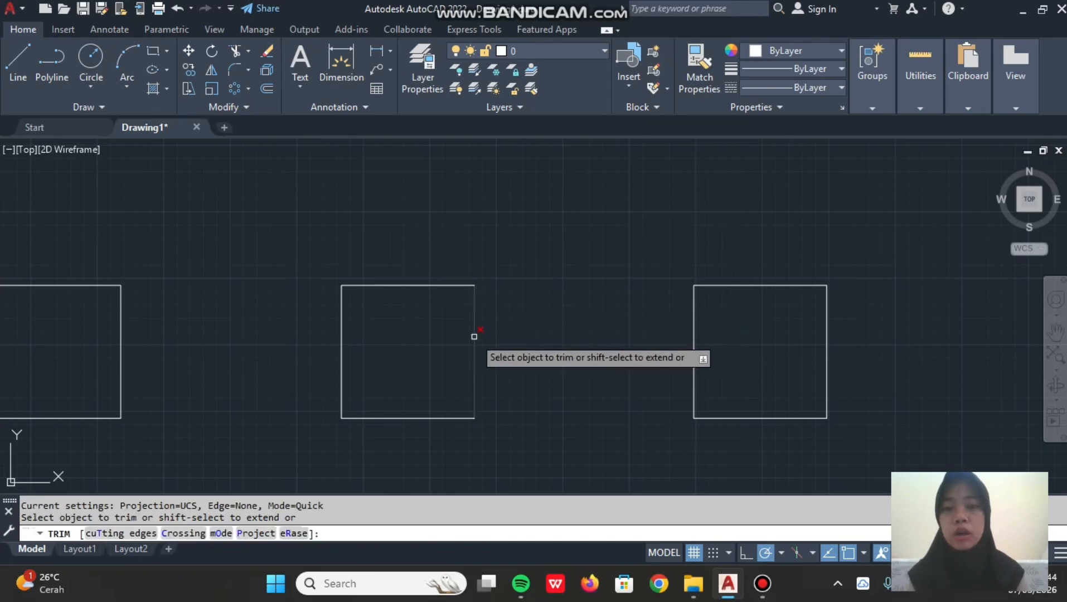
left_click(411, 286)
key("Escape")
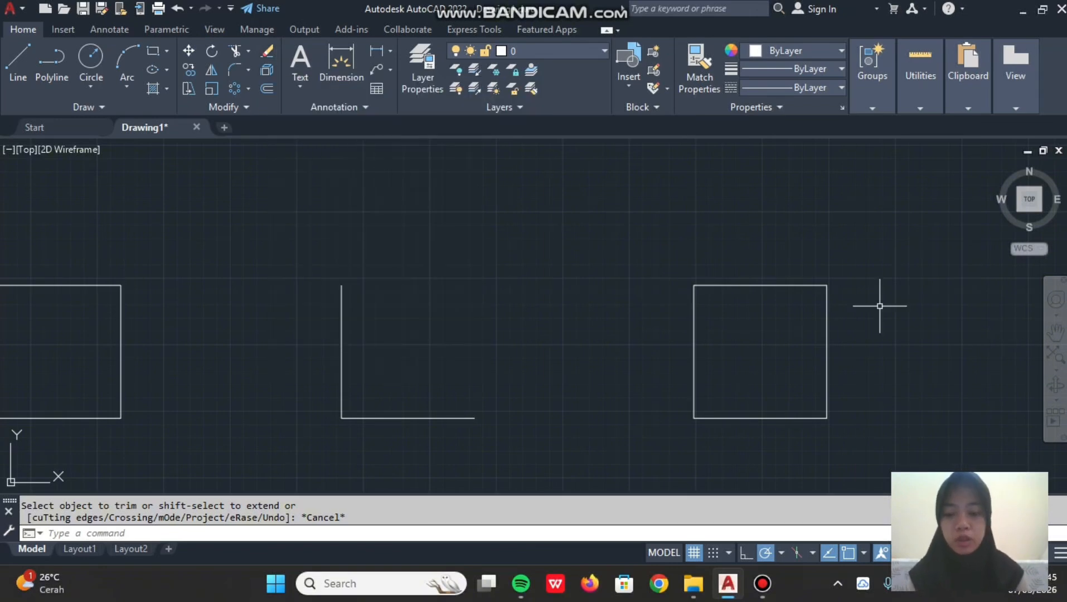
- Erase the rightmost square
type("e")
key("Return")
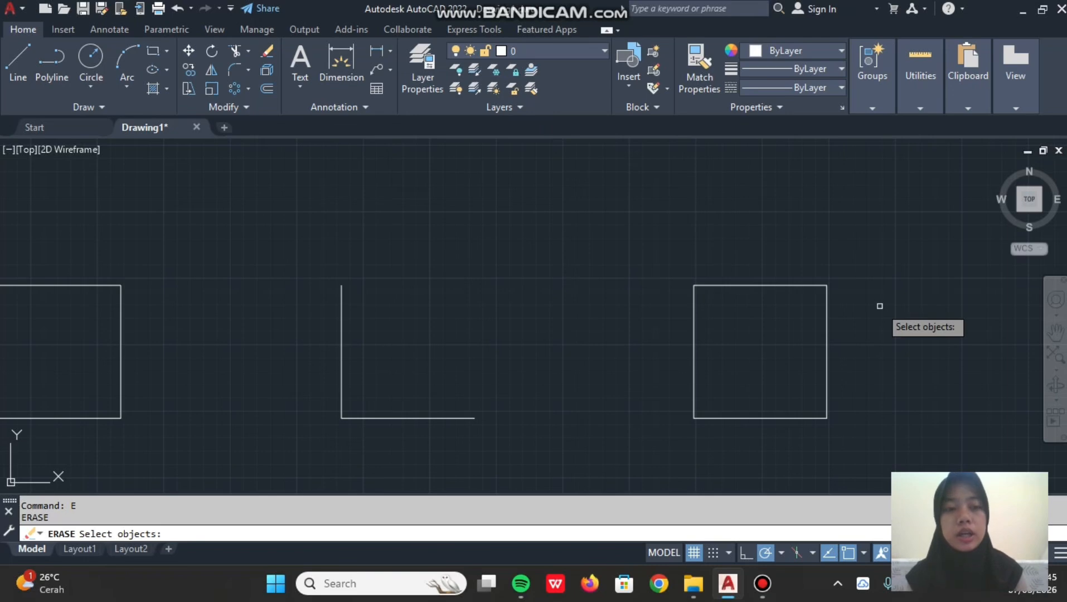
left_click(828, 330)
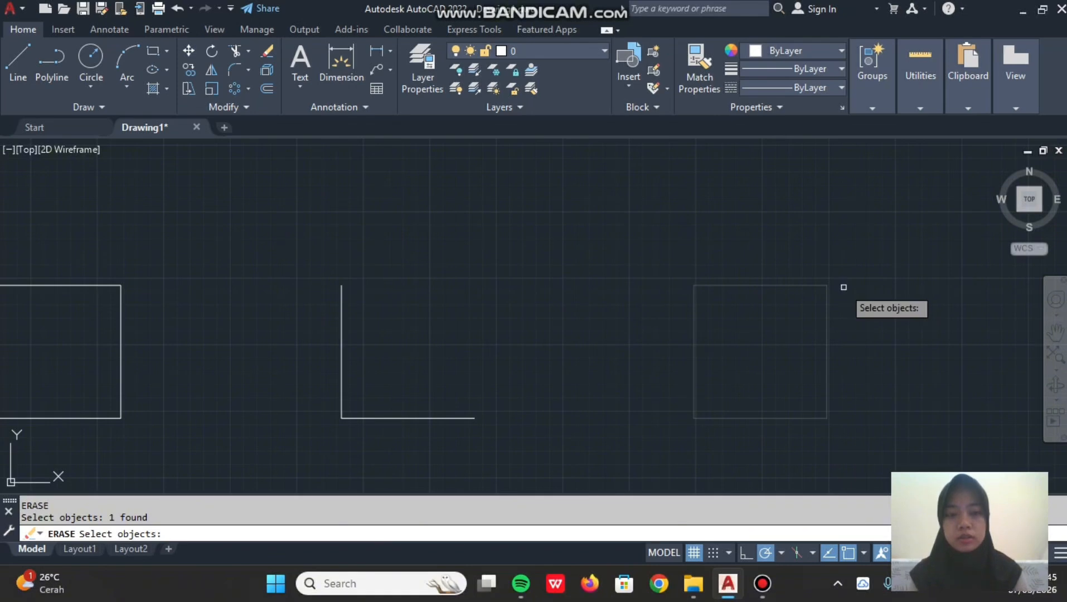
key("Return")
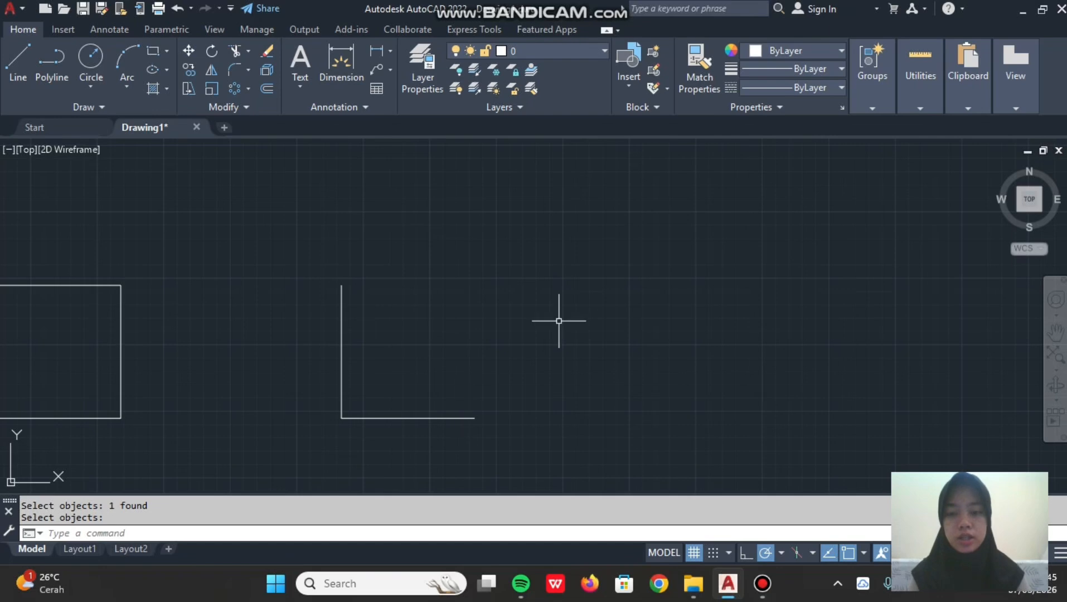
- Copy the intact small square straight below itself and once more beside that copy, using its lower-left corner as base point
scroll(581, 301, "down", 1)
middle_click_drag(377, 322, 438, 220)
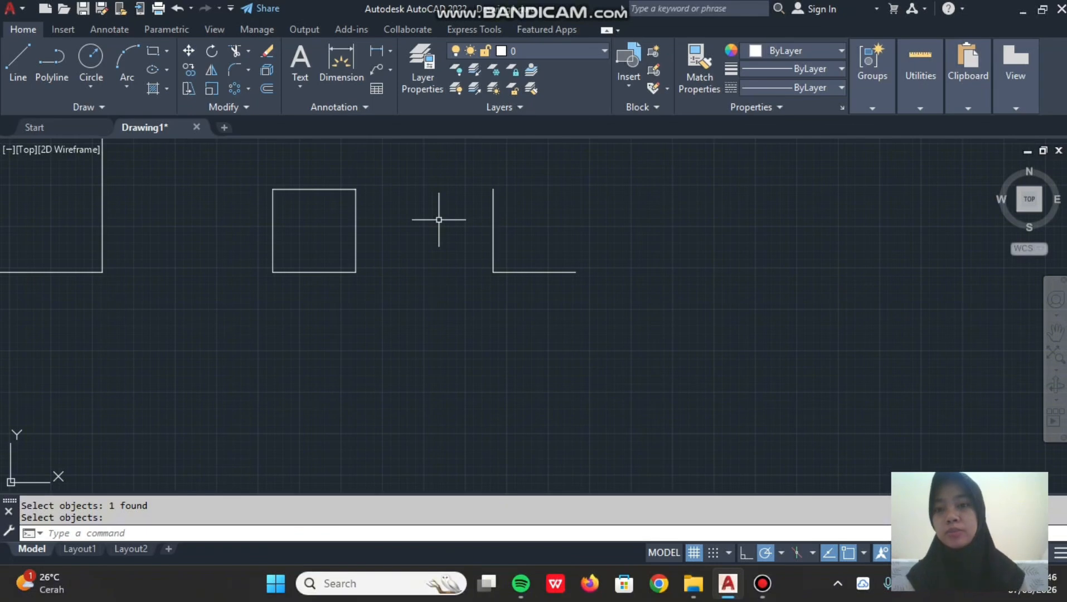
left_click(438, 220)
key("Escape")
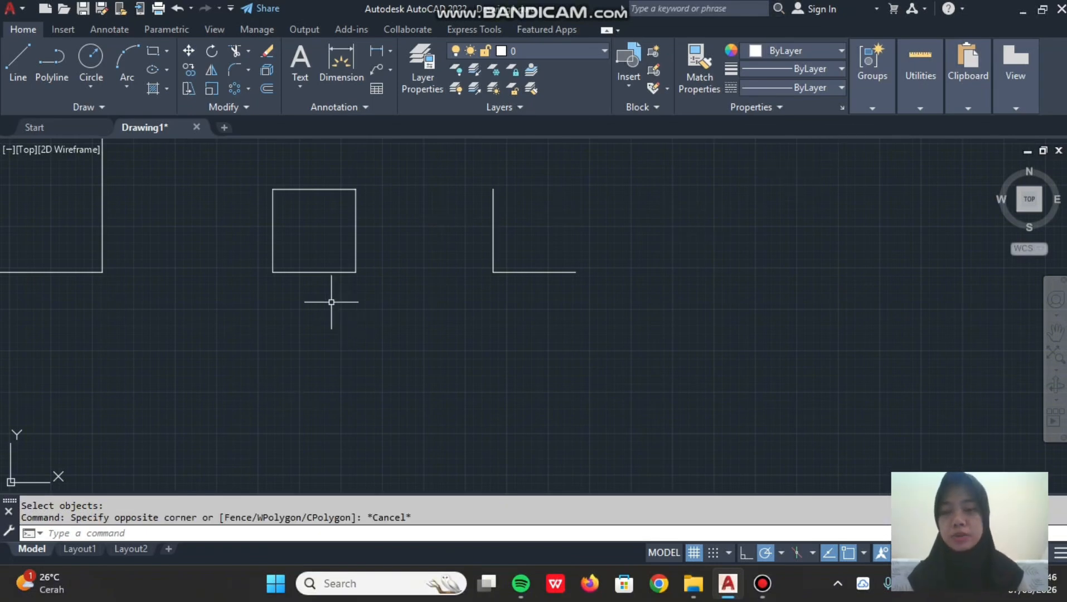
type("co")
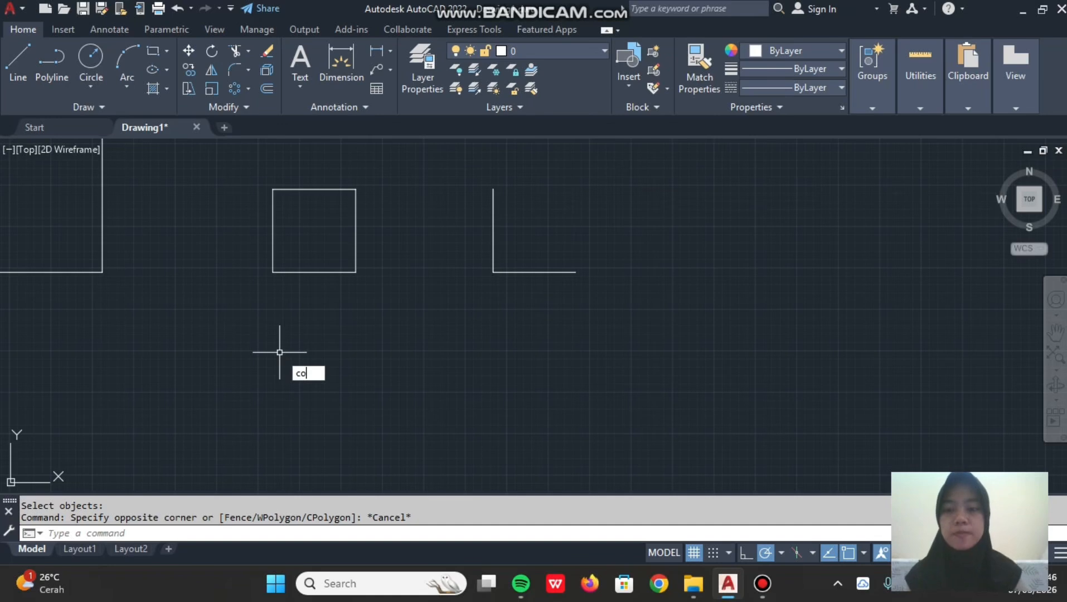
key("Return")
left_click(301, 272)
key("Return")
left_click(273, 272)
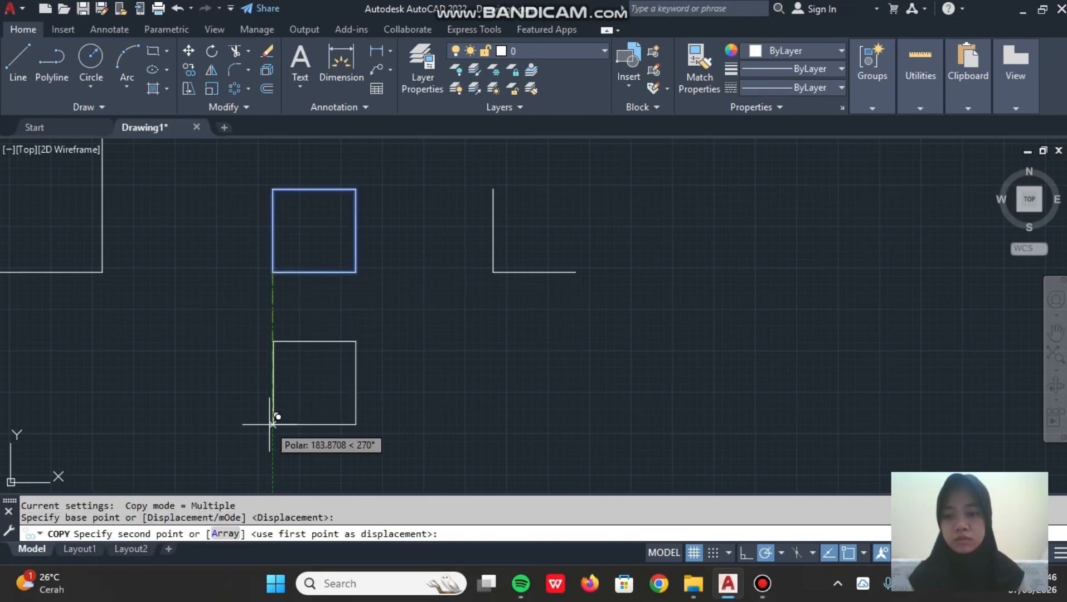
left_click(273, 424)
left_click(453, 424)
key("Return")
scroll(482, 360, "down", 2)
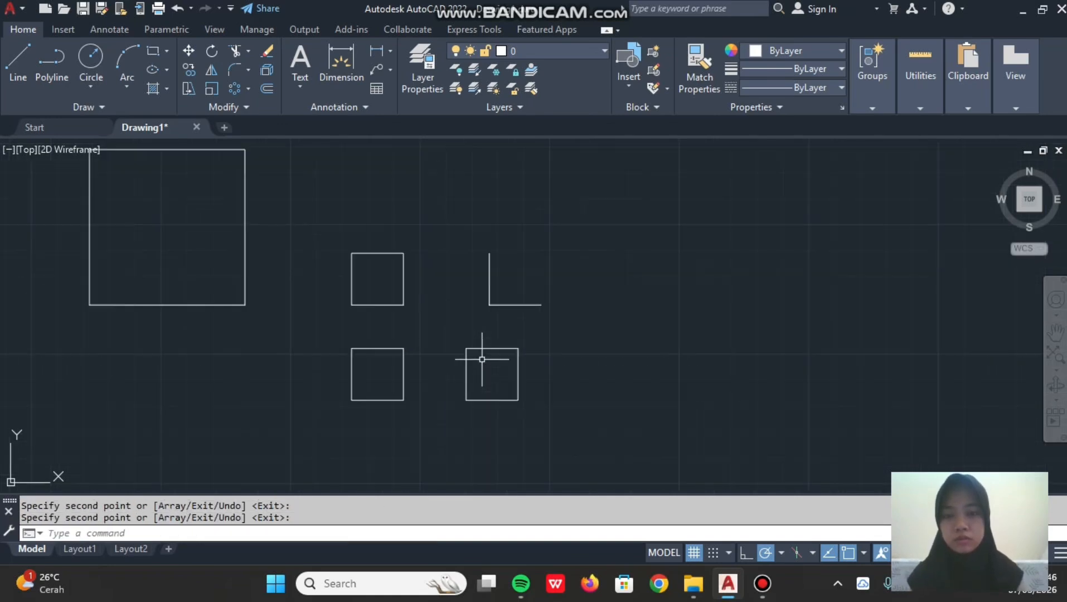
- Explode the right square of the lower pair into separate lines
scroll(482, 359, "up", 3)
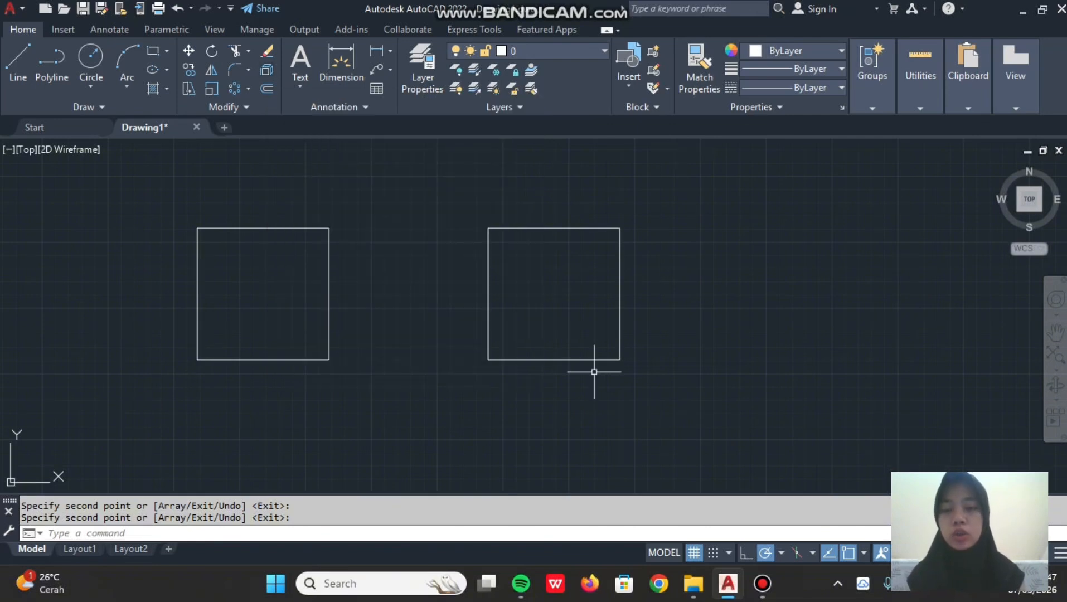
type("x")
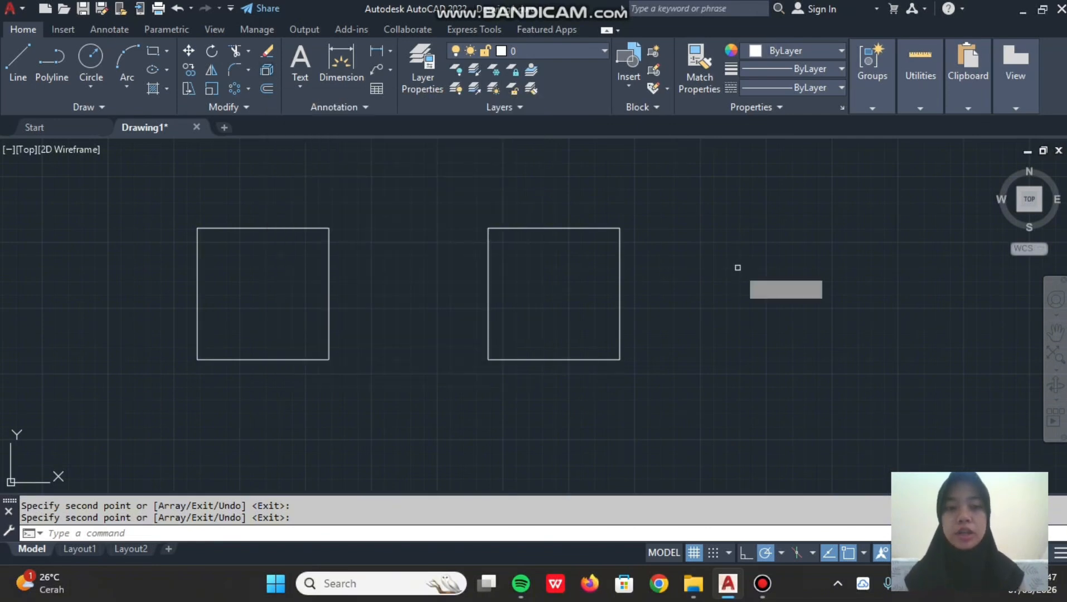
key("Return")
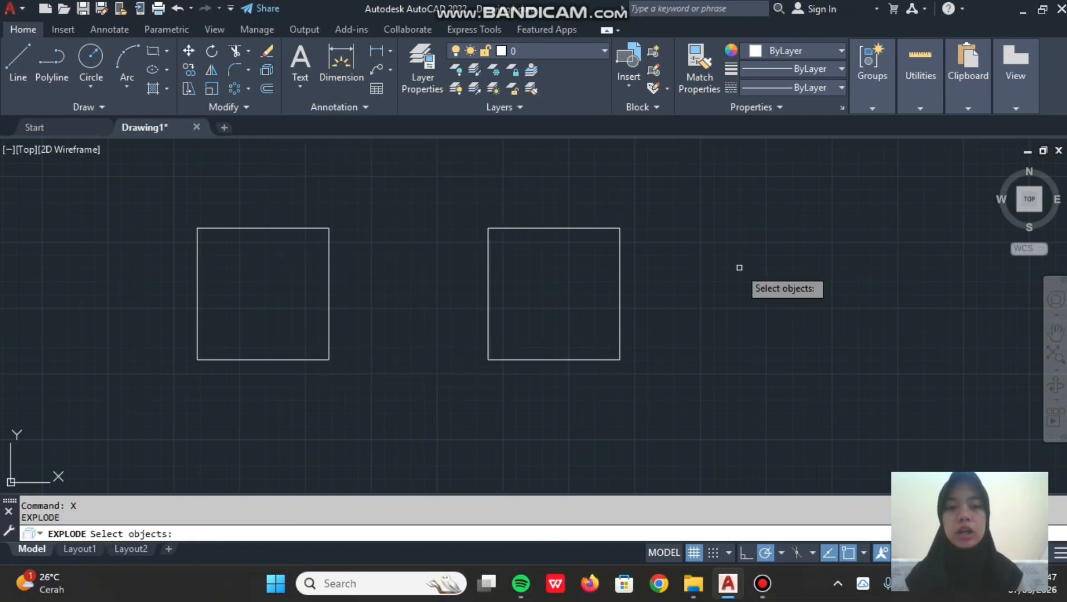
left_click(619, 288)
key("Return")
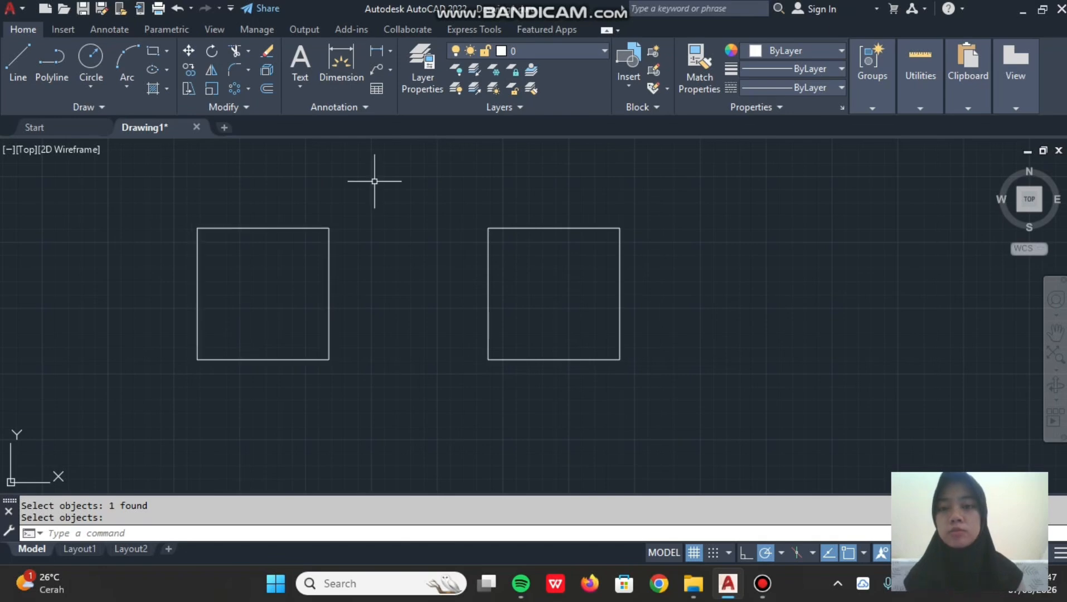
- Select the unexploded square, then the bottom and right edges of the exploded square, to compare how they select
key("Return")
left_click(329, 273)
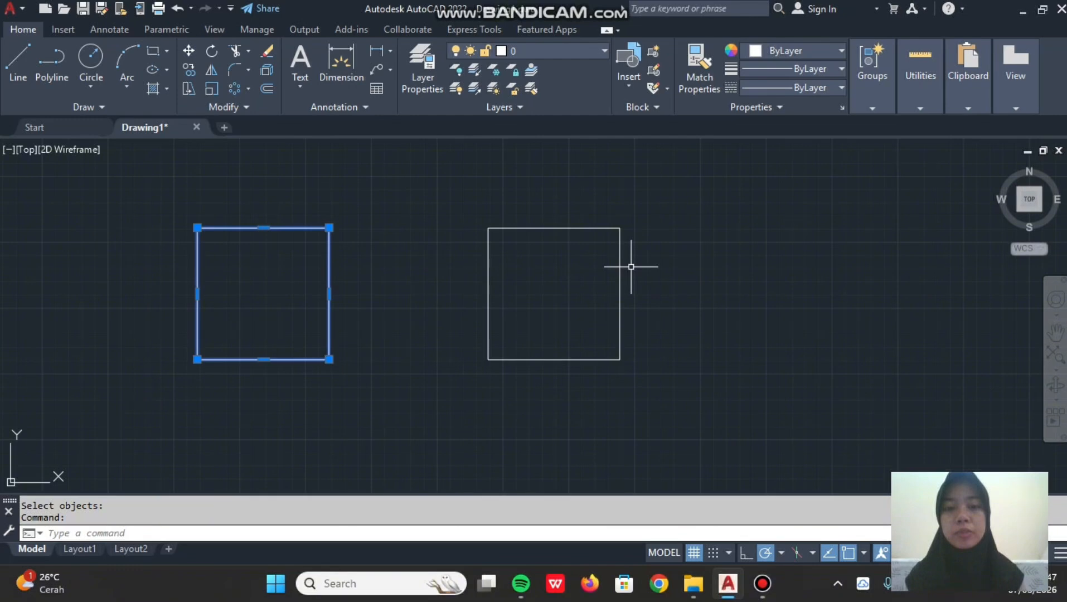
left_click(565, 360)
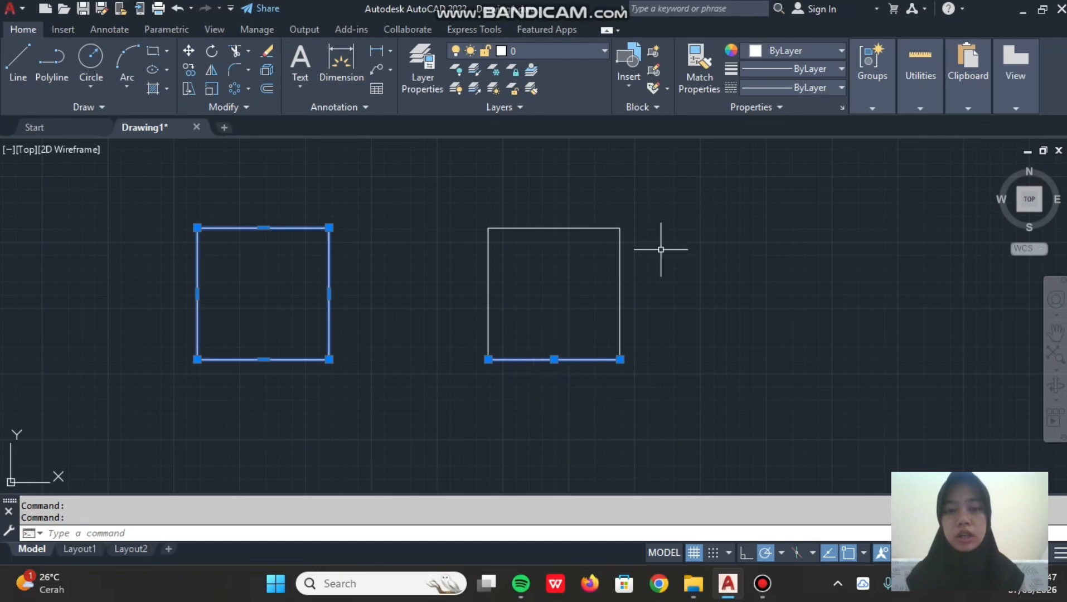
left_click(621, 293)
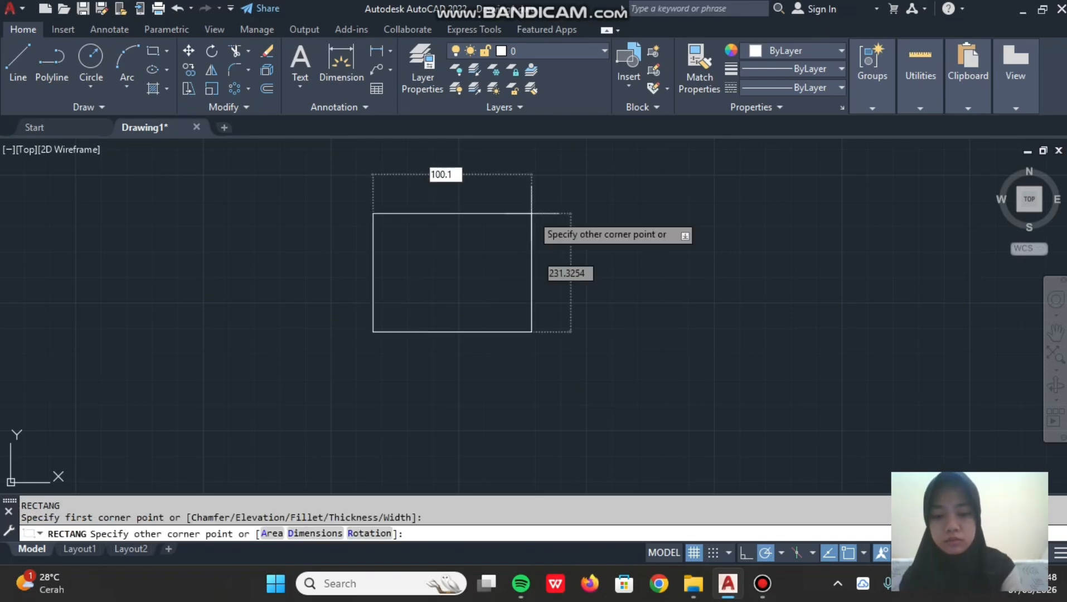
- Draw a rectangle about 100 wide and a 150 by 150 square to its right
type("30")
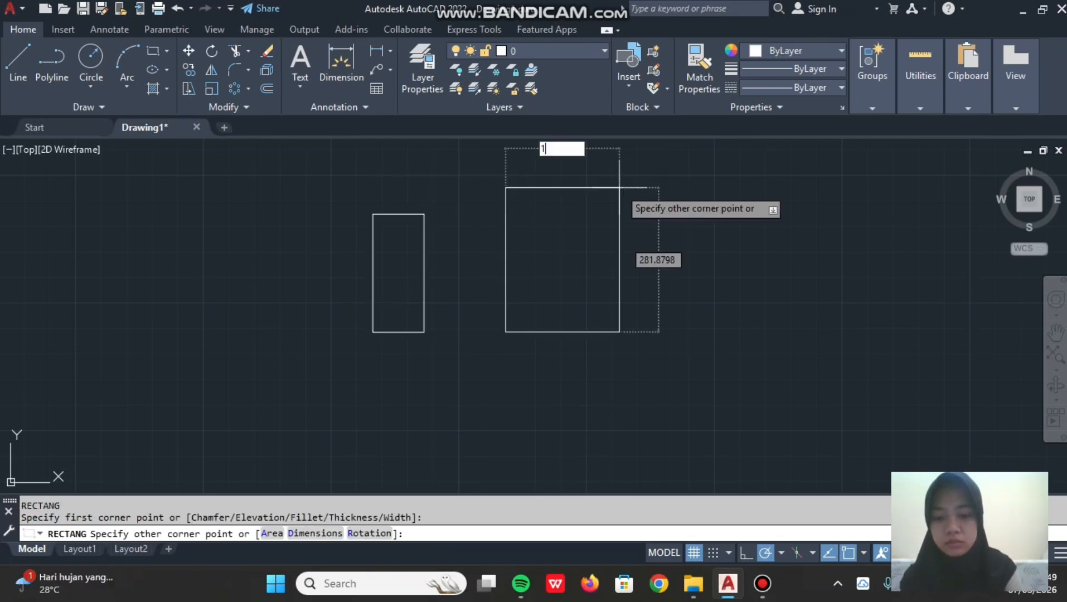
type("50,15")
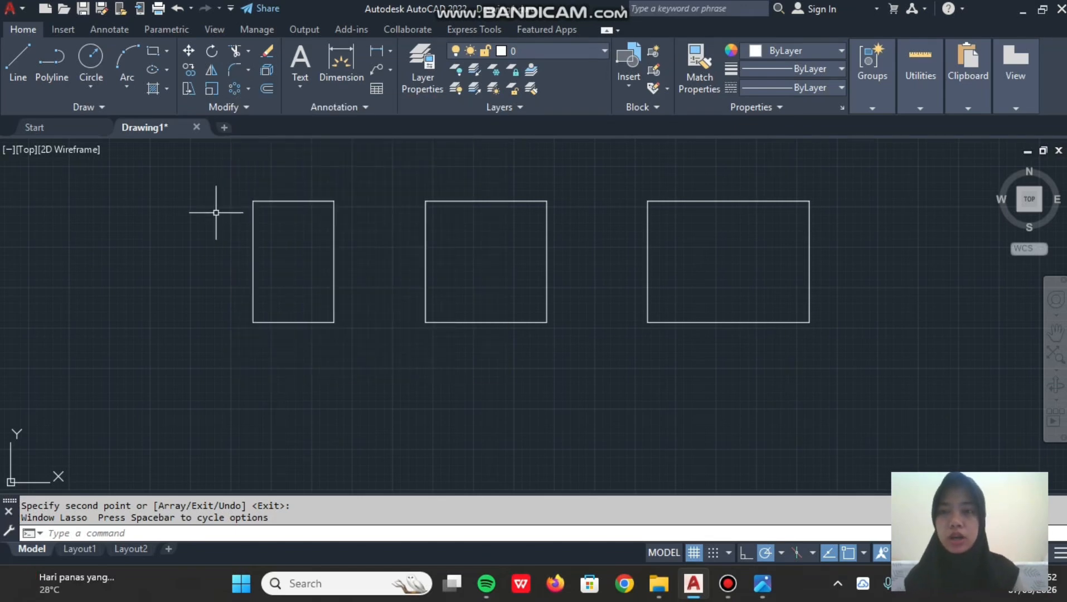
- Fillet the upper-left corner of the leftmost rectangle with a radius of 20
left_click(235, 70)
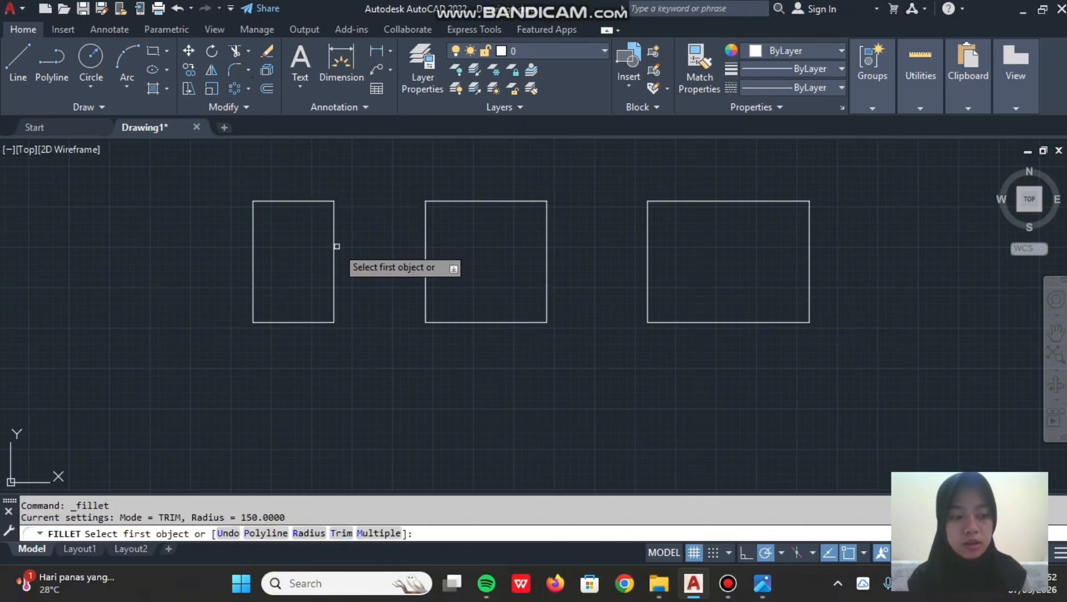
type("r")
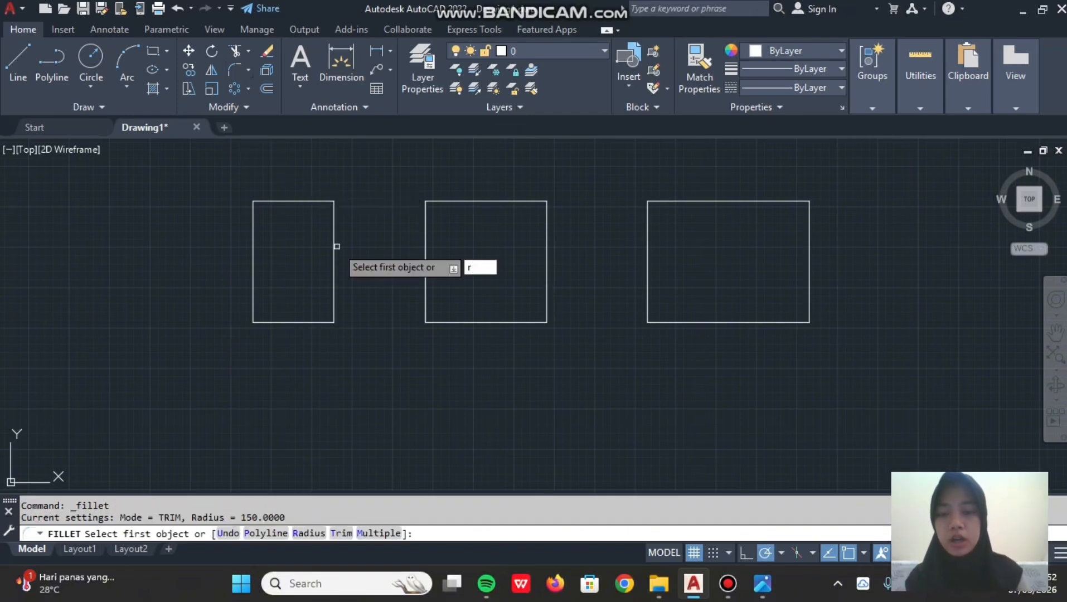
key("Return")
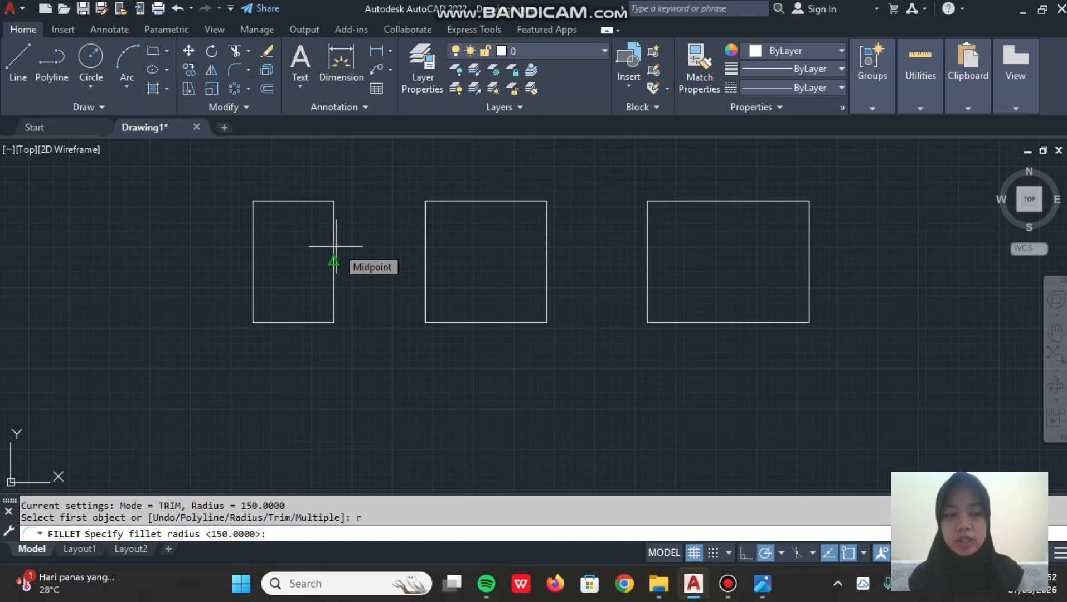
type("20")
key("Return")
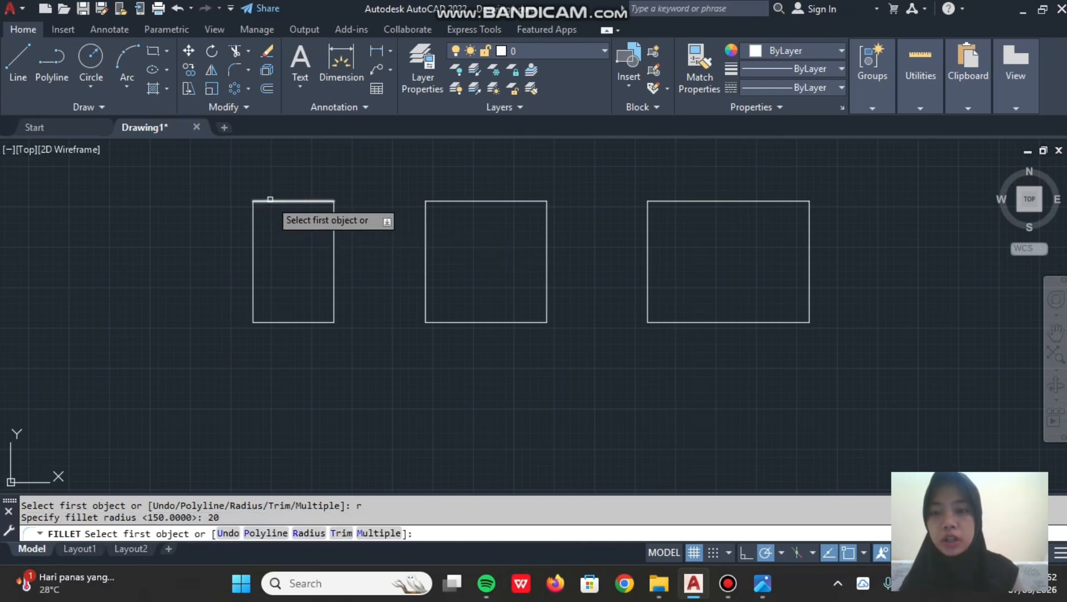
left_click(270, 201)
left_click(248, 224)
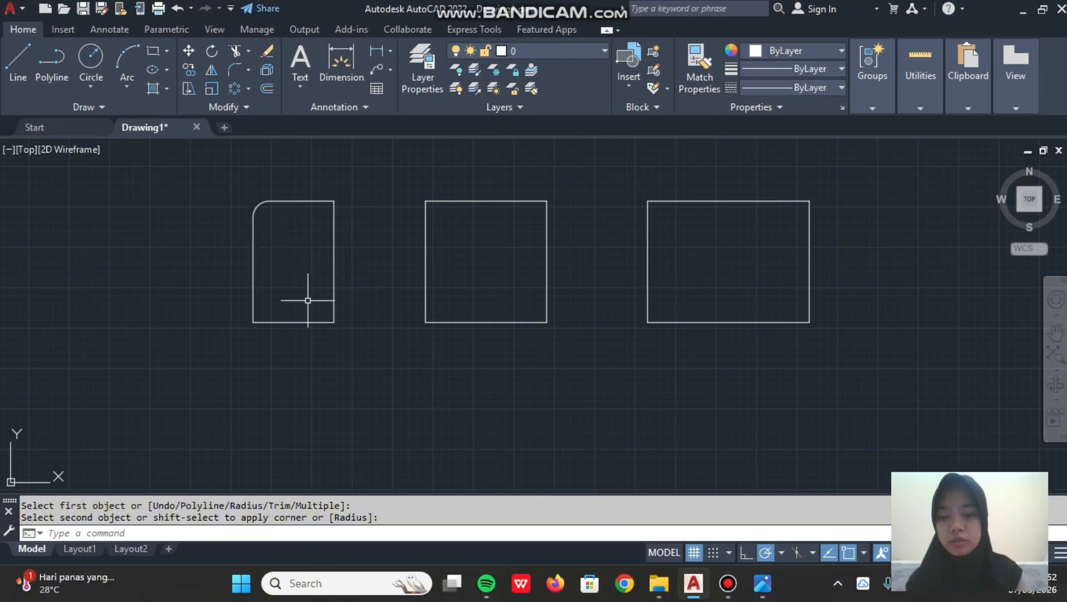
- Fillet the lower-right corner of the leftmost rectangle with the same radius of 20
key("Return")
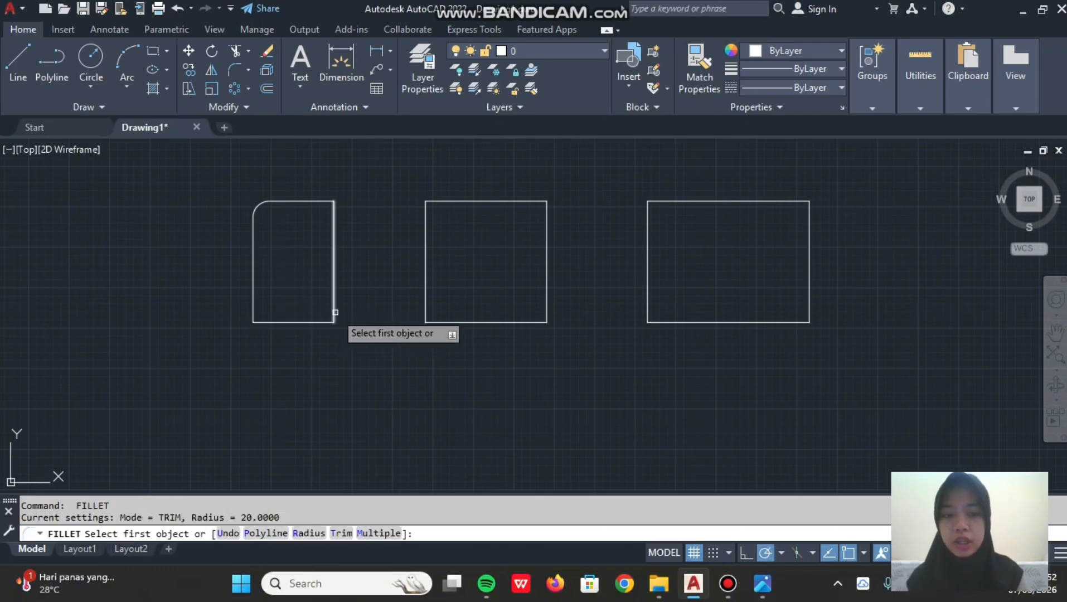
type("40")
key("Return")
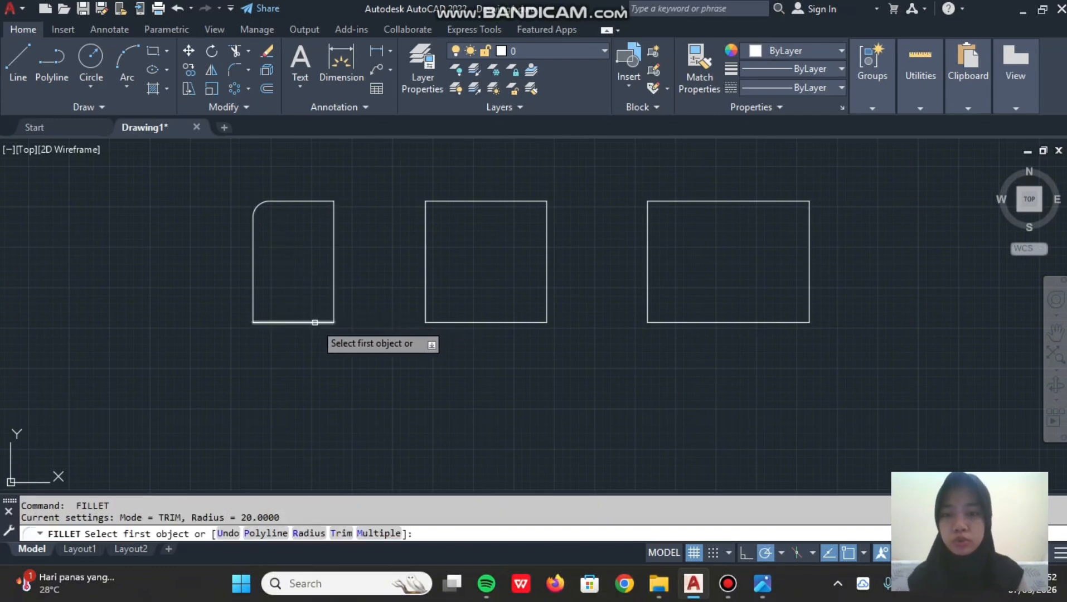
left_click(334, 304)
left_click(315, 322)
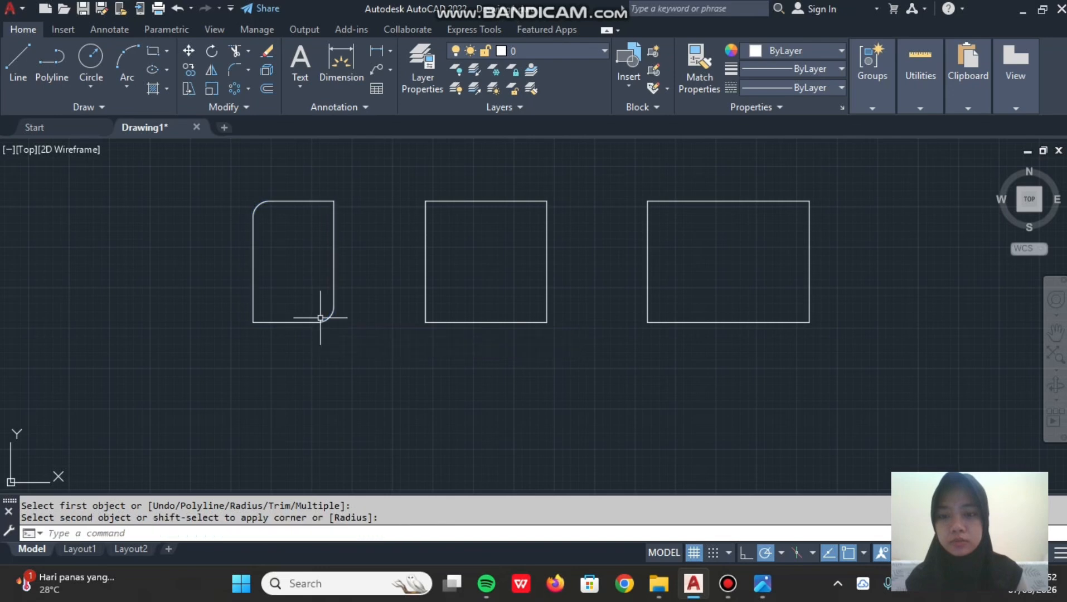
- Fillet the upper-left corner of the middle square with a radius of 30
key("Return")
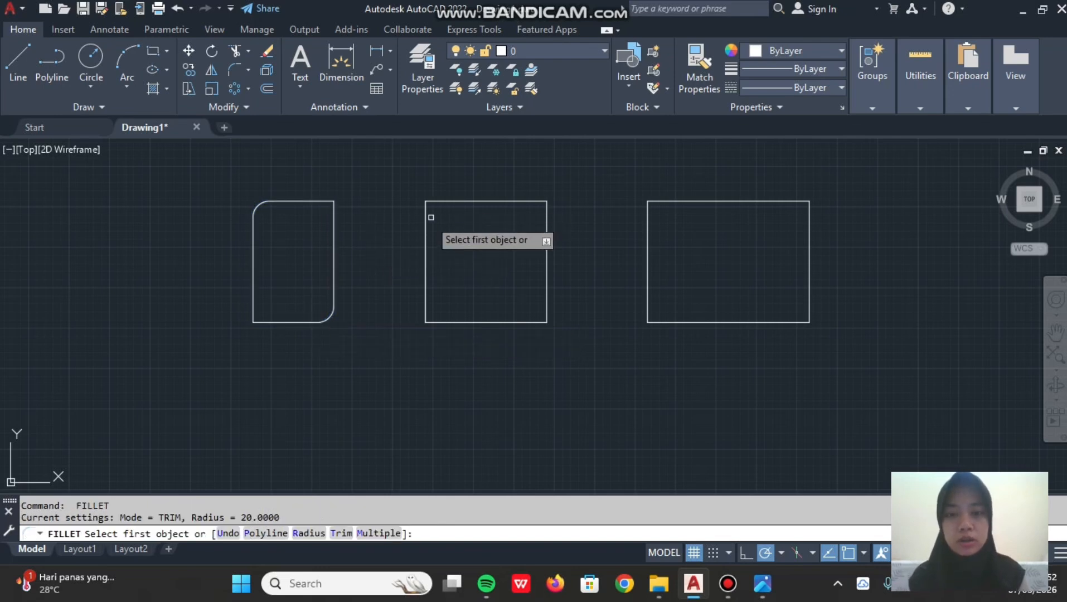
type("r")
key("Return")
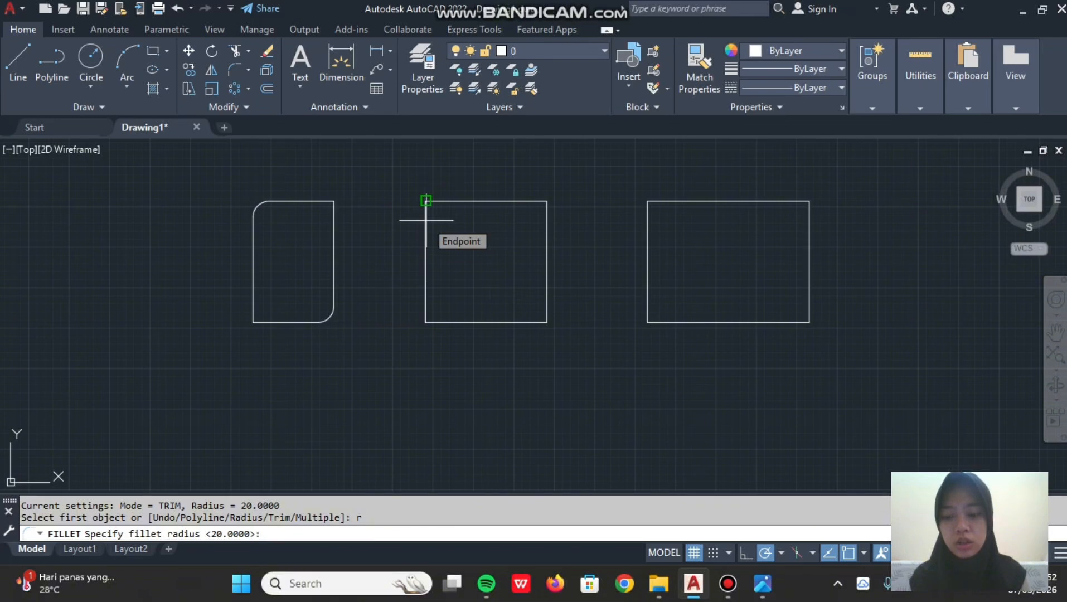
type("30")
key("Return")
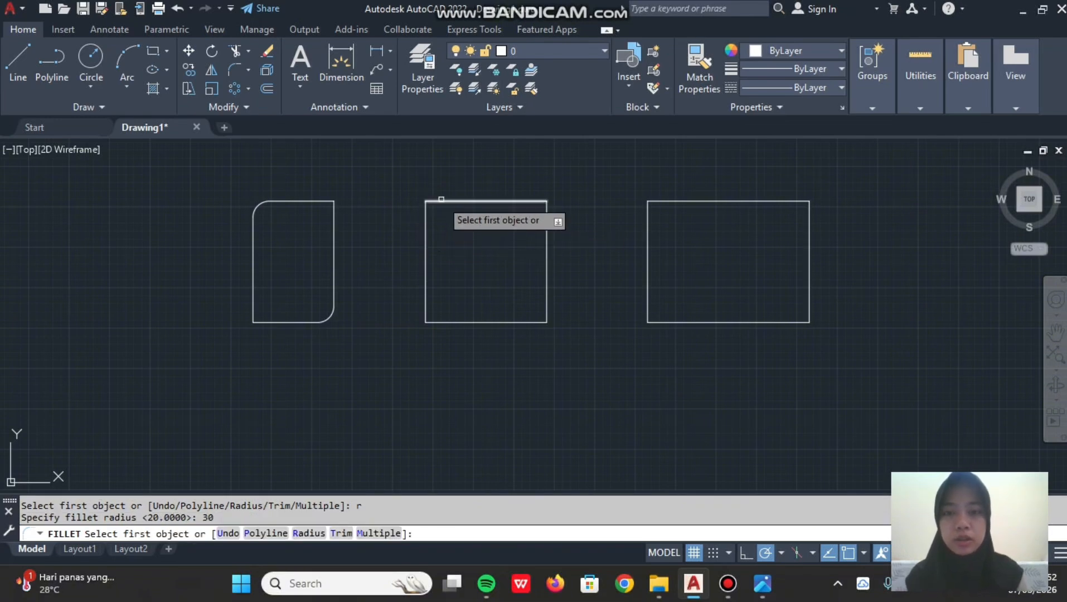
left_click(437, 201)
left_click(425, 228)
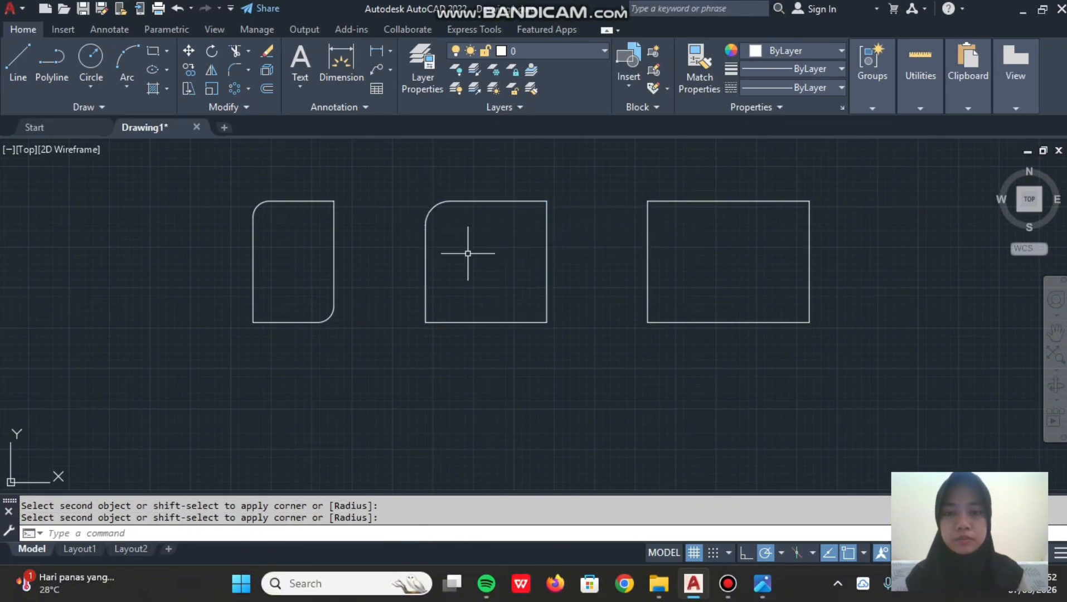
- Fillet the lower-right corner of the middle square with a radius of 50
key("Return")
type("r")
key("Return")
type("50")
key("Return")
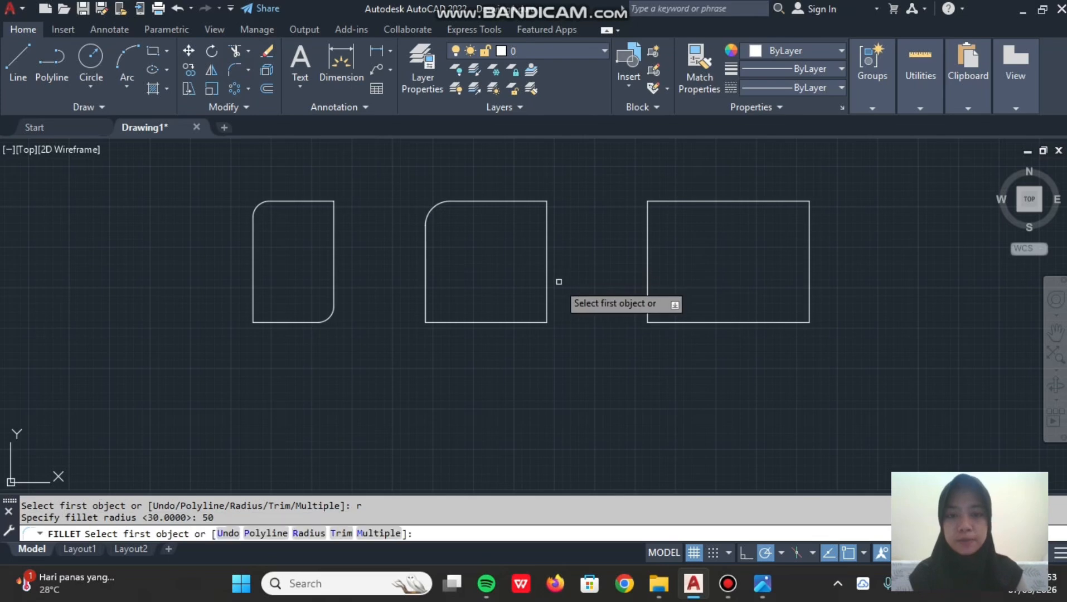
left_click(547, 308)
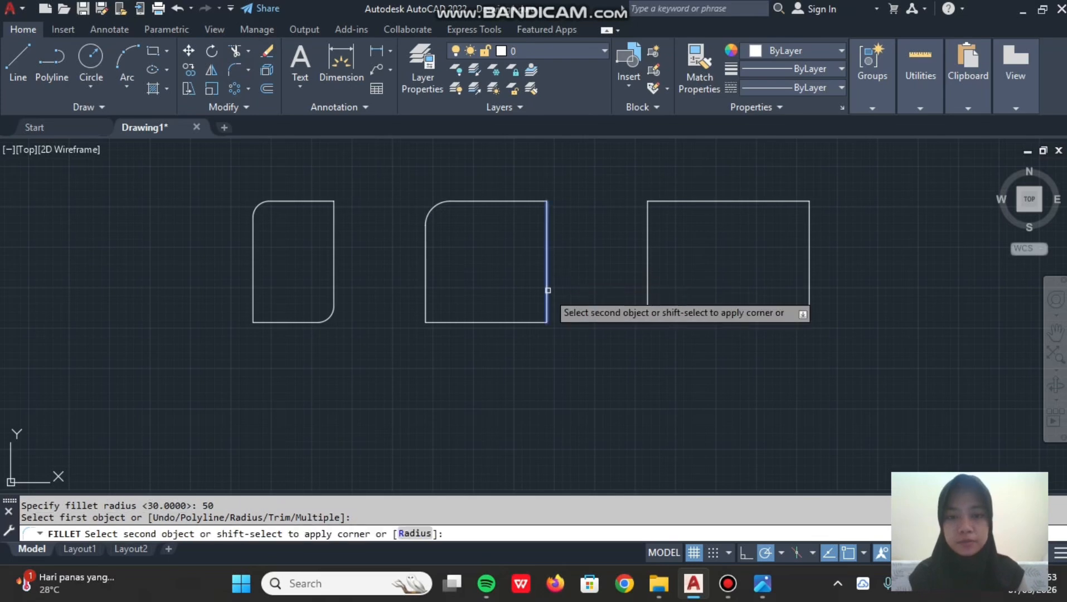
left_click(513, 323)
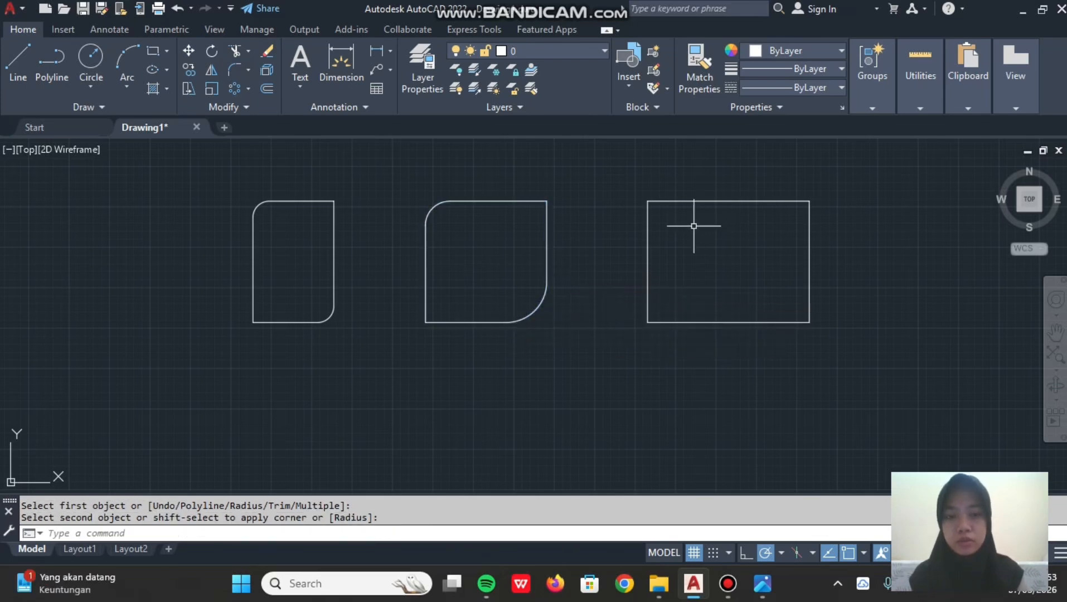
- Fillet the upper-left corner of the rightmost rectangle with a radius of 40
key("Return")
type("r")
key("Return")
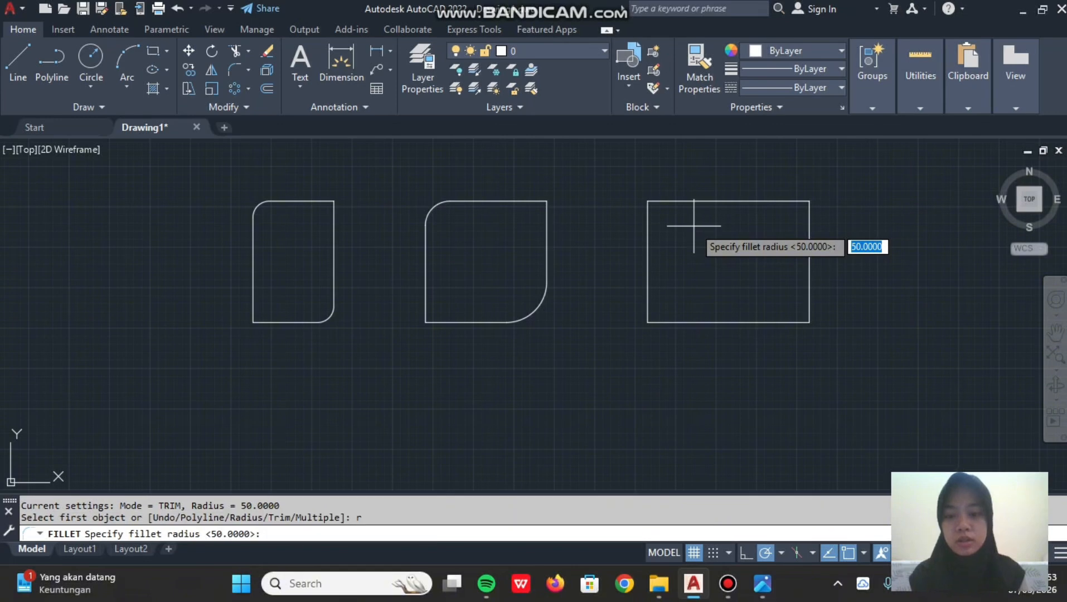
type("40")
key("Return")
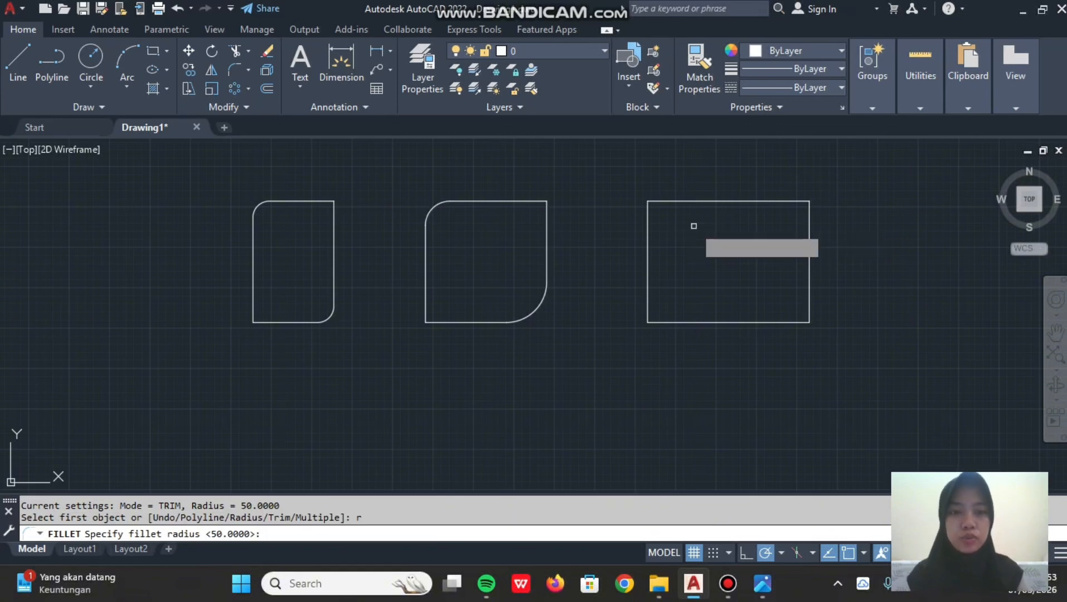
left_click(680, 201)
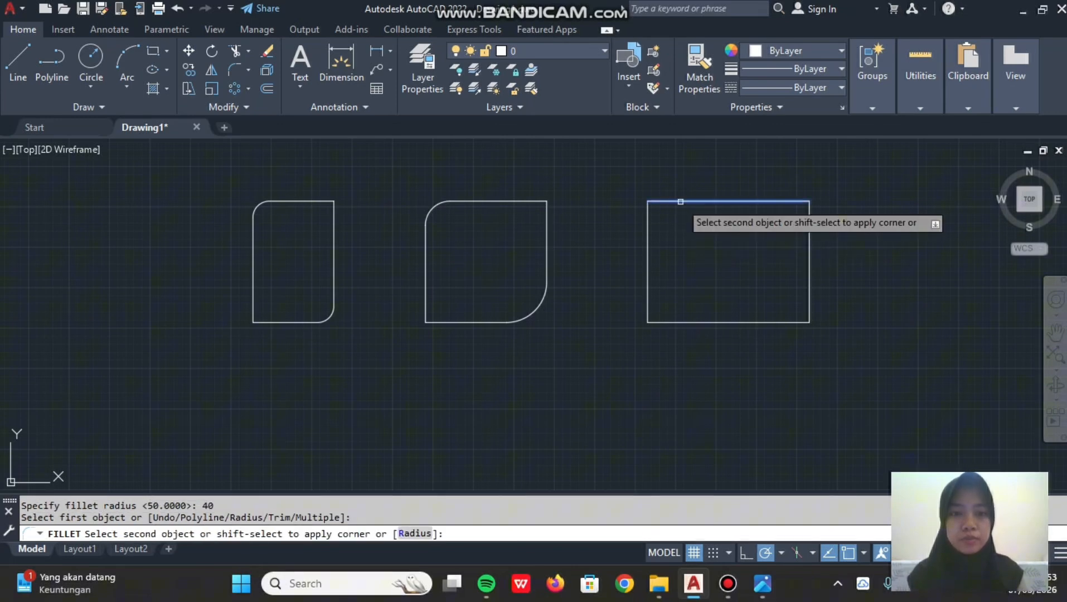
left_click(647, 221)
- Fillet the lower-right corner of the rightmost rectangle with a radius of 80
key("Return")
type("r")
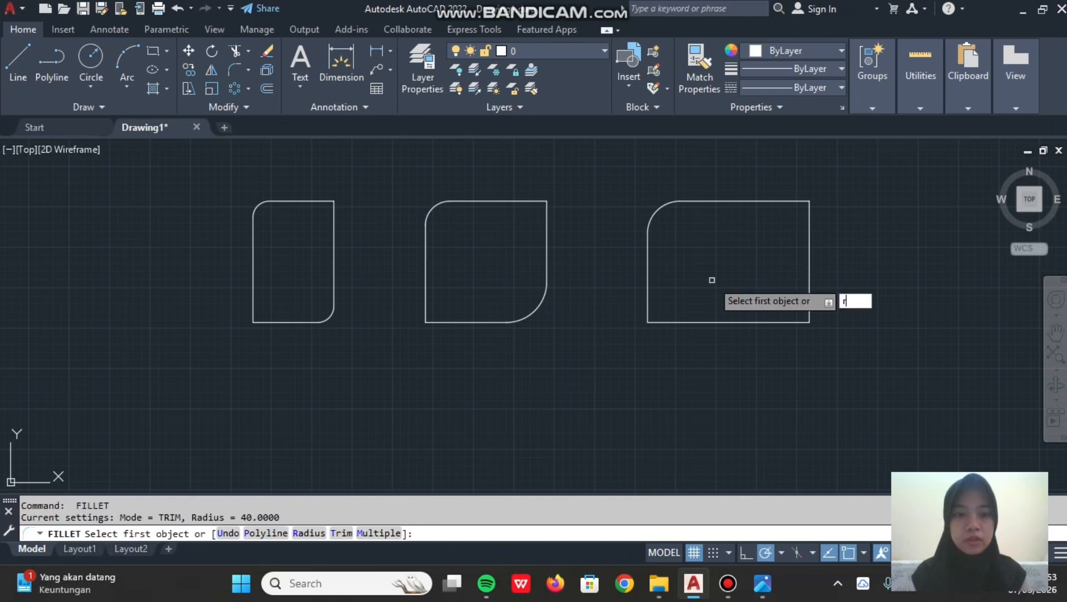
key("Return")
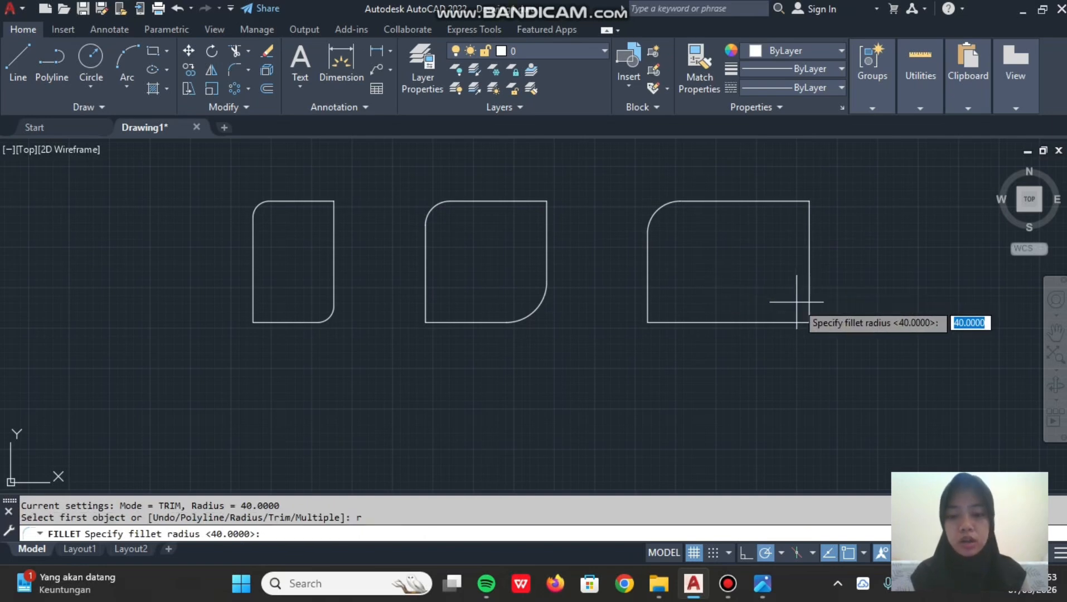
type("80")
key("Return")
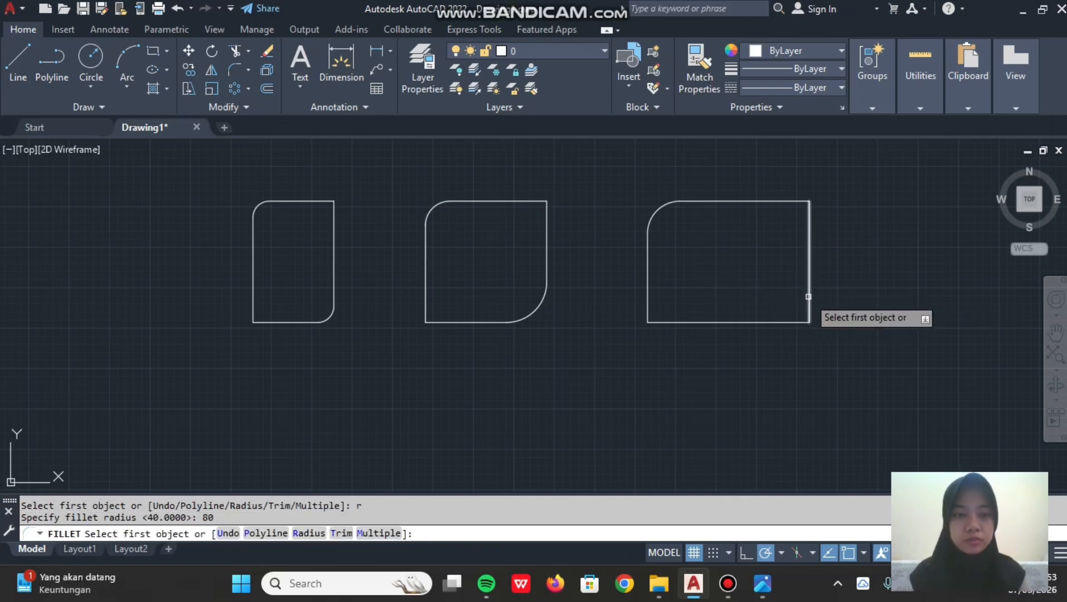
left_click(809, 301)
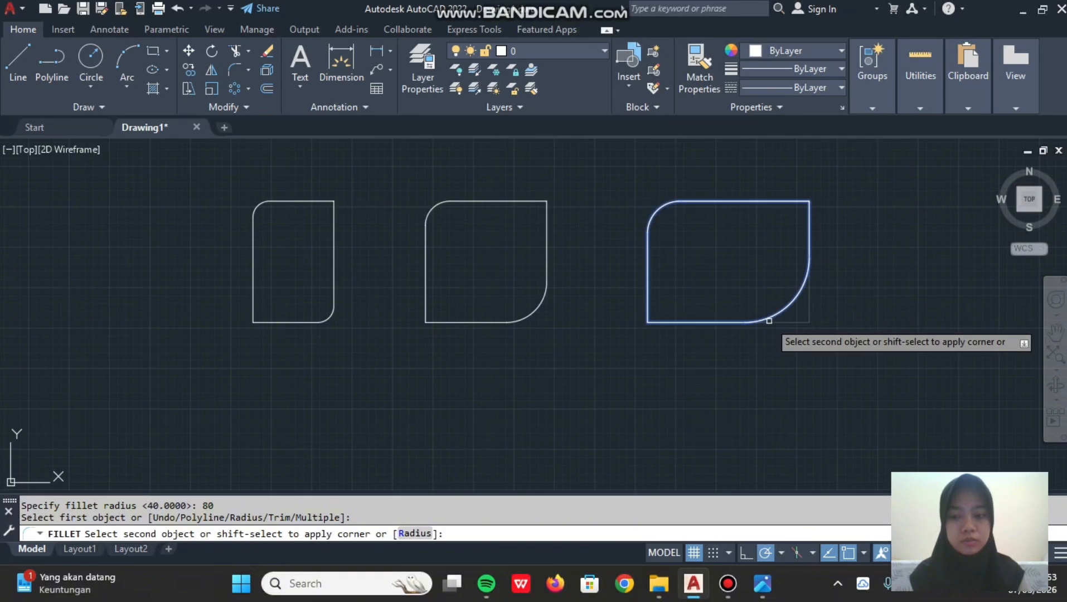
left_click(768, 320)
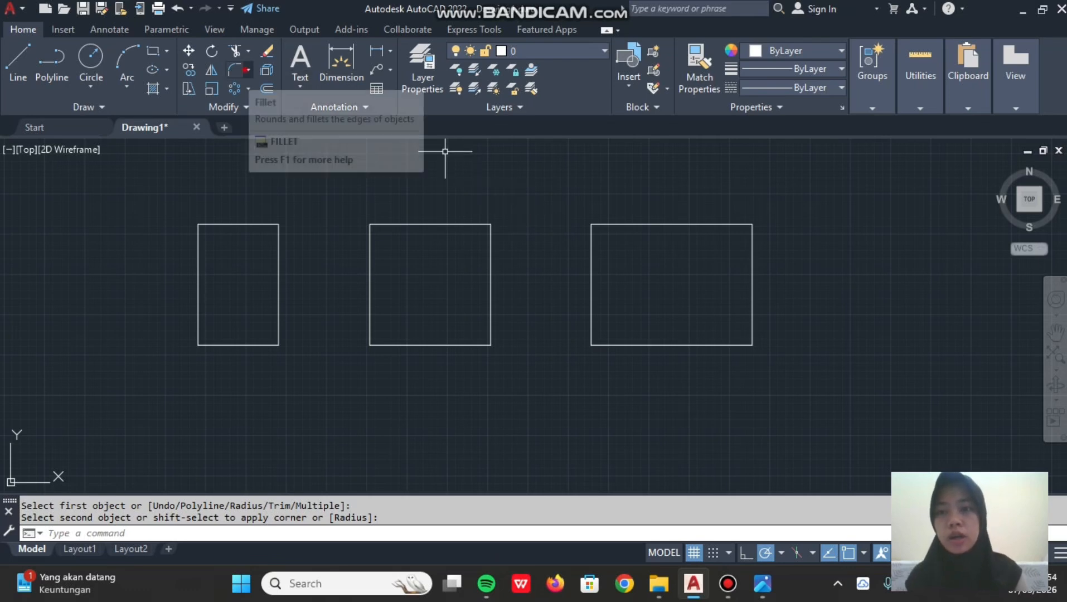
- Chamfer the upper-left corner of the leftmost rectangle with first and second distances of 10
left_click(248, 70)
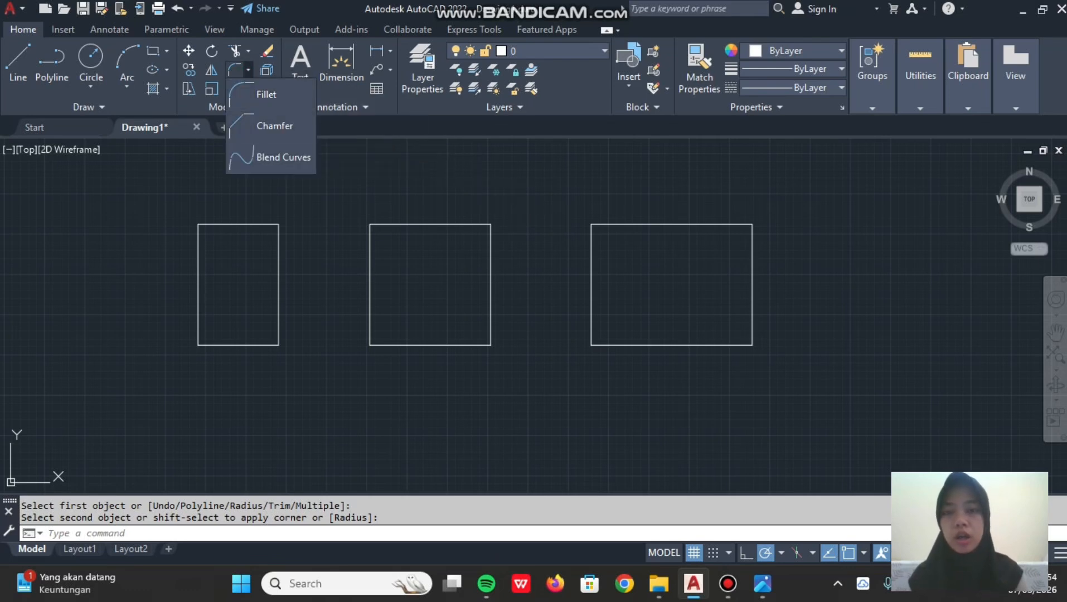
left_click(479, 192)
type("cha")
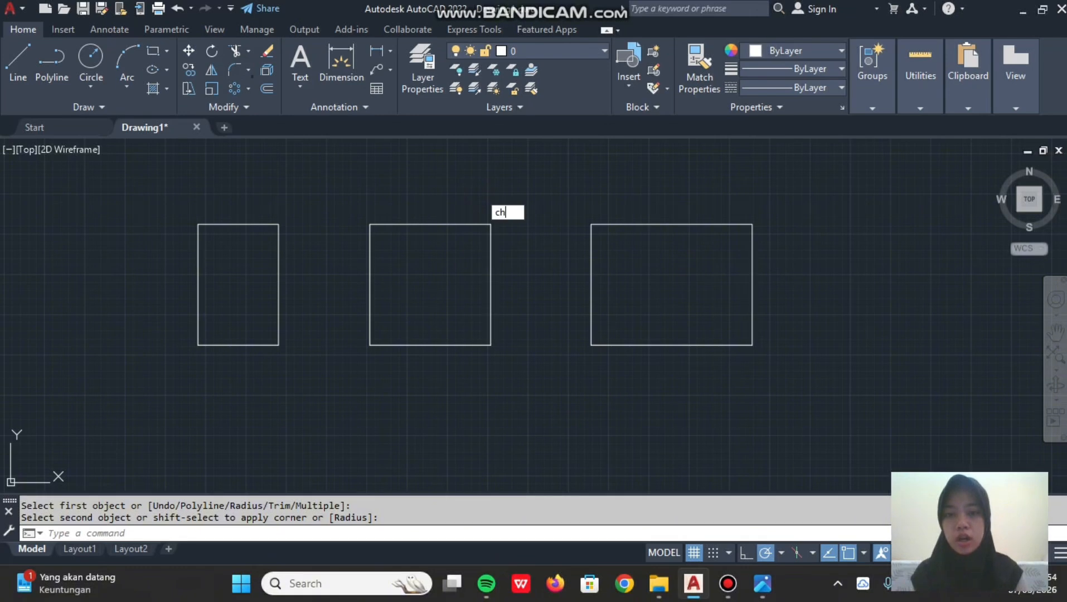
key("Return")
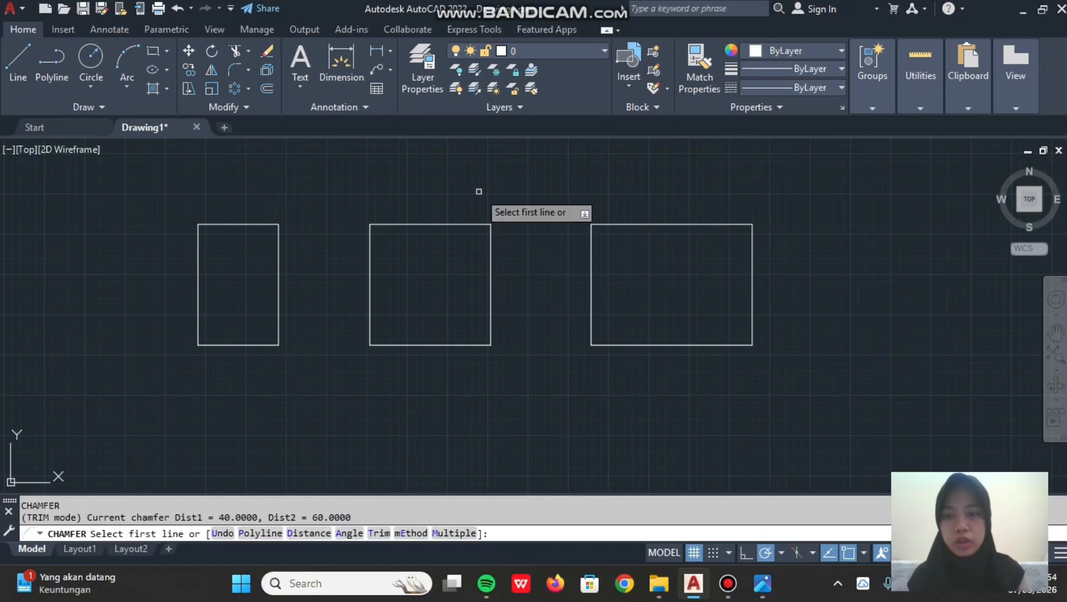
type("d")
key("Return")
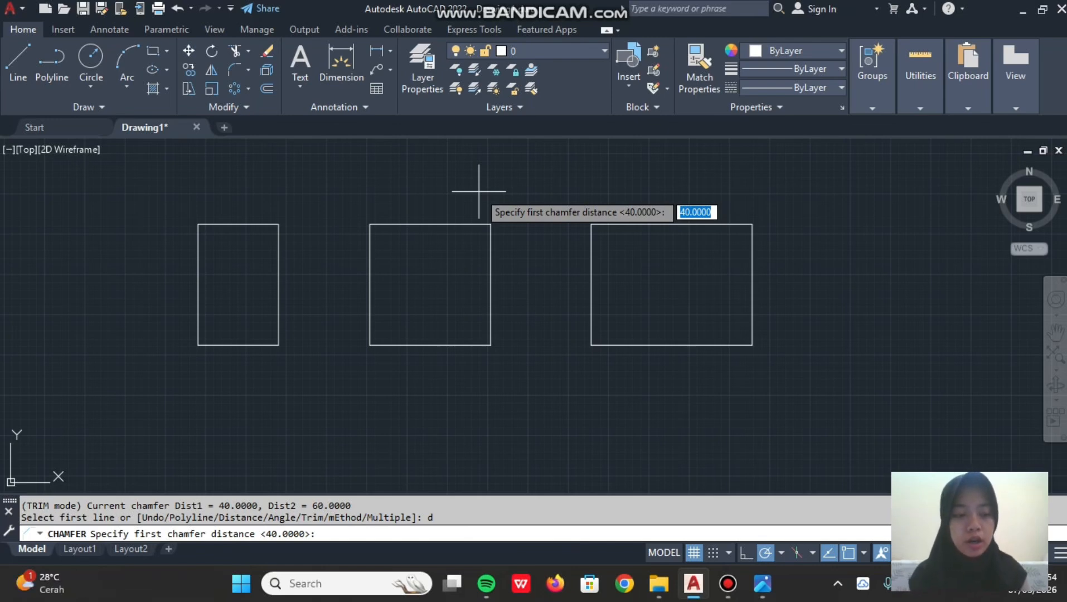
type("10")
key("Return")
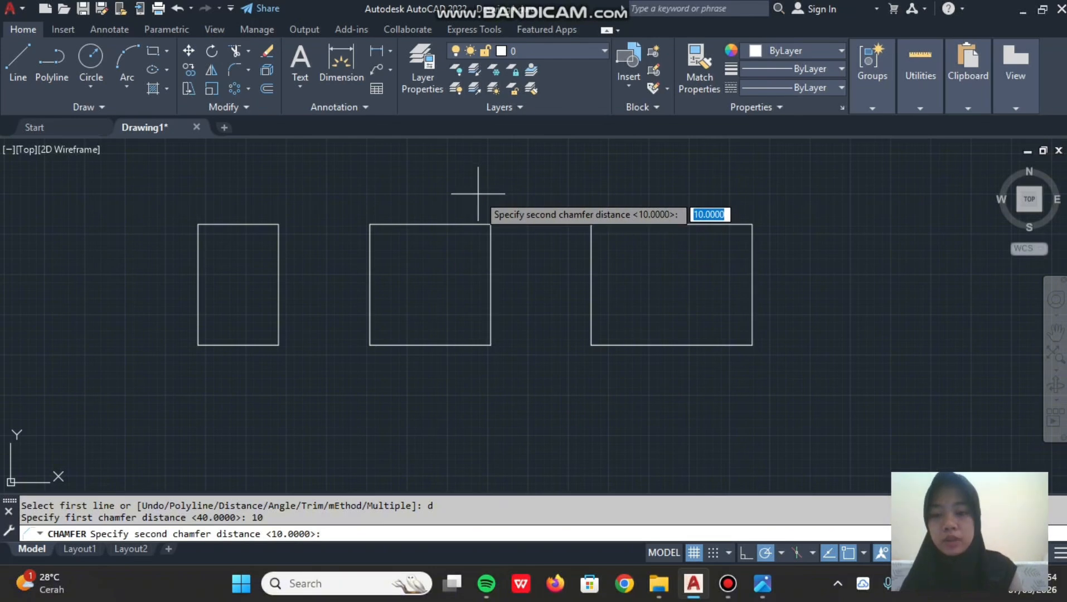
type("10")
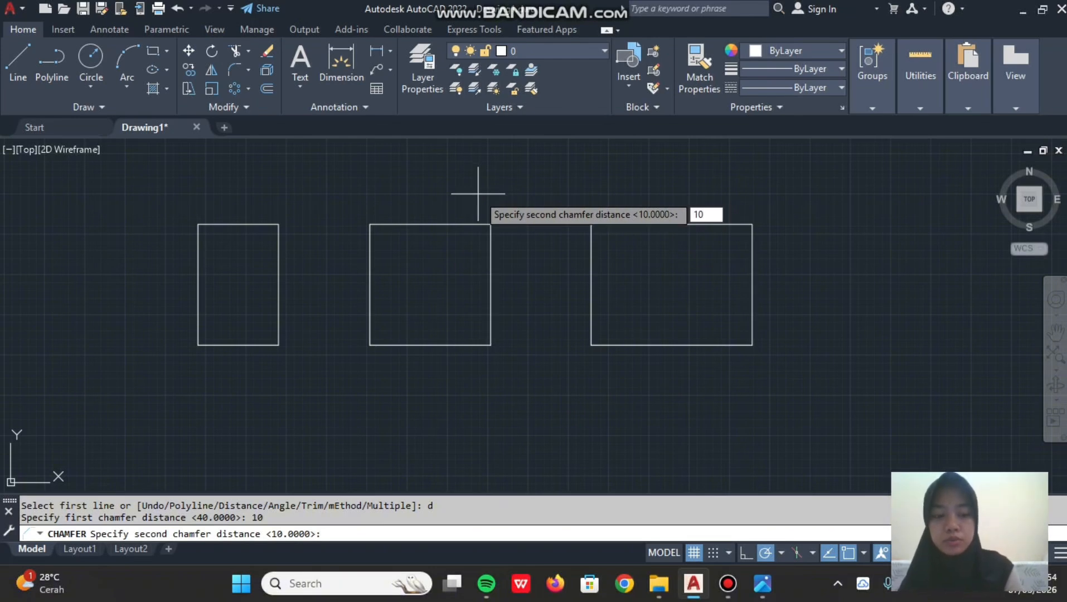
key("Return")
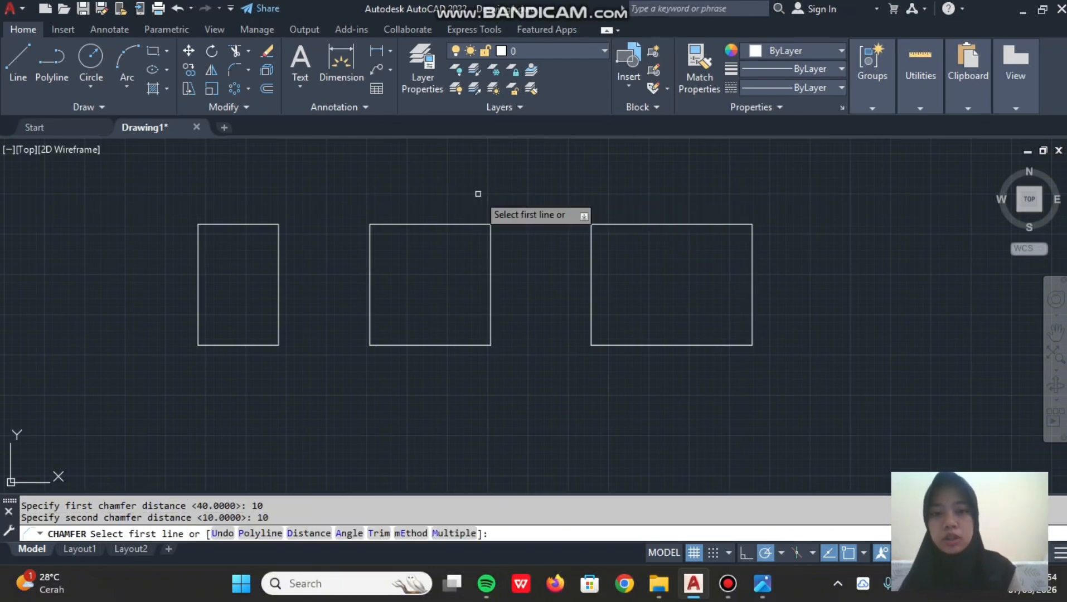
left_click(231, 224)
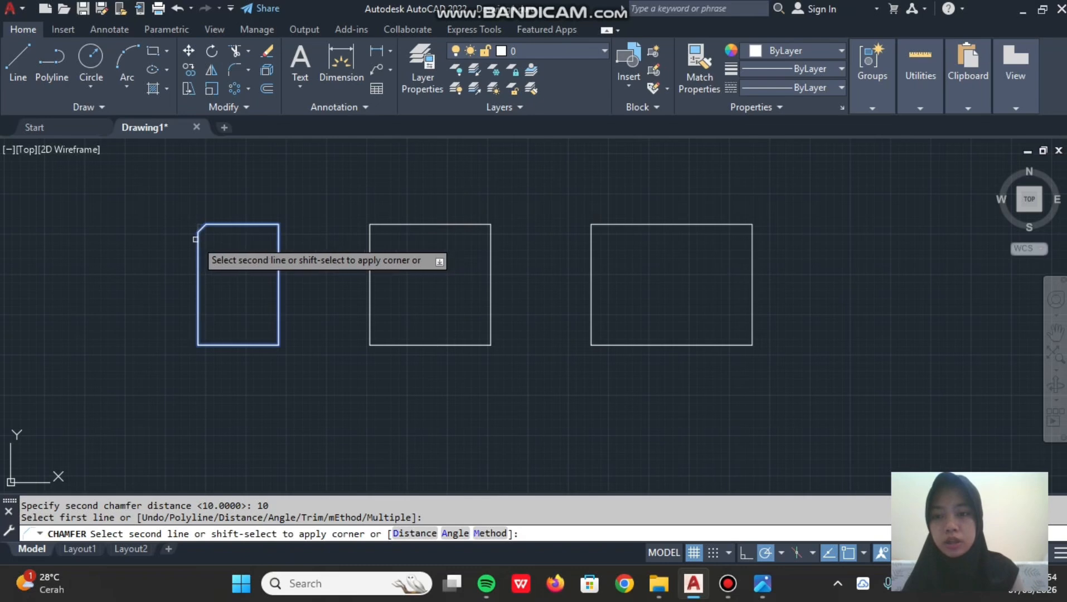
left_click(197, 241)
- Chamfer the lower-right corner of the leftmost rectangle with the same distances of 10
key("Return")
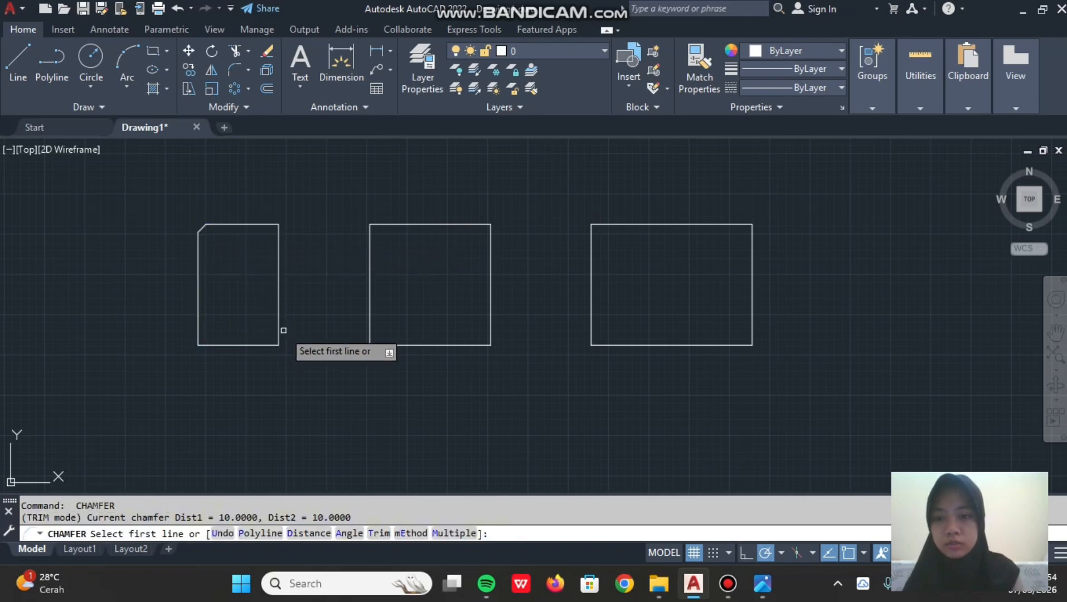
left_click(279, 333)
left_click(263, 345)
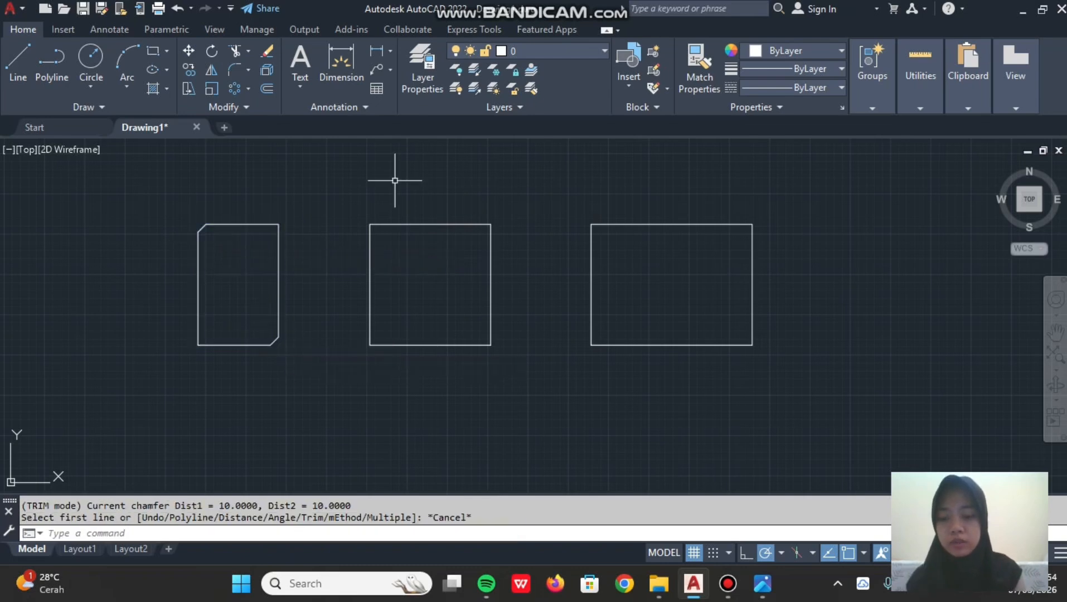
- Chamfer the upper-left corner of the middle square with first and second distances of 20
type("cha")
key("Return")
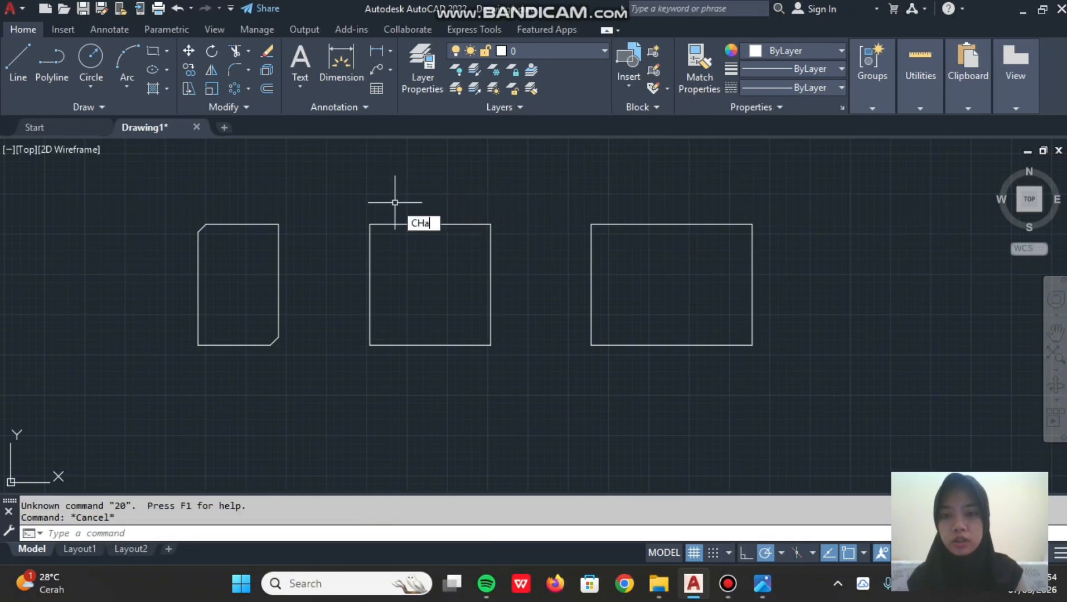
key("Return")
type("d")
key("Return")
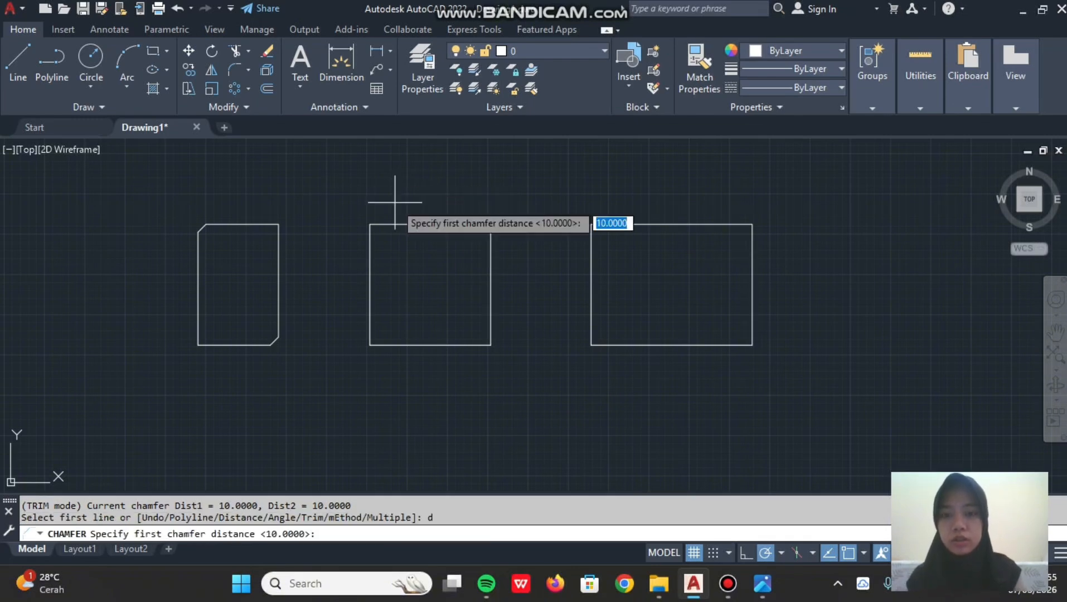
type("20")
key("Return")
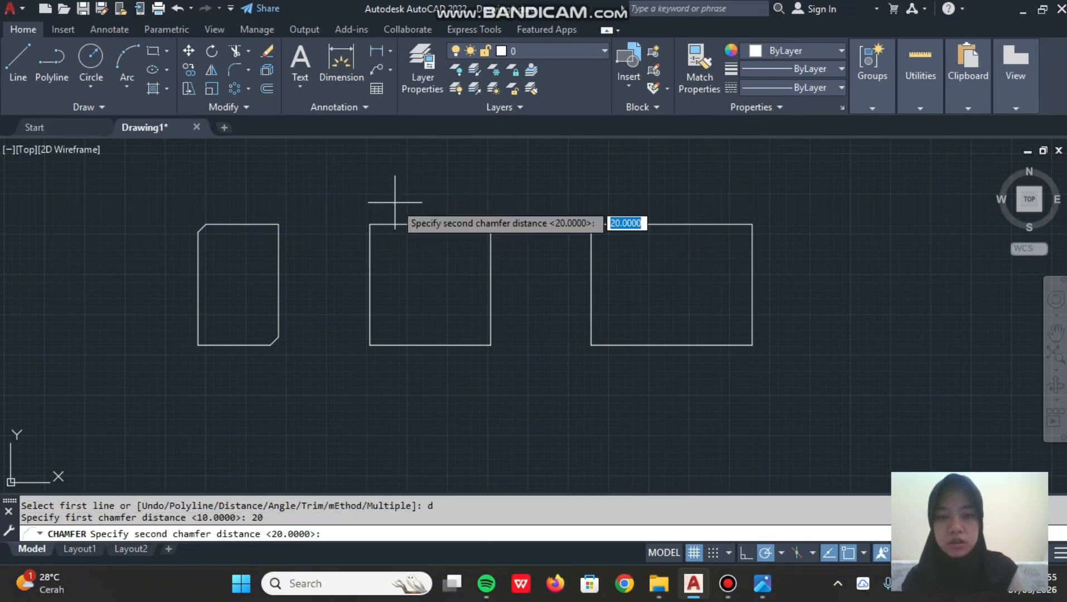
type("20")
key("Return")
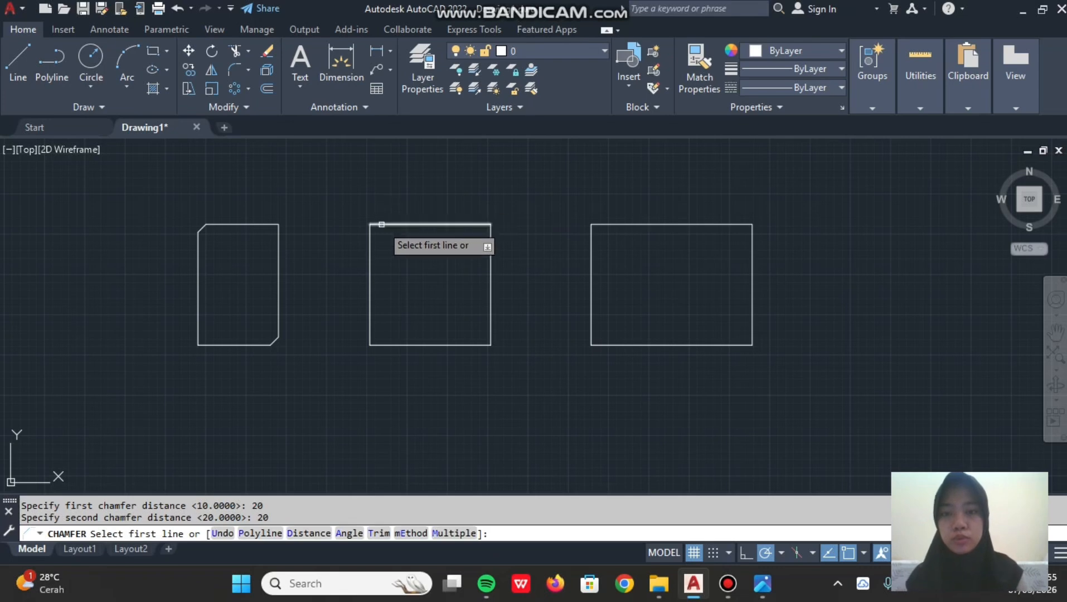
left_click(370, 240)
left_click(369, 240)
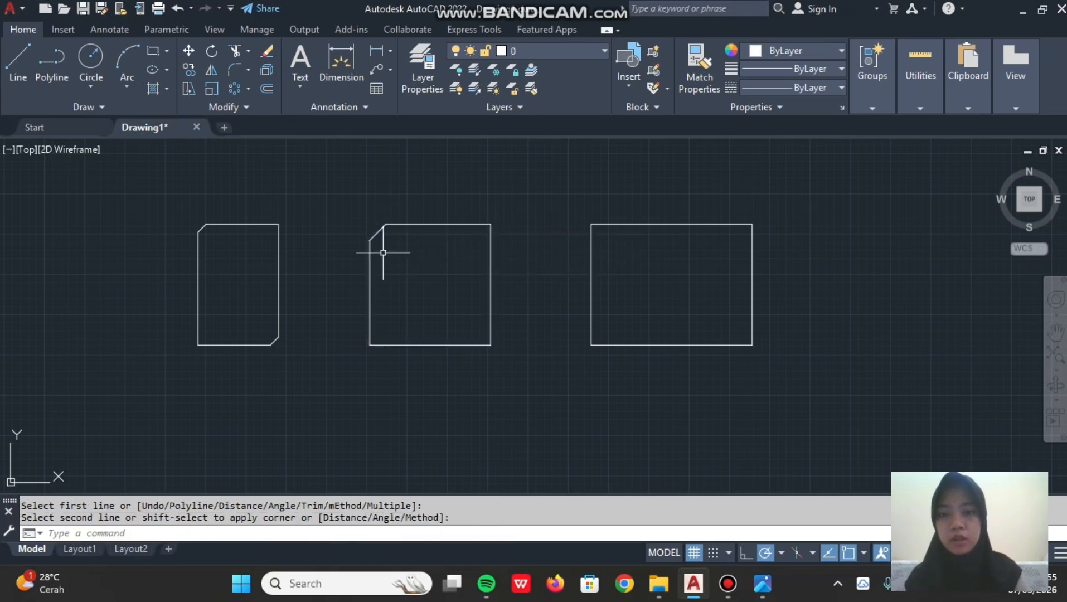
- Chamfer the lower-right corner of the middle square with the same distances of 20
key("Return")
left_click(489, 326)
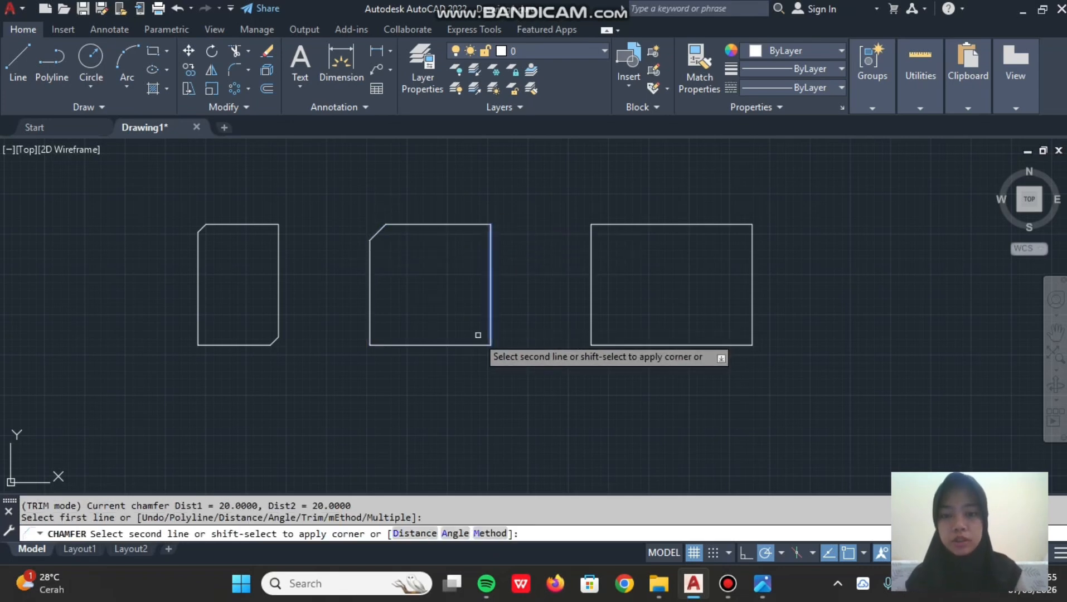
left_click(464, 344)
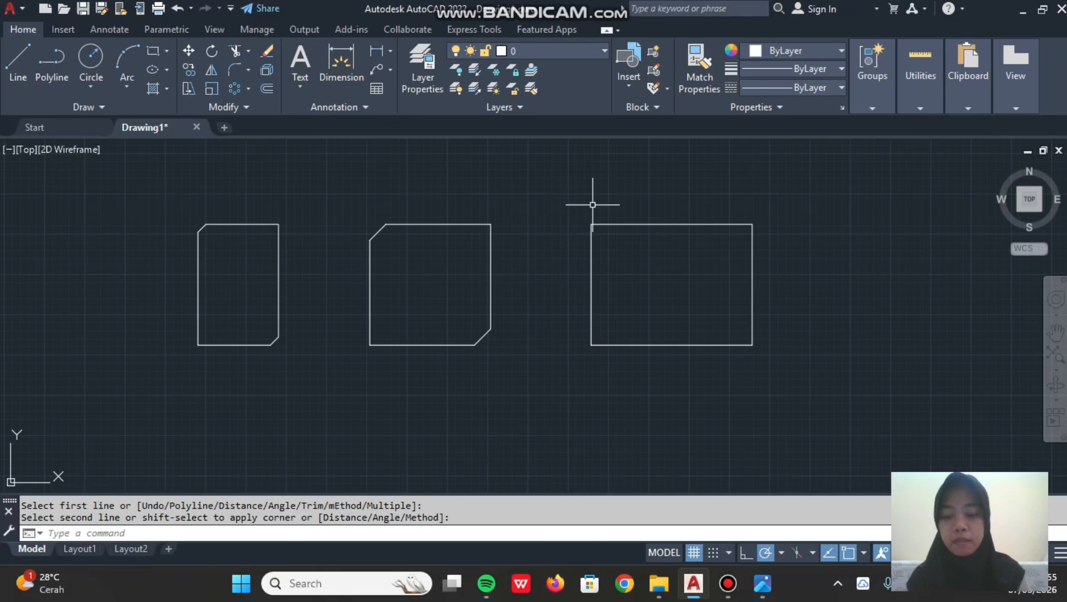
- Chamfer the upper-left corner of the rightmost rectangle with a first distance of 40 and a second distance of 60
type("cha")
key("Return")
type("d")
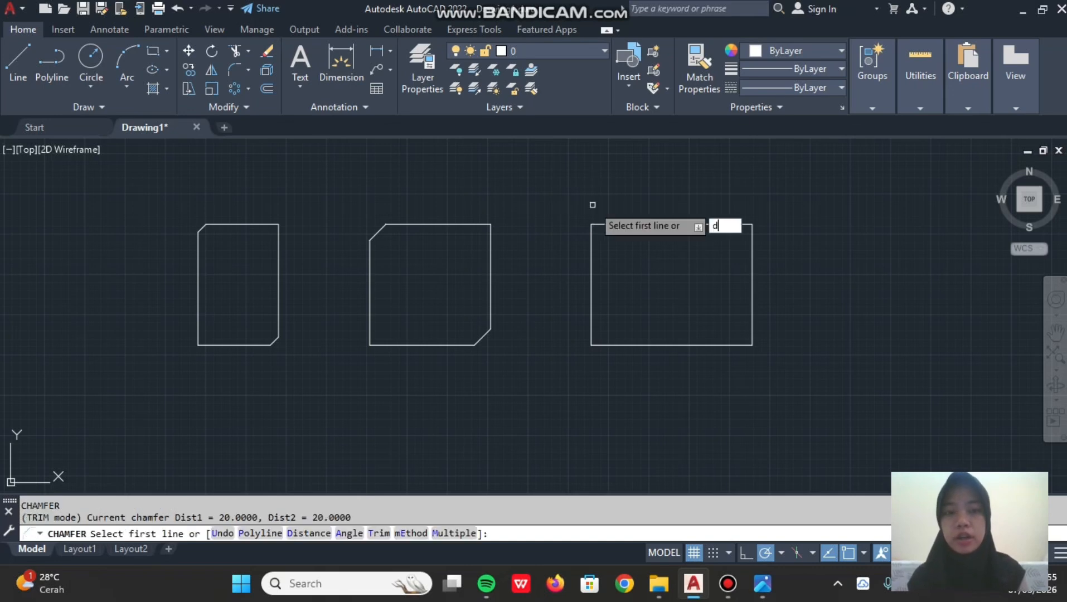
key("Return")
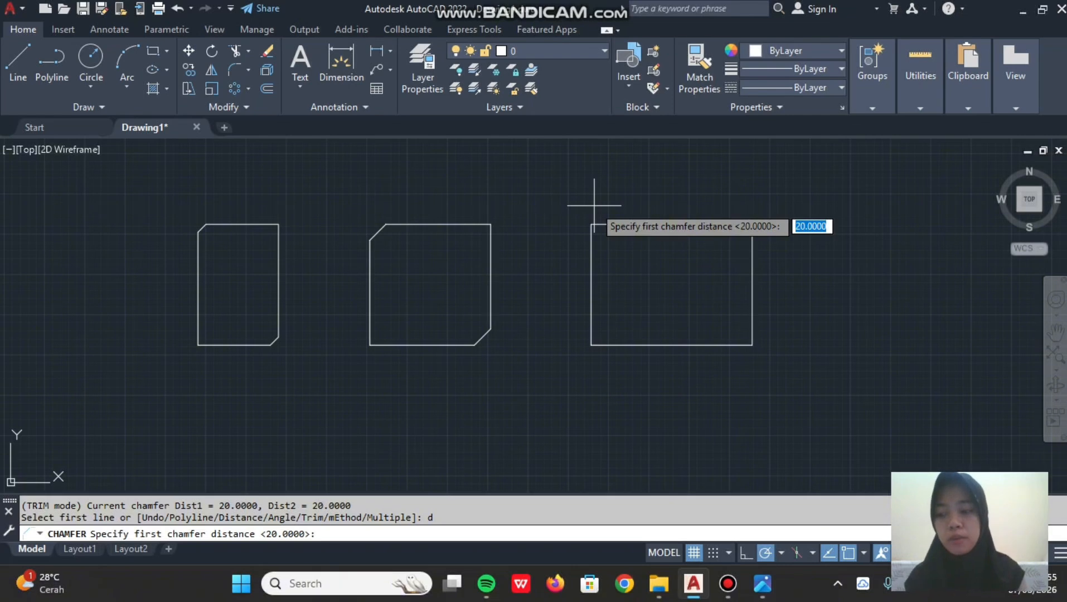
type("40")
key("Return")
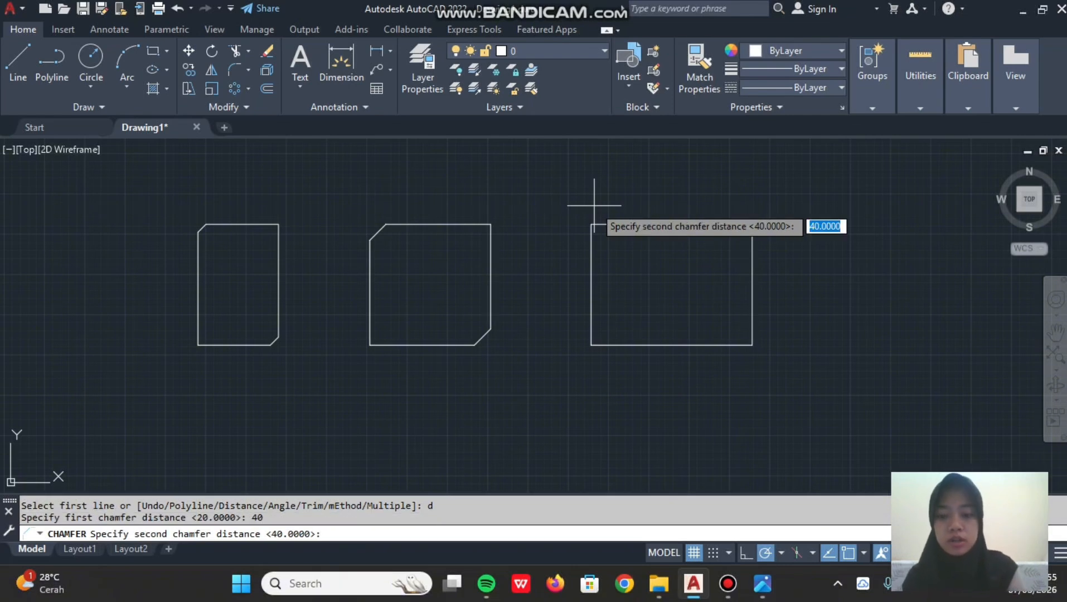
type("60")
key("Return")
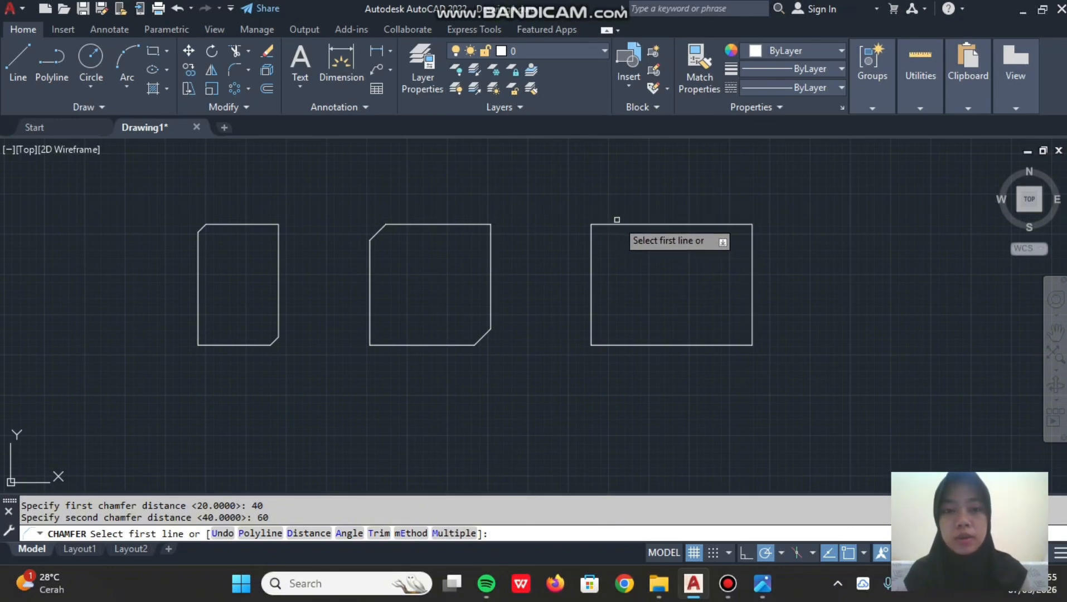
left_click(615, 222)
left_click(591, 245)
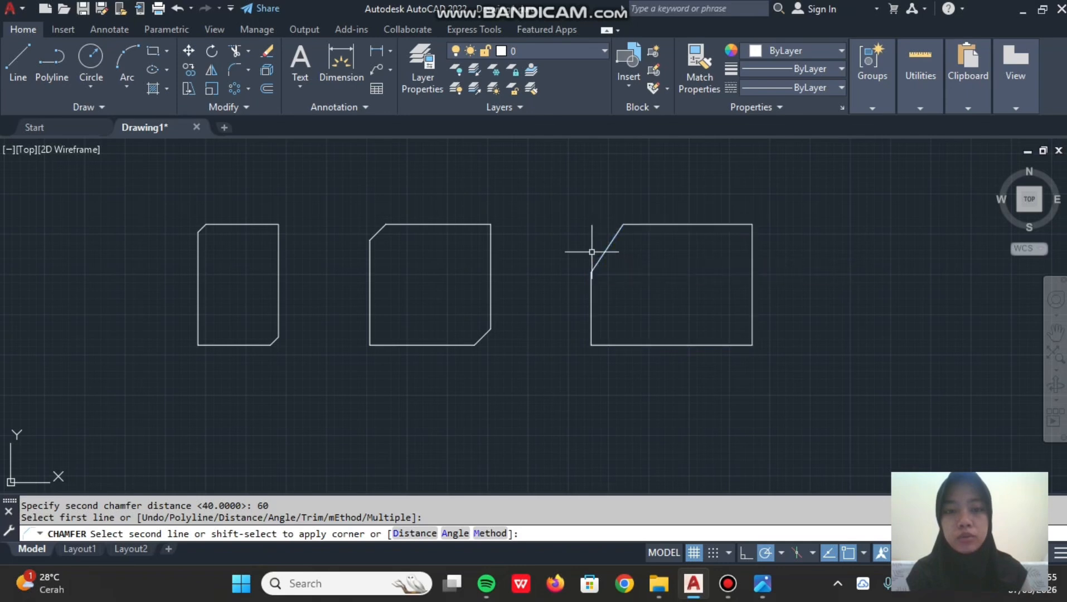
- Chamfer the lower-right corner of the rightmost rectangle with the same distances of 40 and 60
key("Return")
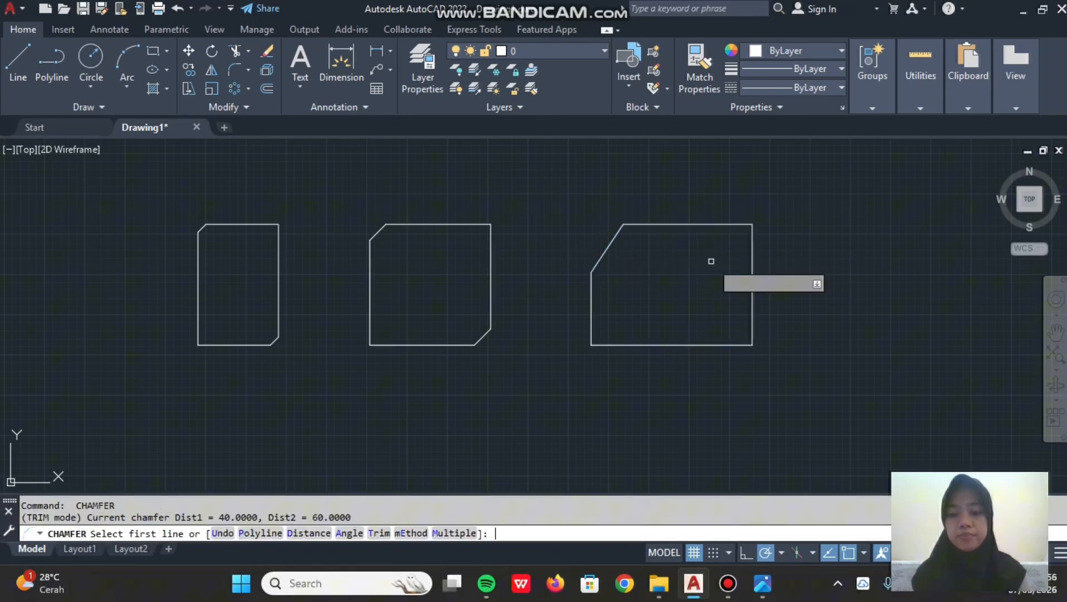
left_click(727, 345)
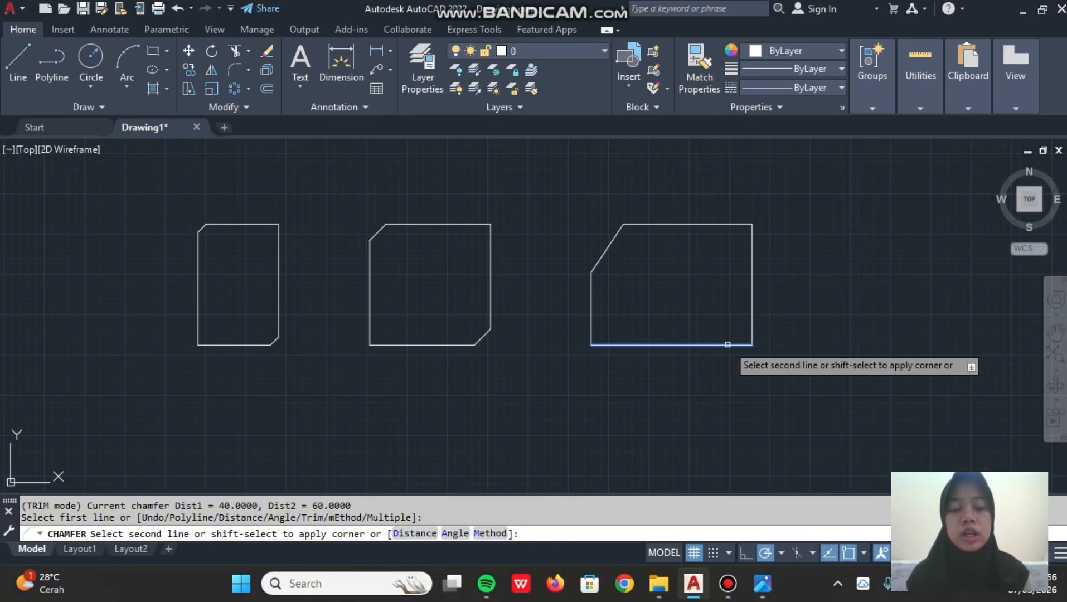
left_click(751, 313)
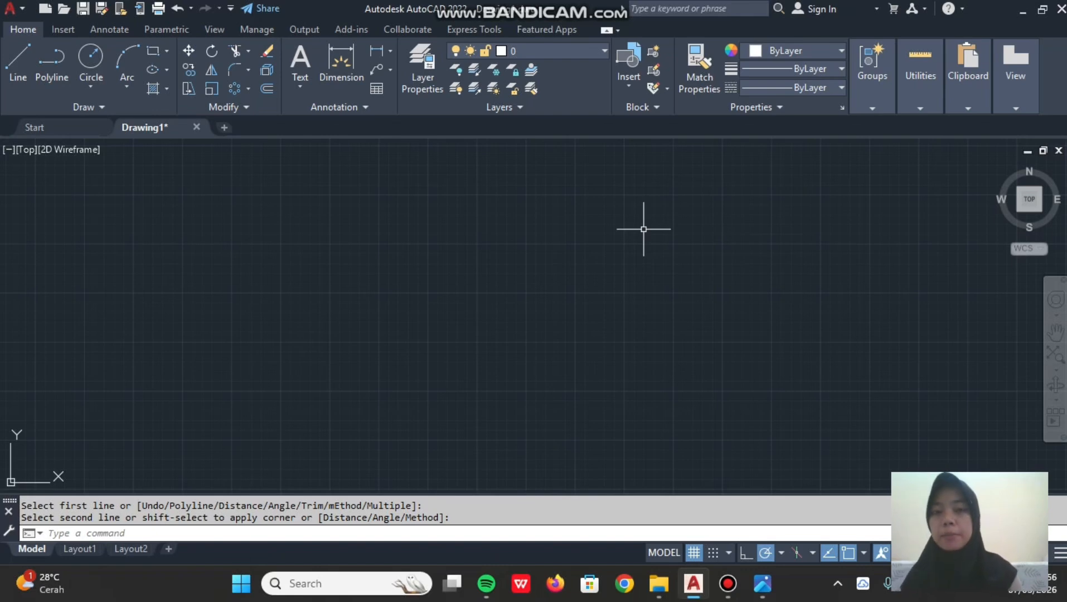
- Draw a 200 by 200 square in an empty area of the drawing
type("rec")
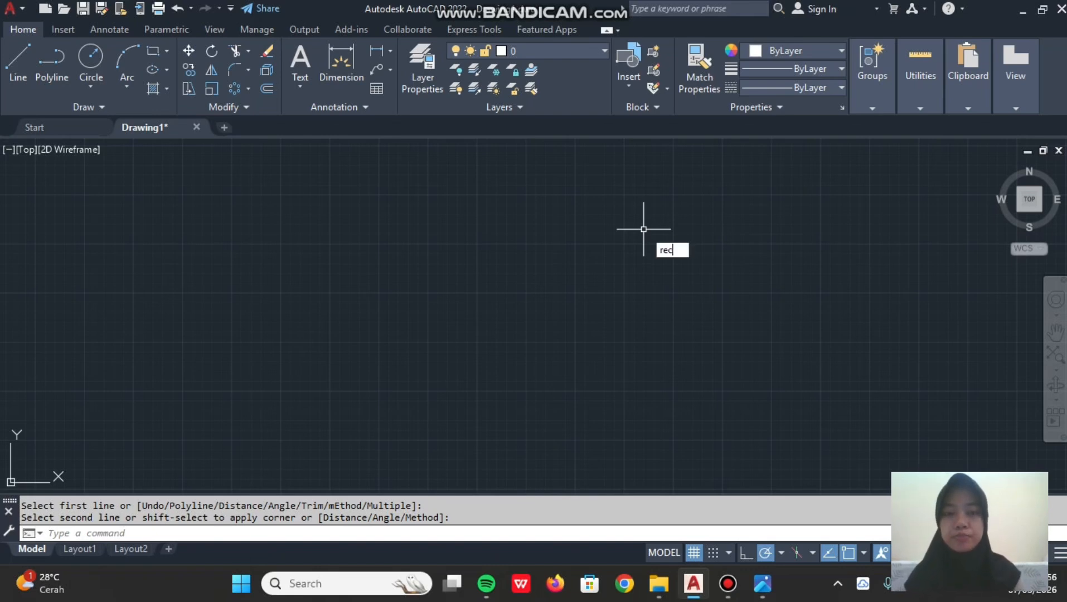
key("Return")
left_click(198, 310)
type("20")
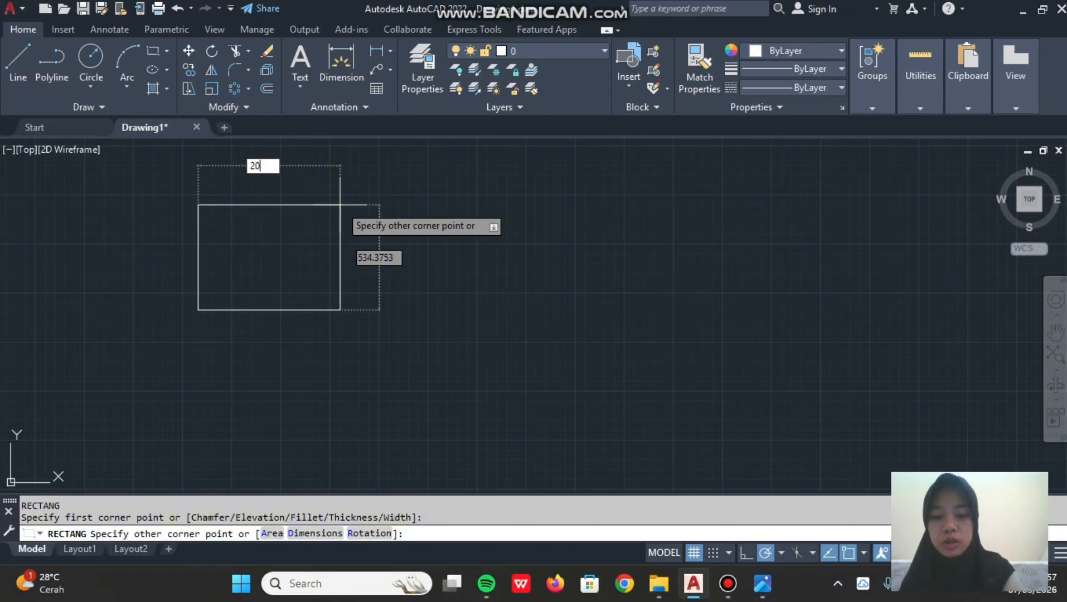
type("0,200")
key("Return")
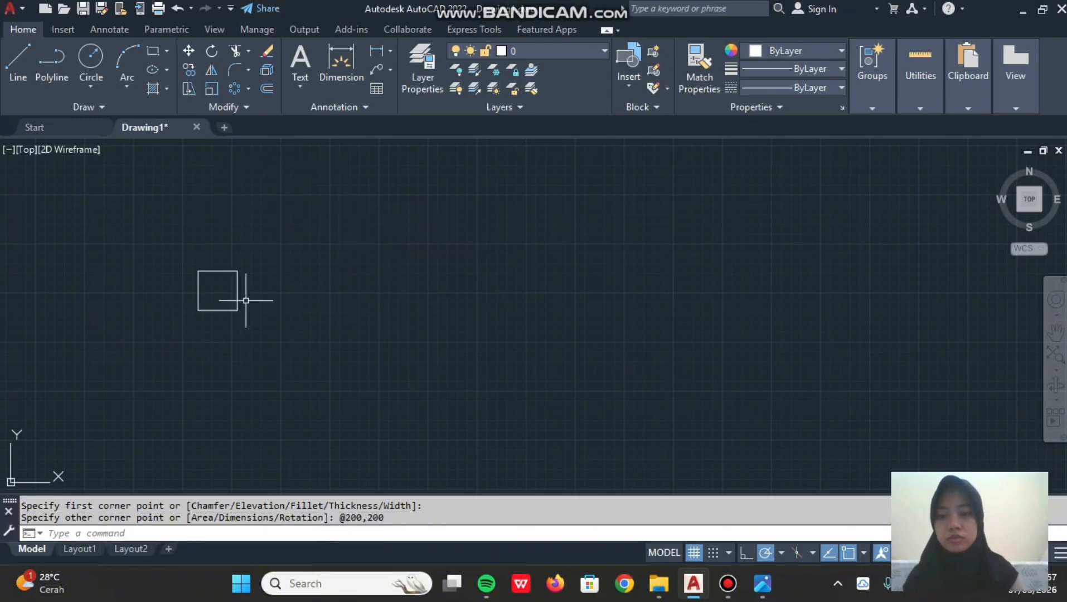
- Offset the 200 by 200 square inward by 15
scroll(473, 307, "up", 5)
scroll(474, 307, "up", 2)
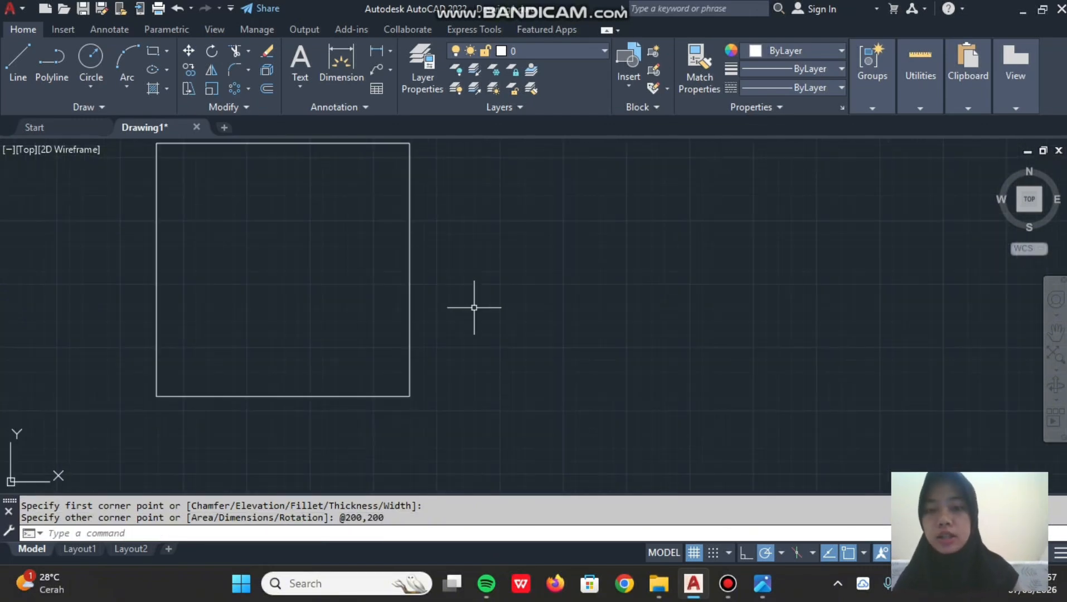
scroll(473, 307, "down", 2)
scroll(446, 254, "up", 2)
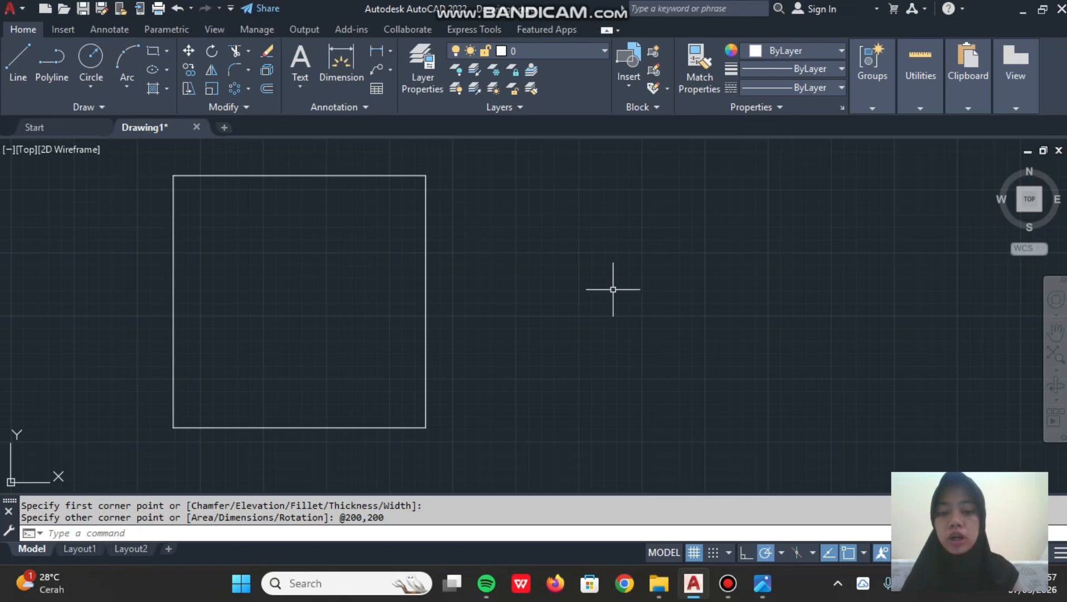
type("o")
type("o")
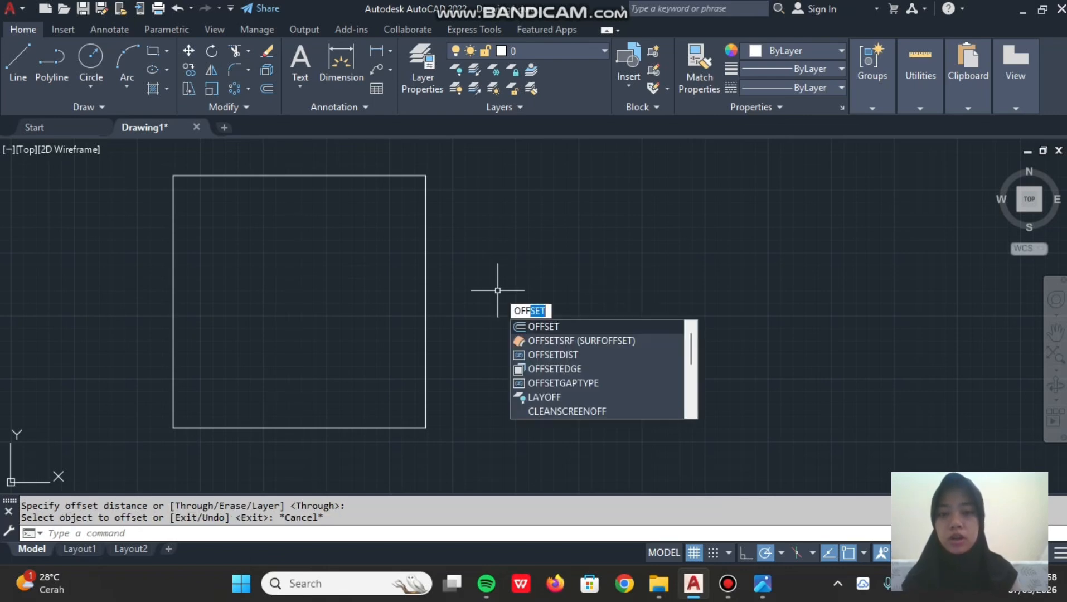
key("Return")
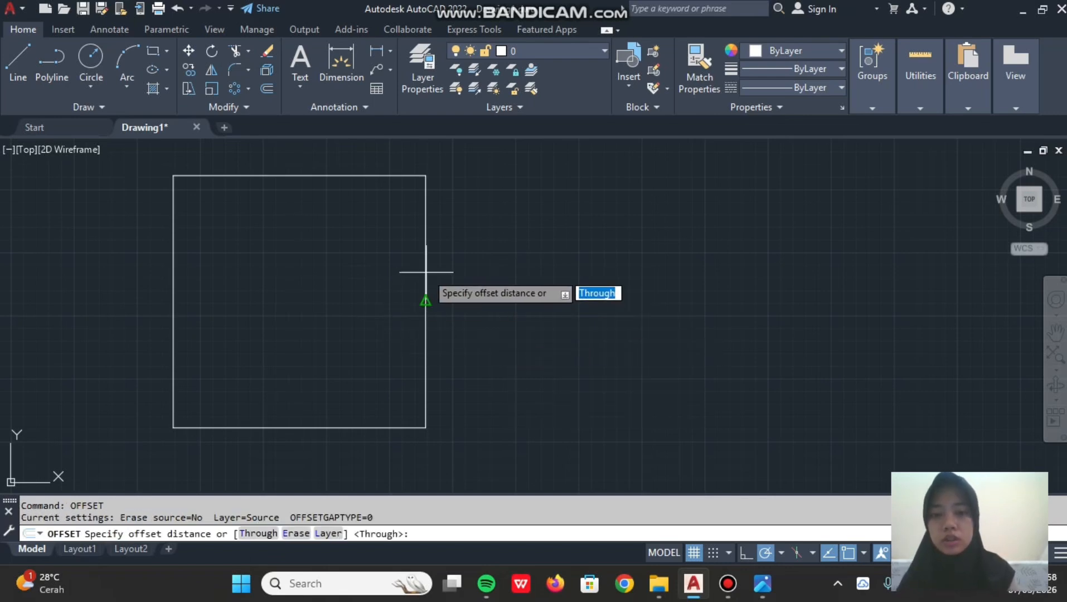
left_click(424, 302)
left_click(423, 306)
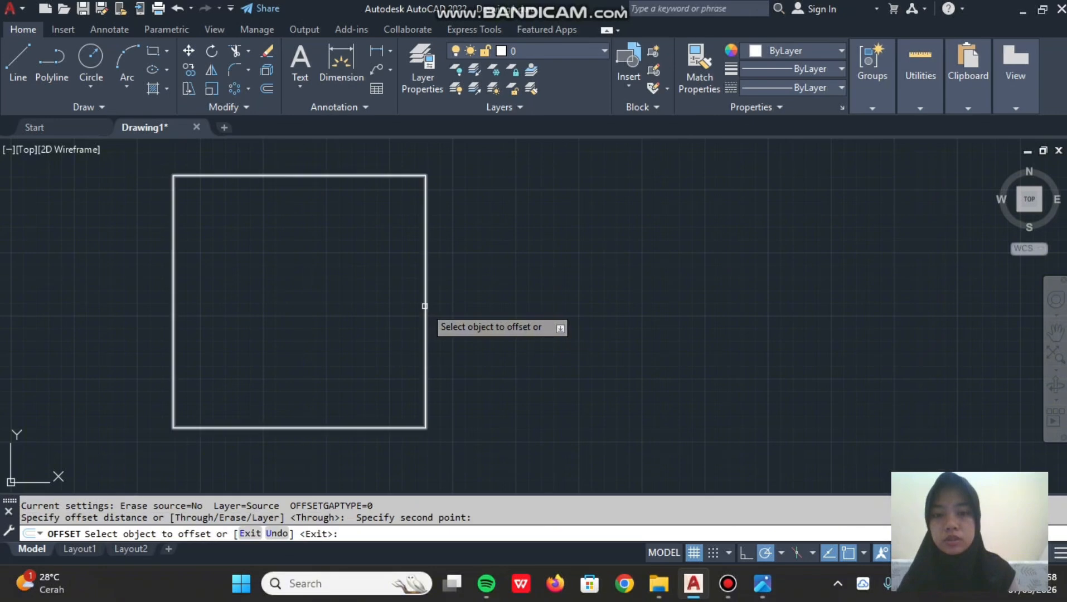
left_click(423, 306)
type("15")
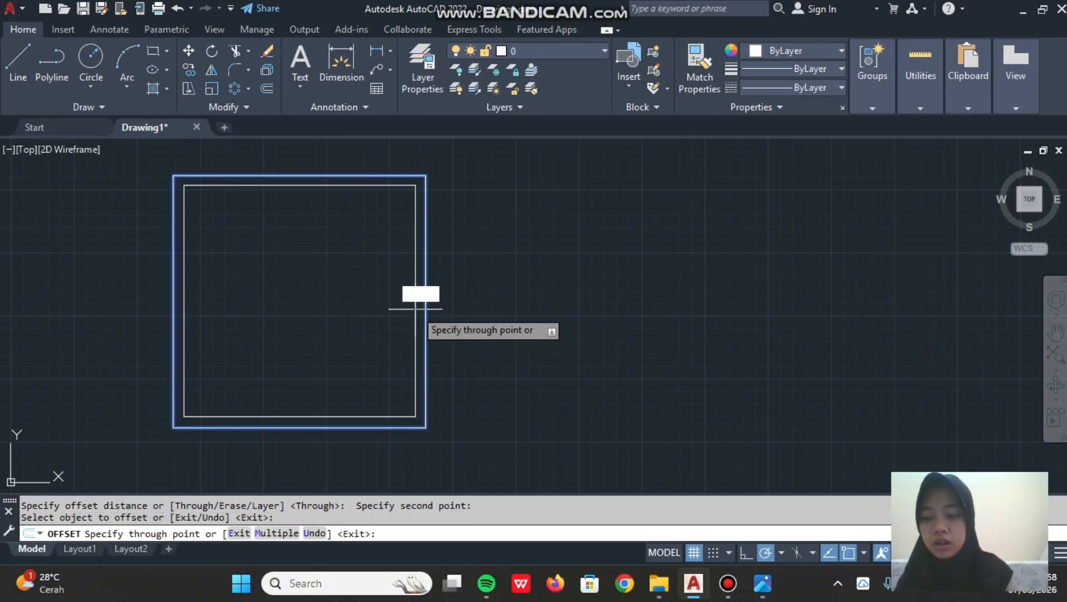
key("Return")
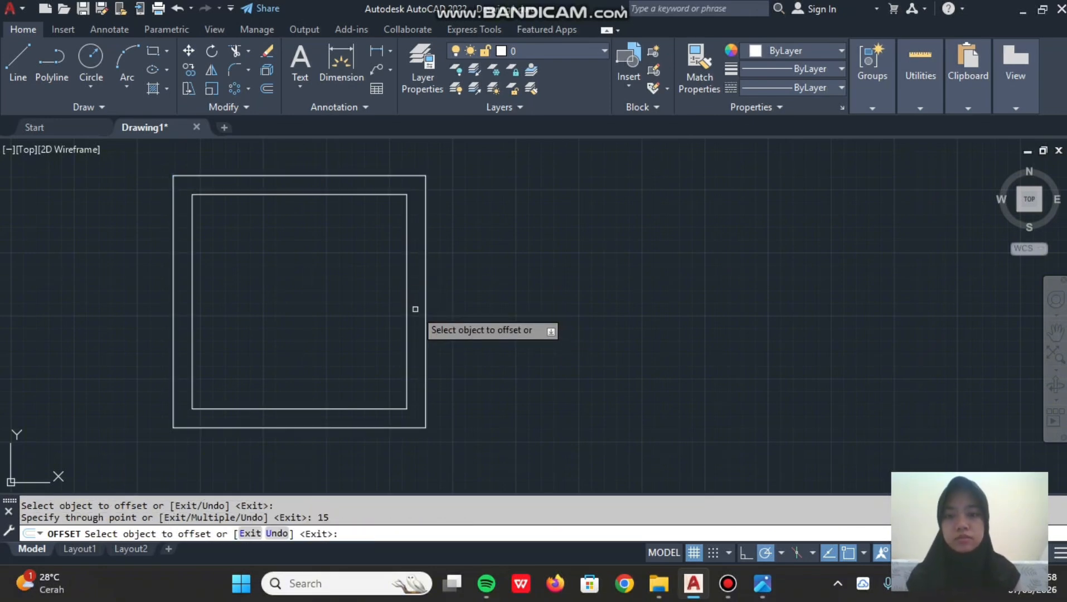
- Offset the inner square outward by 7.5 to place a square midway between the two outlines
left_click(407, 306)
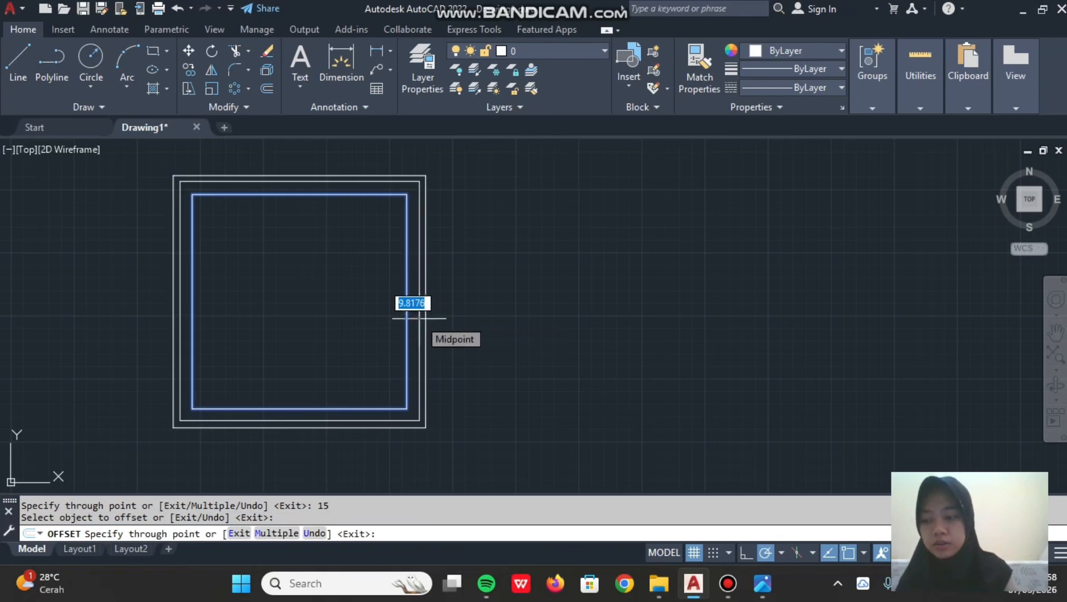
type("7.")
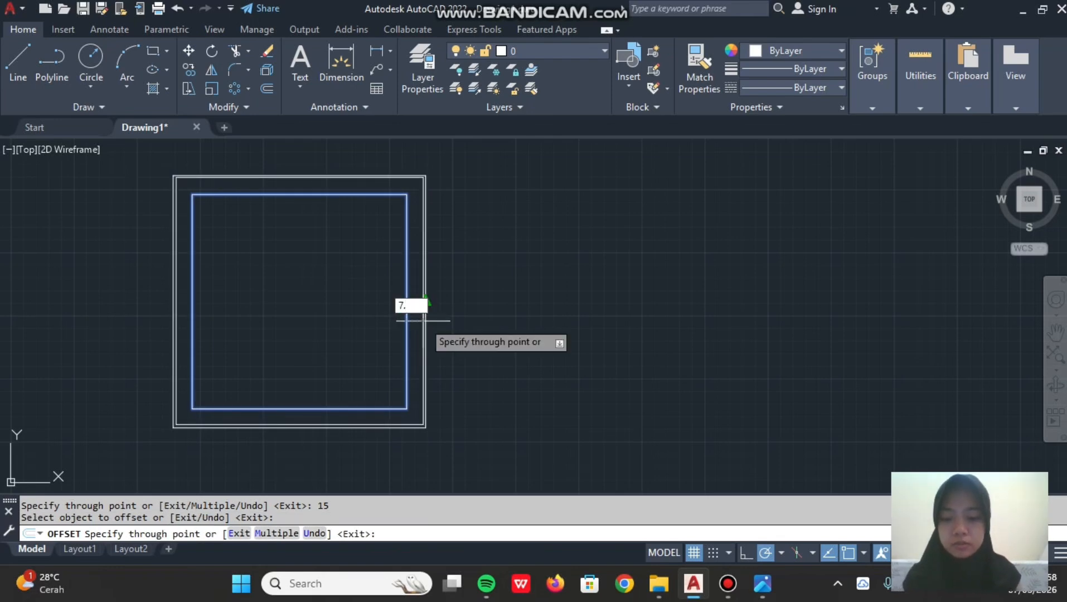
type("5")
key("Return")
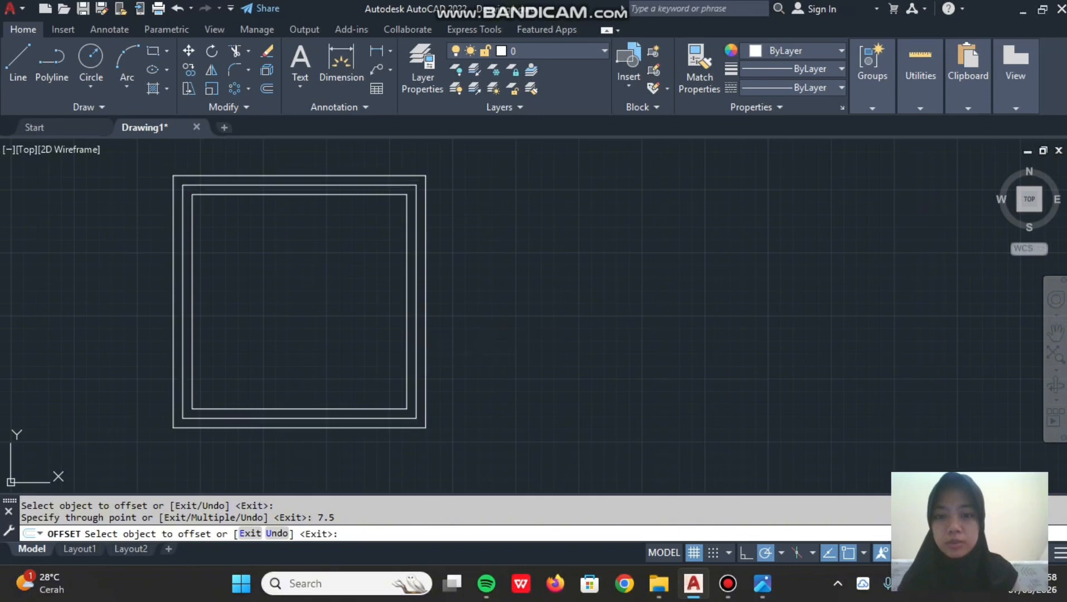
- Offset the middle square by 5.5 on both sides, first outward and then inward
left_click(416, 316)
type("5.5")
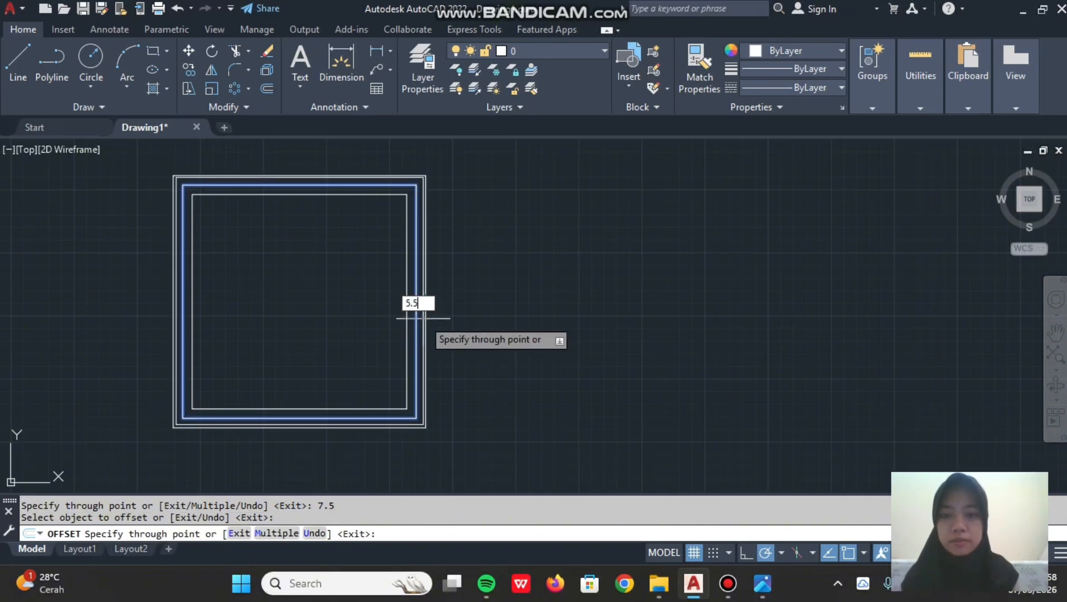
key("Return")
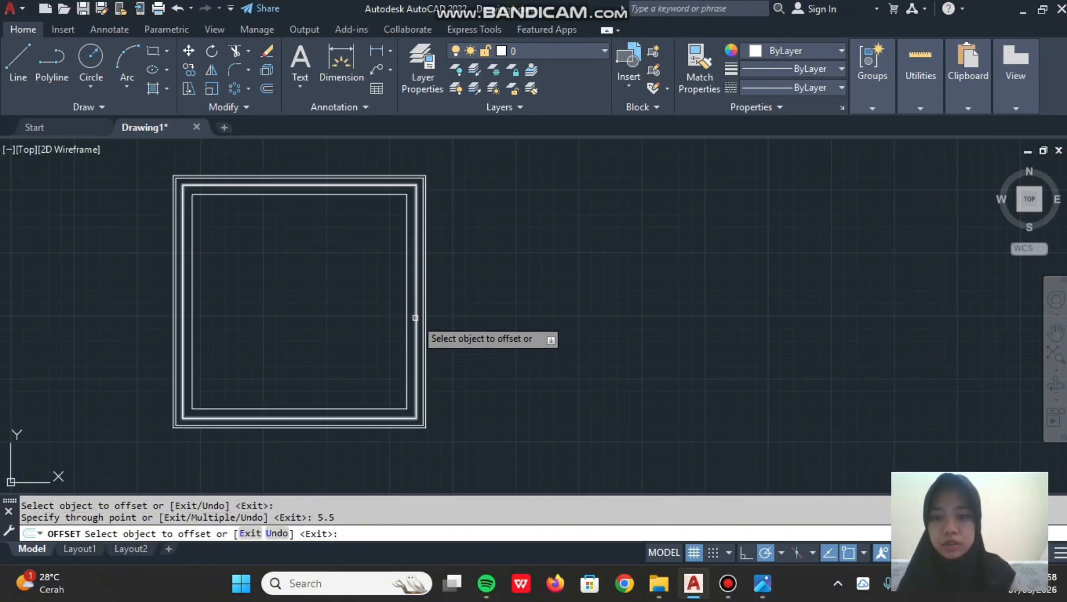
left_click(416, 317)
type("5.5")
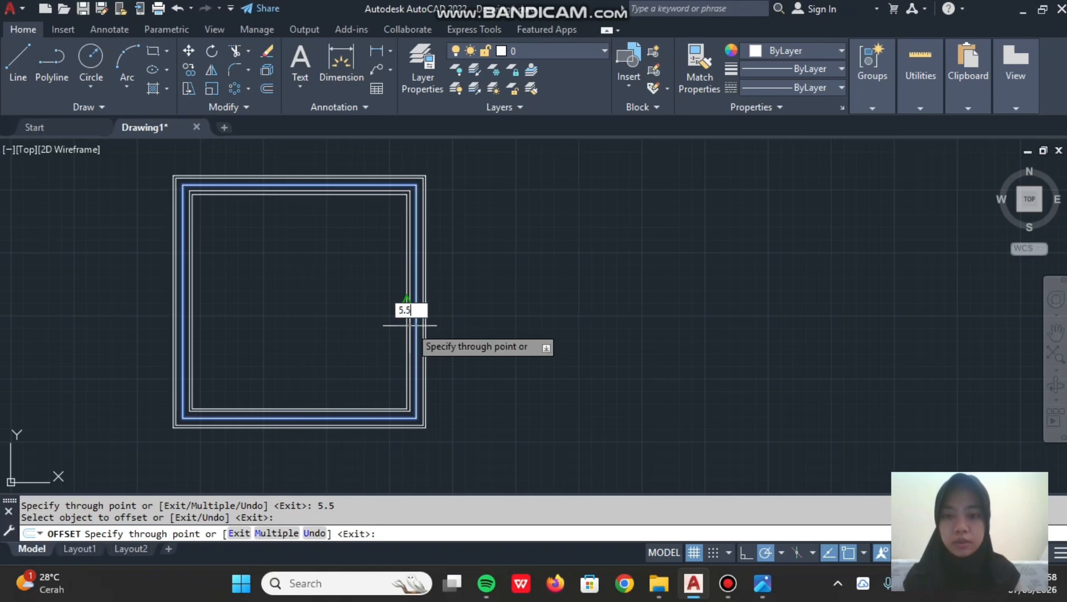
key("Return")
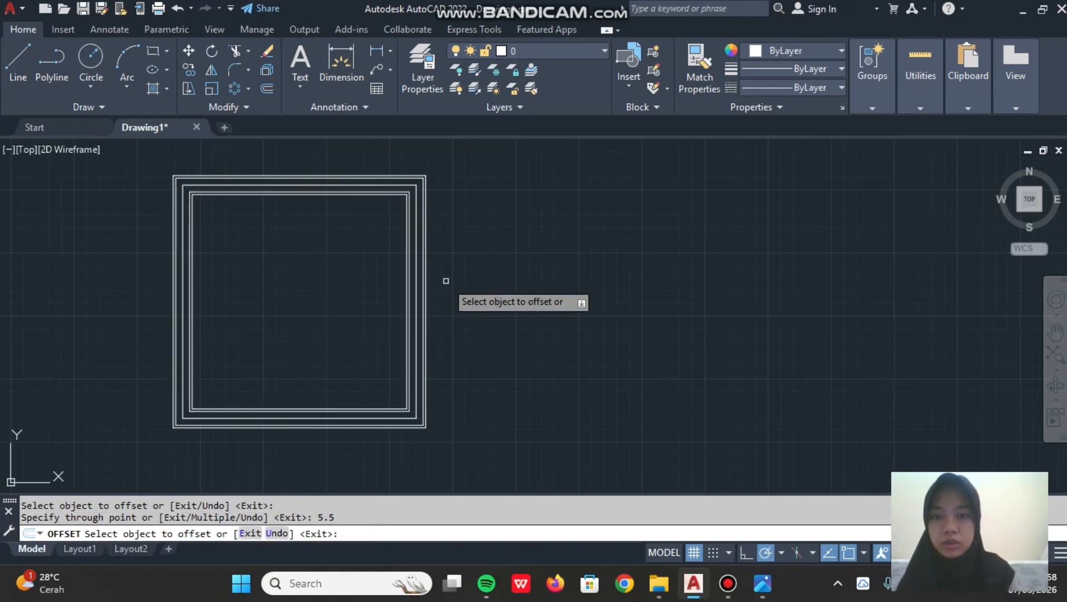
- End the Offset command and erase the middle square between the two pairs of outlines
scroll(445, 284, "up", 2)
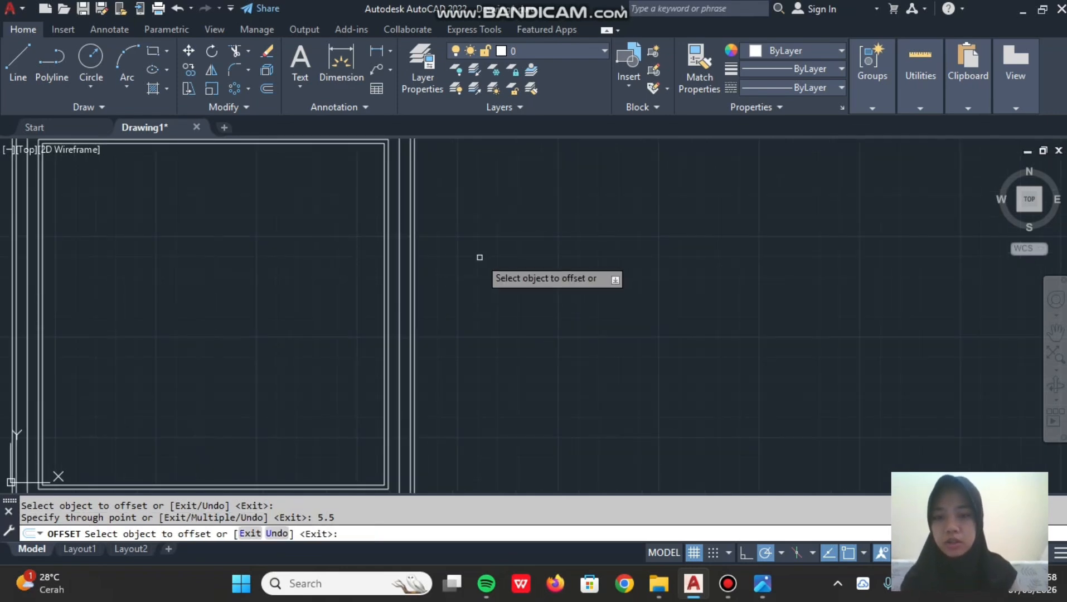
key("Escape")
left_click(401, 298)
right_click(401, 299)
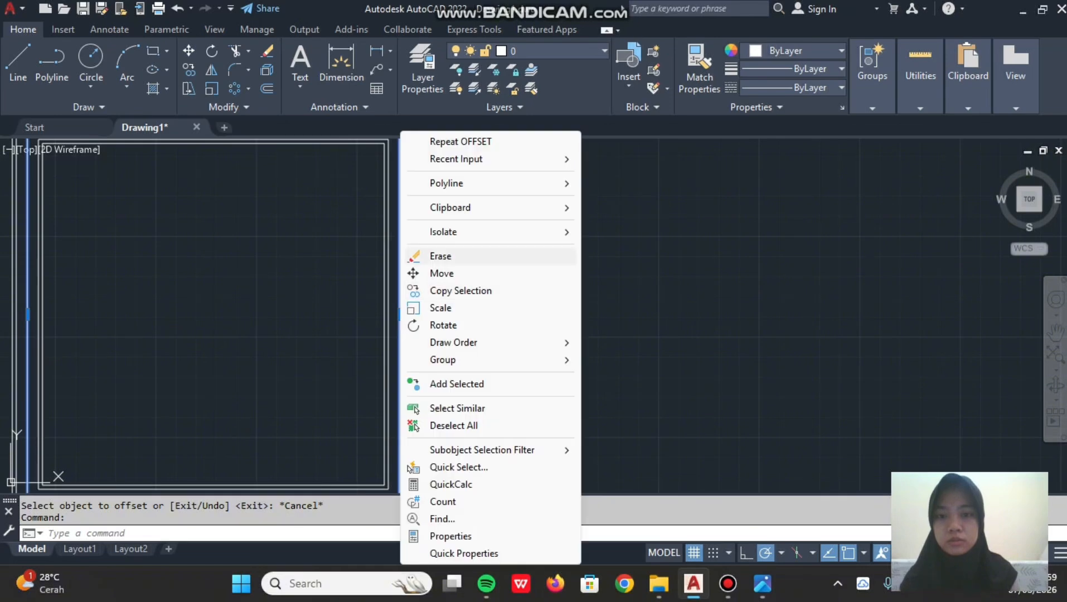
left_click(431, 256)
- Draw a rectangle at the frame's upper-right corner, from the outermost corner to the innermost square's corner
scroll(429, 247, "down", 4)
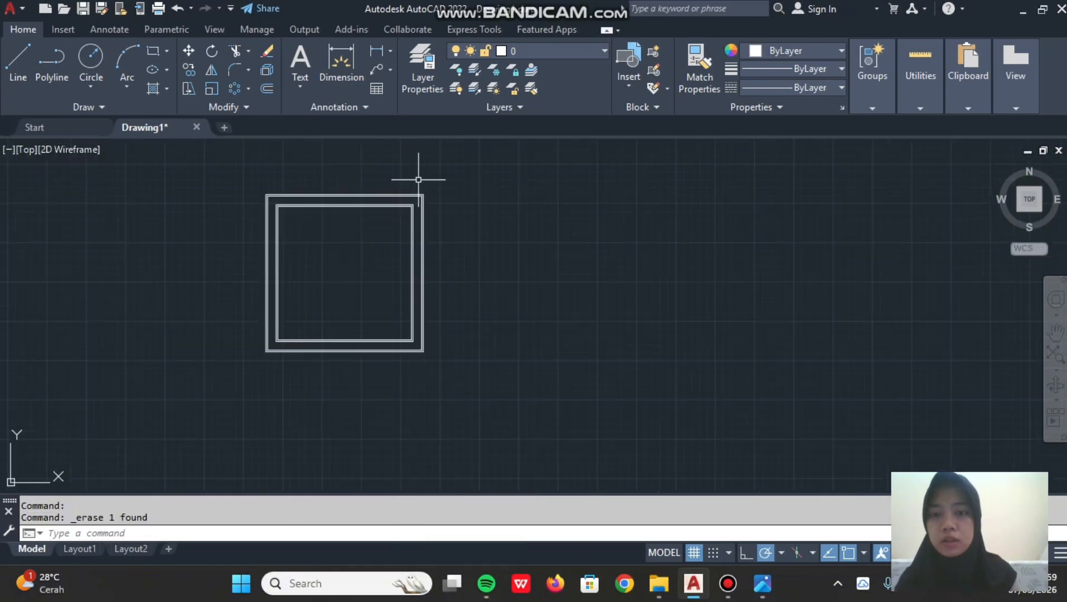
middle_click_drag(410, 219, 410, 264)
scroll(410, 265, "up", 6)
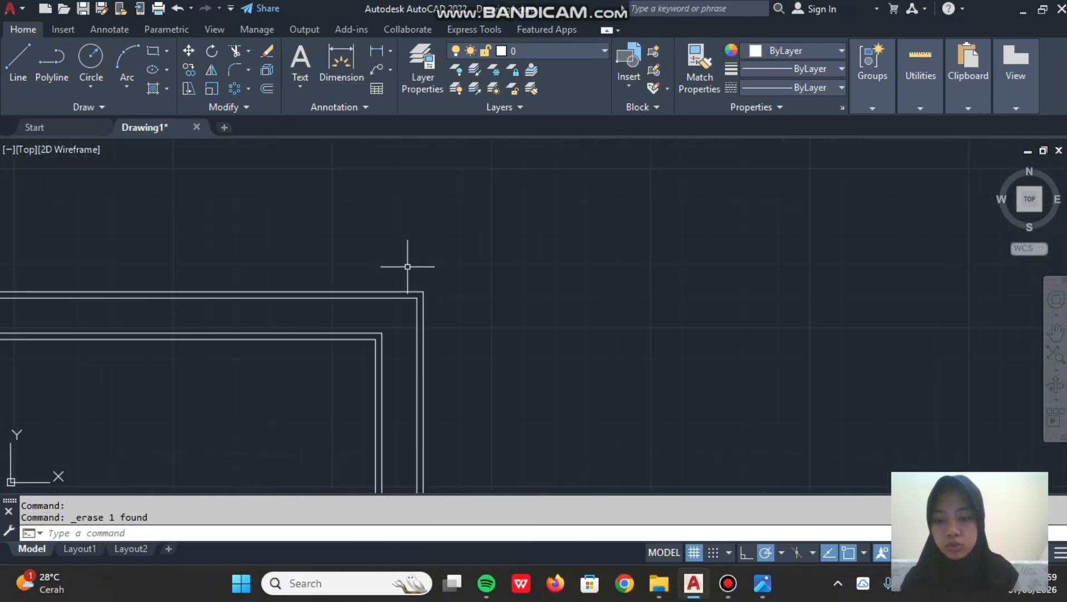
type("rec")
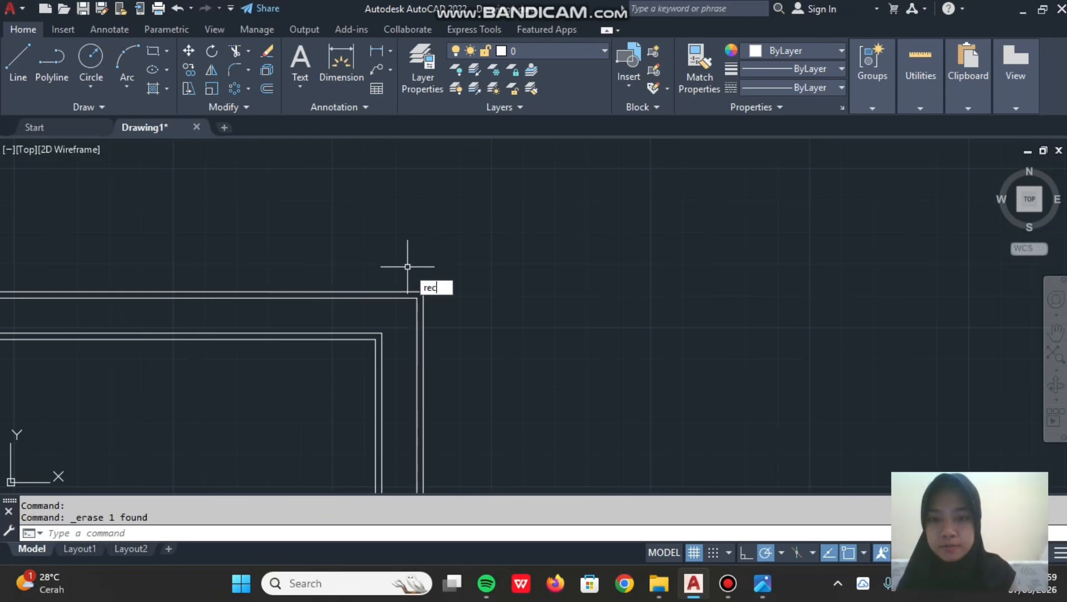
key("Return")
left_click(423, 291)
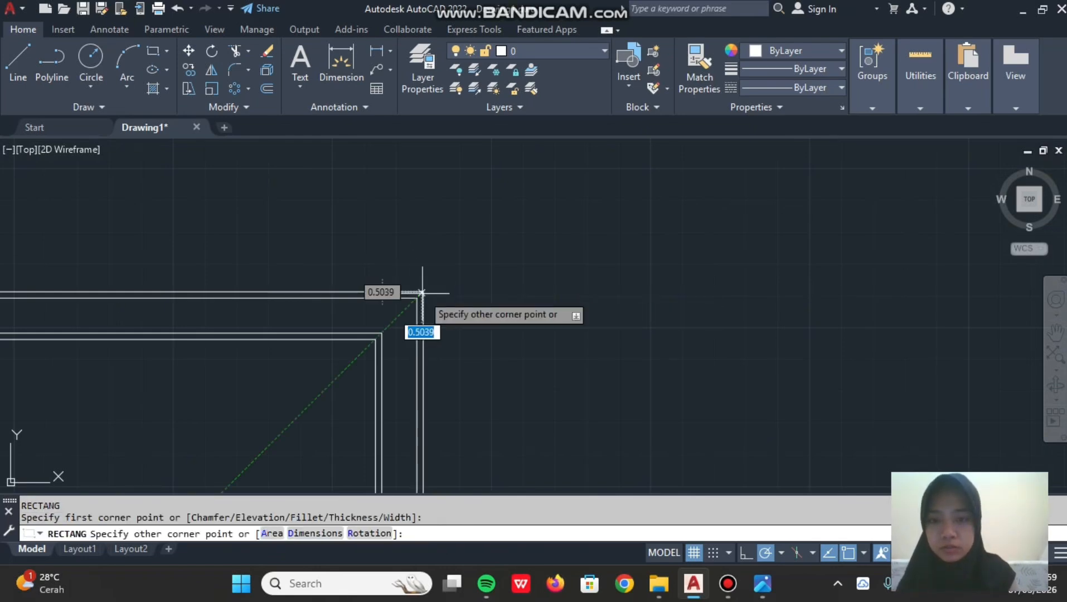
left_click(369, 344)
- Draw a matching rectangle at the frame's upper-left corner, from the outermost corner to the innermost square's corner
key("Return")
scroll(282, 322, "down", 1)
middle_click_drag(282, 322, 551, 272)
scroll(237, 236, "up", 1)
left_click(250, 263)
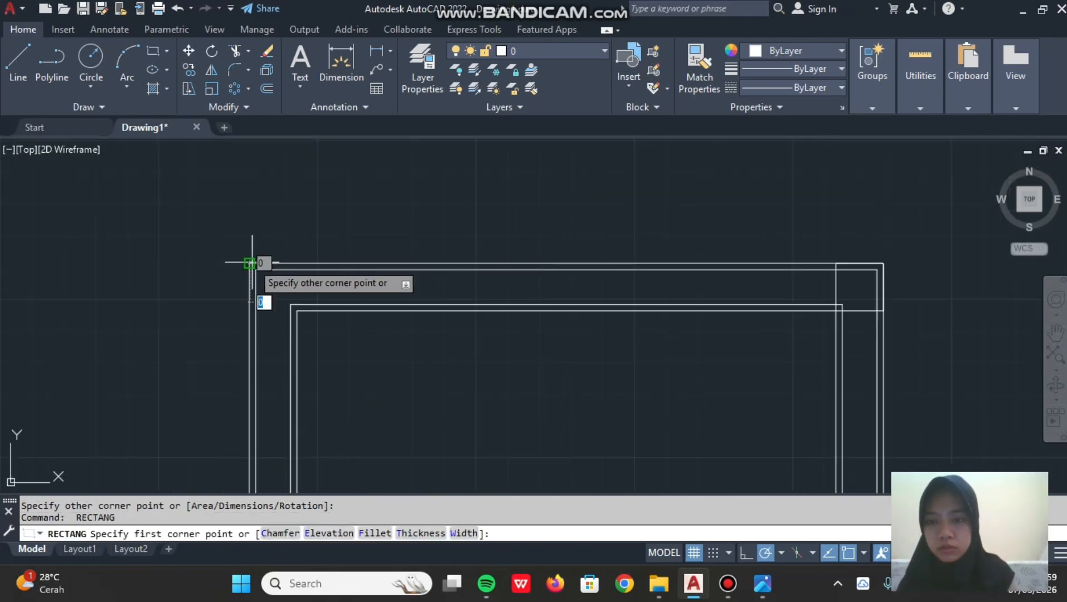
left_click(296, 310)
- Draw a matching rectangle at the frame's lower-left corner, between the outermost corner and the innermost square's corner
scroll(296, 310, "up", 2)
scroll(437, 405, "up", 1)
middle_click_drag(437, 406, 477, 317)
key("Return")
left_click(389, 423)
left_click(436, 377)
- Draw a matching rectangle at the frame's lower-right corner, from the innermost square's corner to the outermost corner
key("Return")
middle_click_drag(948, 443, 540, 447)
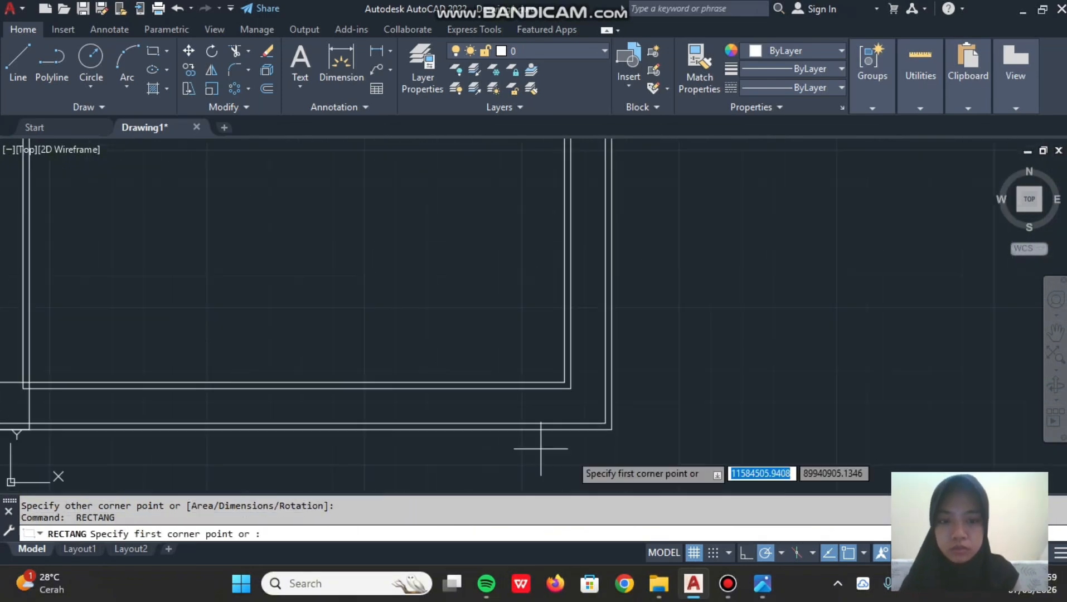
left_click(563, 382)
left_click(610, 428)
key("Escape")
- Trim away the outline segments that cross inside the frame's upper-right corner square
scroll(658, 329, "down", 4)
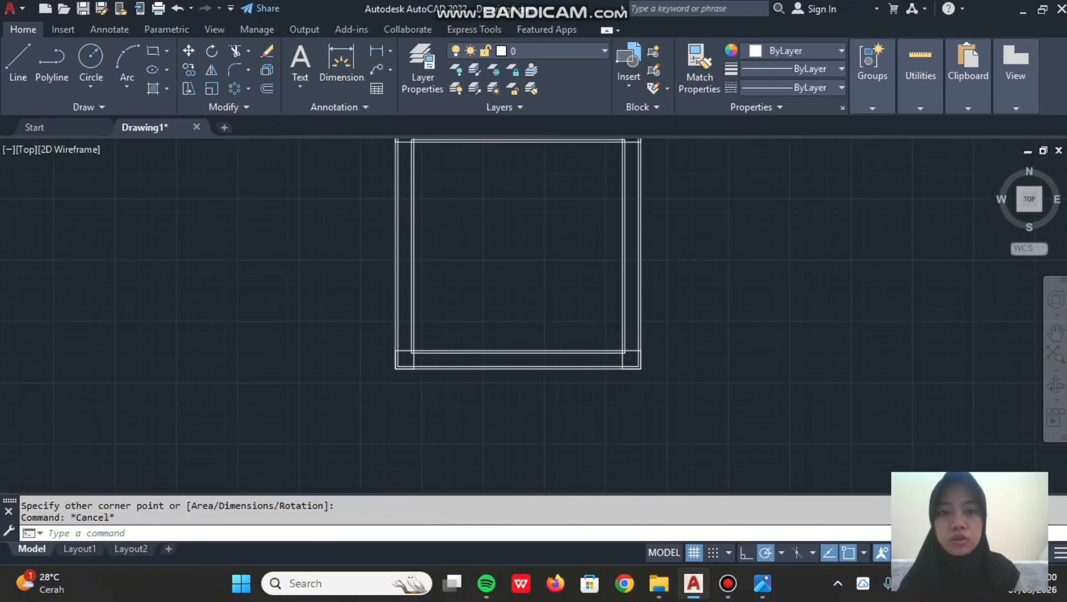
scroll(678, 222, "down", 2)
scroll(678, 221, "up", 6)
middle_click_drag(572, 194, 571, 283)
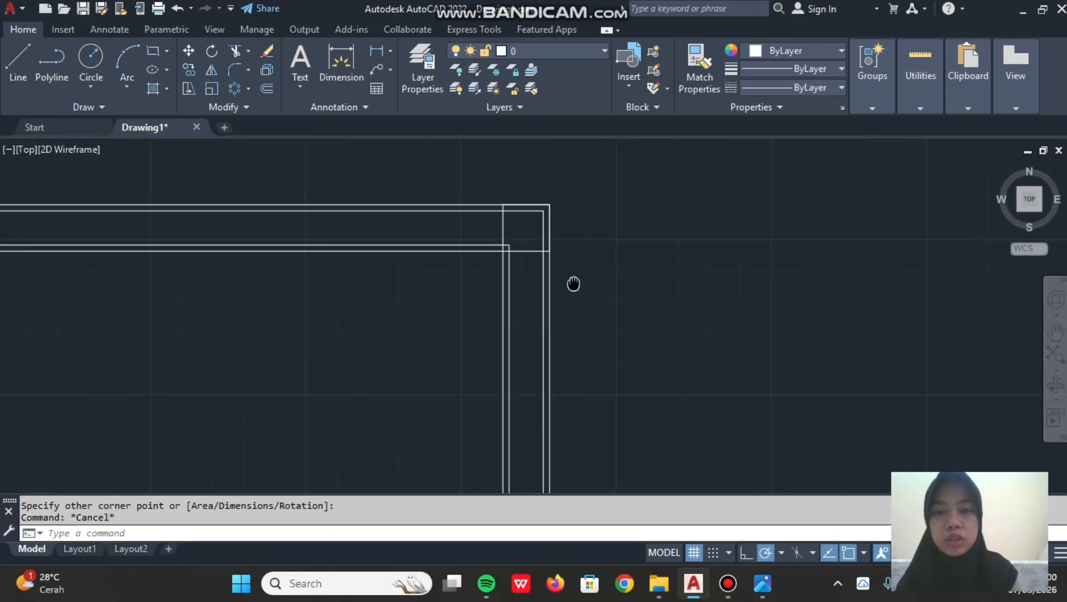
scroll(569, 307, "down", 4)
type("r")
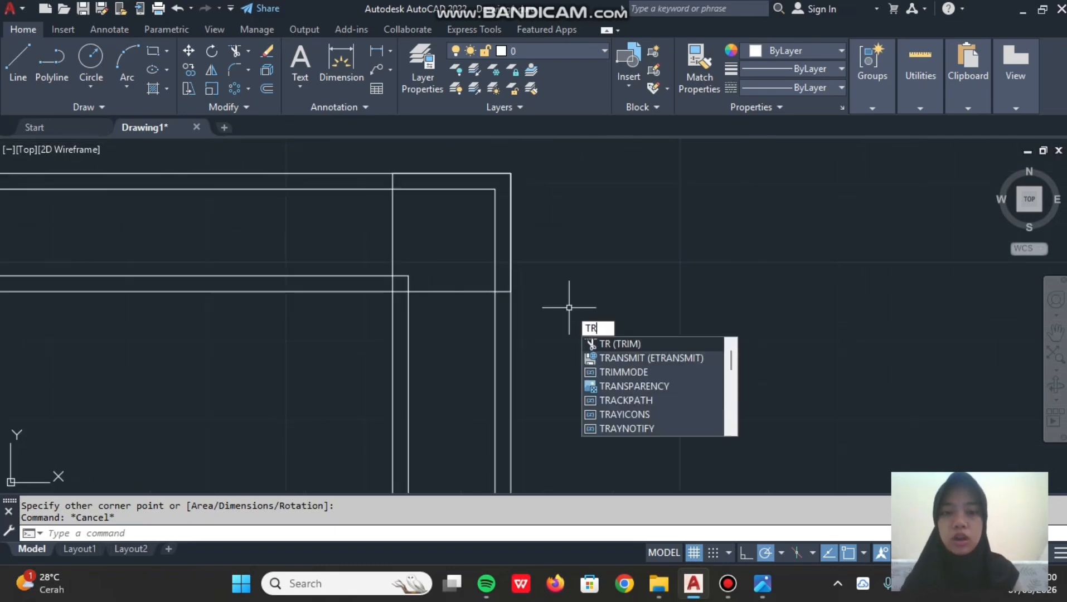
key("Return")
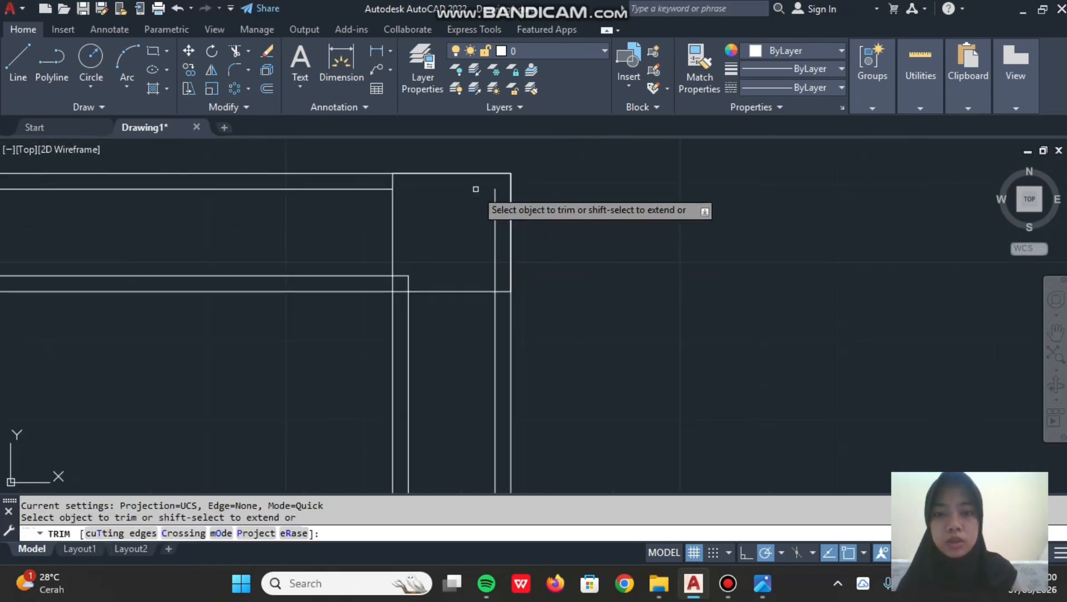
left_click(476, 190)
left_click(495, 244)
left_click(403, 276)
- Trim away the outline segments that cross inside the frame's upper-left corner square
middle_click_drag(390, 262, 1065, 334)
middle_click_drag(279, 323, 784, 335)
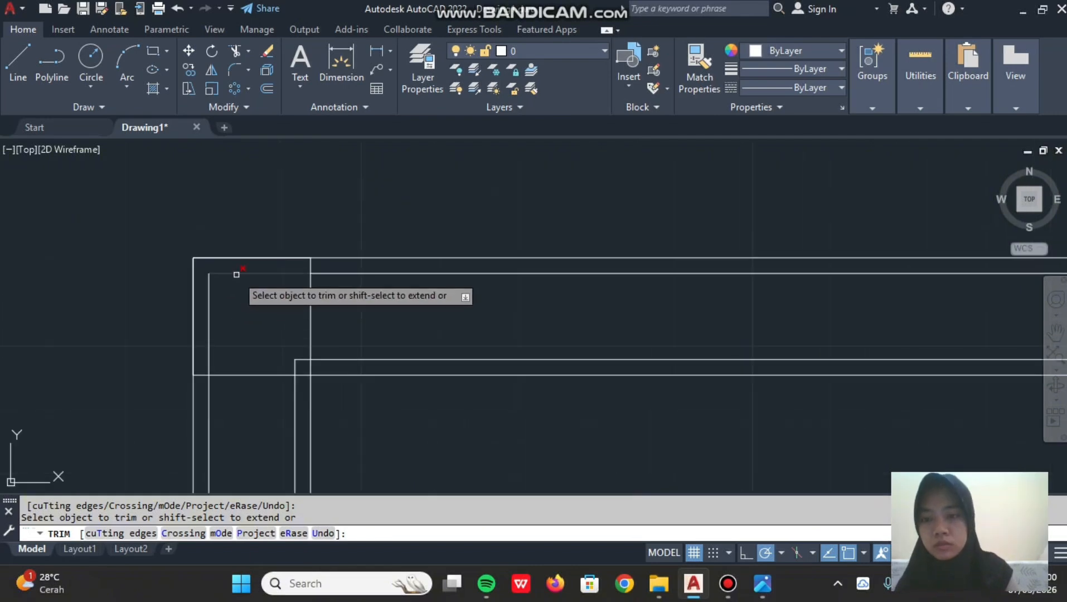
left_click(236, 274)
left_click(209, 326)
left_click(277, 370)
left_click(300, 362)
left_click(300, 361)
scroll(304, 349, "down", 3)
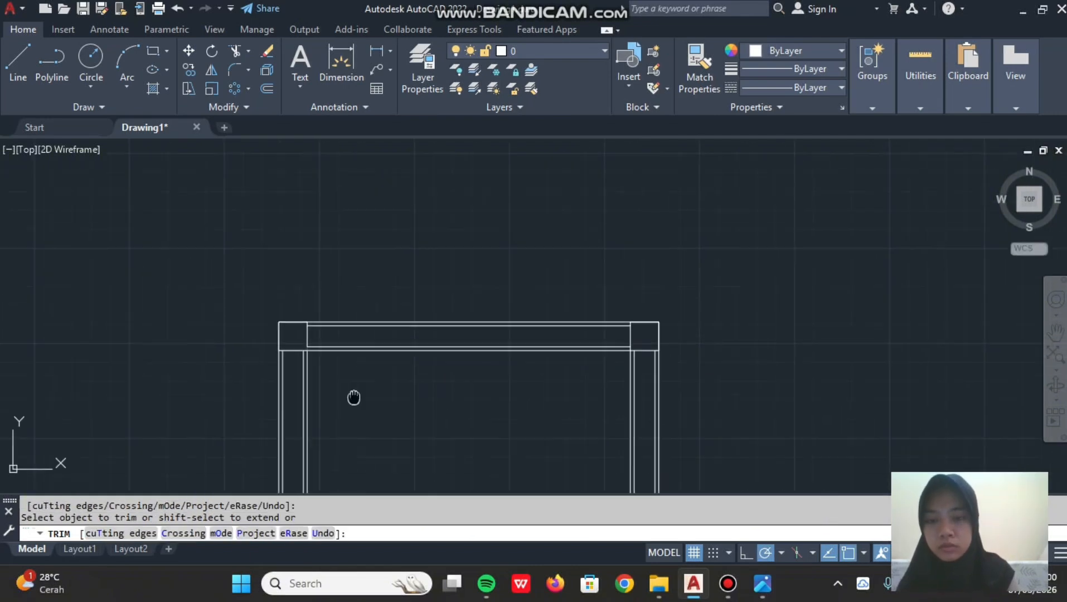
- Trim away the outline segments that cross inside the frame's lower-left corner square
middle_click_drag(352, 398, 557, 139)
scroll(541, 167, "up", 3)
middle_click_drag(322, 302, 432, 228)
left_click(433, 229)
left_click(497, 277)
left_click(516, 190)
left_click(528, 195)
- Trim away the outline segments that cross inside the frame's lower-right corner square and end the Trim command
middle_click_drag(743, 252, 50, 297)
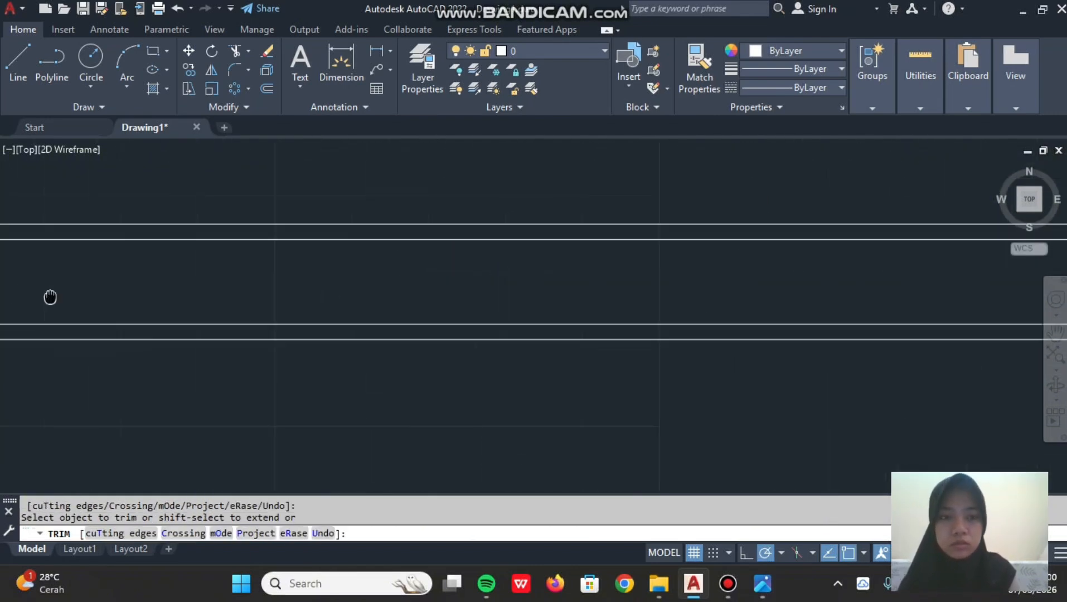
middle_click_drag(780, 248, 224, 303)
left_click(595, 300)
left_click(606, 287)
left_click(689, 335)
left_click(659, 378)
scroll(665, 361, "down", 2)
key("Escape")
scroll(663, 359, "down", 4)
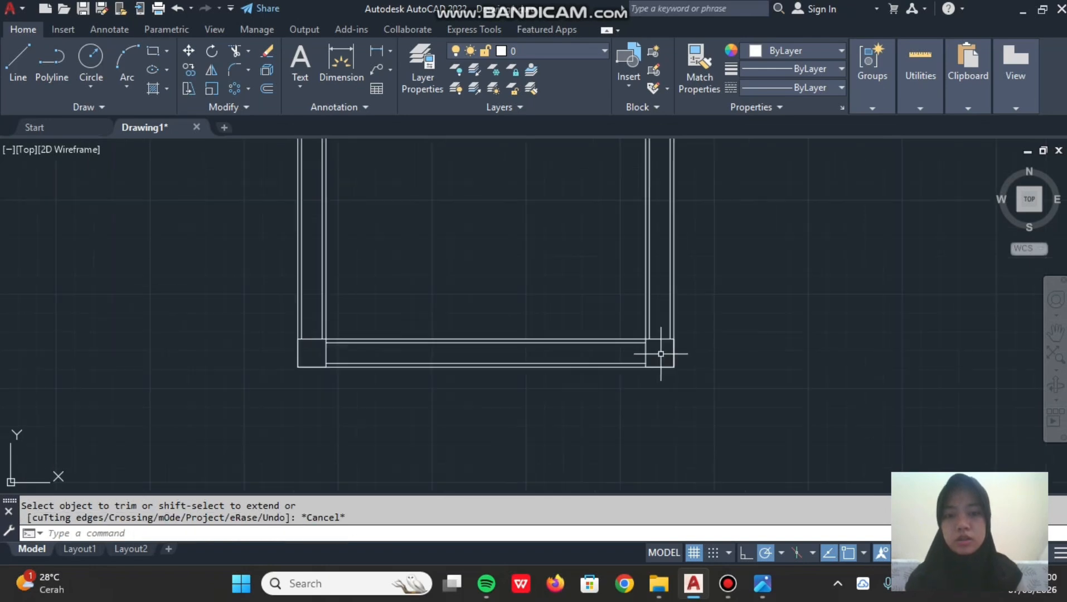
- Hatch the four side strips of the frame between the corner squares with the ANSI32 pattern
middle_click_drag(602, 259, 598, 296)
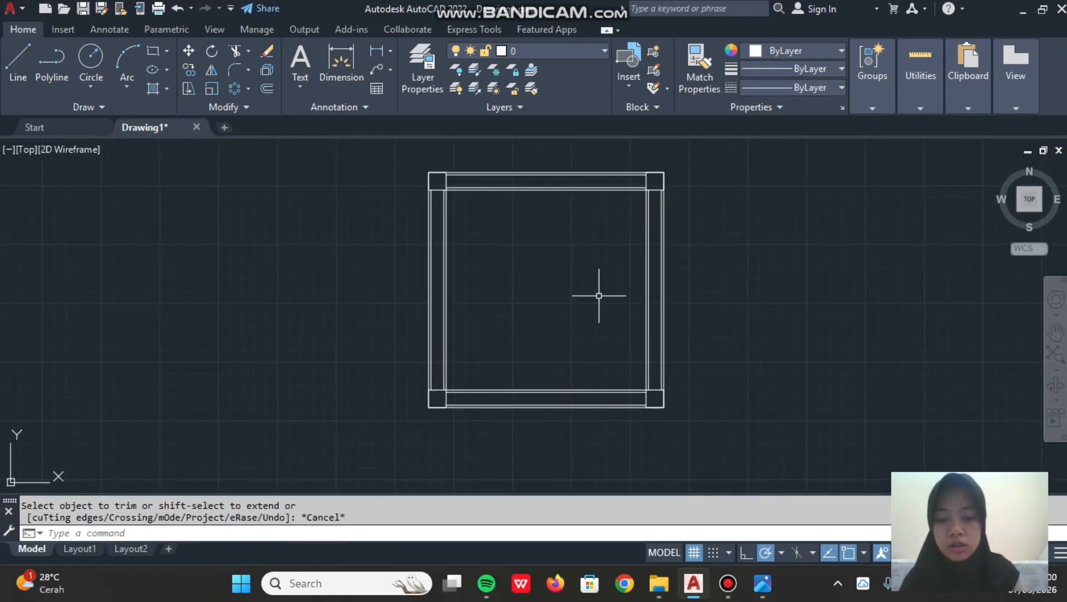
type("h")
key("Return")
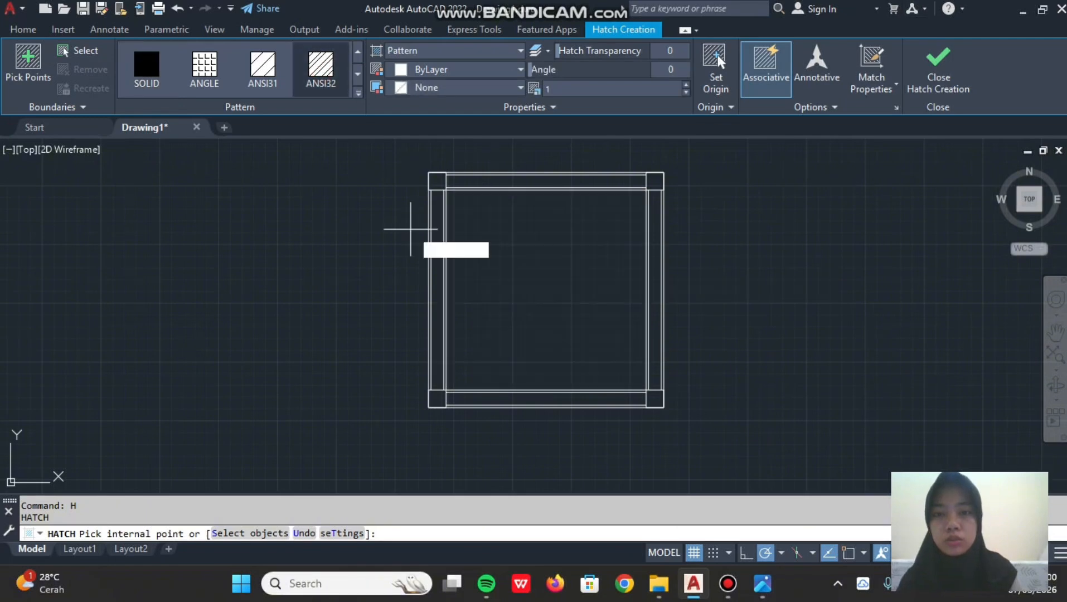
left_click(439, 251)
left_click(557, 180)
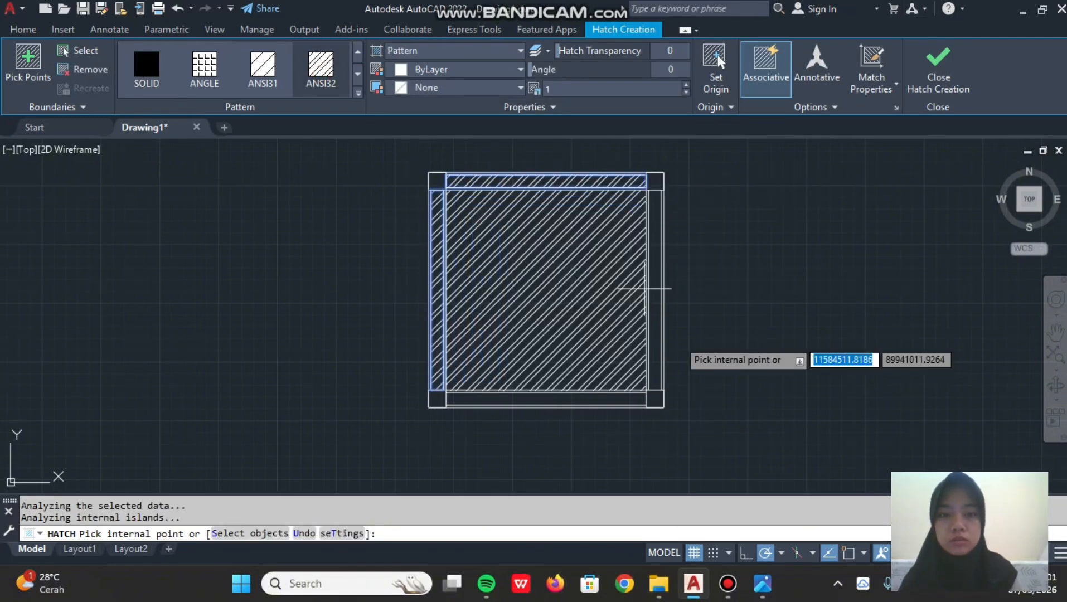
left_click(653, 341)
left_click(536, 401)
key("Escape")
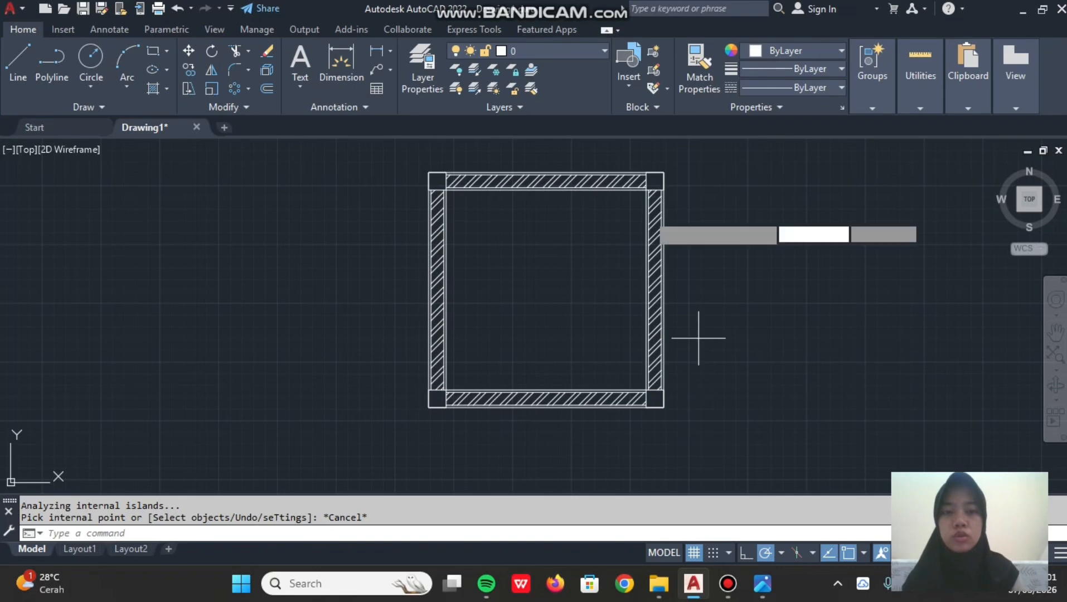
- Hatch the frame's four corner squares with the ANSI37 pattern
type("h")
key("Return")
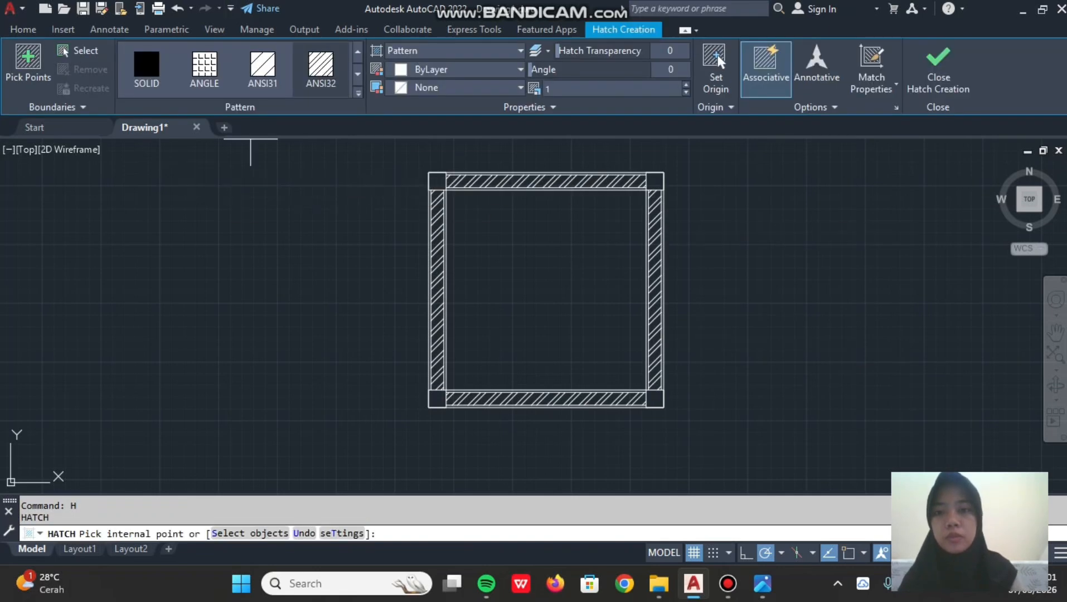
left_click(358, 93)
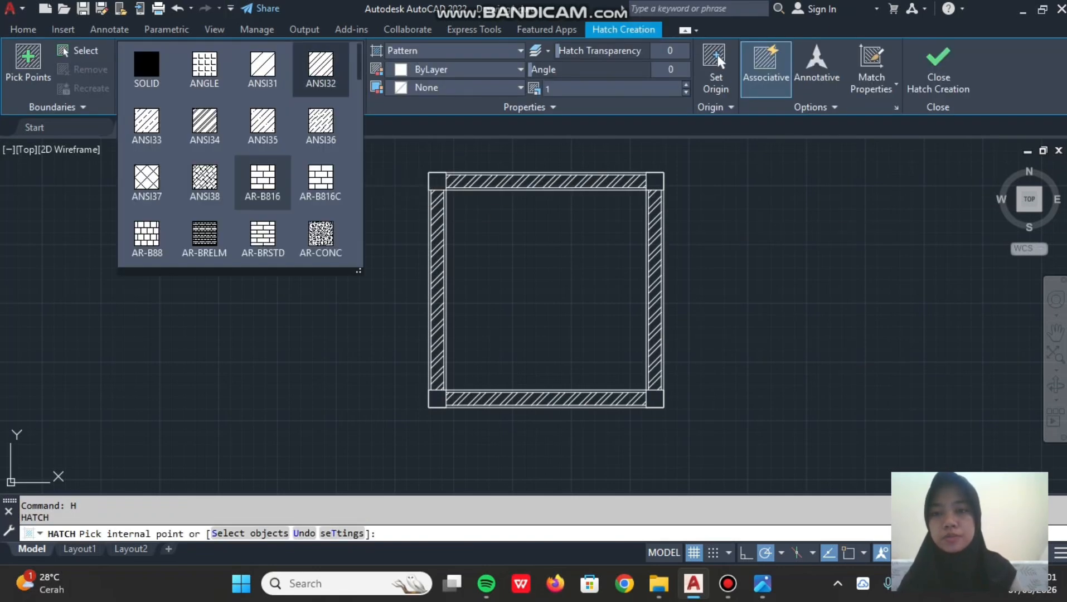
left_click(146, 177)
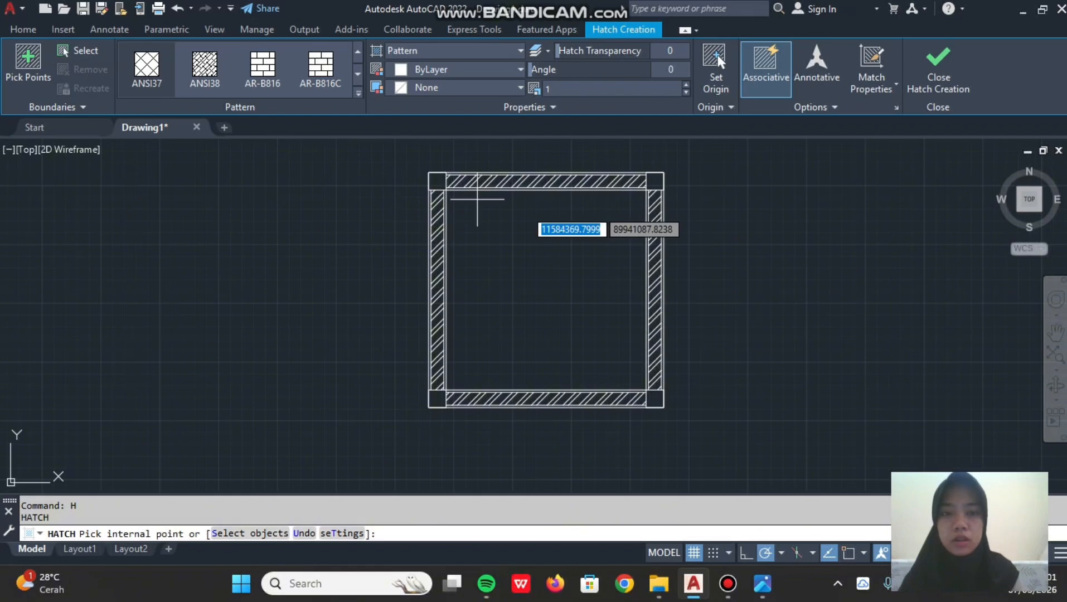
left_click(647, 181)
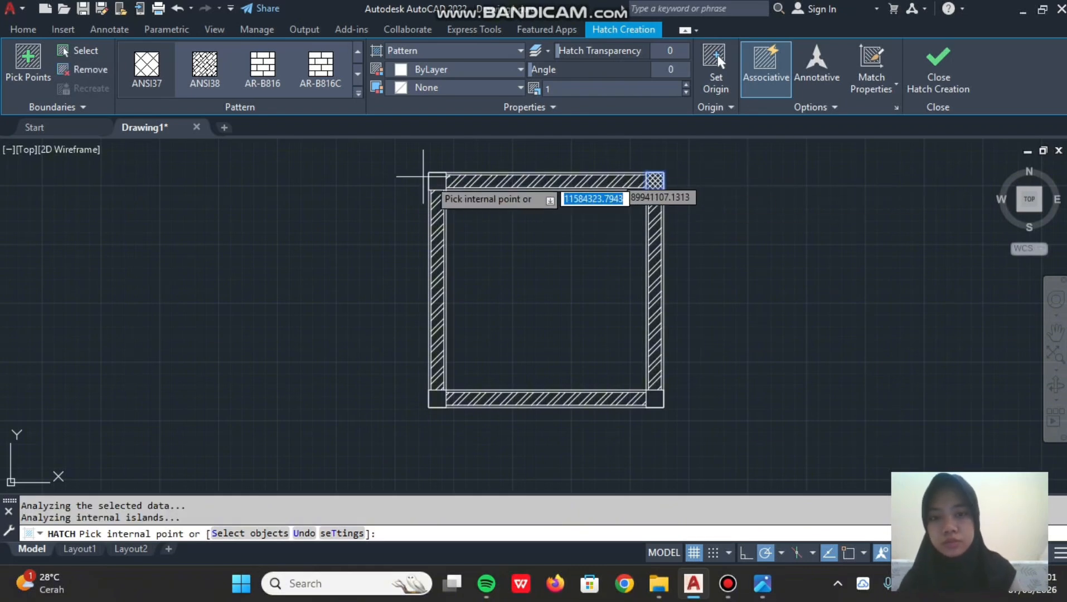
left_click(436, 181)
left_click(654, 398)
left_click(437, 398)
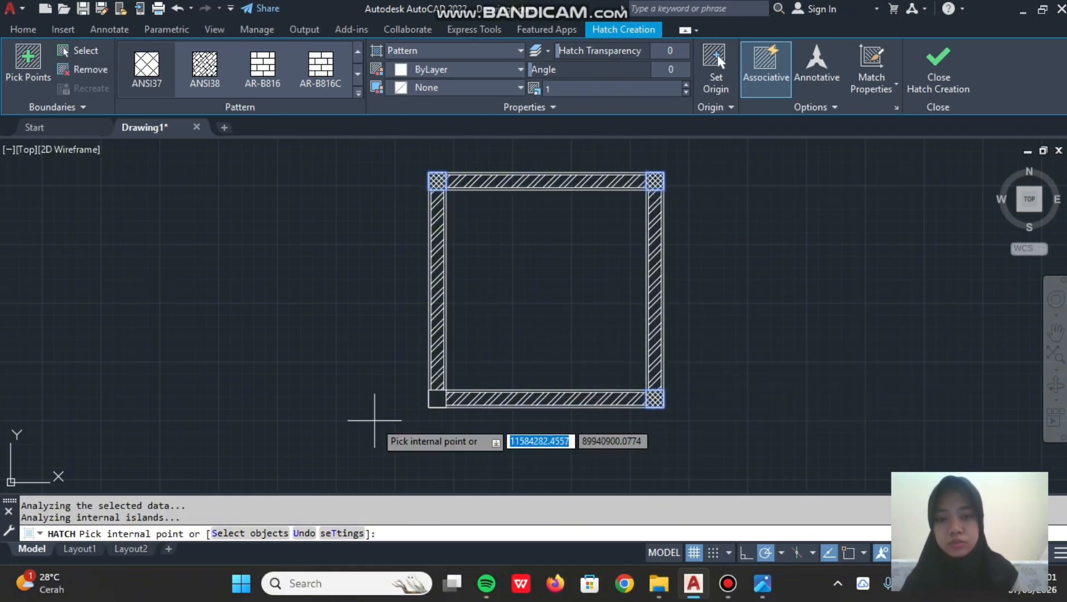
key("Escape")
- Draw a 200 by 200 square in the empty area to the right of the hatched frame
scroll(710, 250, "down", 2)
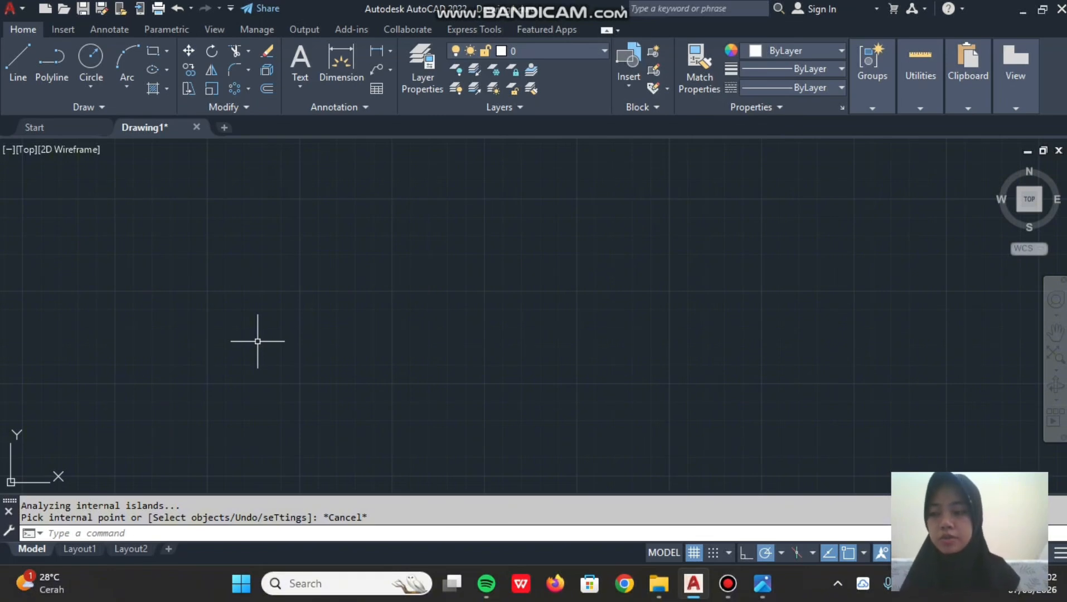
type("REC")
key("Return")
left_click(385, 322)
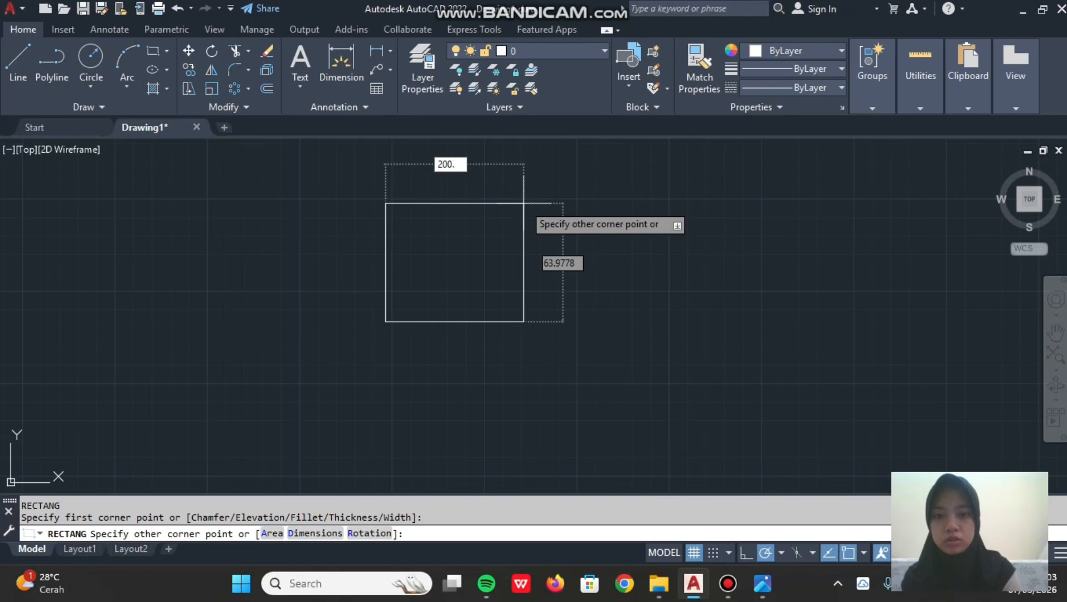
type("200")
key("Tab")
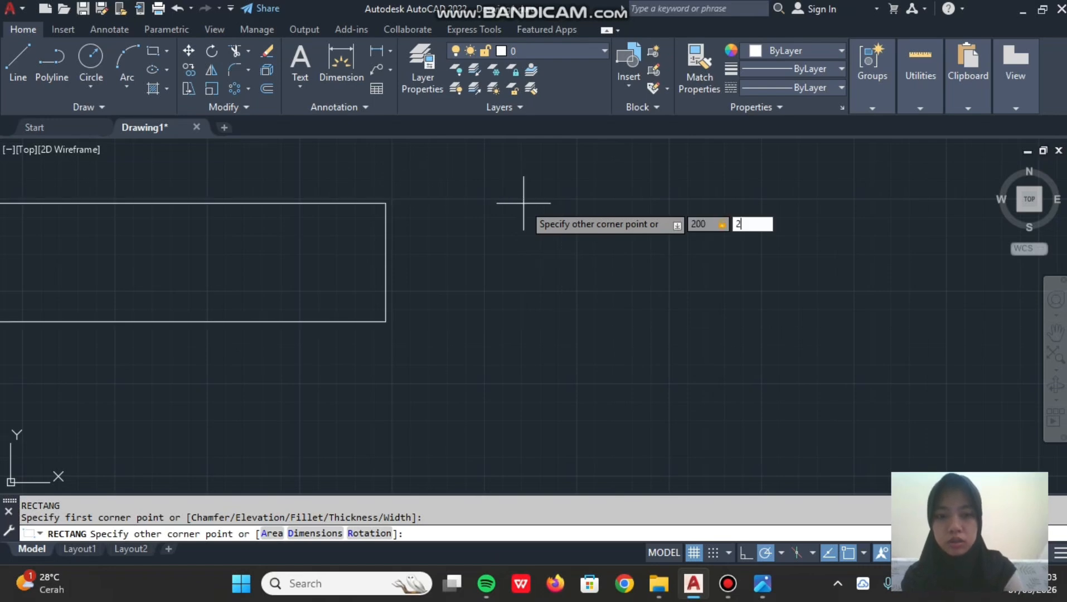
type("200")
key("Return")
scroll(533, 210, "down", 3)
middle_click_drag(533, 210, 483, 390)
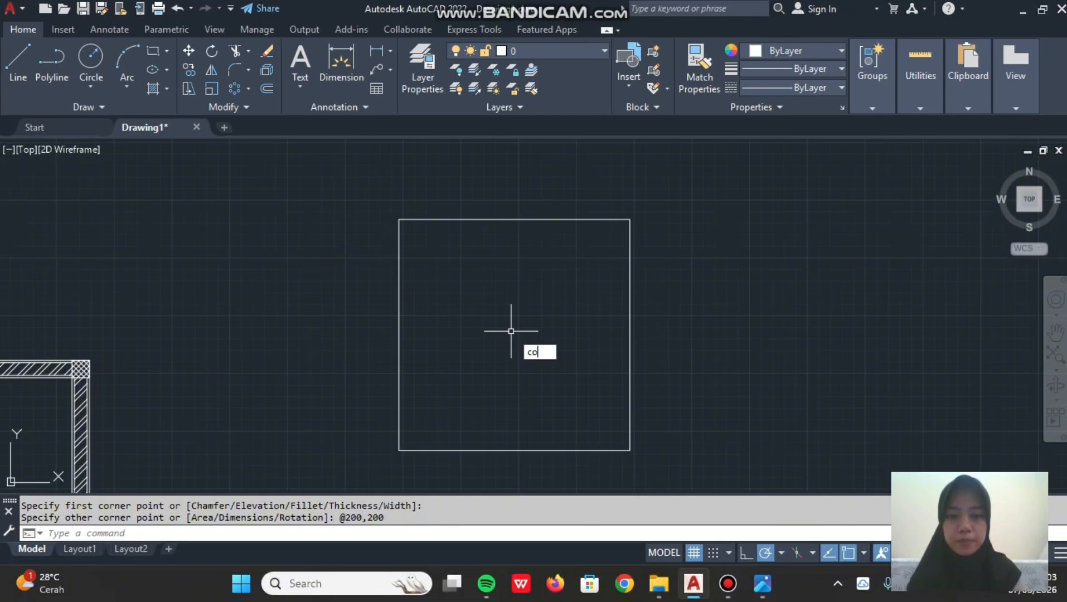
- Copy the new square in place, using its lower-right corner as the base point
key("Return")
left_click(588, 451)
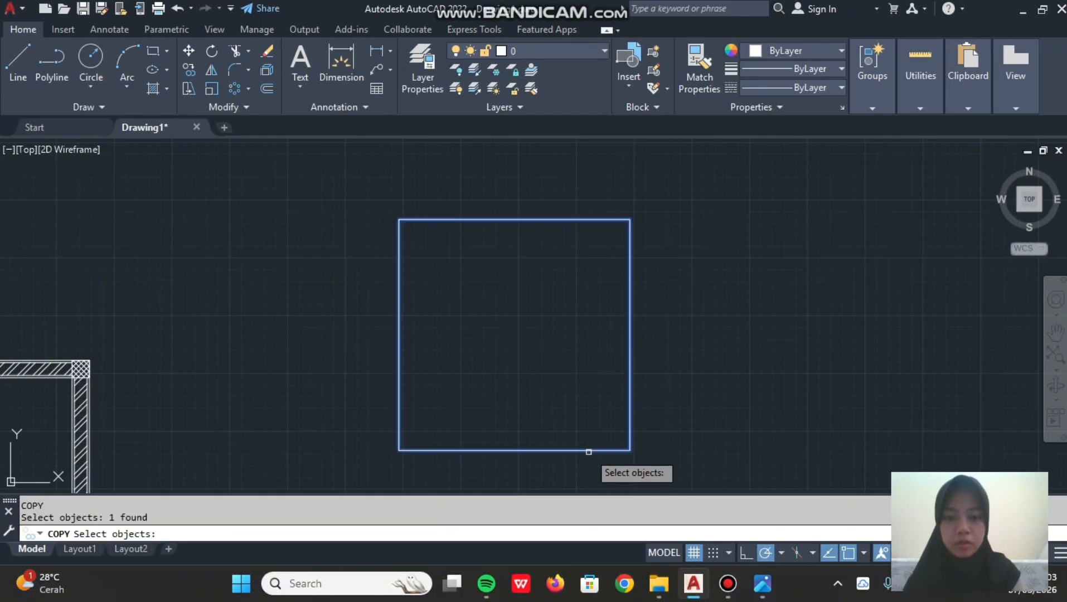
key("Return")
left_click(630, 450)
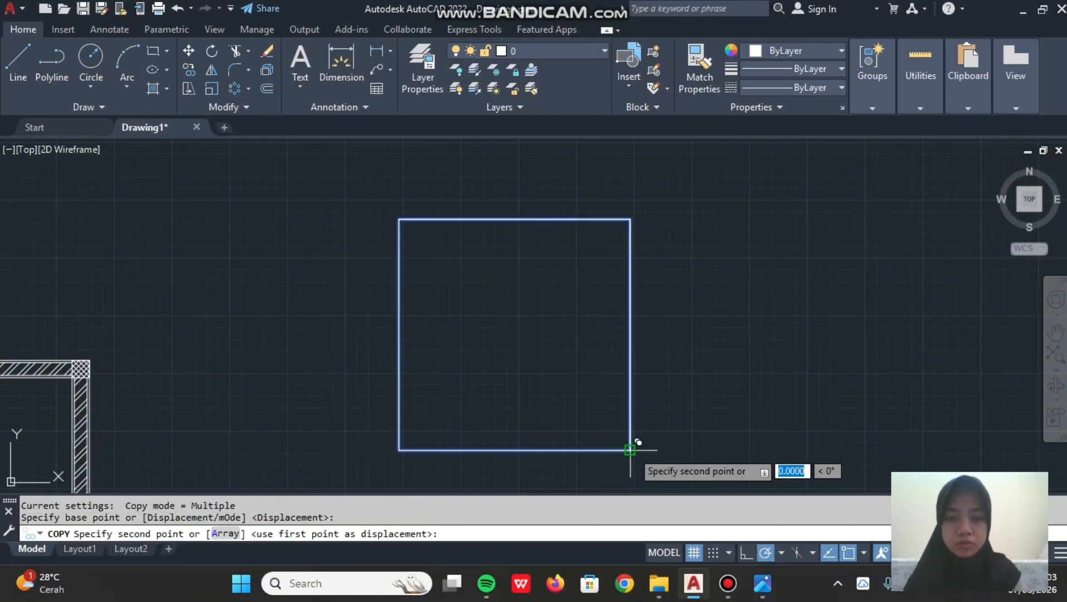
key("Return")
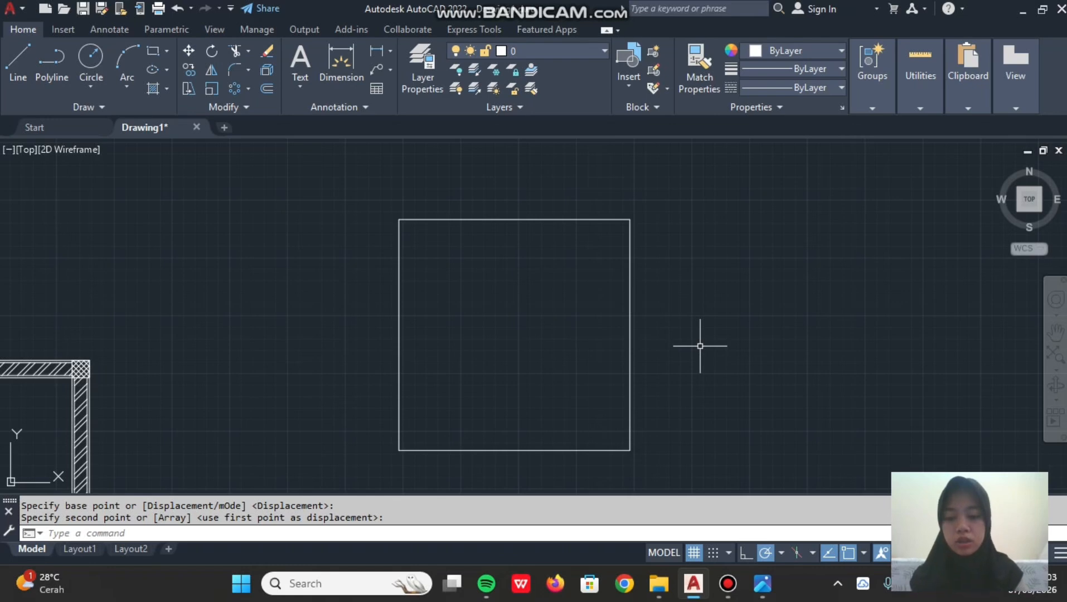
- Rotate one of the overlapping squares 45° and center it on the other to form an eight-pointed star
type("ro")
key("Return")
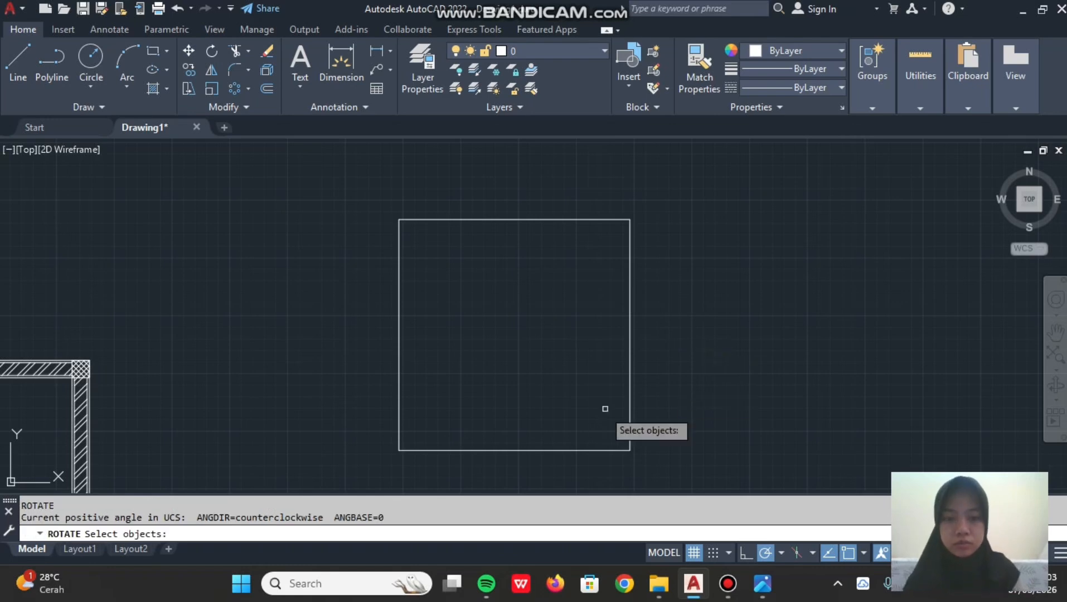
left_click(626, 398)
key("Return")
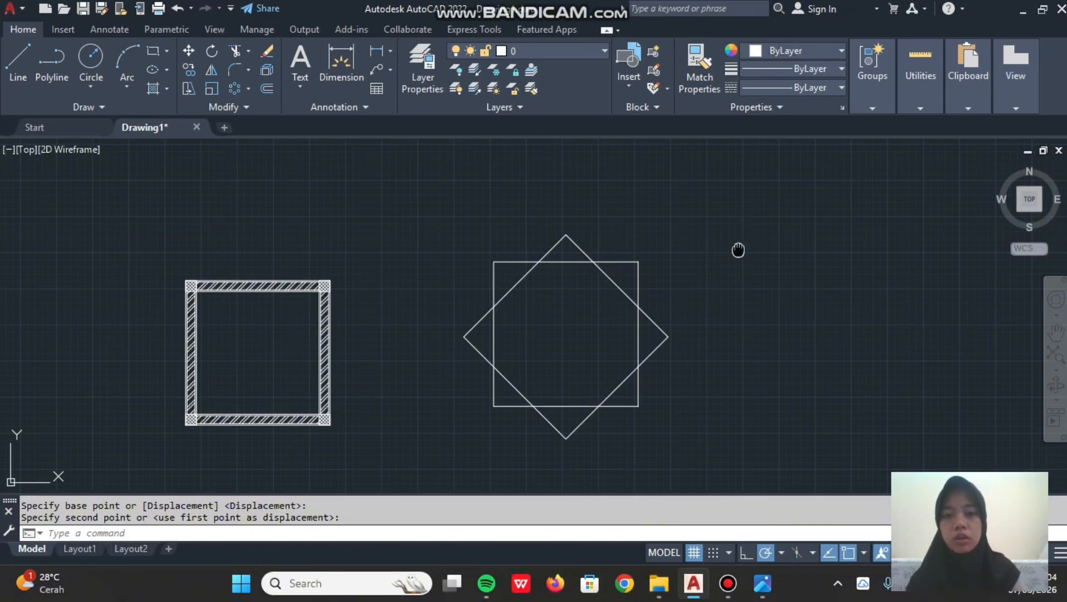
middle_click_drag(738, 250, 742, 238)
scroll(743, 237, "up", 2)
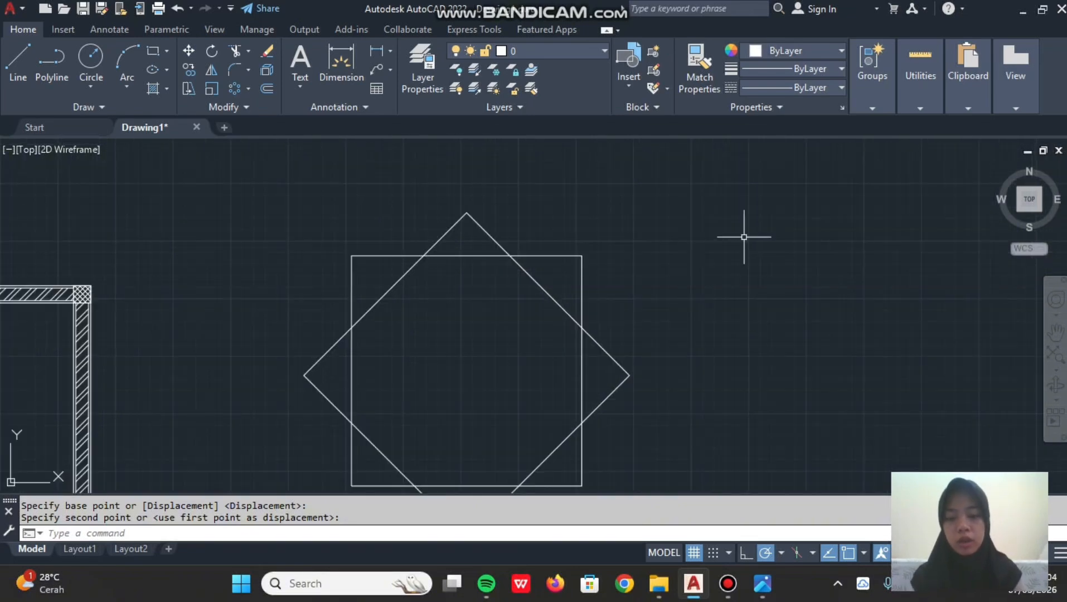
- Start a polyline along the star's outer edge from the upright square's upper-left corner, through its upper-right corner, to the rightmost tip
type("p,l")
key("BackSpace")
key("BackSpace")
type("l")
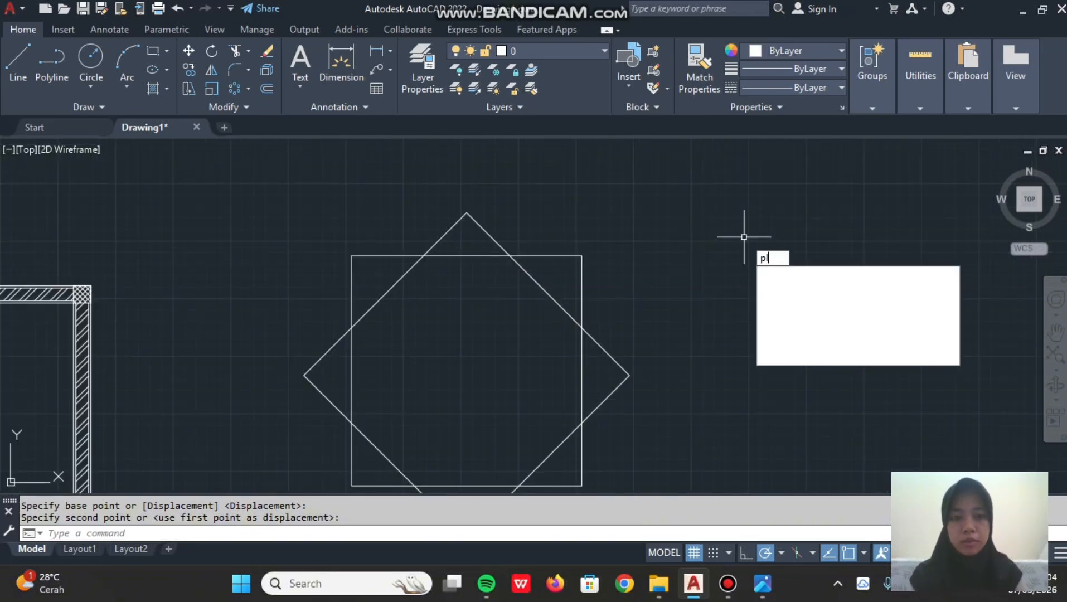
key("Return")
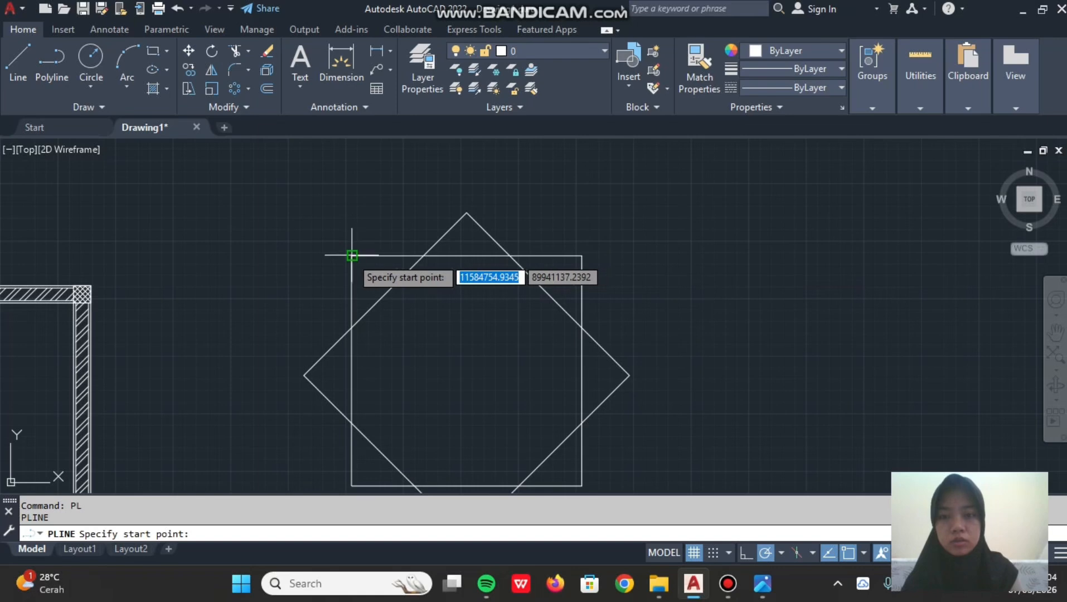
left_click(349, 256)
left_click(509, 256)
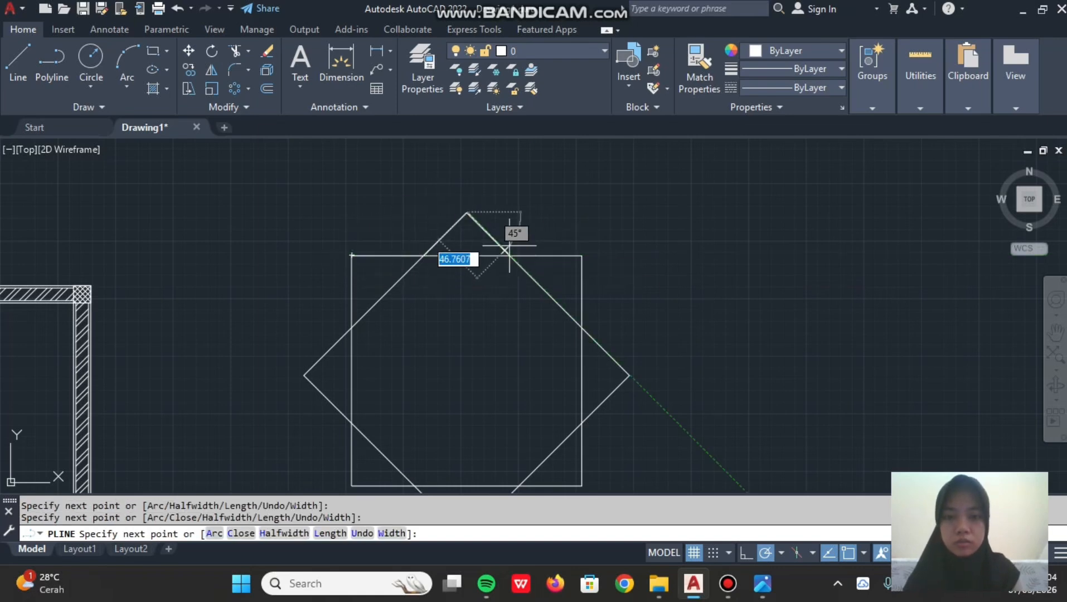
left_click(582, 256)
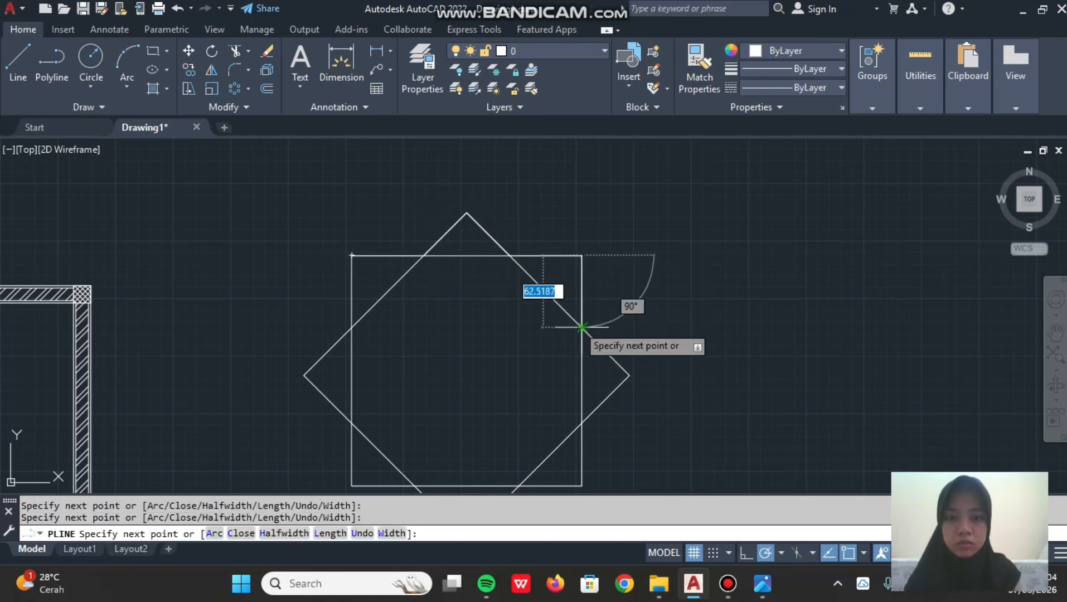
left_click(629, 375)
- Continue the polyline around the star's lower and left tips and intersections, back to its starting corner at the upper left
mouse_move(583, 415)
middle_mouse_down()
mouse_move(578, 369)
mouse_move(611, 252)
middle_mouse_up()
left_click(610, 322)
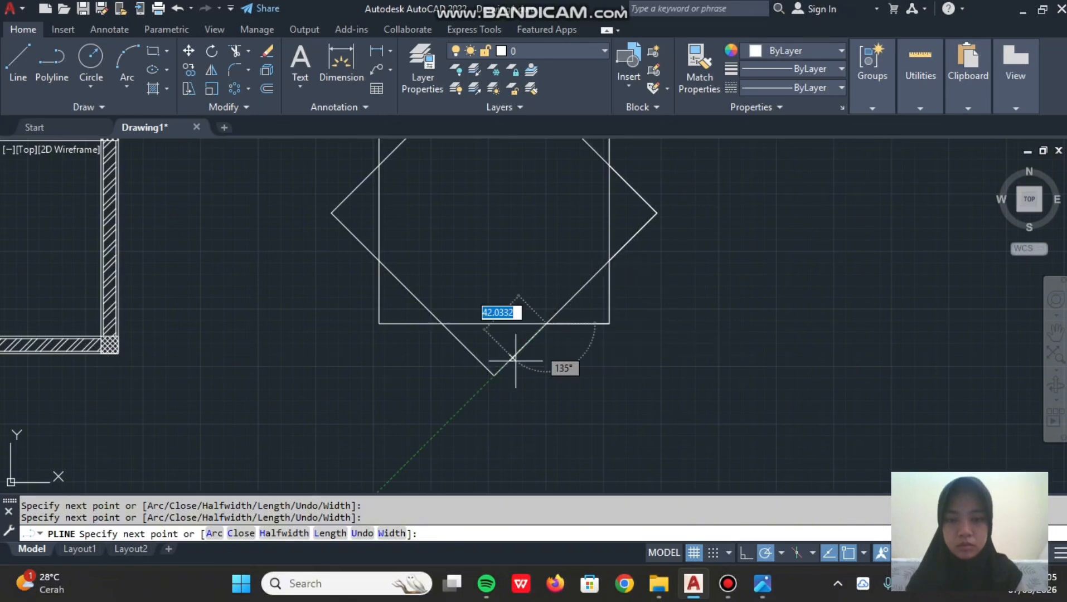
left_click(494, 375)
left_click(379, 324)
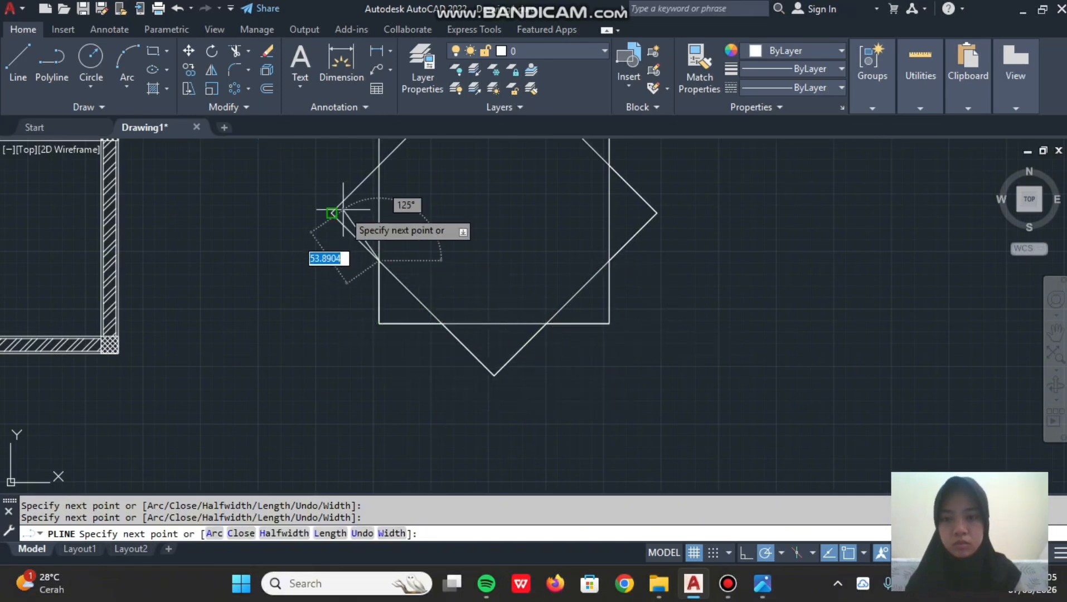
left_click(331, 212)
scroll(379, 164, "up", 2)
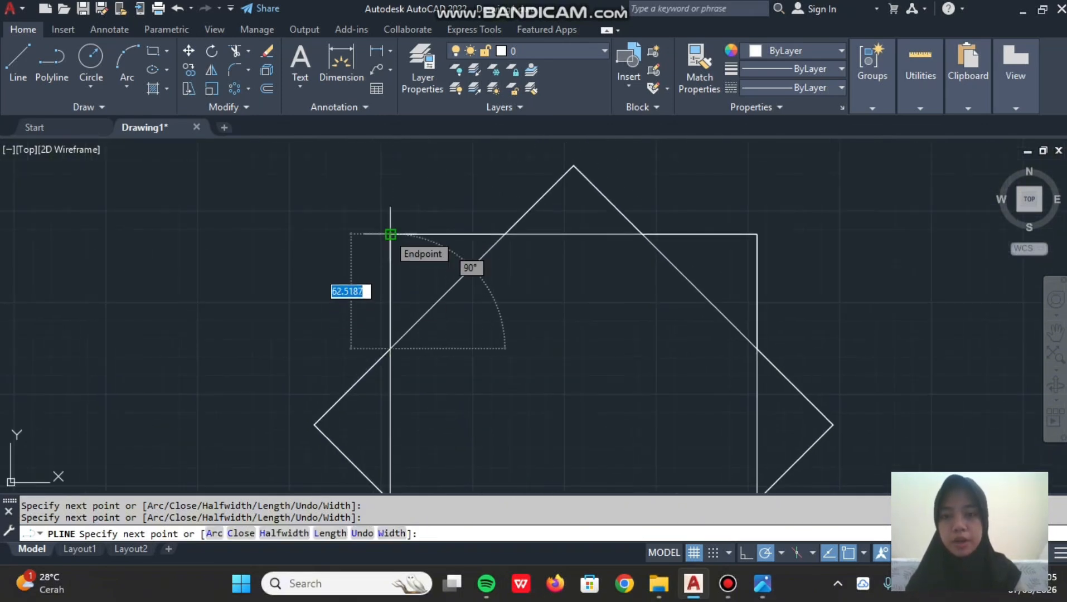
left_click(390, 234)
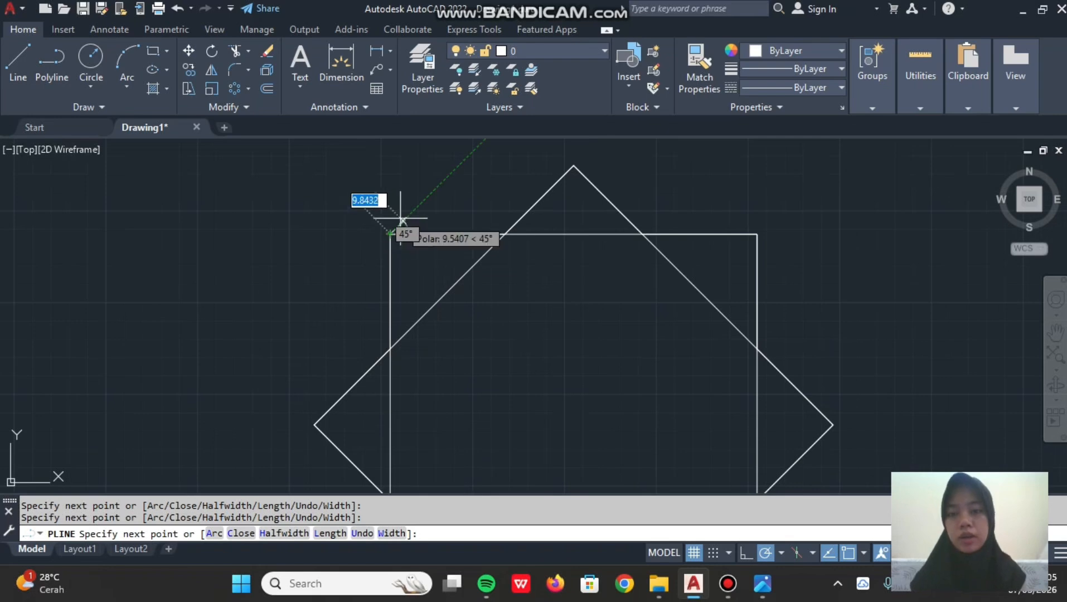
- Finish the star outline polyline and move it horizontally to the empty area right of the overlapping squares
key("Return")
scroll(632, 150, "down", 2)
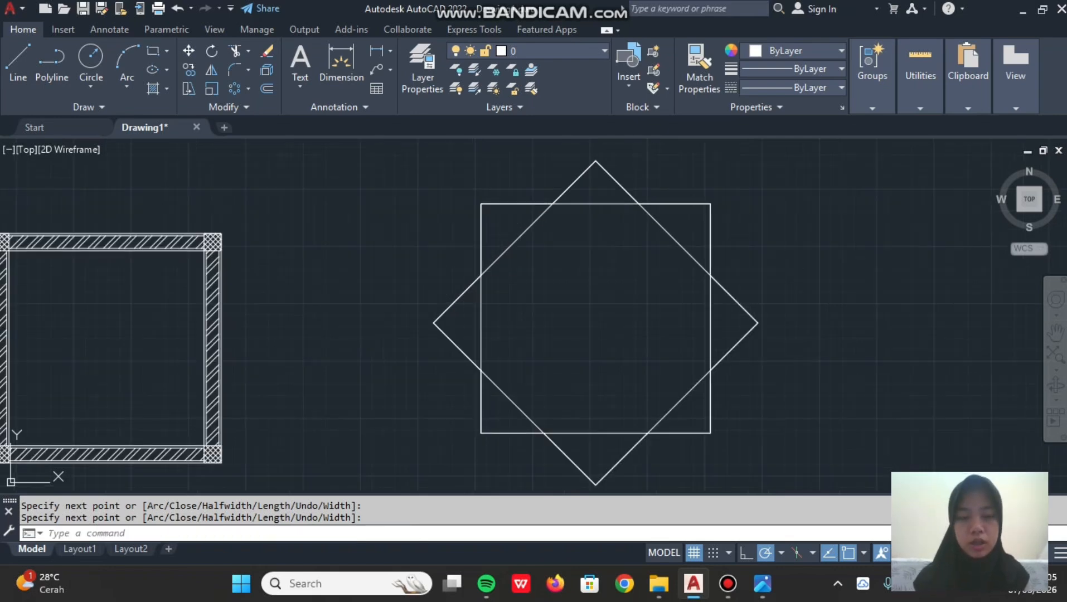
mouse_move(655, 167)
middle_mouse_down()
mouse_move(635, 200)
mouse_move(578, 240)
middle_mouse_up()
type("M")
key("Return")
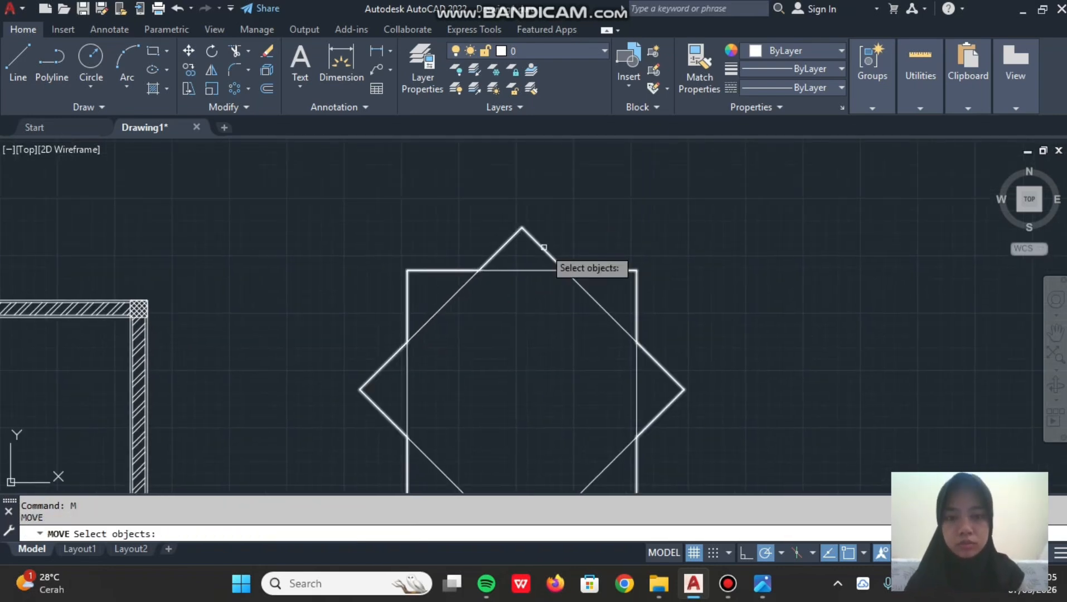
left_click(541, 245)
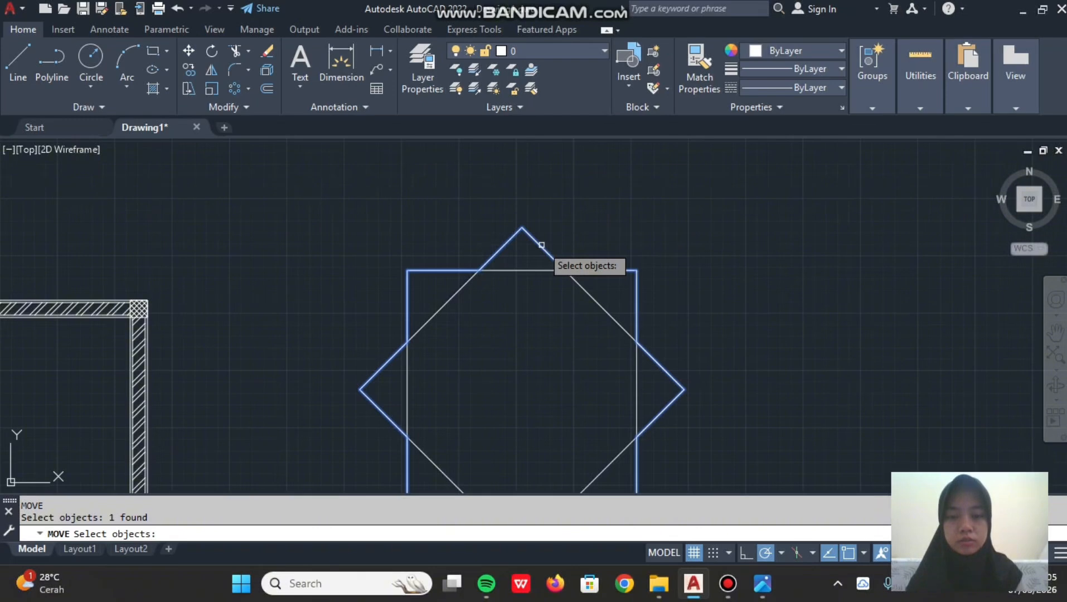
key("Return")
left_click(542, 247)
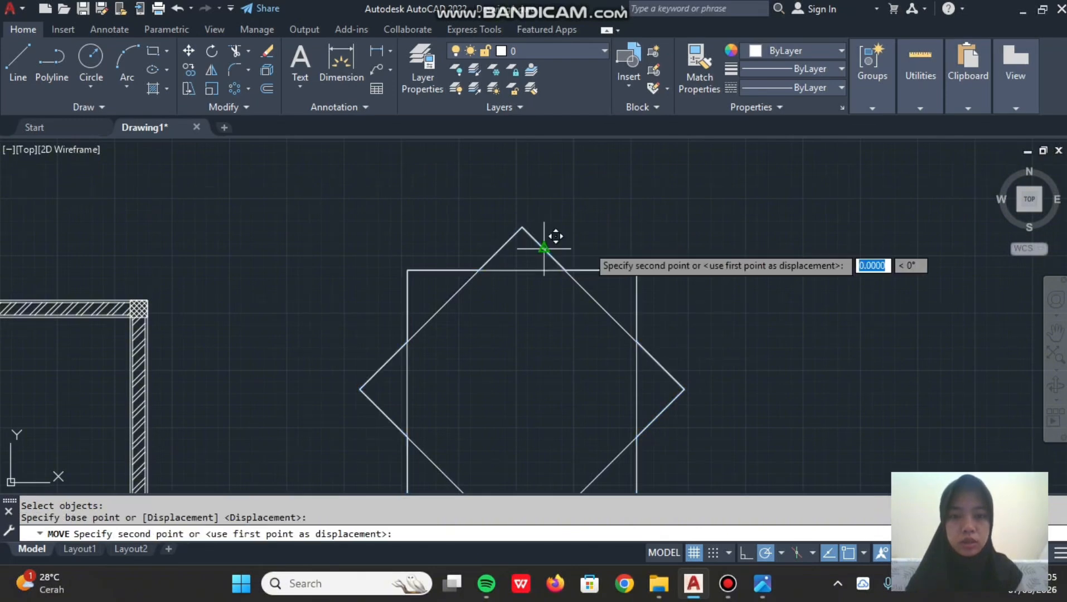
middle_click_drag(912, 238, 562, 197)
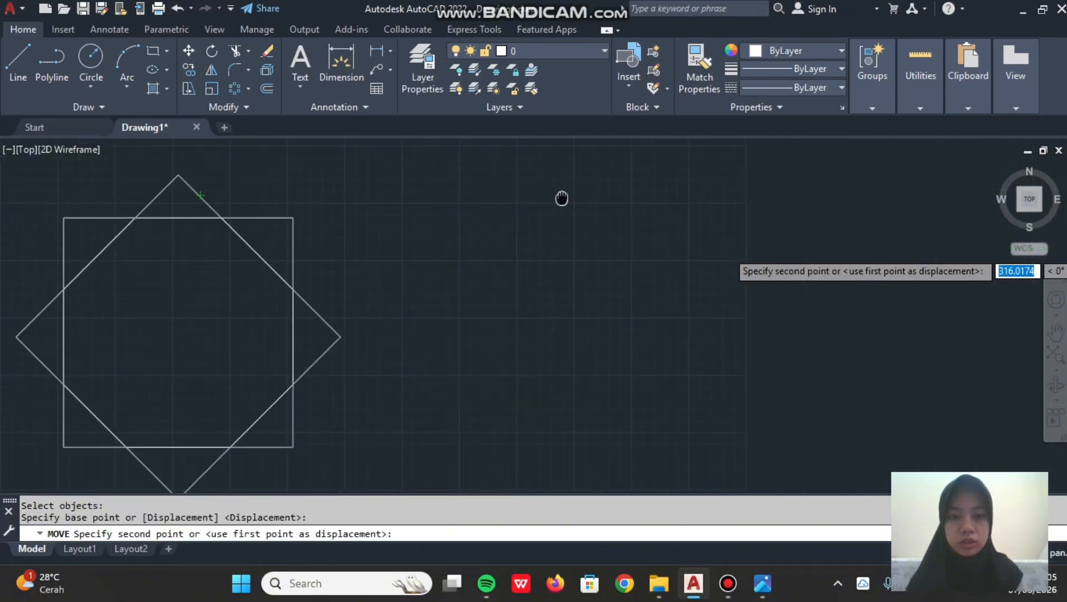
left_click(623, 195)
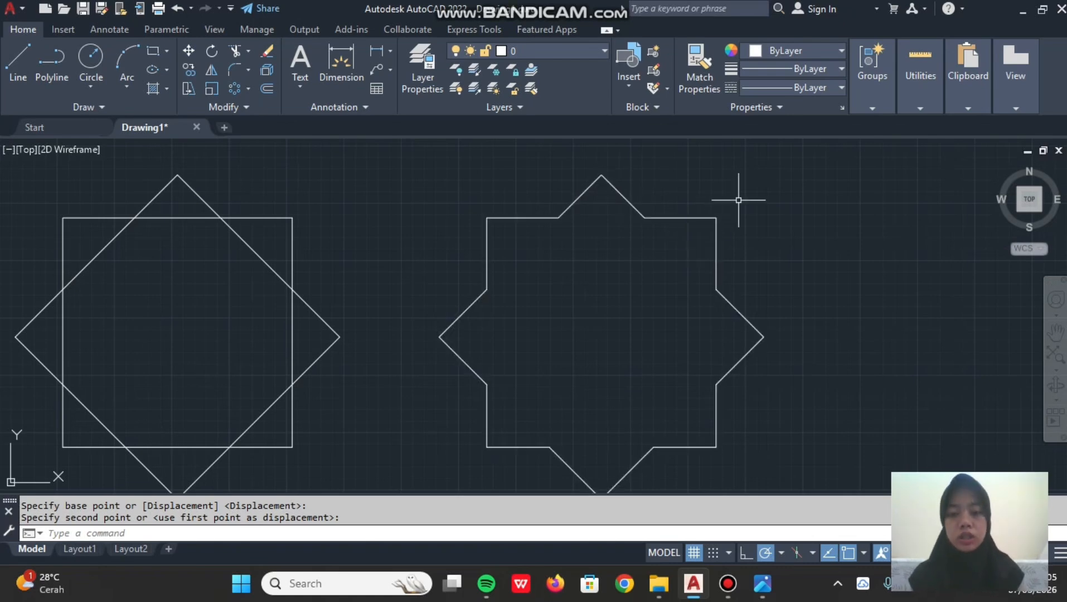
- Offset the eight-pointed star outline inward by 5, and offset the resulting outline inward by another 5
key("Return")
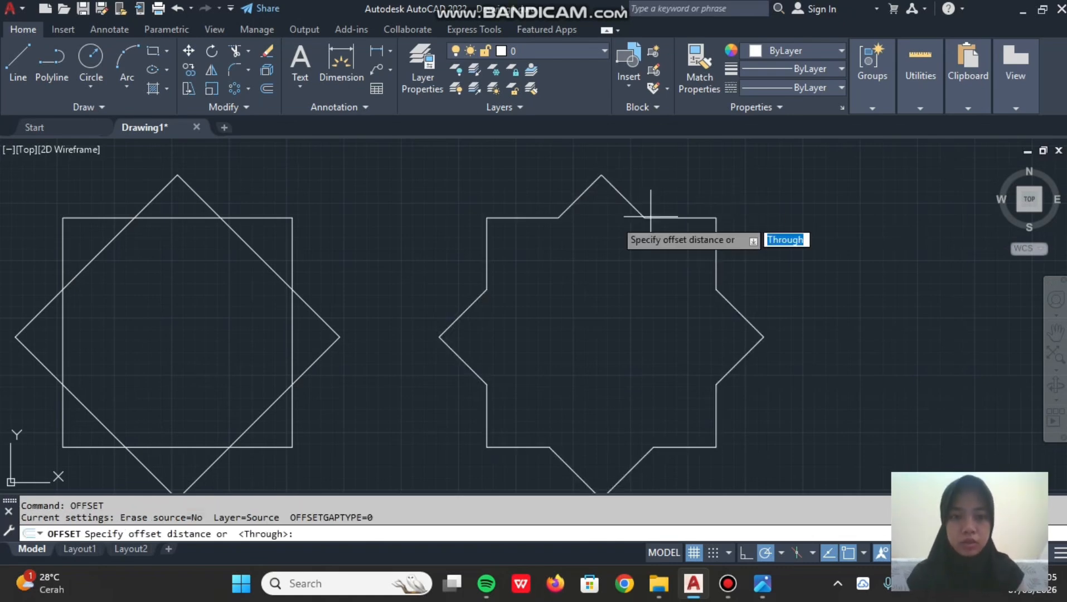
left_click(644, 217)
left_click(643, 216)
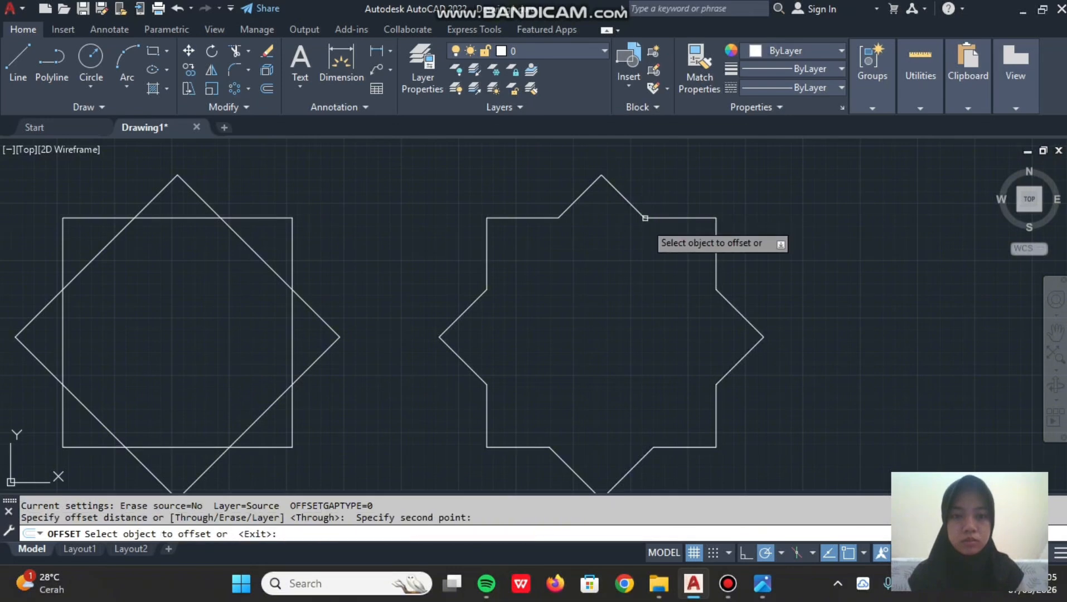
left_click(647, 218)
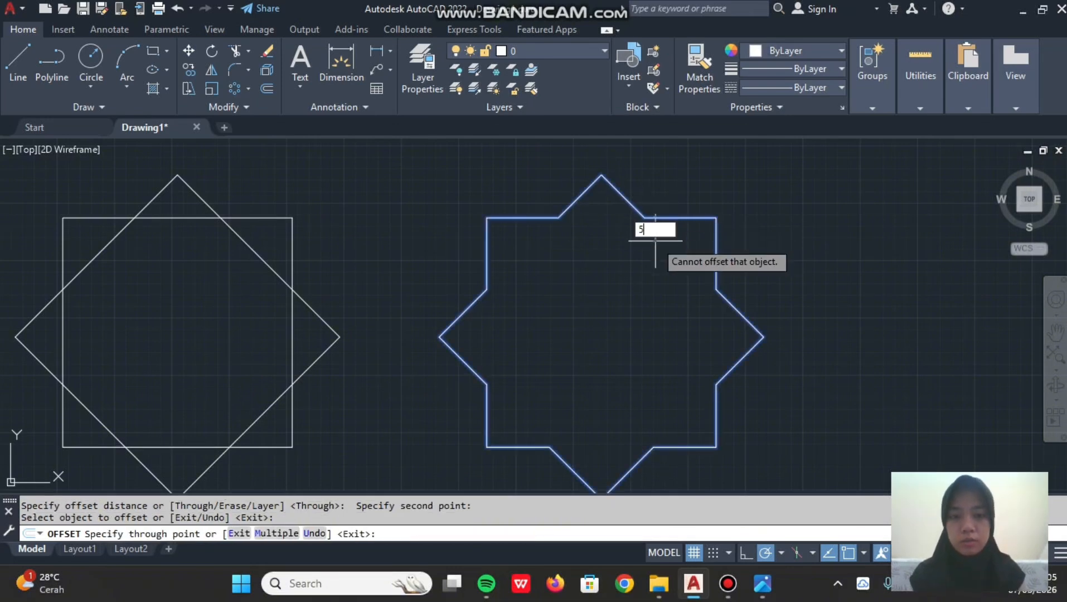
type("5")
key("Return")
left_click(657, 224)
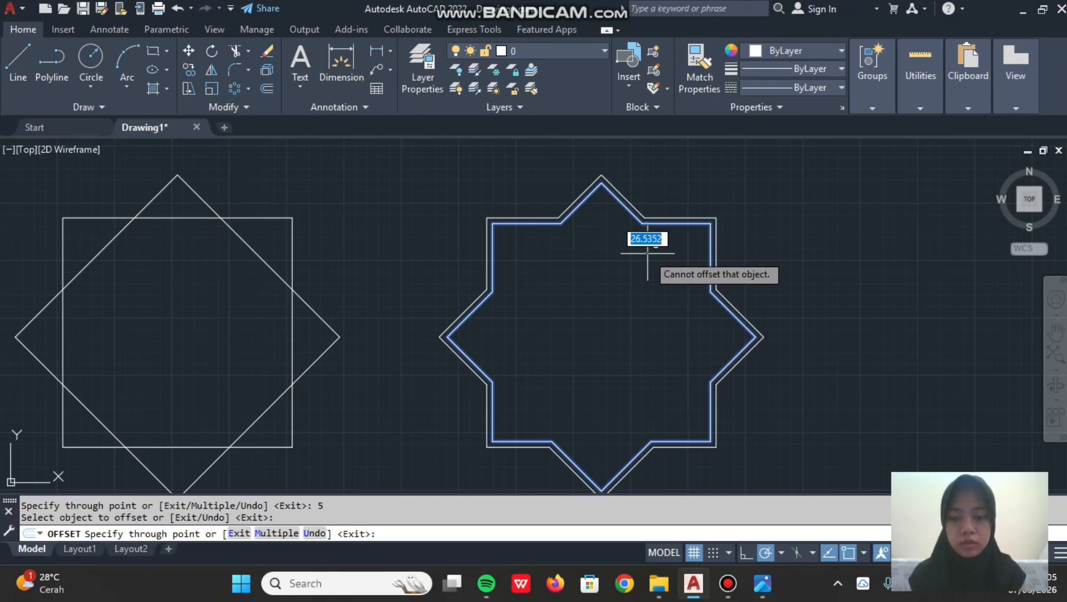
type("5")
key("Return")
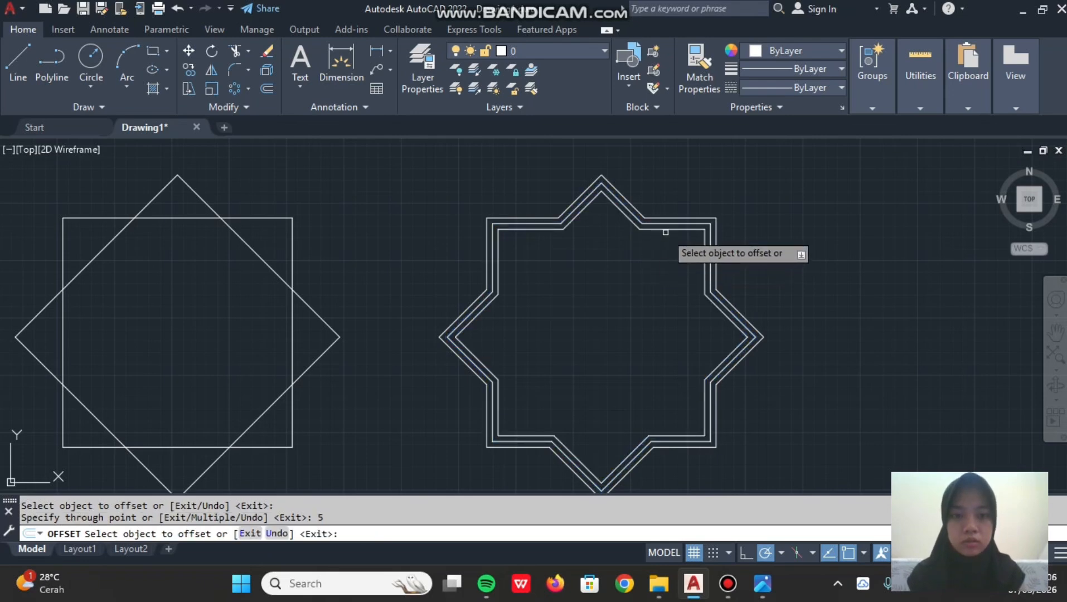
- Add three more nested star outlines, offsetting the innermost one inward successively by 10, 5 and 5
left_click(666, 229)
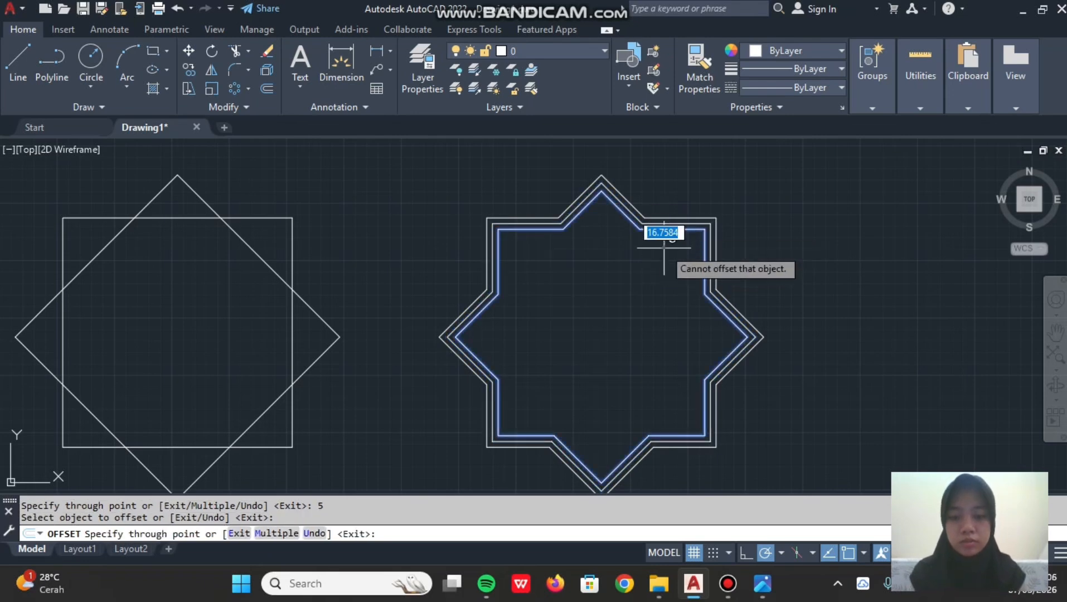
key("Return")
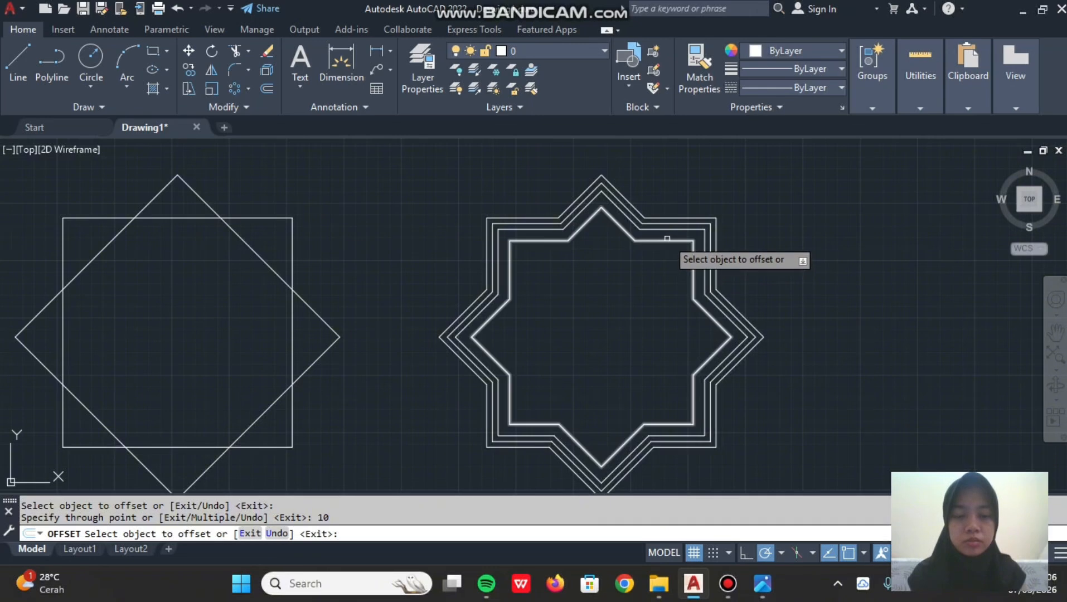
left_click(666, 241)
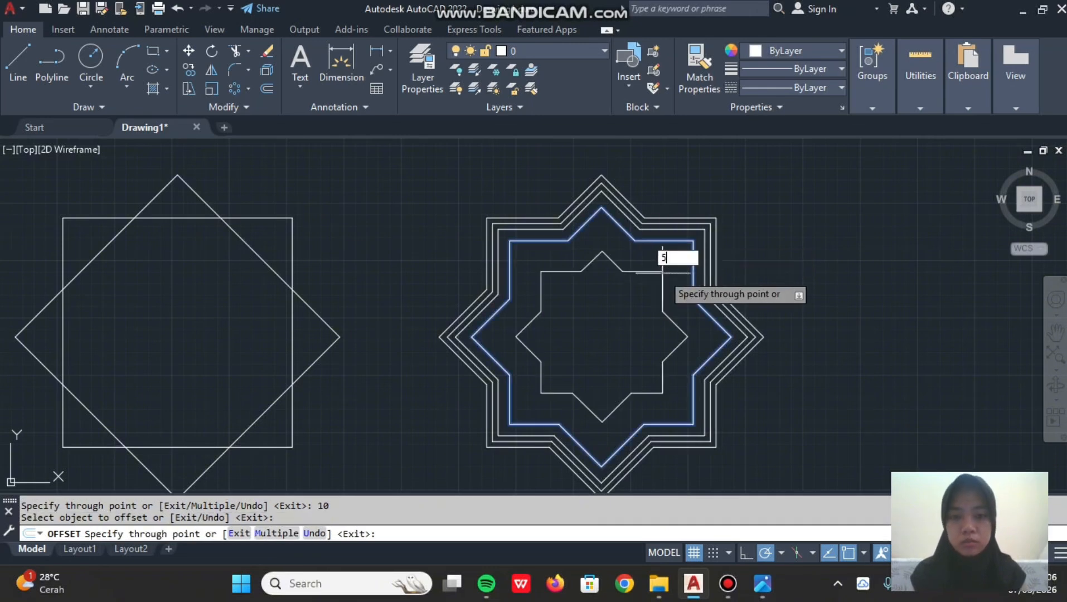
type("5")
key("Return")
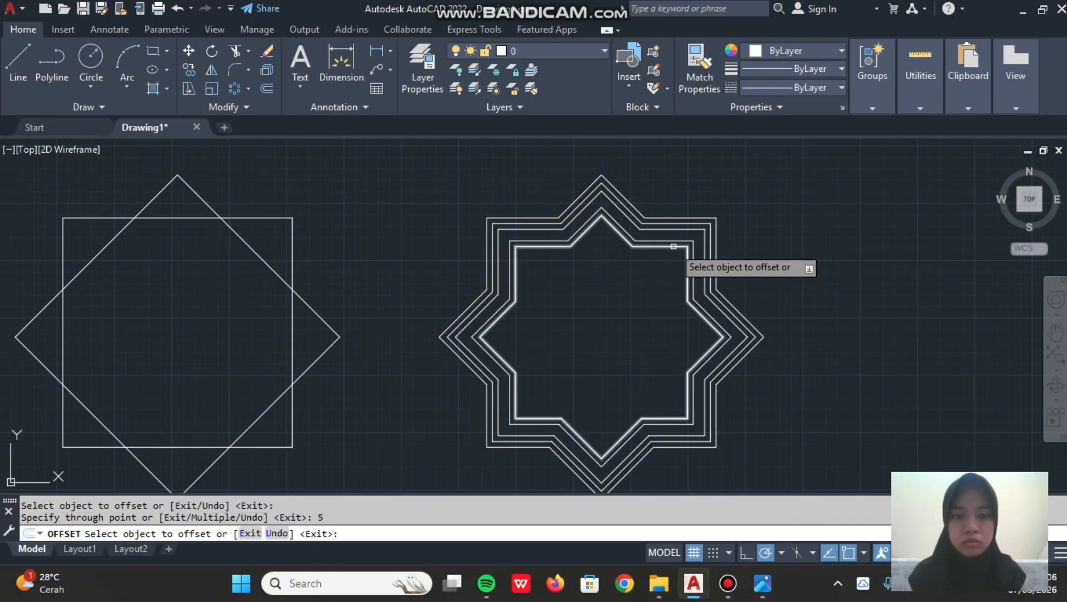
left_click(671, 247)
left_click(670, 265)
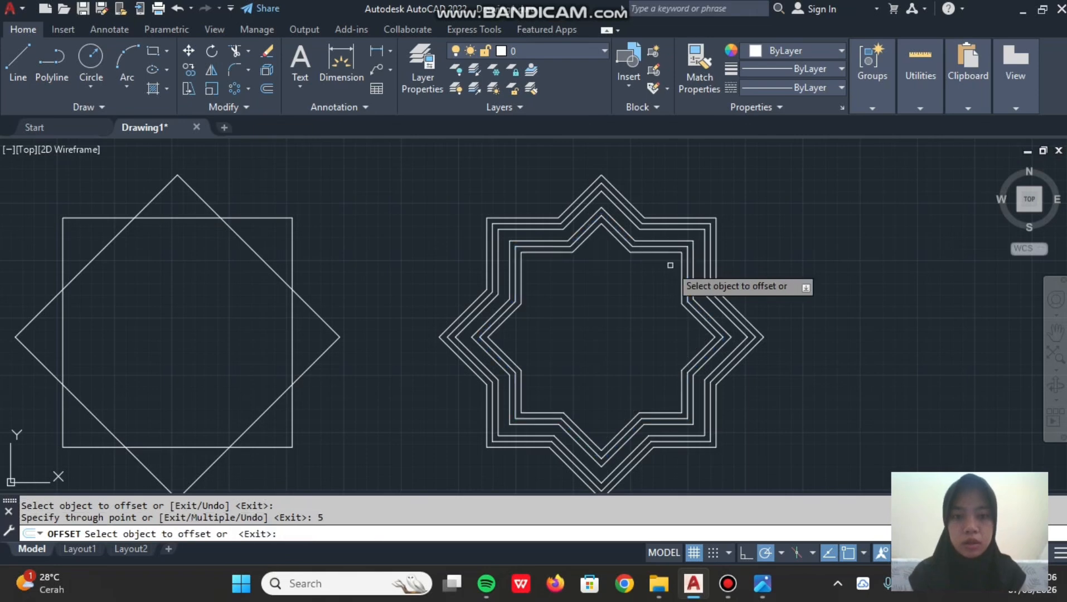
- Continue inward from the sixth star outline with a second set of three successive offsets of 10, 5 and 5
left_click(671, 253)
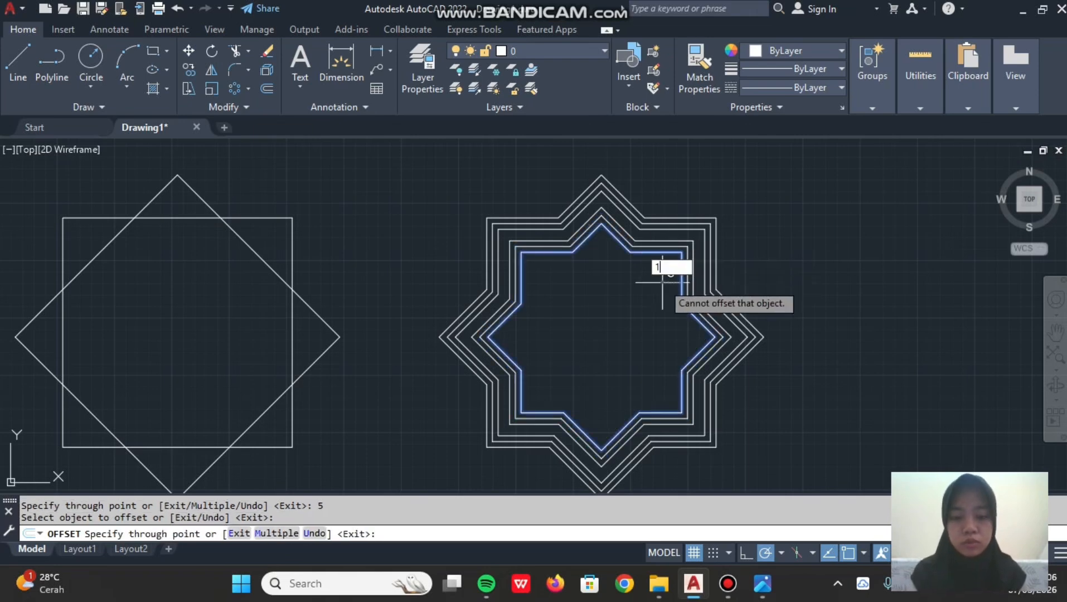
key("Return")
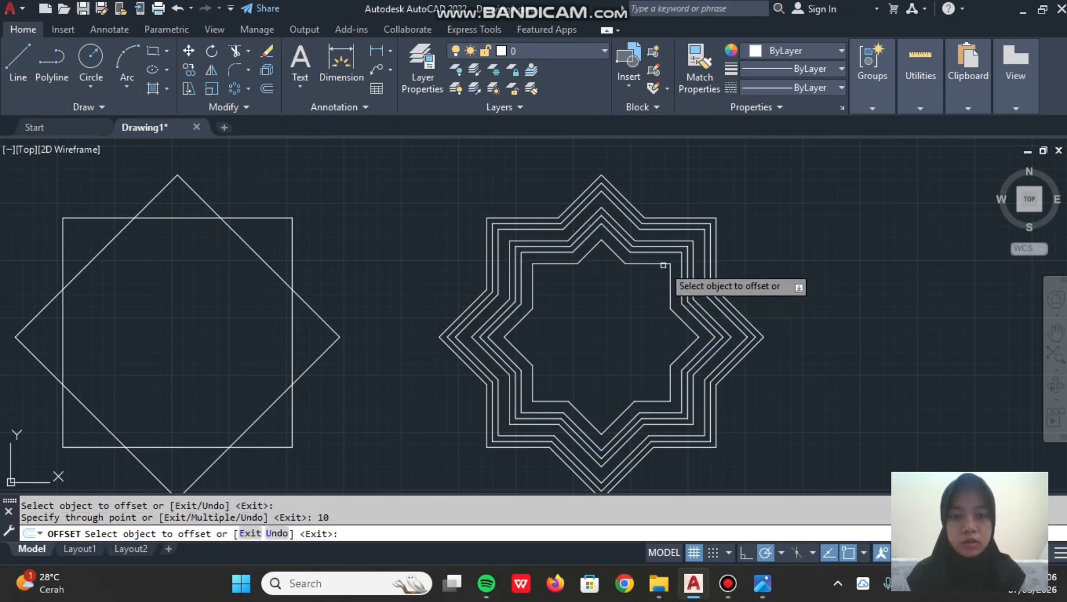
left_click(659, 262)
type("5")
key("Return")
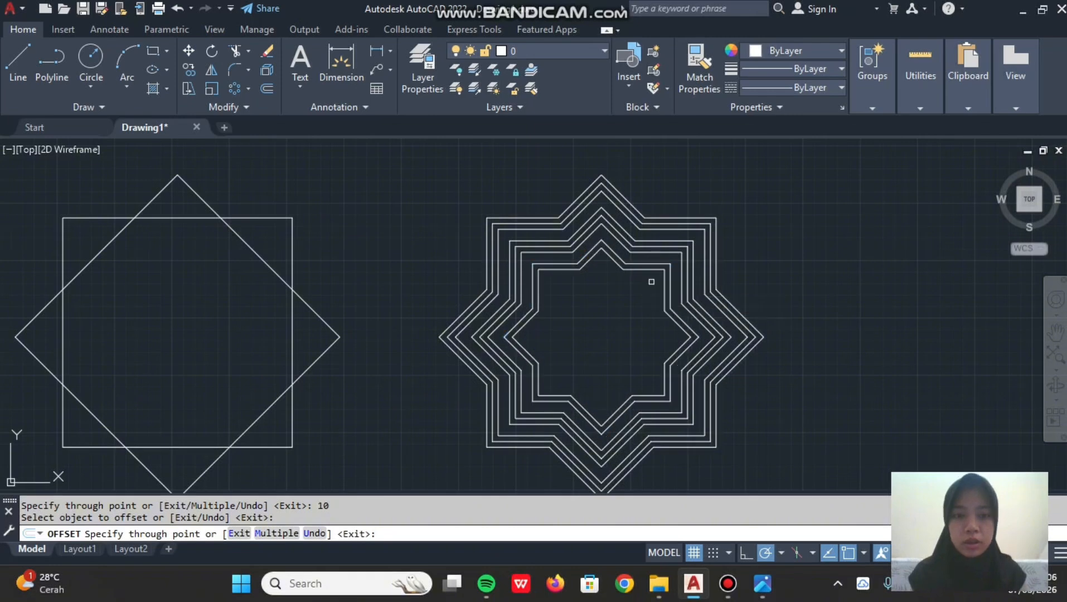
left_click(653, 270)
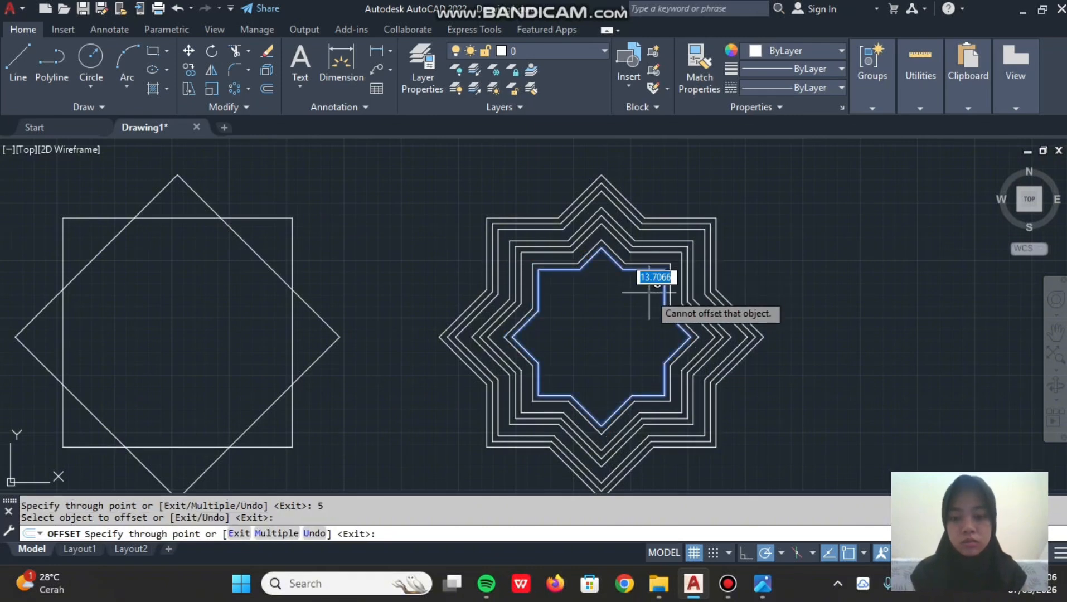
type("5")
key("Return")
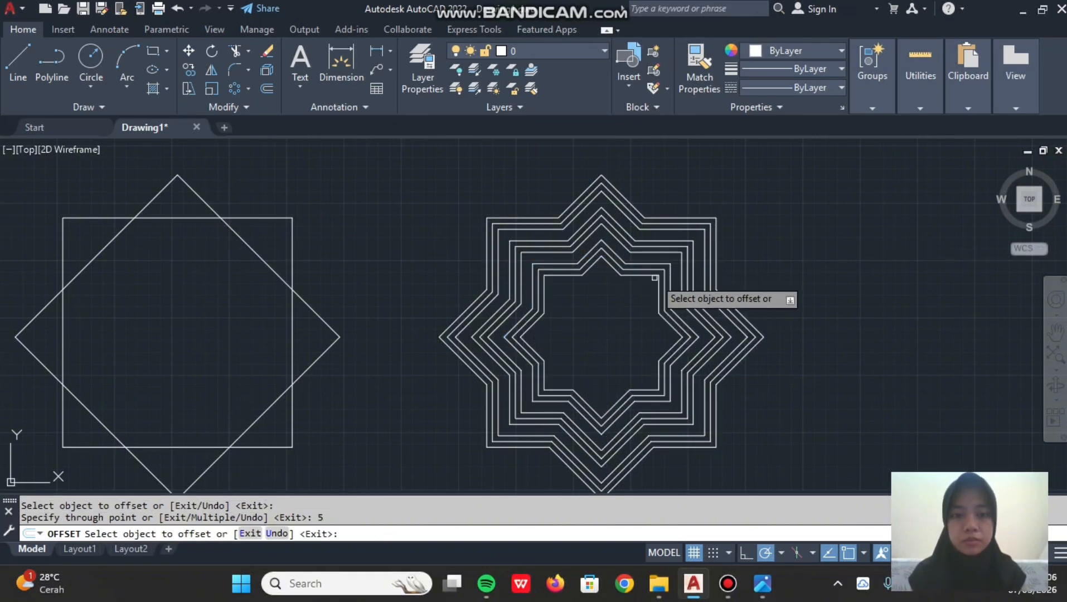
- Offset the innermost star outline inward through a point about 20 units away to create a small central star
left_click(656, 275)
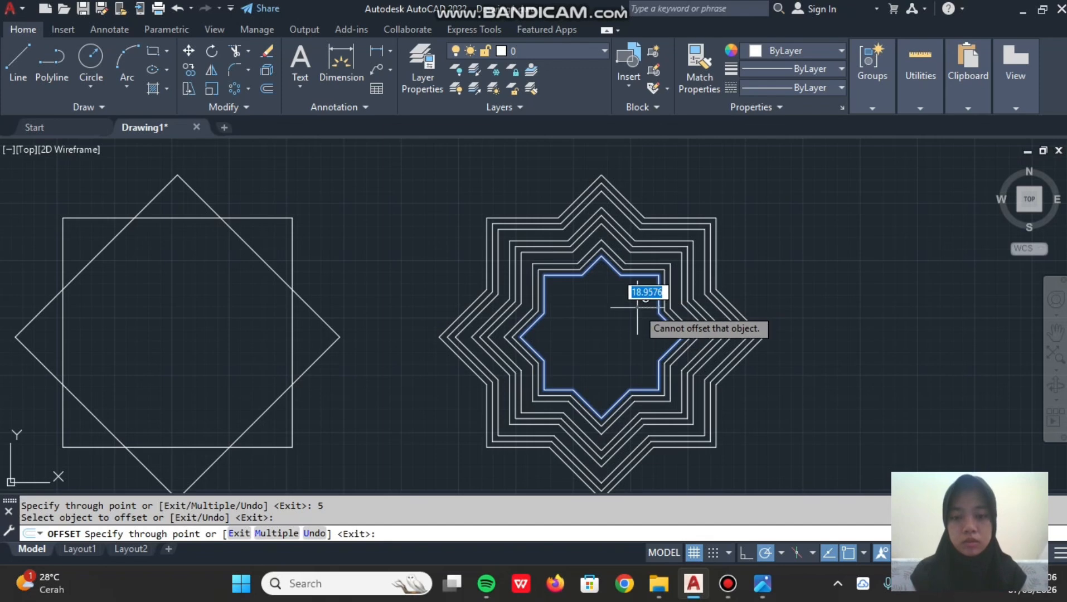
key("Return")
key("Return")
left_click(638, 274)
key("Return")
left_click(636, 274)
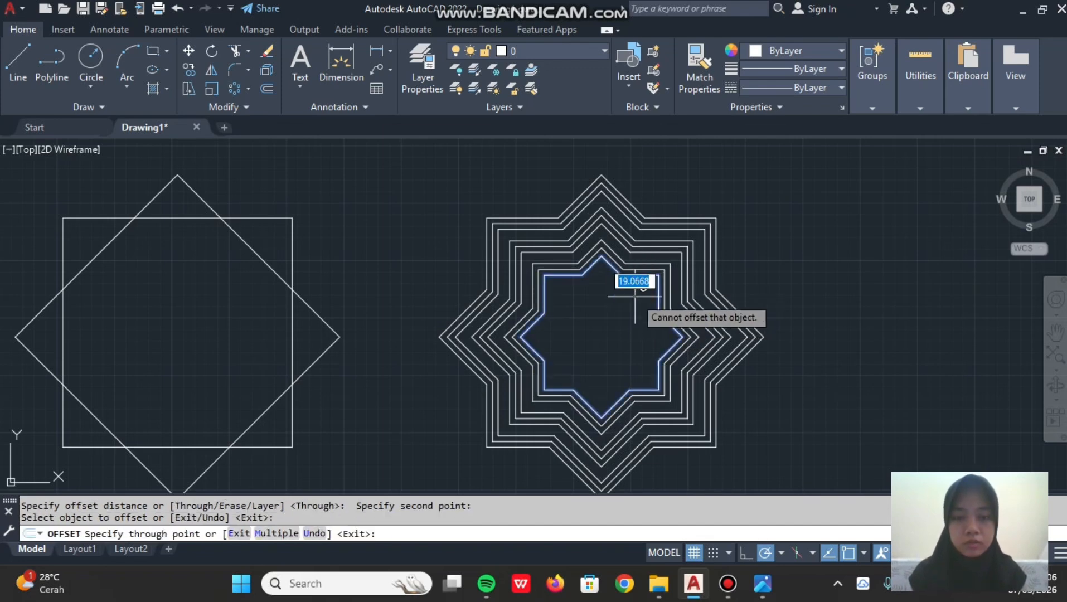
left_click(634, 297)
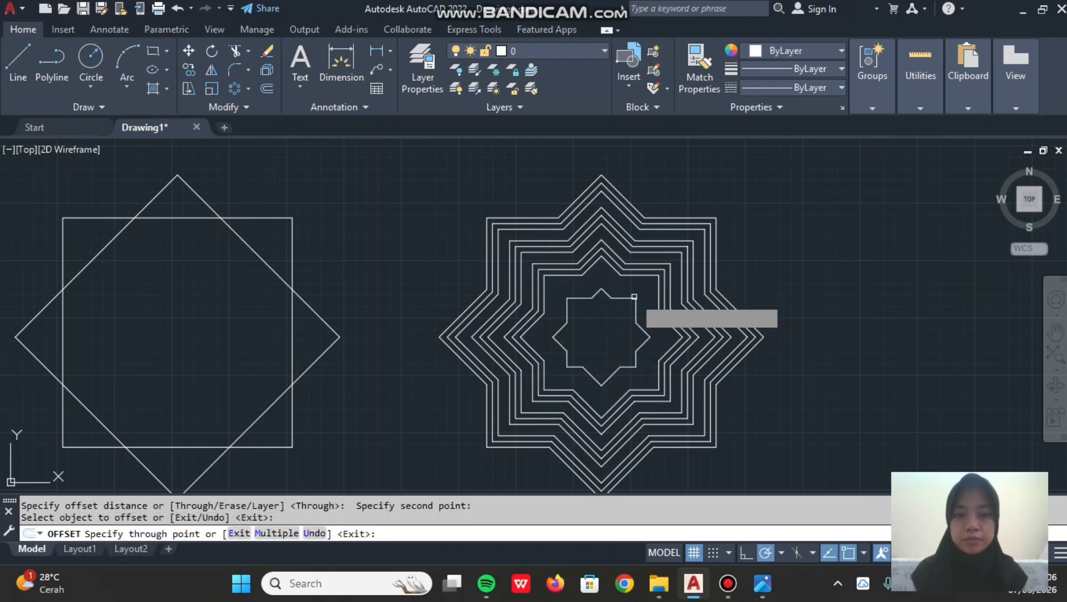
key("Return")
- Fill the small central star with a GR_SPHER gradient hatch
type("H")
key("Return")
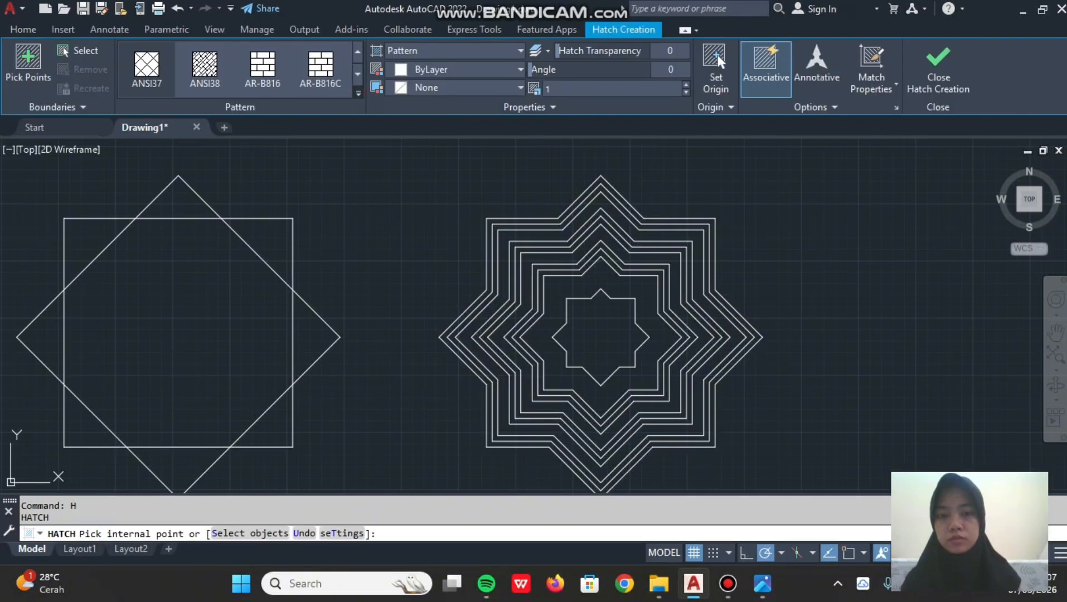
left_click(358, 94)
scroll(333, 96, "down", 6)
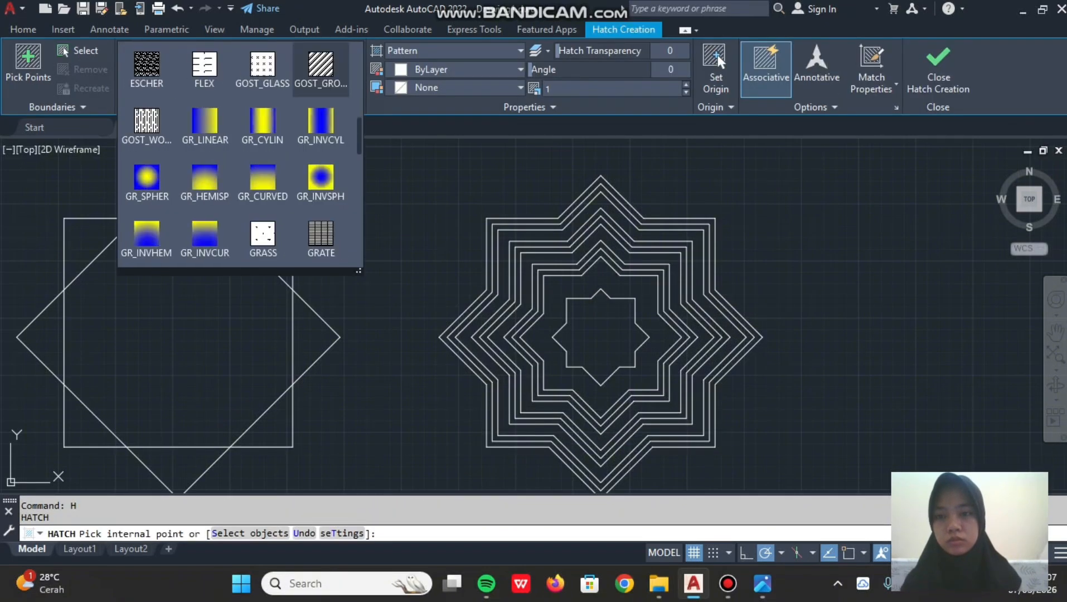
left_click(146, 182)
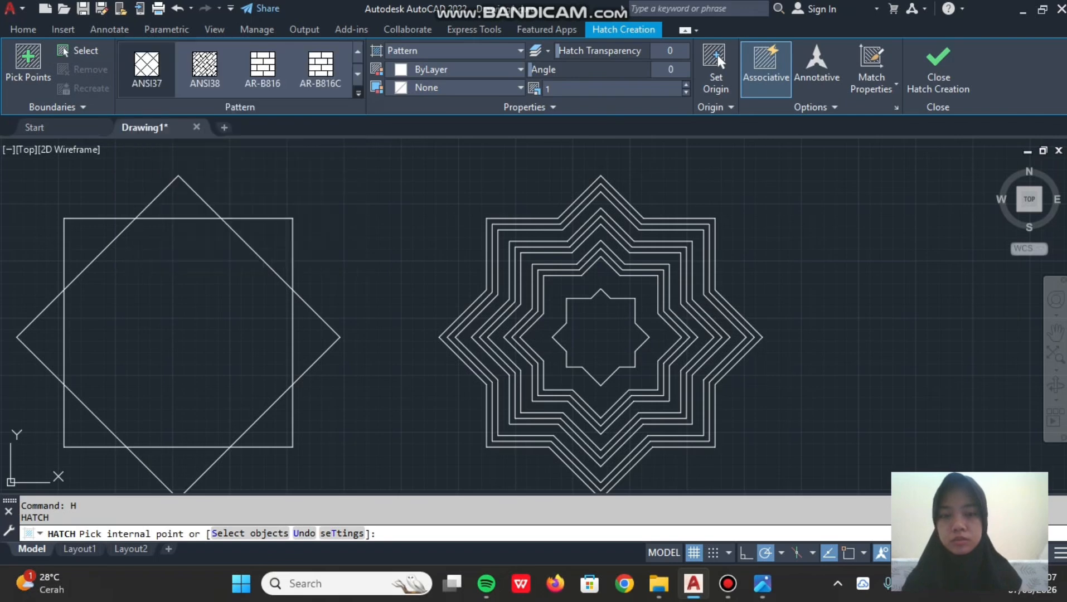
left_click(598, 340)
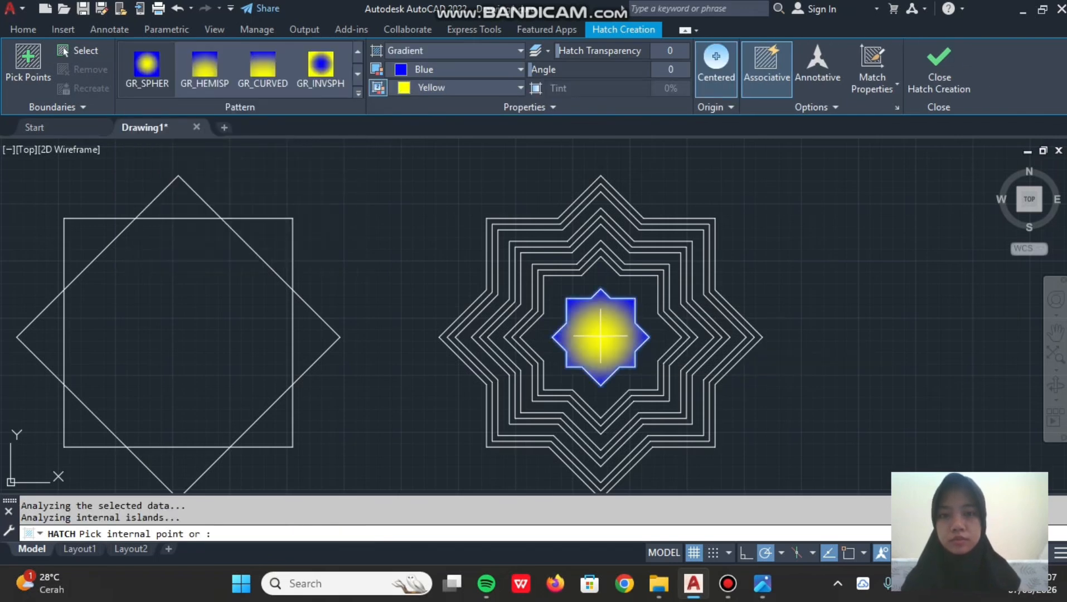
- Set the central star's gradient colors to white and dark blue 34,52,110, and finish the hatch
left_click(520, 88)
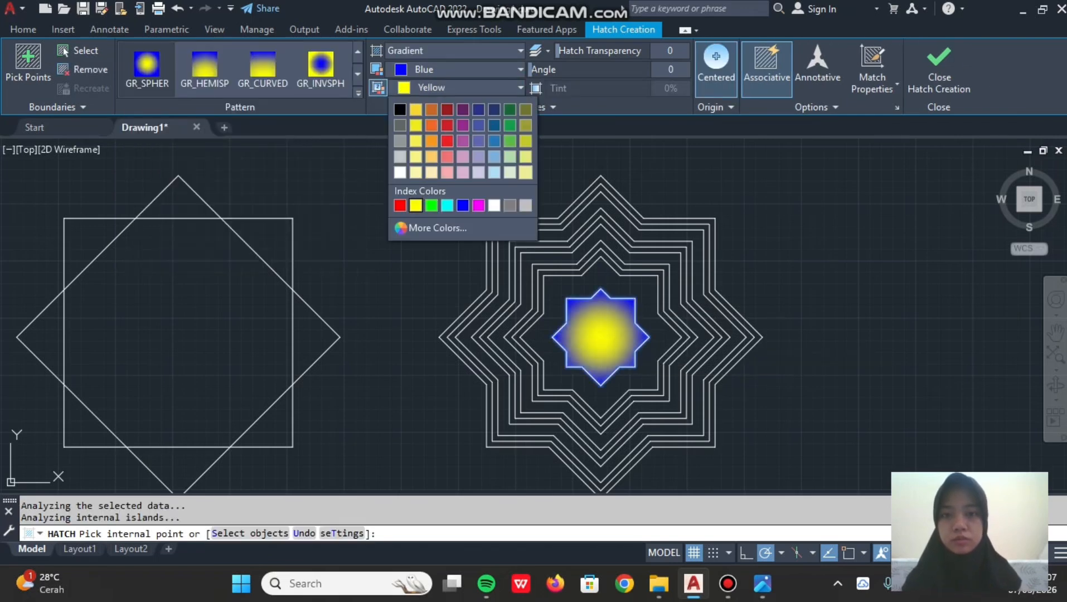
left_click(493, 110)
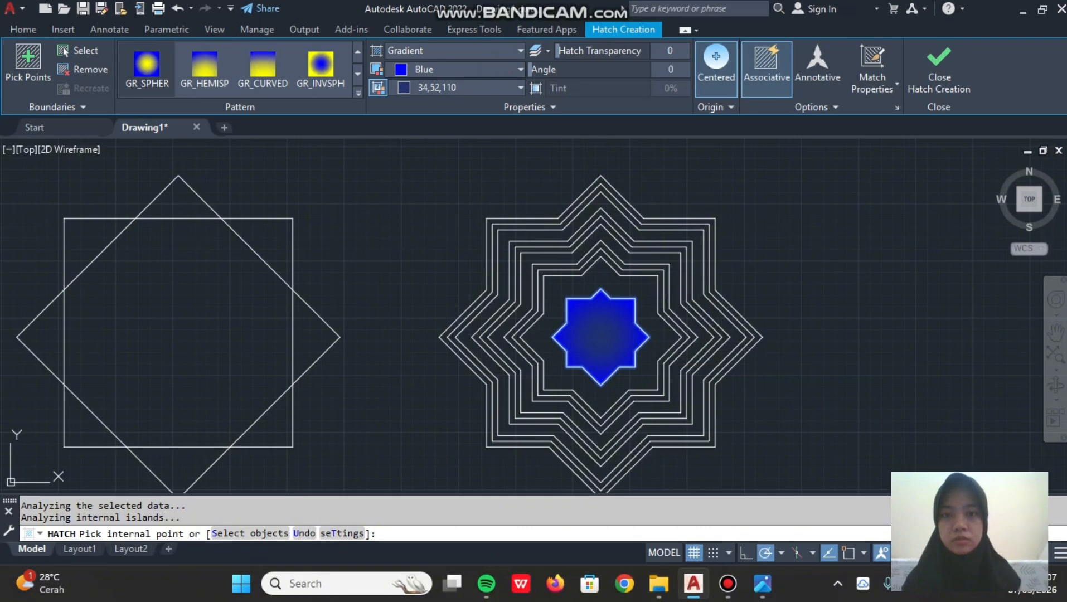
left_click(520, 87)
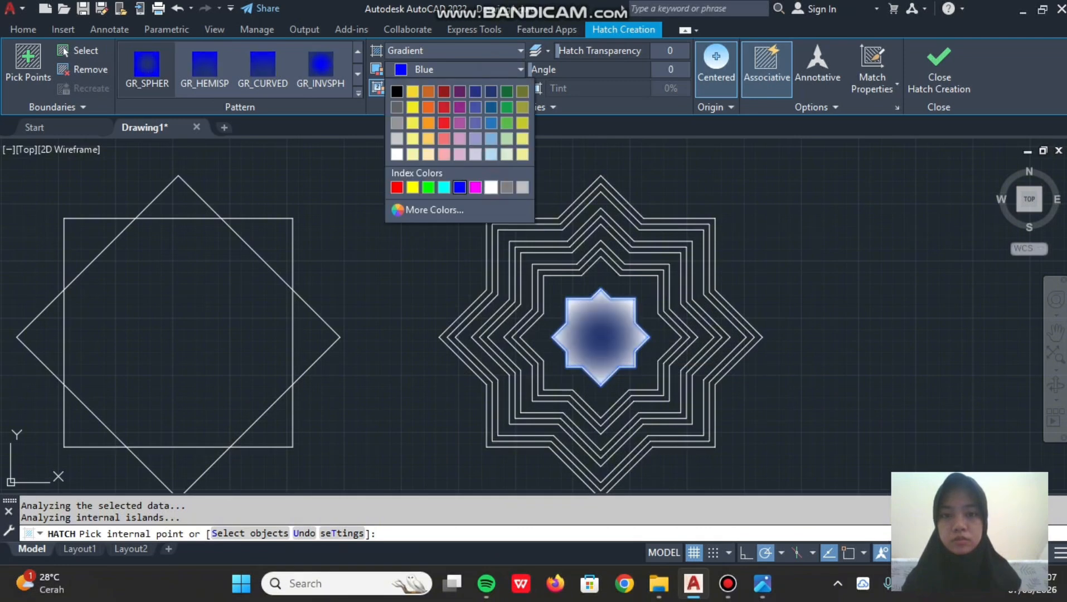
left_click(491, 188)
key("Return")
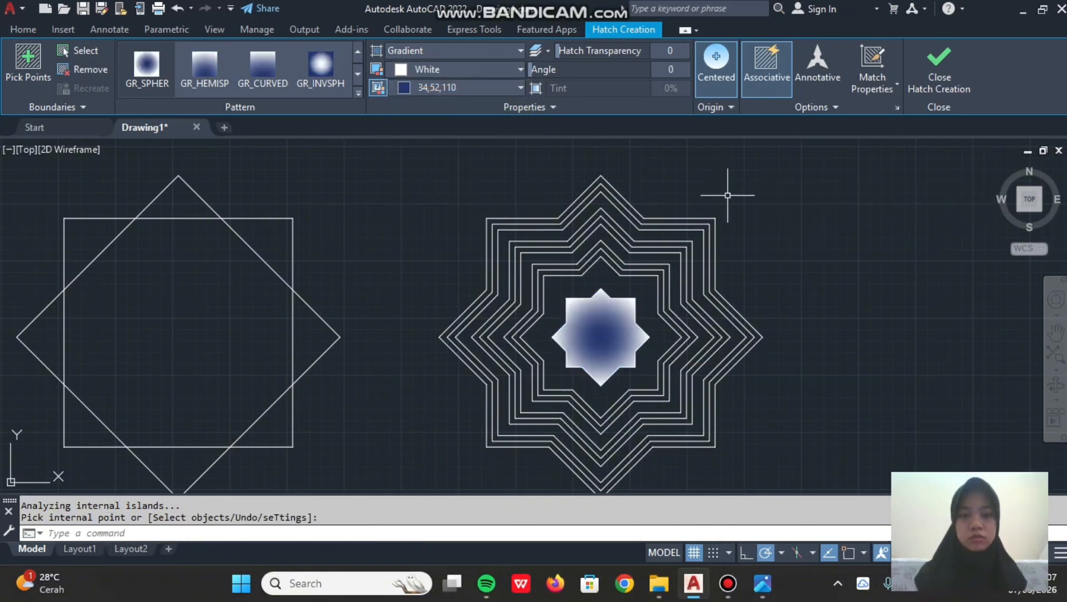
- Draw a horizontal line 200 units long in an empty area of the drawing
scroll(727, 191, "down", 3)
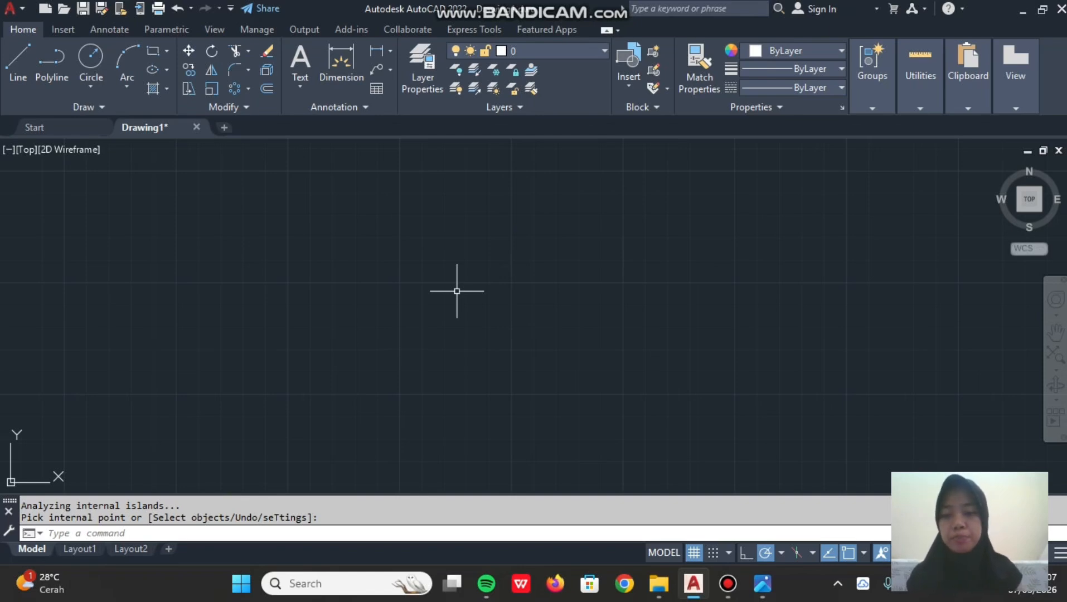
key("Escape")
type("l")
key("Return")
left_click(344, 236)
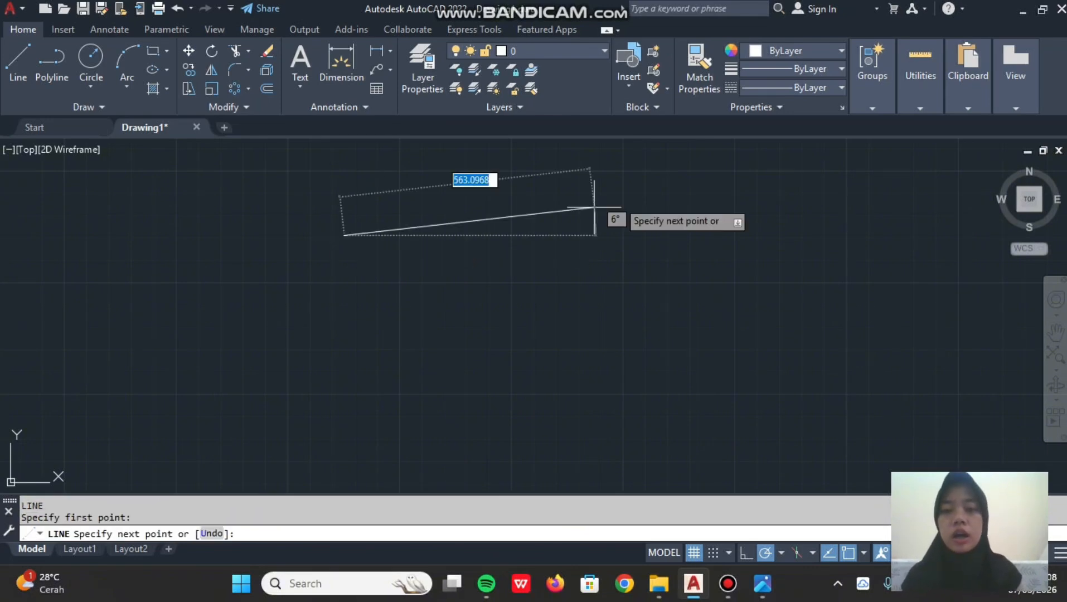
type("200")
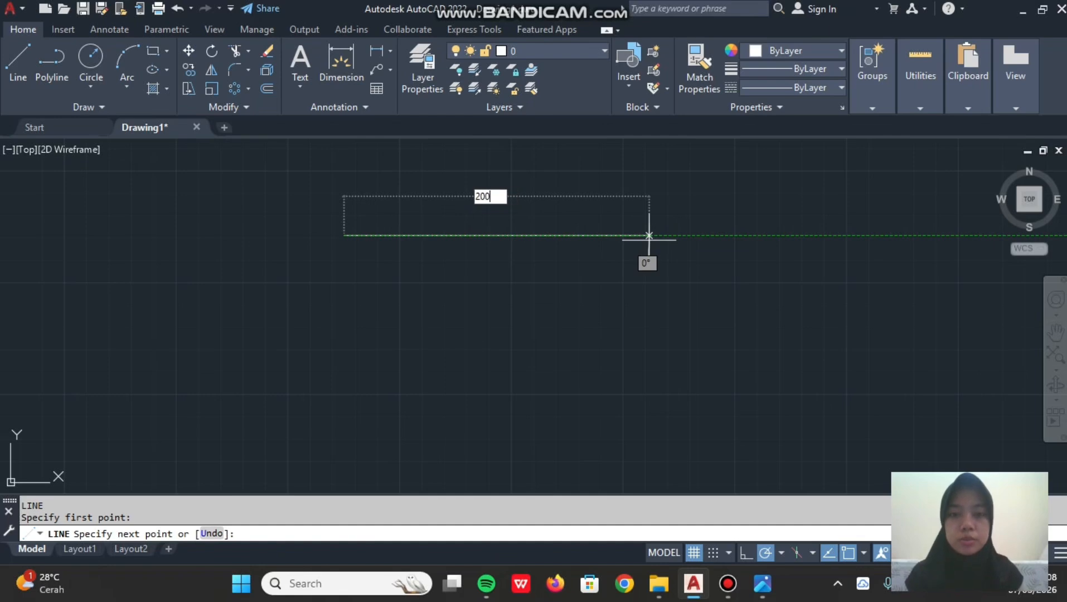
key("Return")
key("Return")
- Copy the horizontal line four times straight down at roughly equal spacing, using its left endpoint as base point
scroll(423, 228, "up", 1)
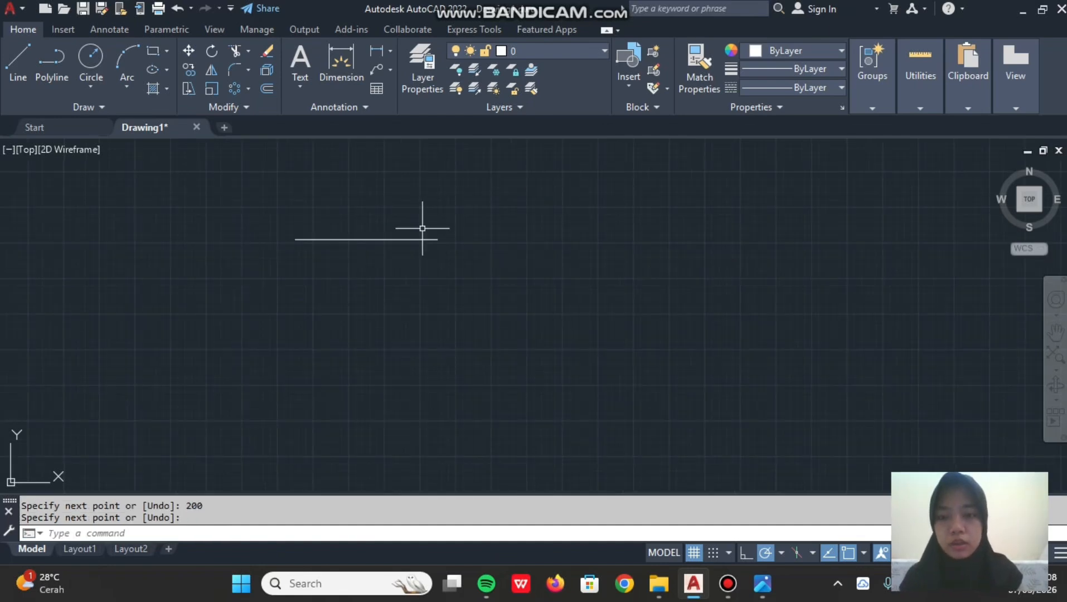
key("Return")
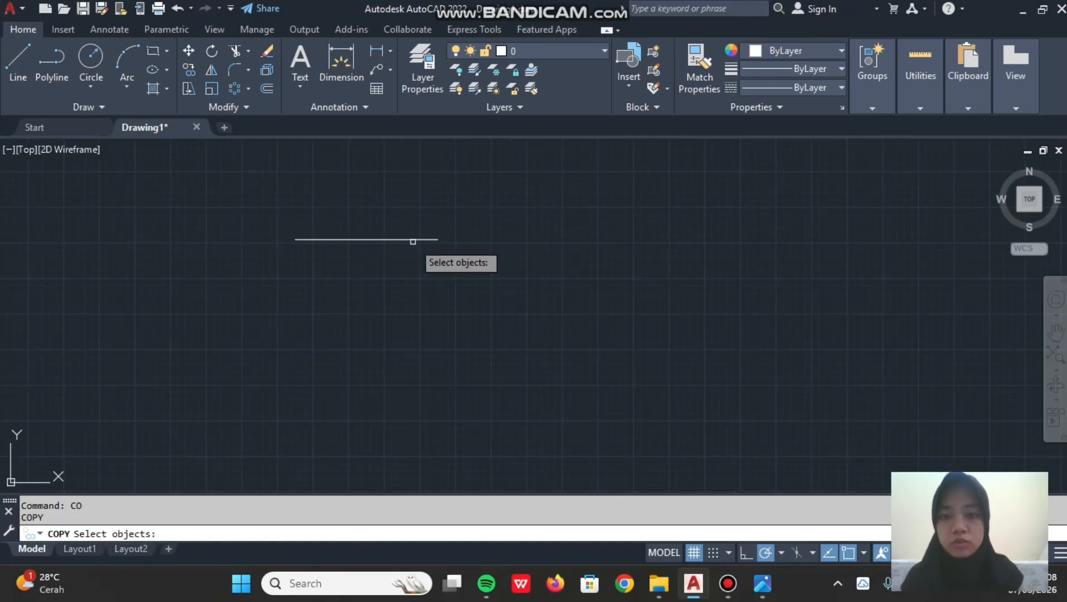
left_click(422, 239)
key("Return")
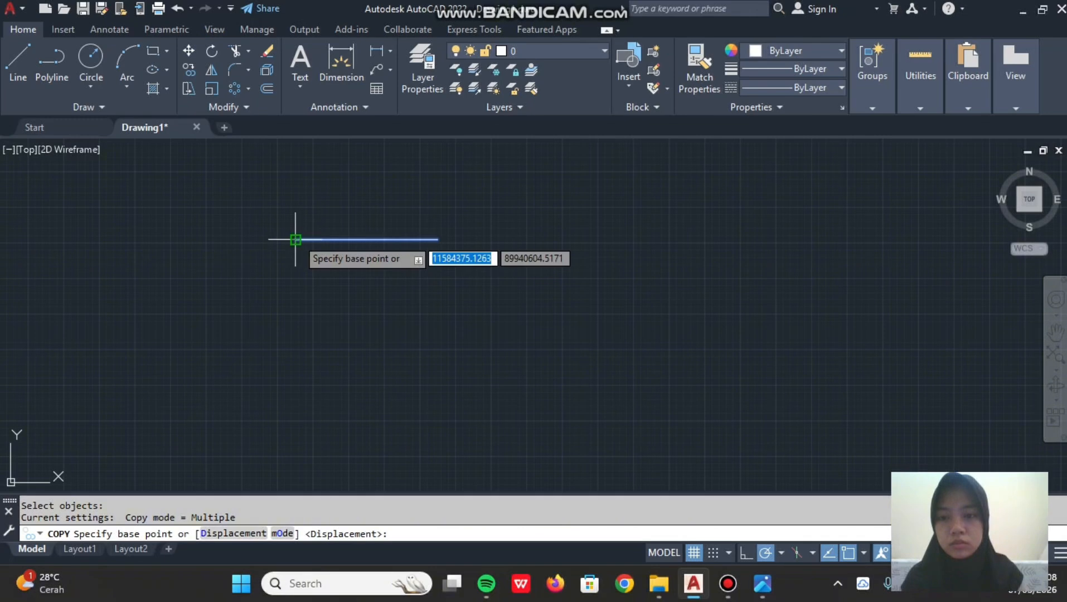
left_click(295, 240)
left_click(296, 263)
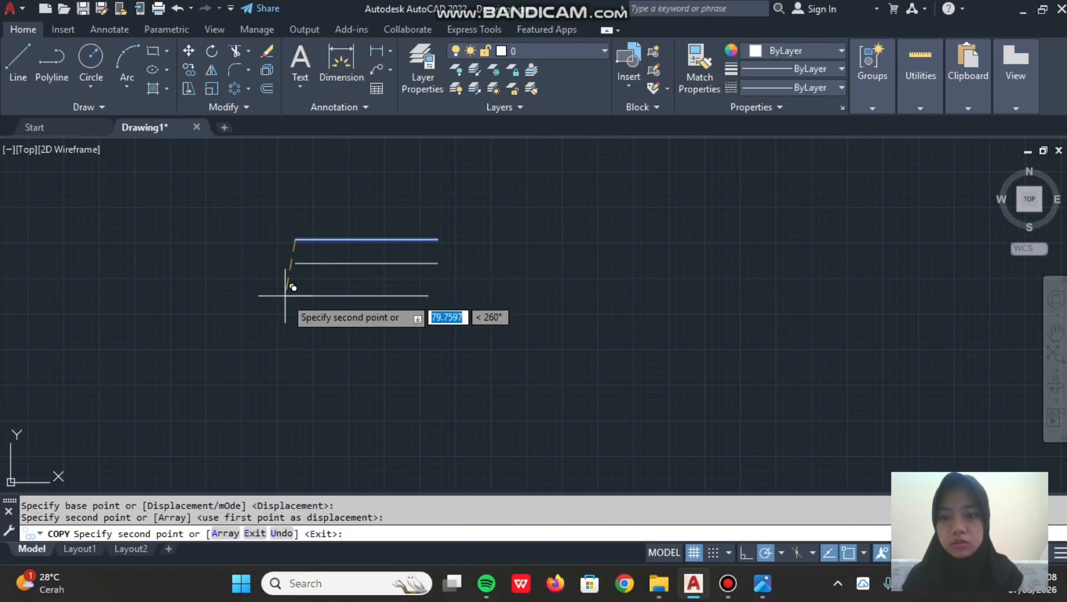
left_click(295, 286)
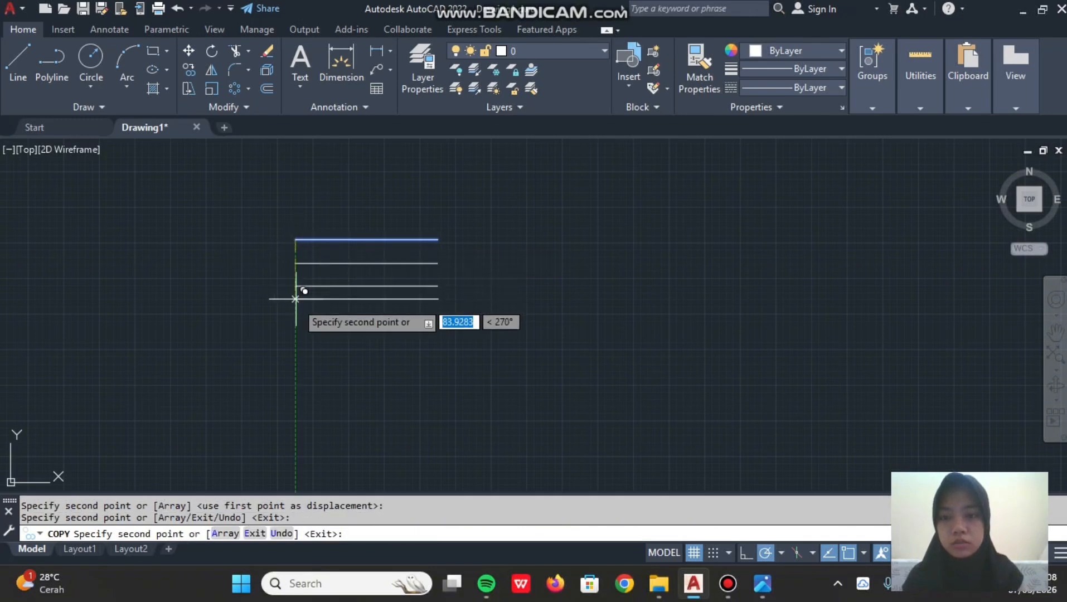
left_click(295, 310)
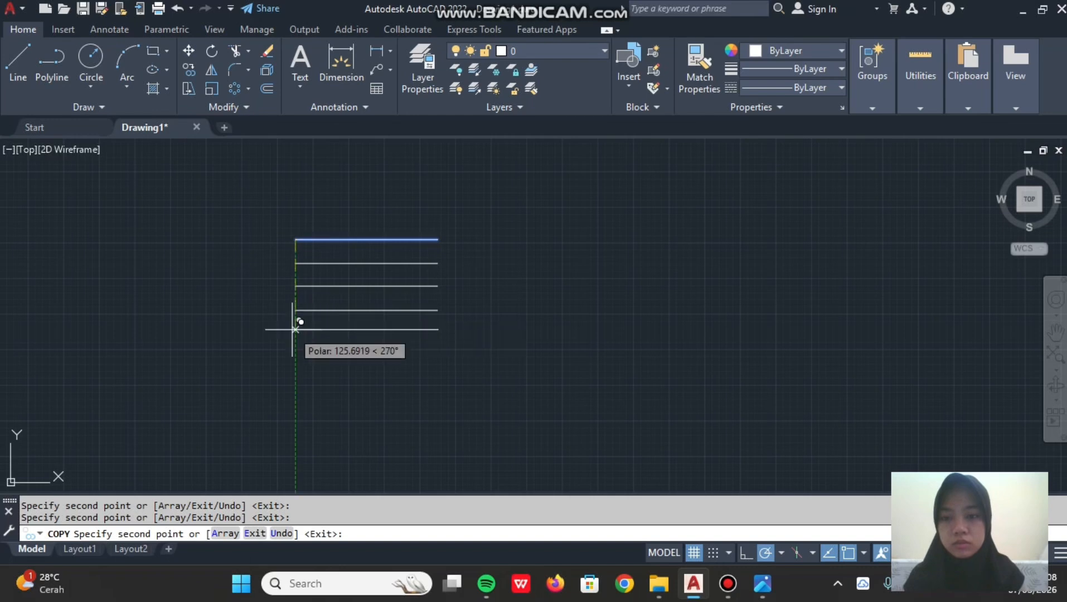
left_click(295, 332)
key("Return")
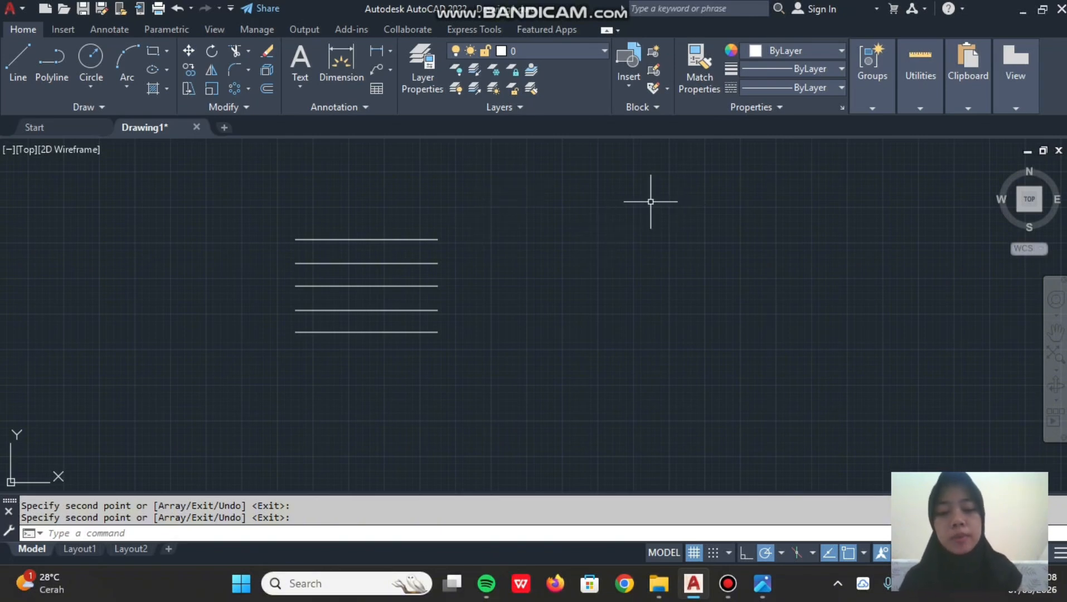
- Draw a vertical line to the right of the five horizontal lines, reaching above and below the whole set
type("l")
key("Return")
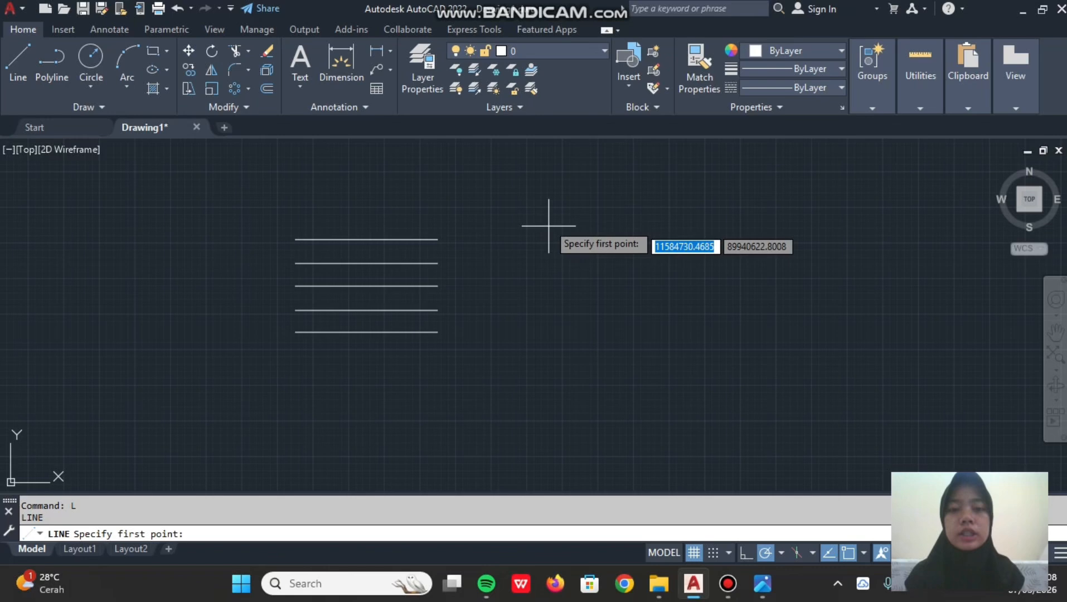
left_click(563, 192)
left_click(563, 413)
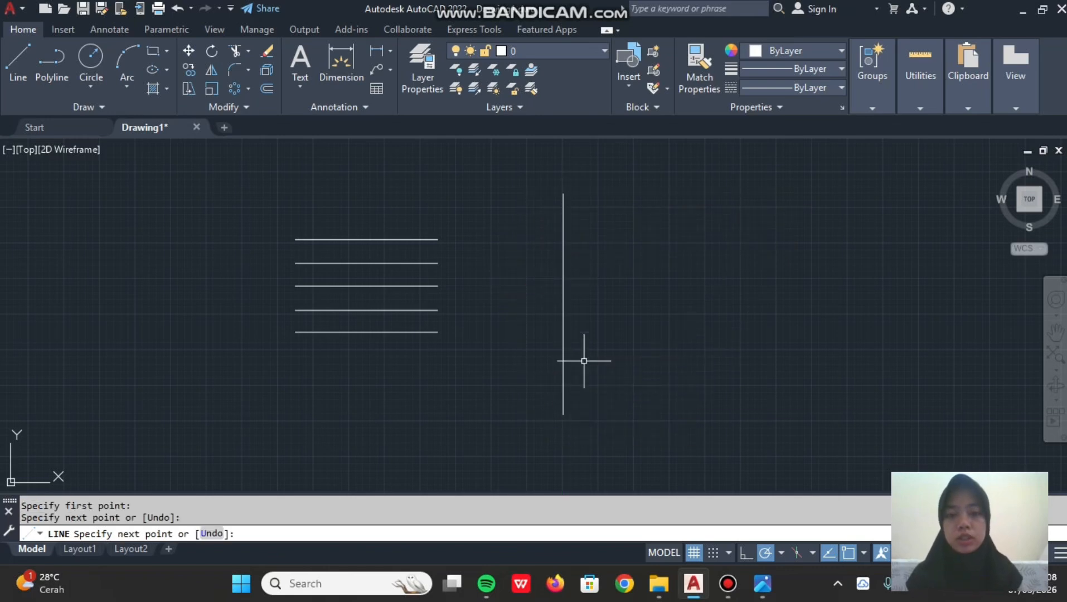
key("Return")
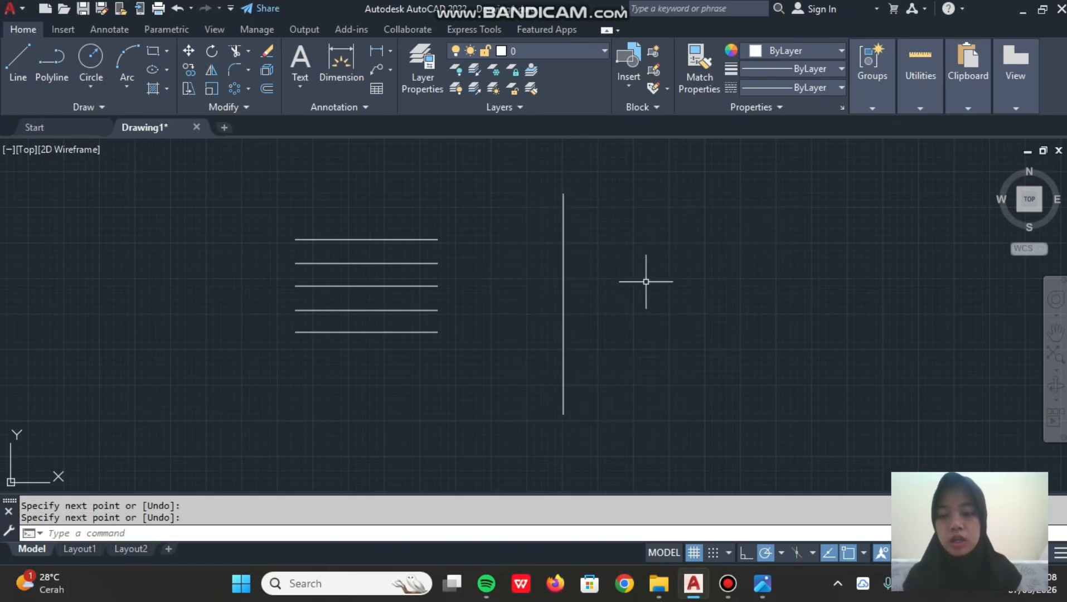
- Try extending all five horizontal lines to the vertical line with a single fence, and undo it
key("Return")
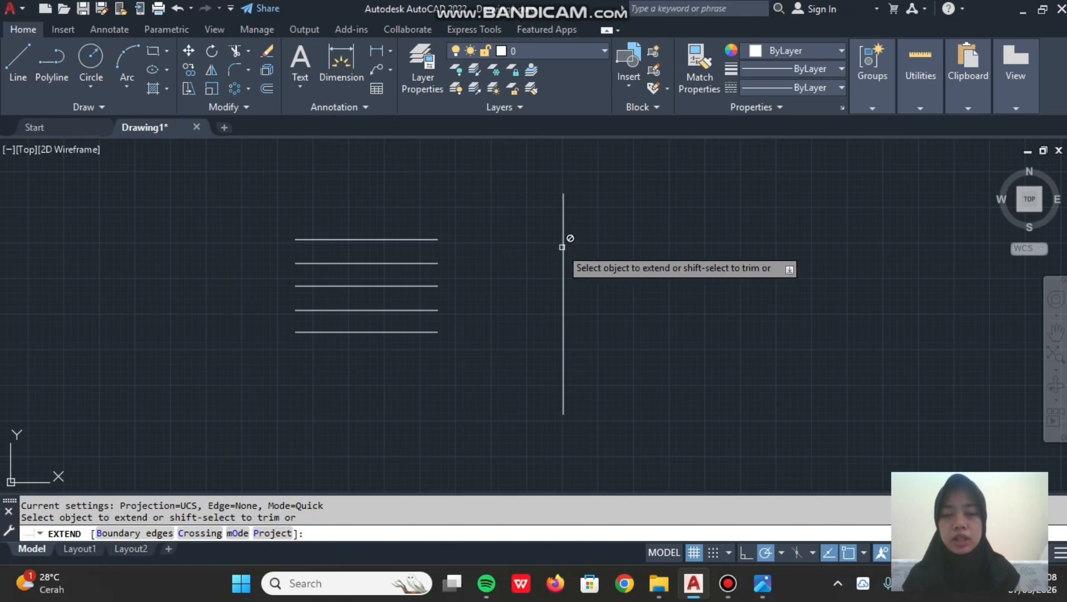
mouse_move(458, 182)
left_mouse_down()
mouse_move(407, 274)
mouse_move(387, 380)
left_mouse_up()
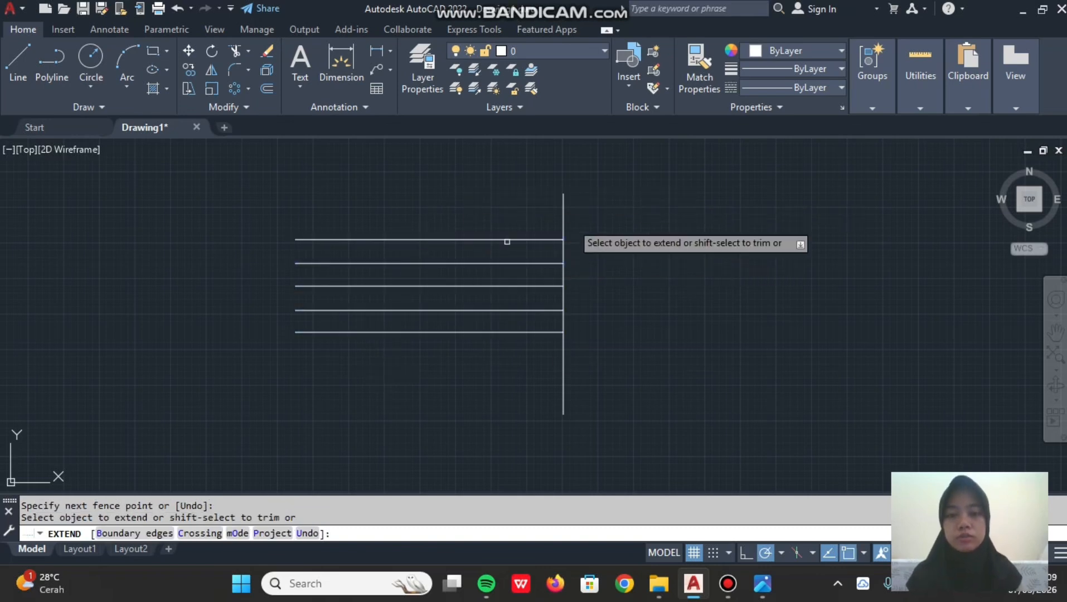
key("ctrl+z")
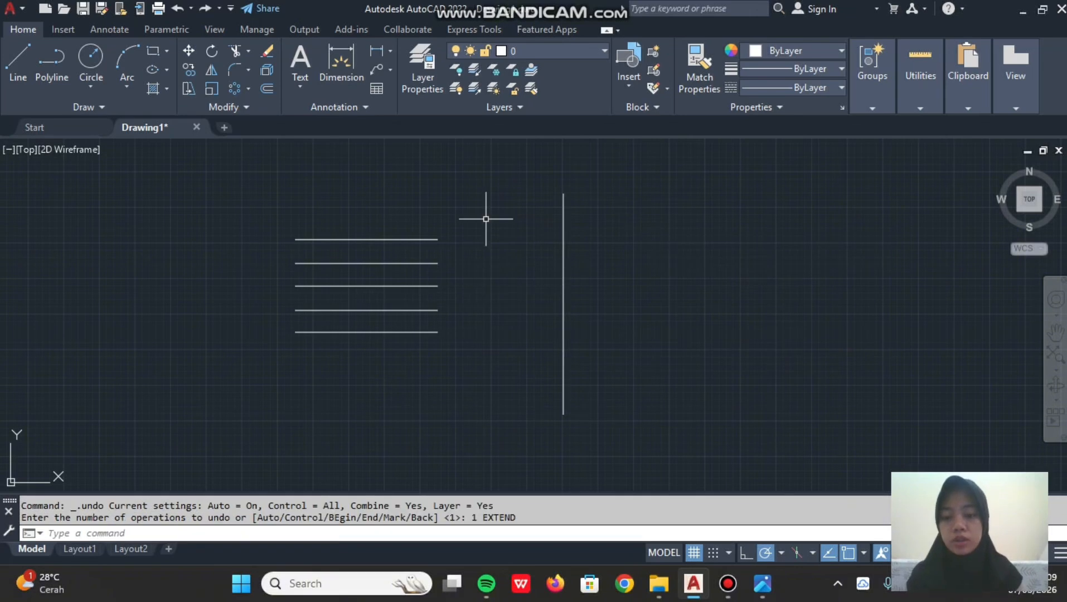
- Extend the five horizontal lines to the vertical line, picking them in turn from top to bottom
type("ex")
key("Return")
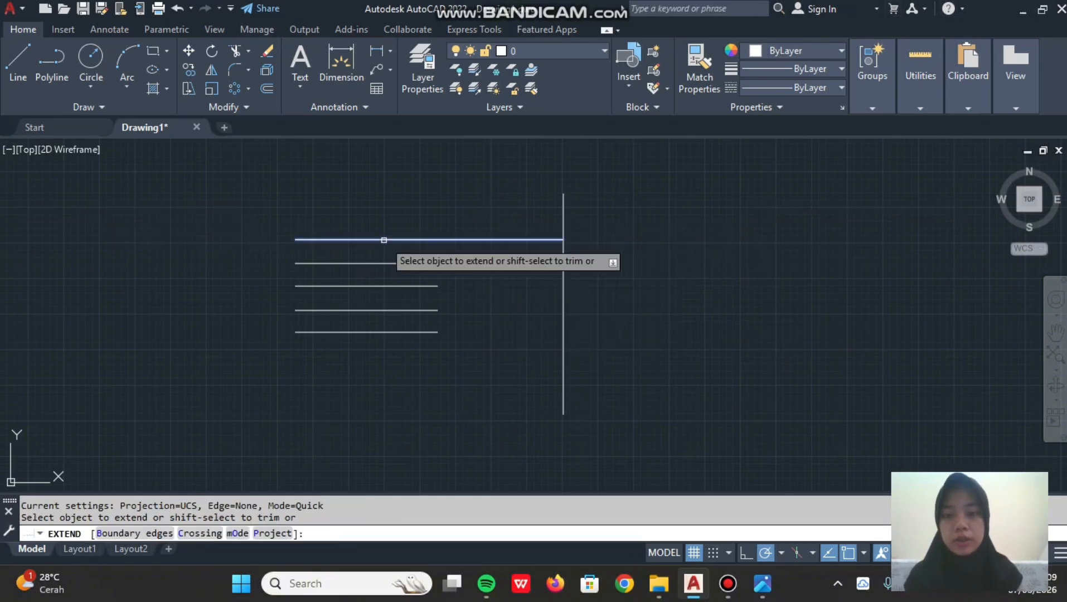
left_click_drag(386, 238, 391, 239)
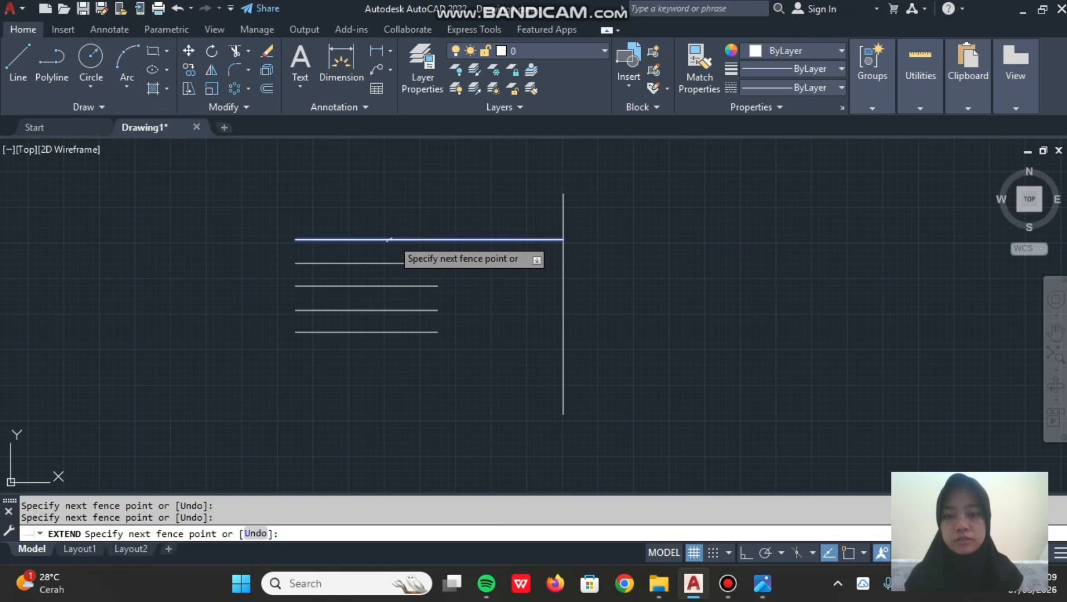
left_click(402, 263)
left_click(415, 286)
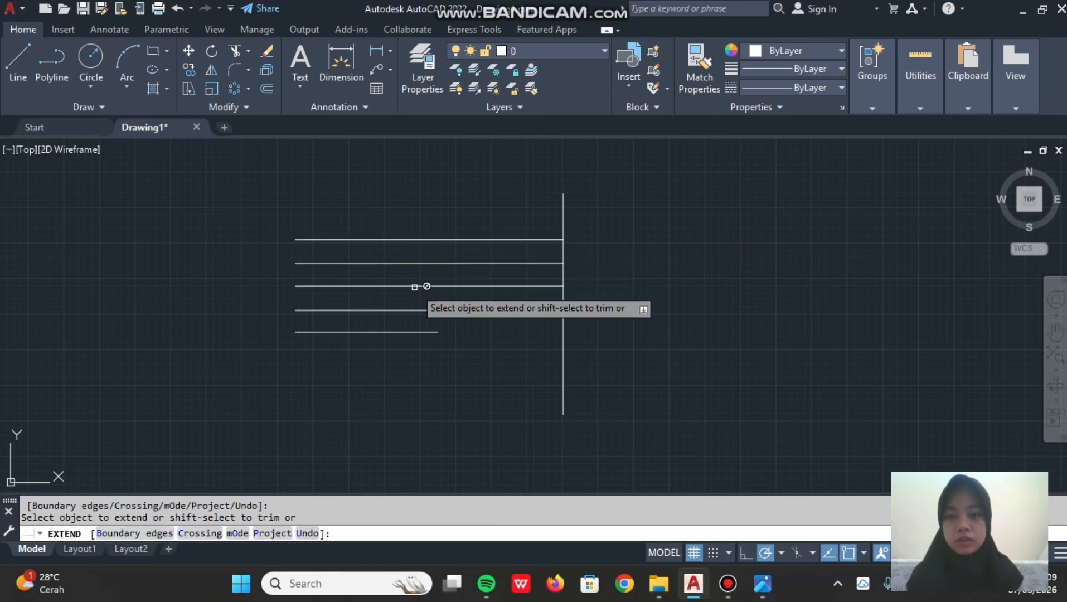
left_click(428, 310)
left_click(428, 333)
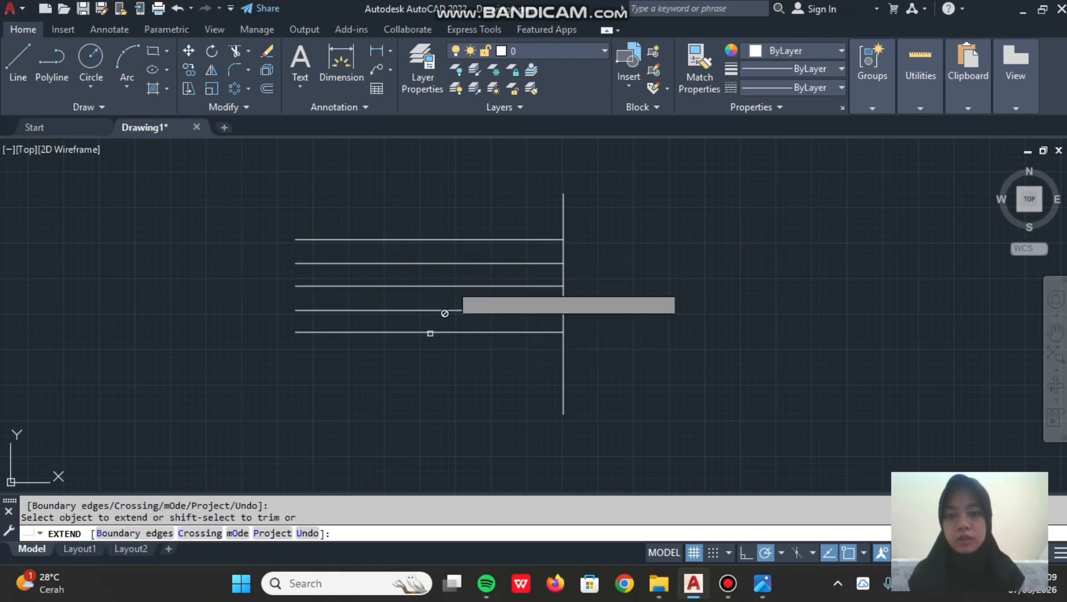
key("Escape")
- Draw a 600 by 800 rectangle in an empty area of the drawing
scroll(475, 201, "down", 2)
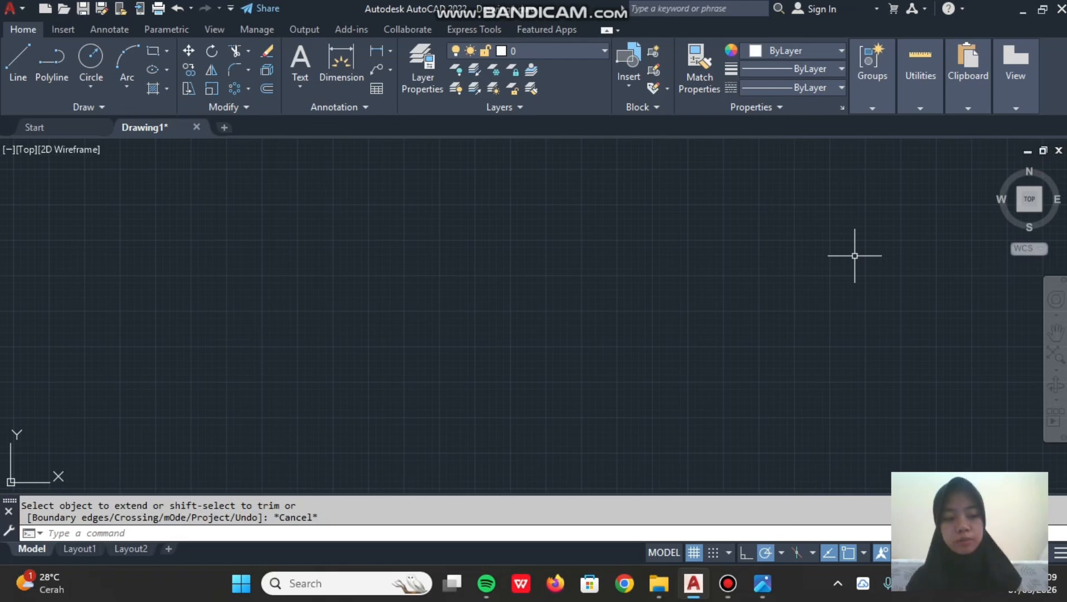
type("REC")
key("Return")
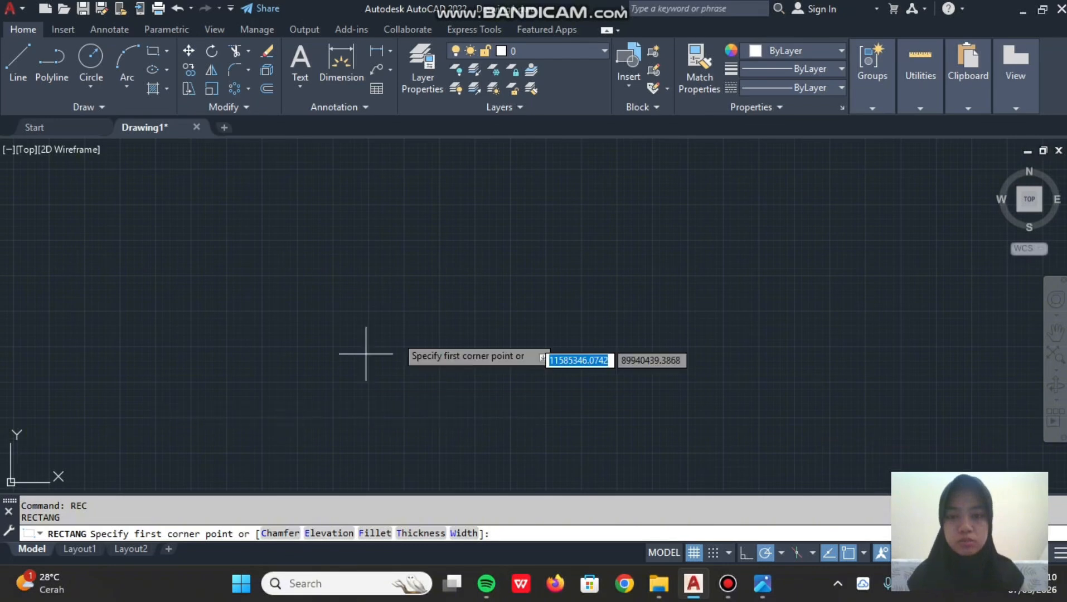
key("Escape")
key("Escape")
type("REC")
key("Return")
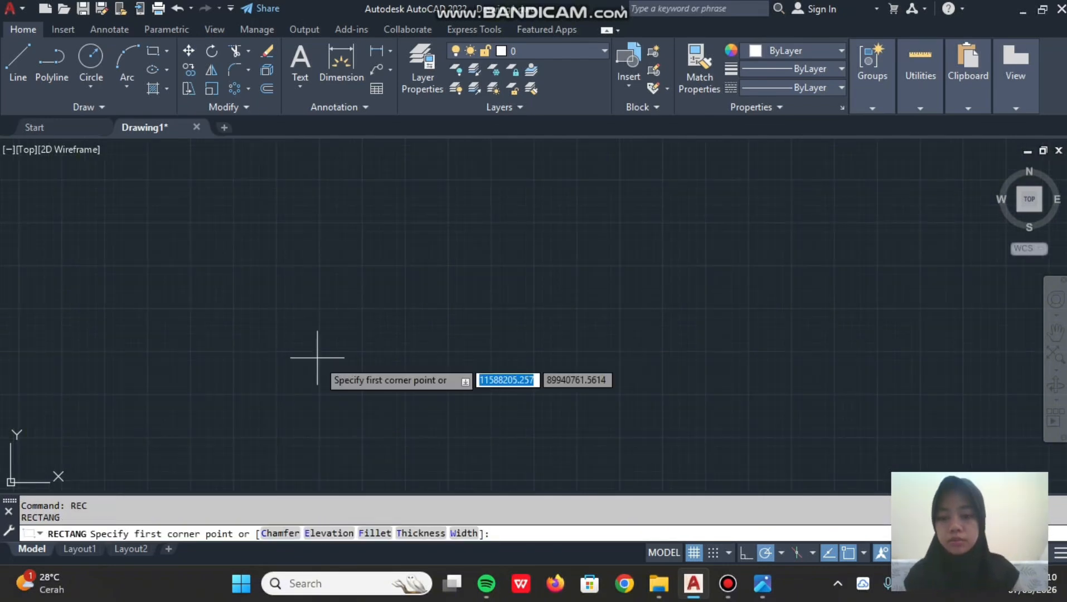
left_click(329, 392)
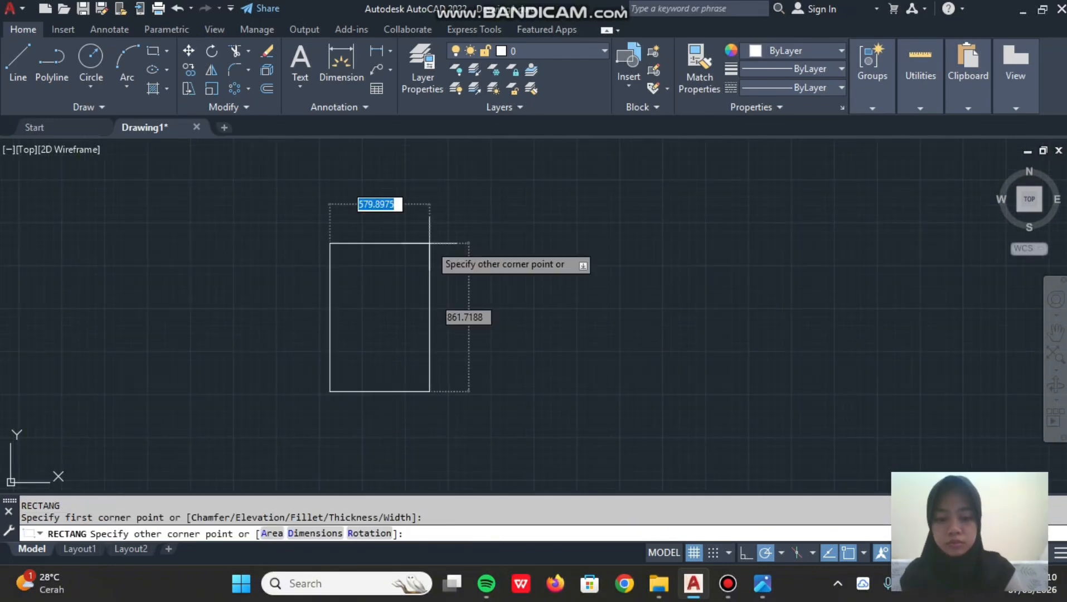
type("600,800")
key("Return")
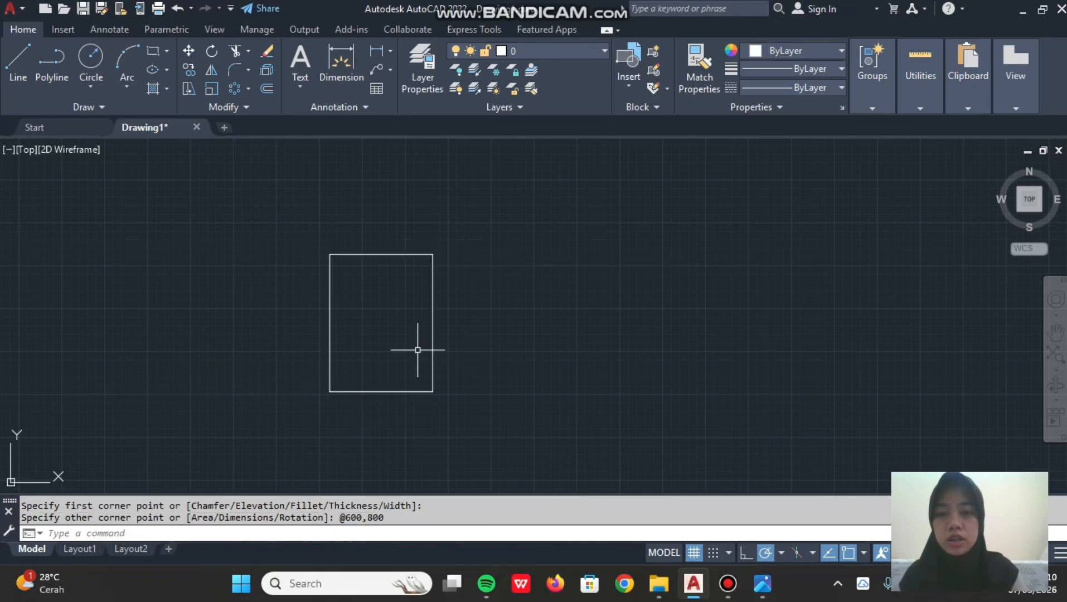
- Draw a 120 by 60 rectangle inside the large rectangle, near its lower-left corner
scroll(359, 341, "up", 2)
scroll(368, 330, "up", 2)
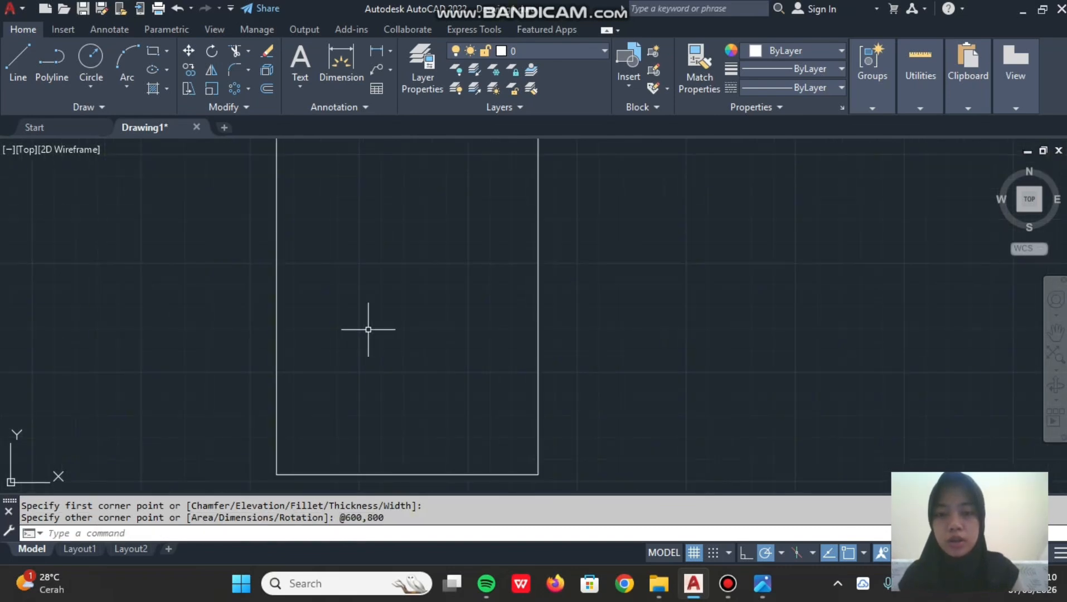
scroll(375, 369, "down", 2)
middle_click_drag(376, 368, 393, 318)
scroll(367, 354, "up", 2)
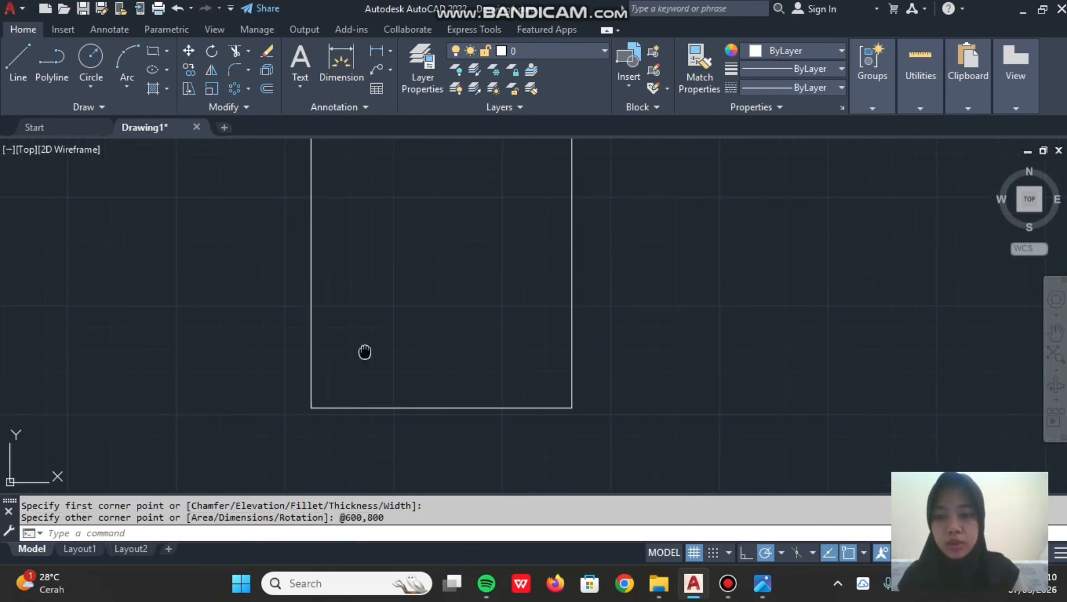
middle_click_drag(365, 352, 374, 322)
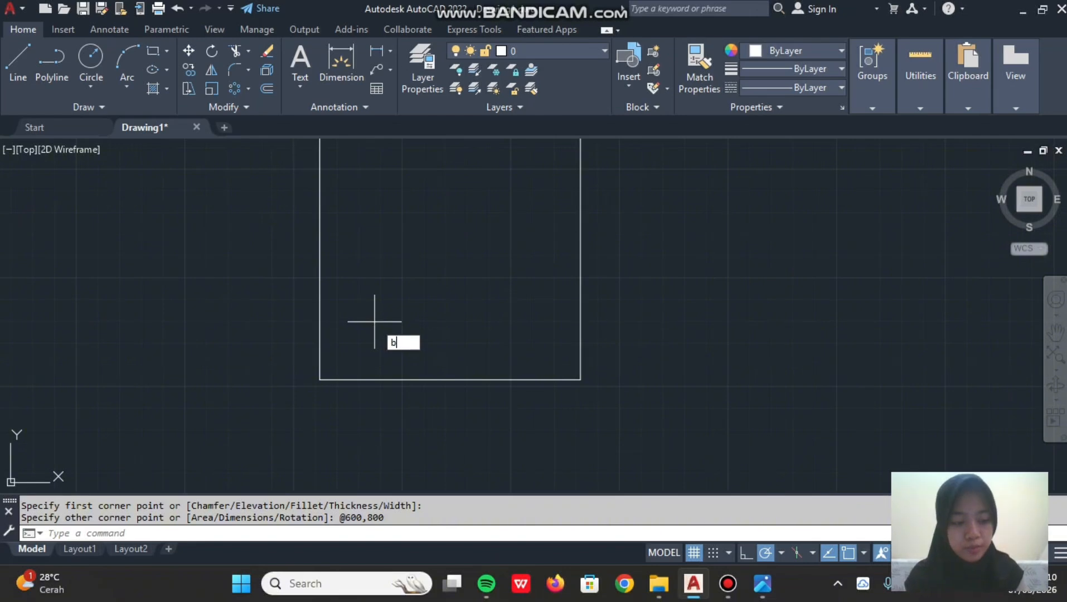
key("Return")
key("Escape")
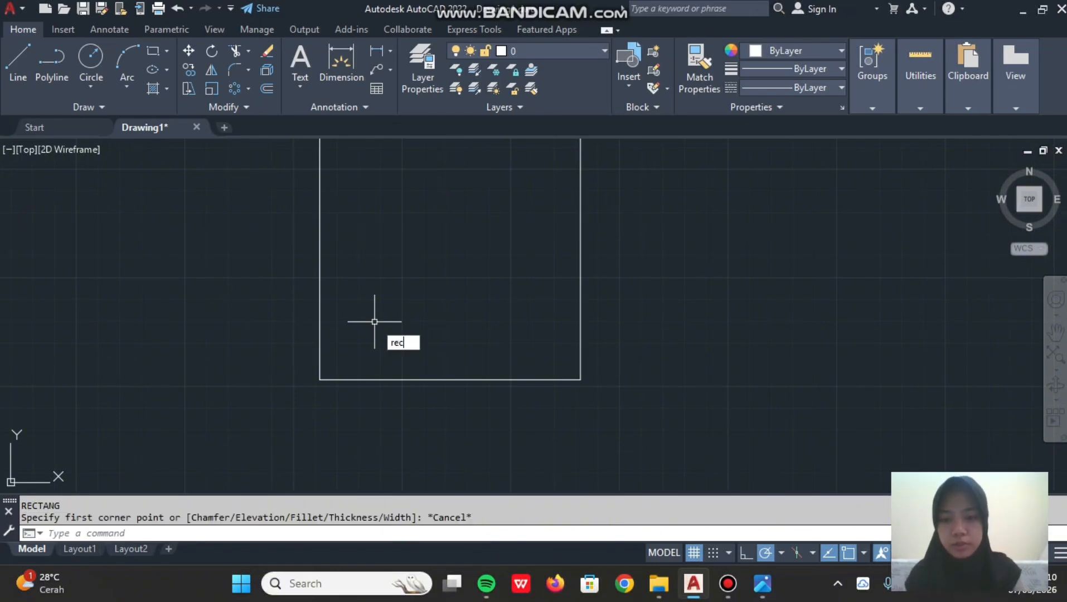
key("Return")
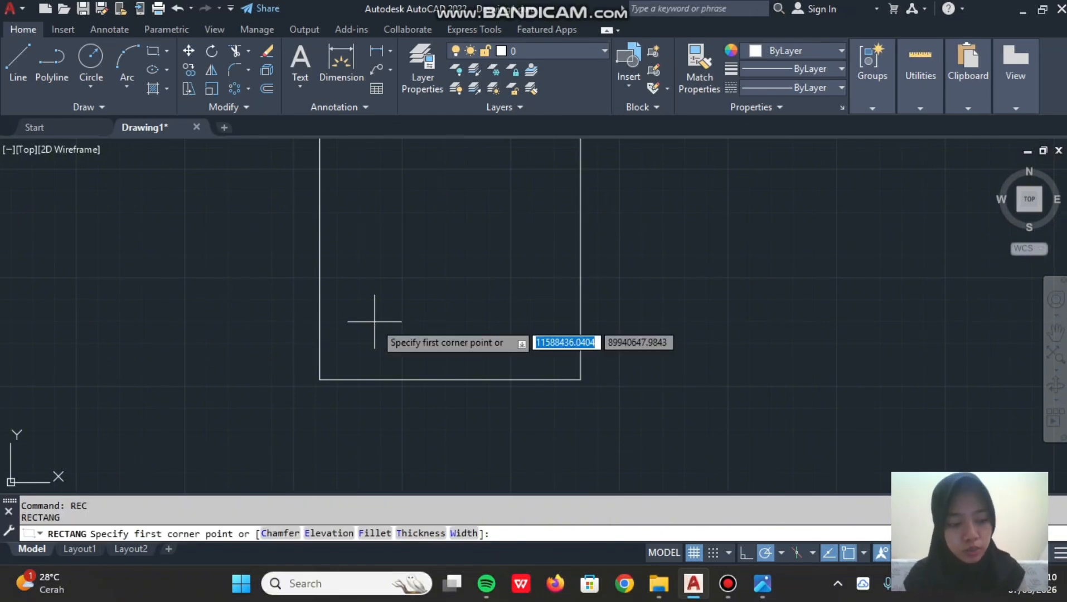
left_click(333, 350)
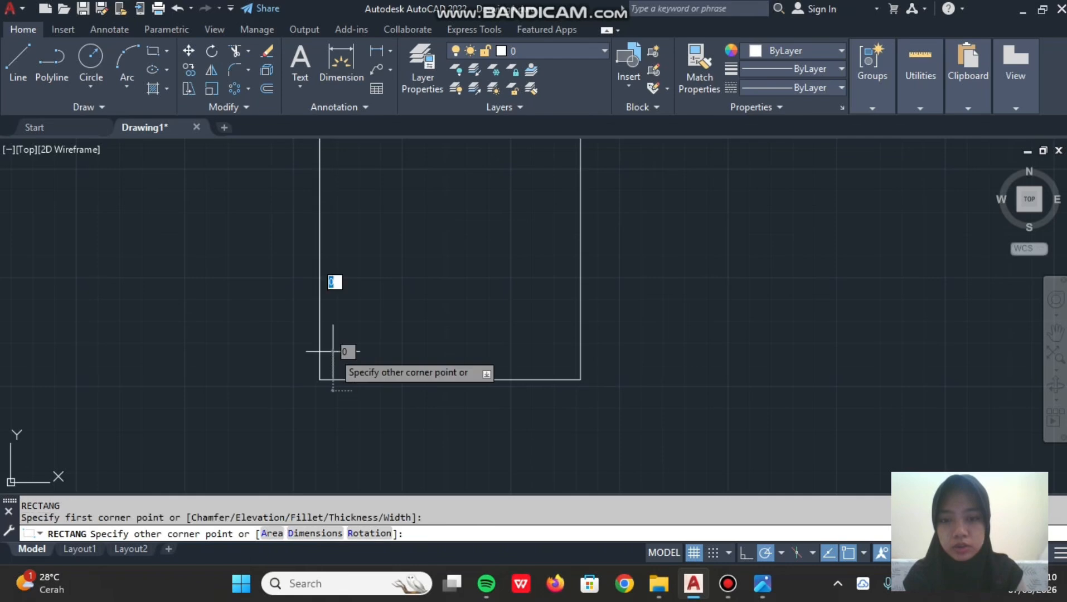
type("120,60")
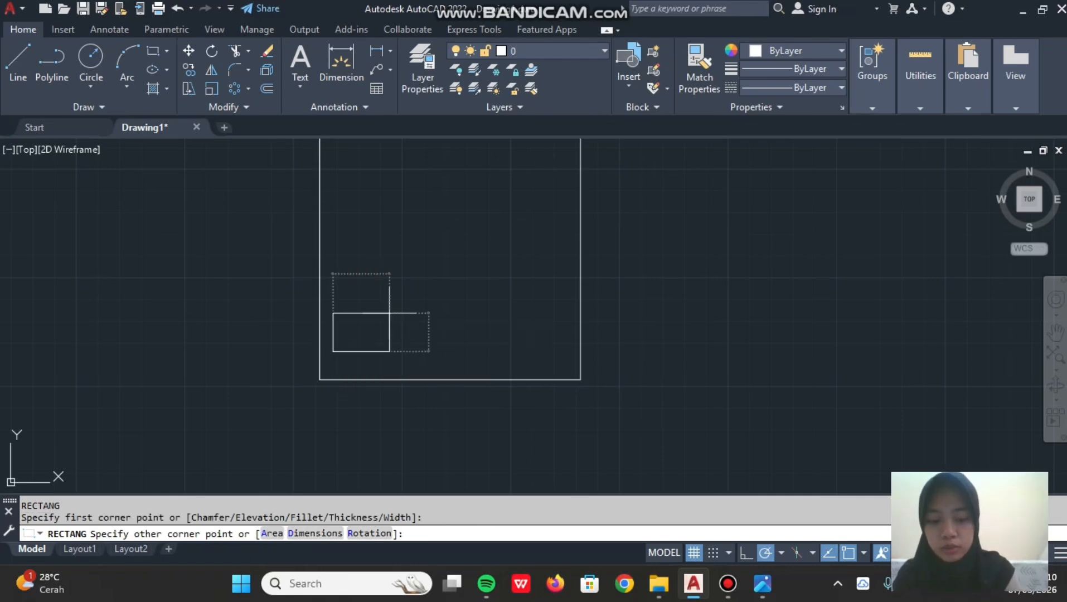
key("Return")
- Draw a 40 by 40 square just above the 120 by 60 rectangle, near its left end
scroll(335, 358, "up", 1)
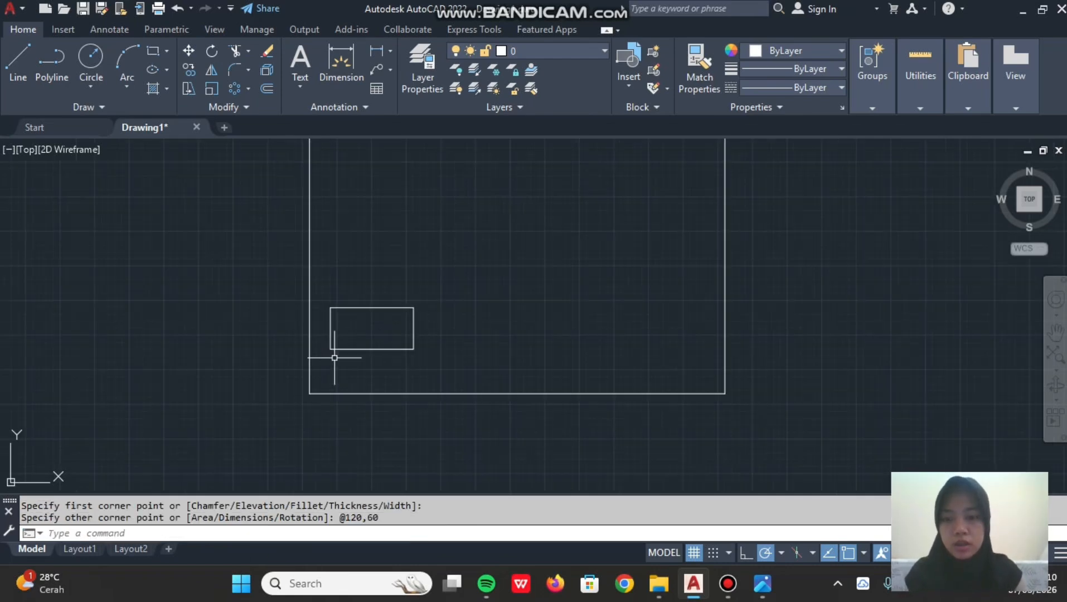
key("Return")
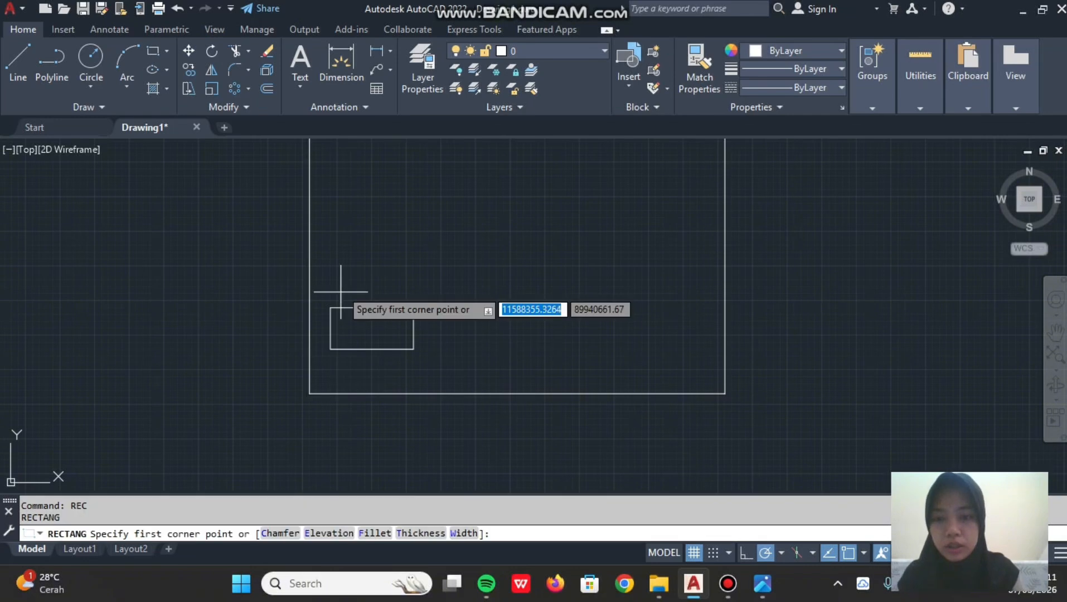
left_click(338, 298)
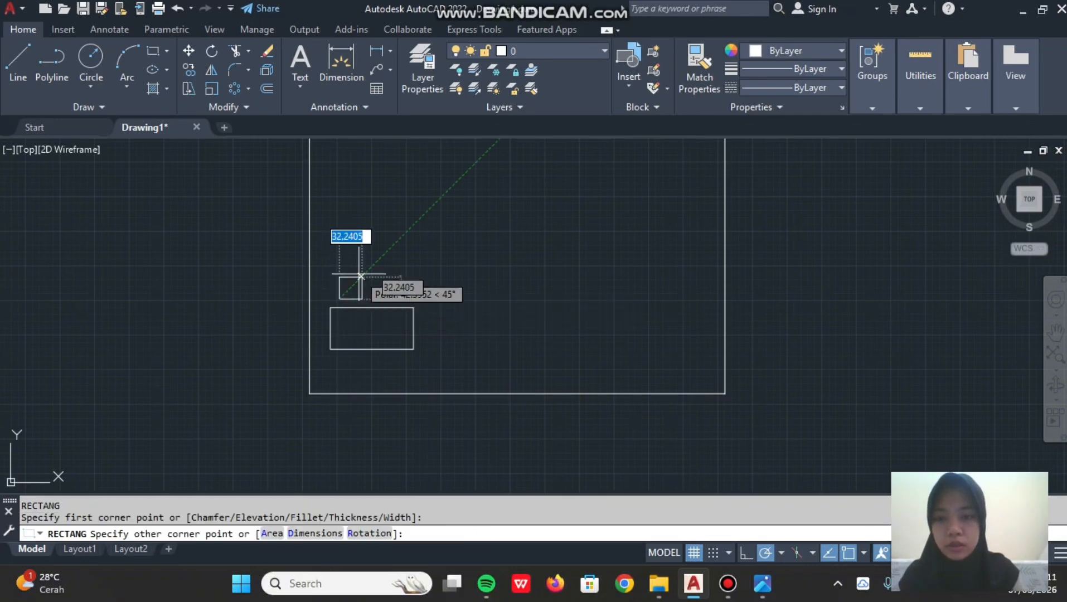
type("40,40")
key("Return")
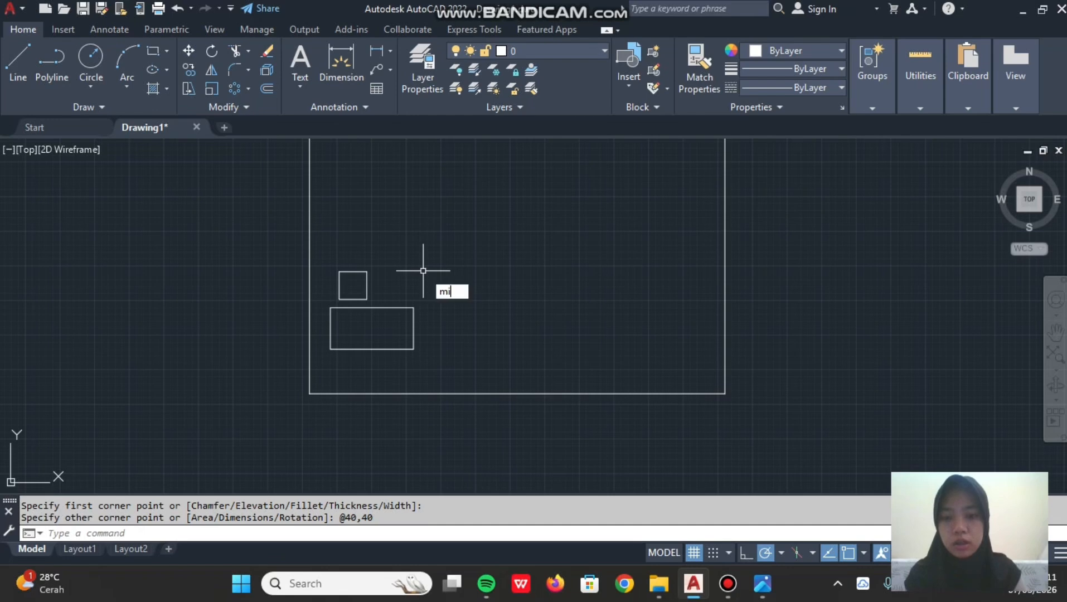
- Mirror the small square about the vertical centreline of the 120 by 60 rectangle, keeping the source object
type("mi")
key("Return")
left_click(366, 293)
key("Return")
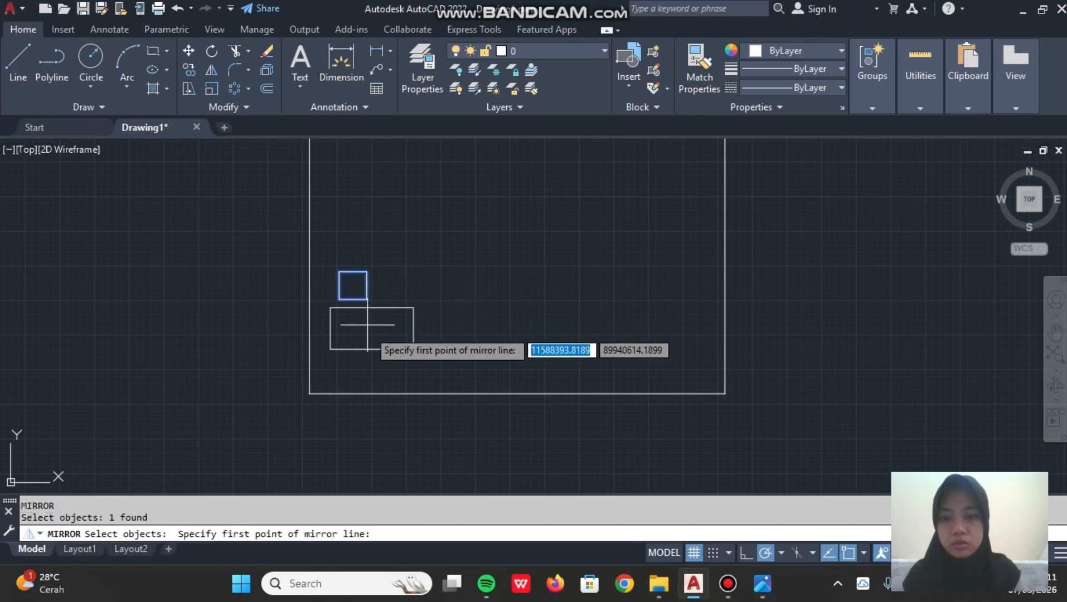
left_click(372, 307)
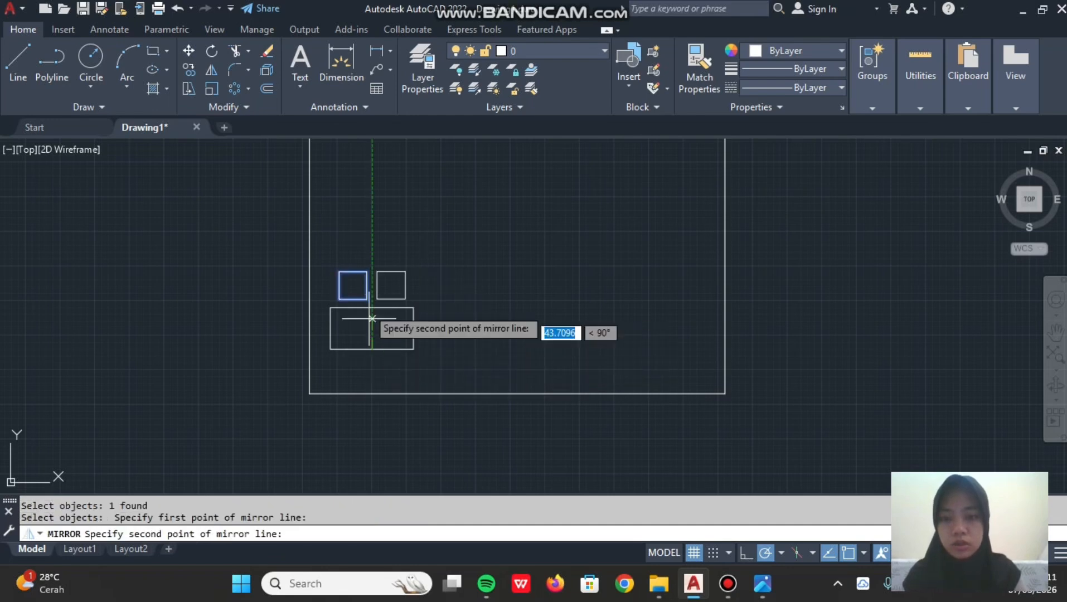
left_click(372, 348)
left_click(407, 361)
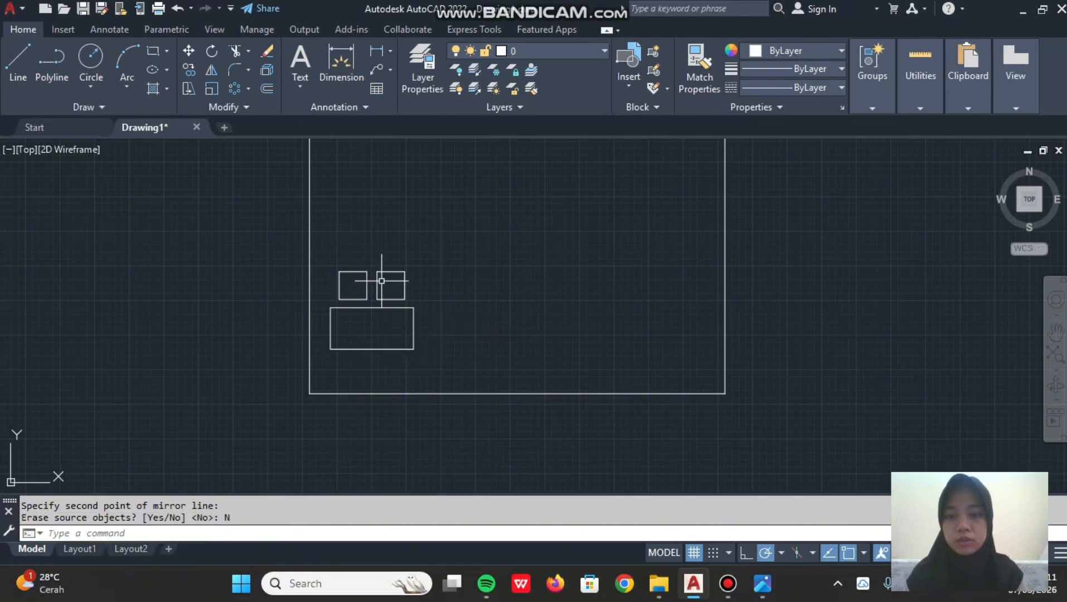
- Create a rectangular array from the 120 by 60 rectangle and the two squares above it
scroll(471, 274, "down", 2)
scroll(471, 274, "up", 1)
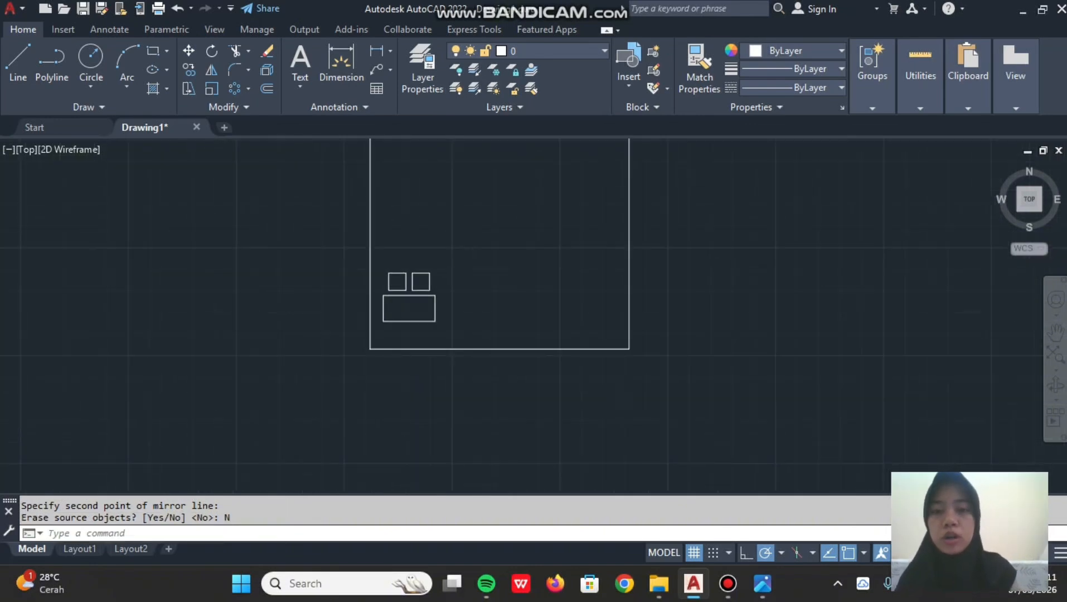
scroll(471, 269, "up", 1)
scroll(472, 269, "down", 1)
left_click(467, 259)
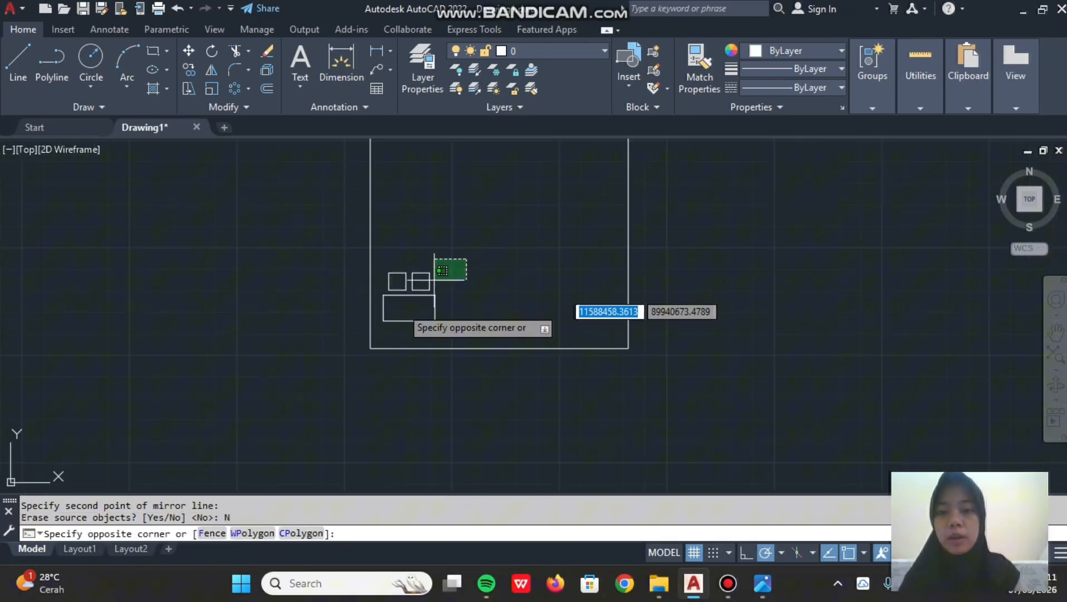
left_click(366, 332)
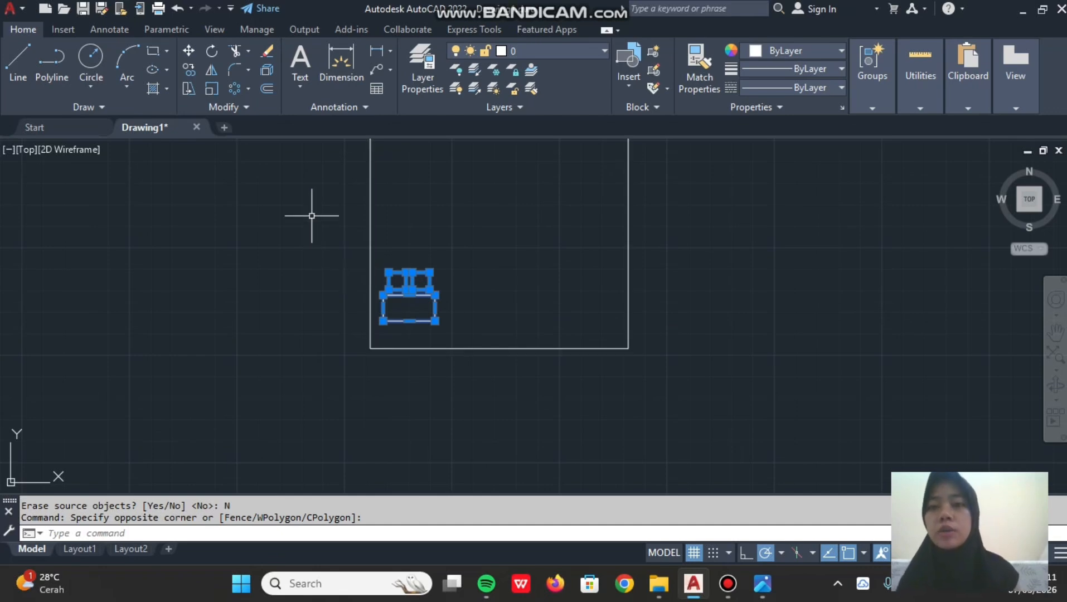
left_click(248, 88)
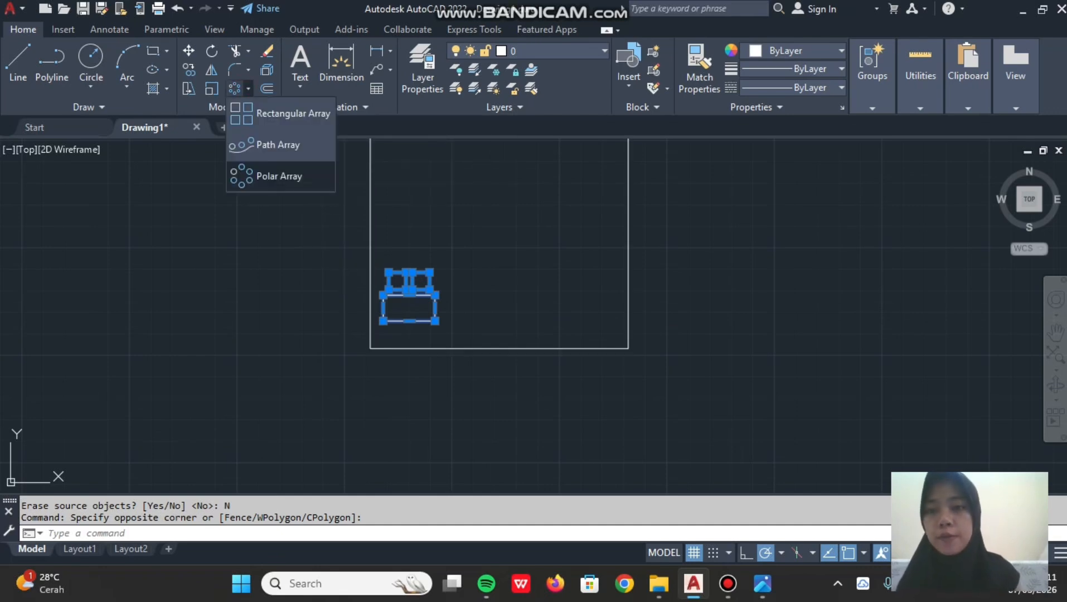
left_click(259, 112)
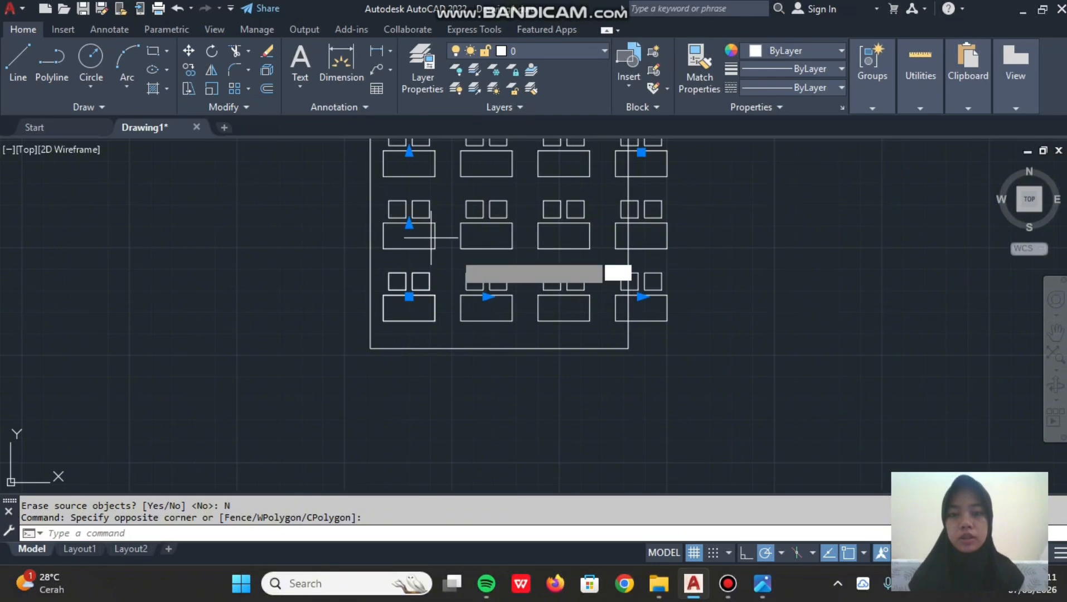
- Set the array to 3 columns and 6 rows
scroll(546, 270, "down", 1)
middle_click_drag(545, 271, 478, 331)
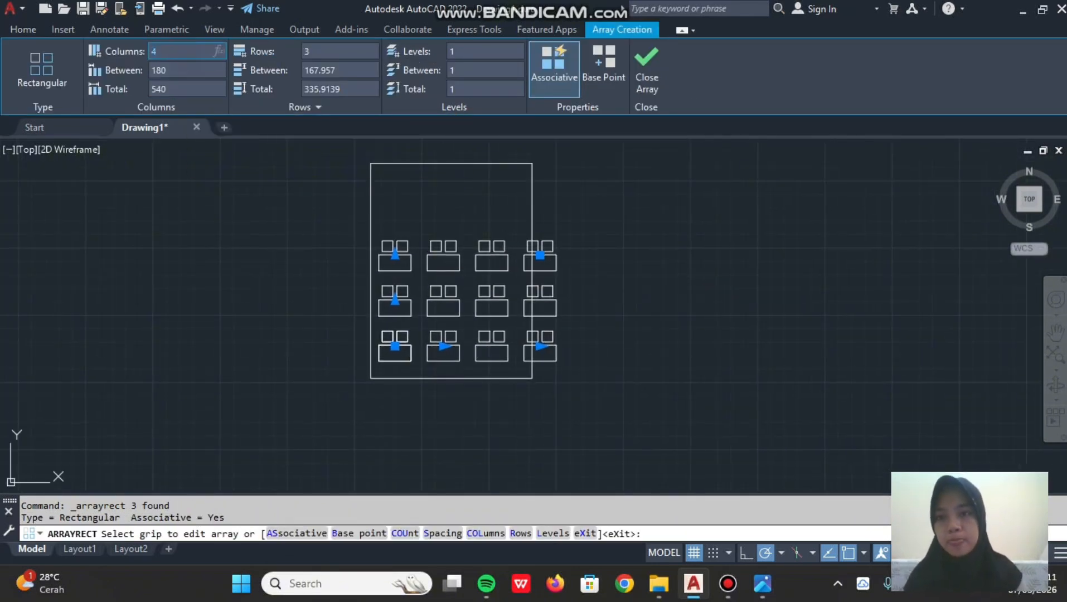
type("3")
key("Return")
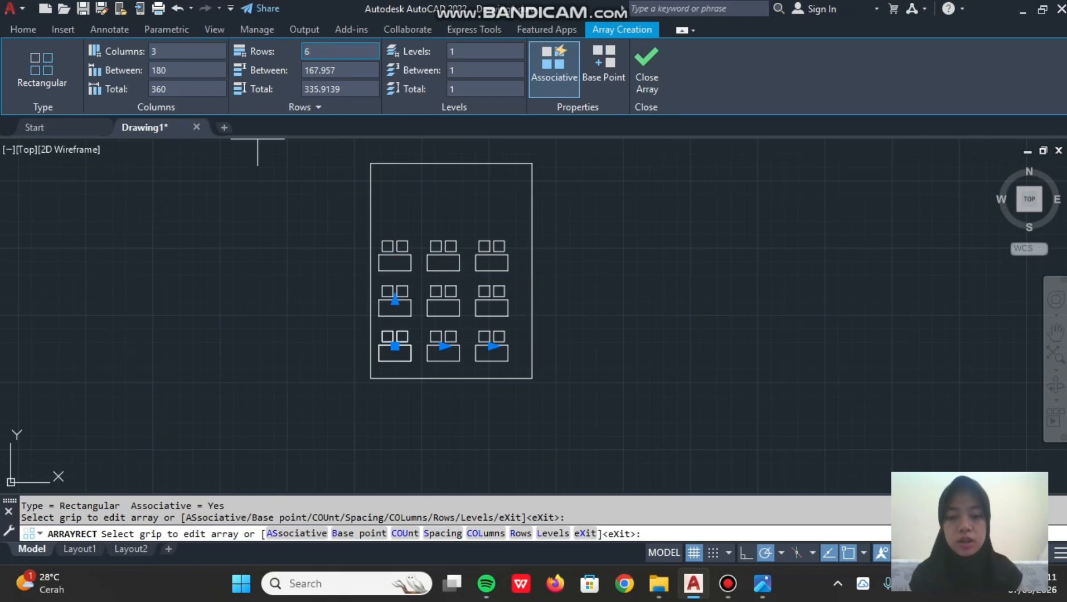
type("6")
key("Return")
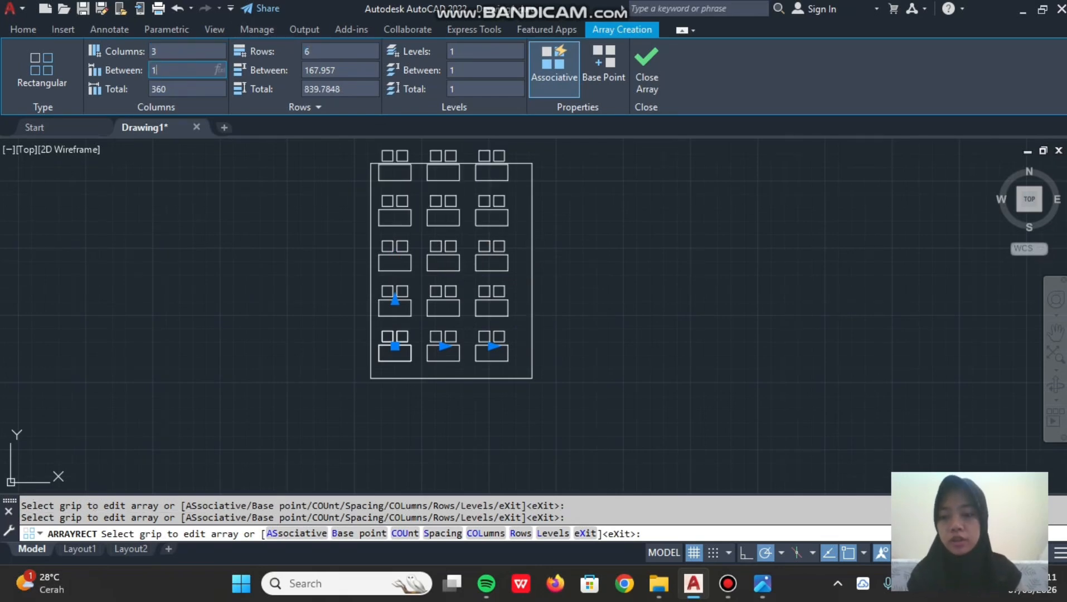
- Try column spacings of 120 and 200 for the array, and settle on 210
type("120")
key("Return")
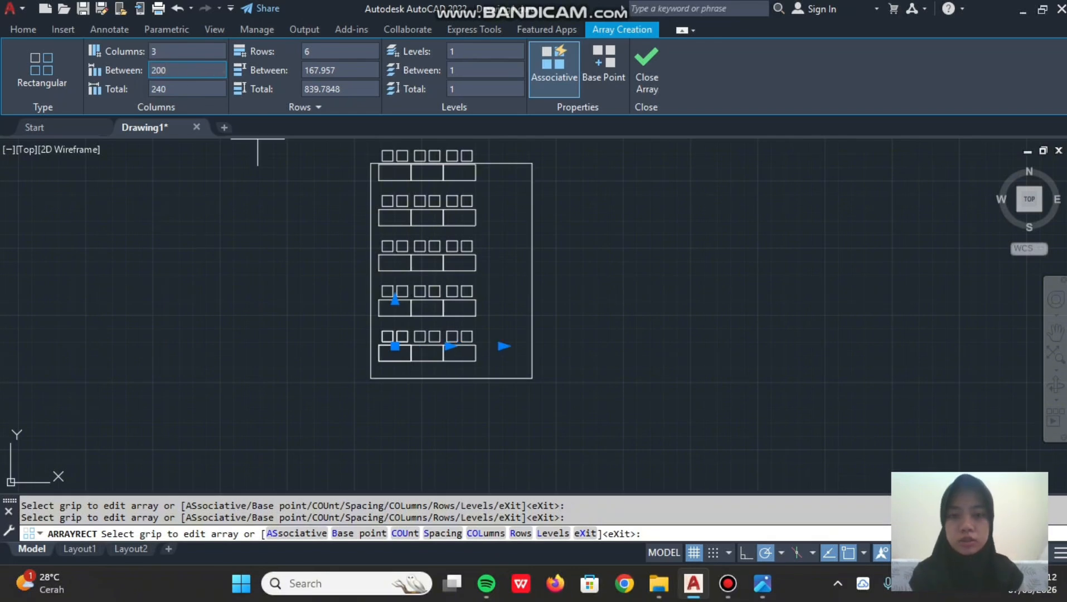
type("200")
key("Return")
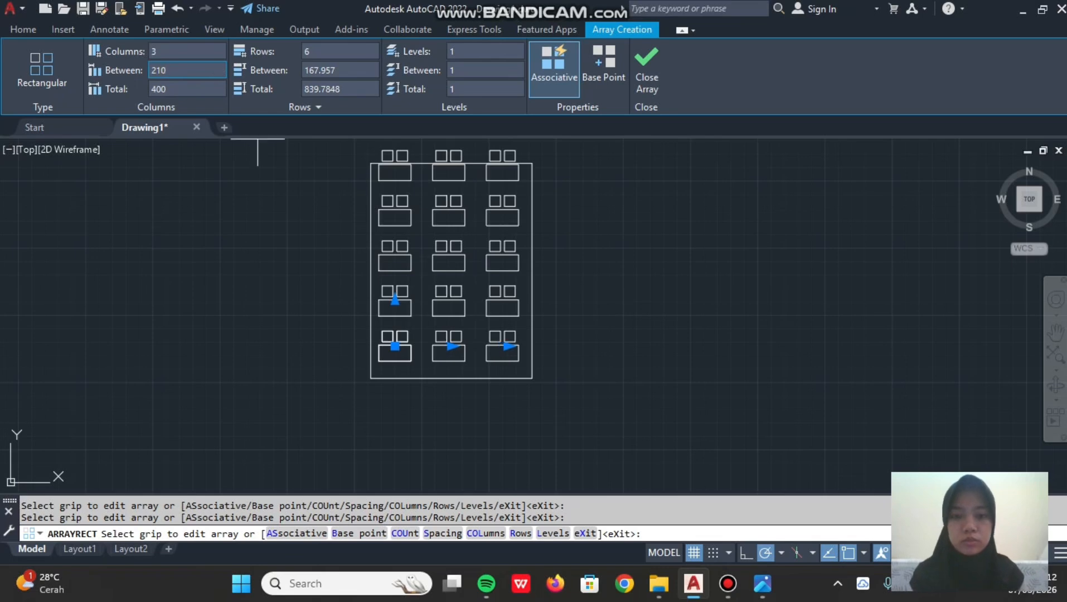
key("Return")
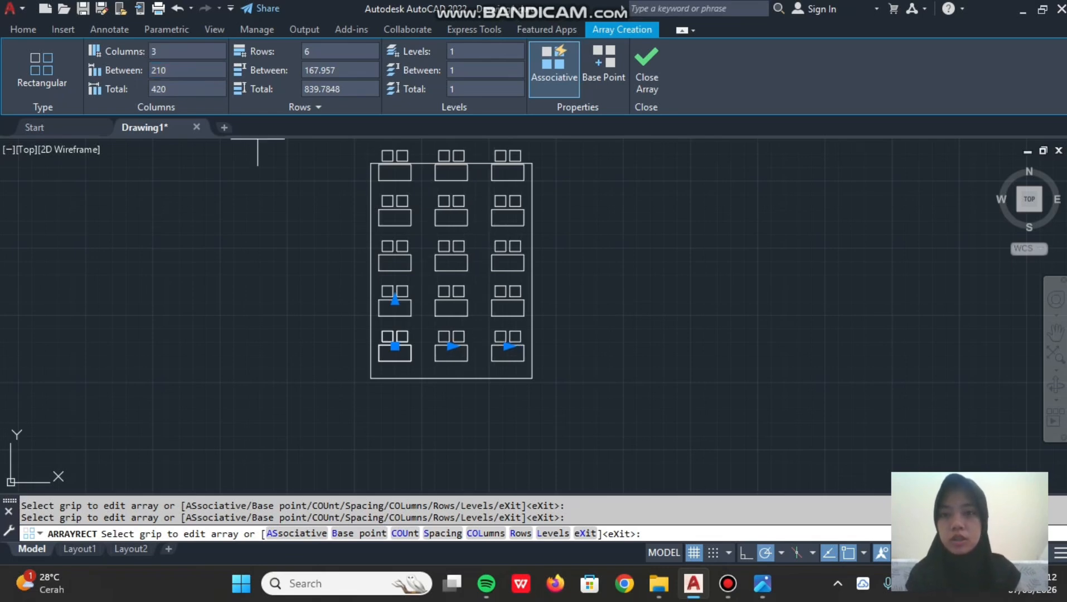
- Try a row spacing of 180, replace it with 120, and finish the array
left_click(339, 68)
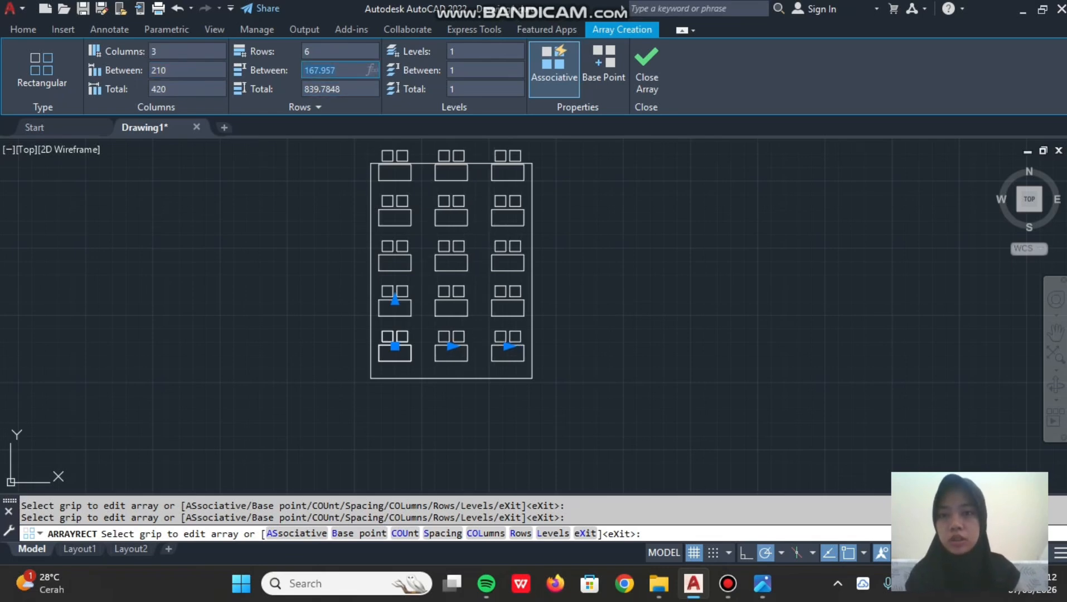
type("180")
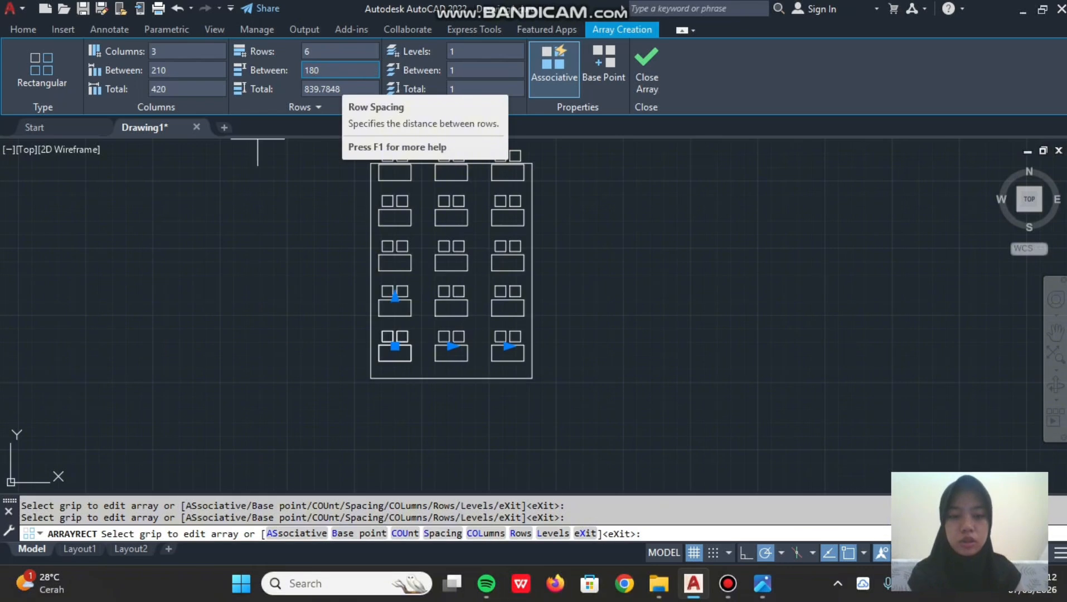
left_click(338, 71)
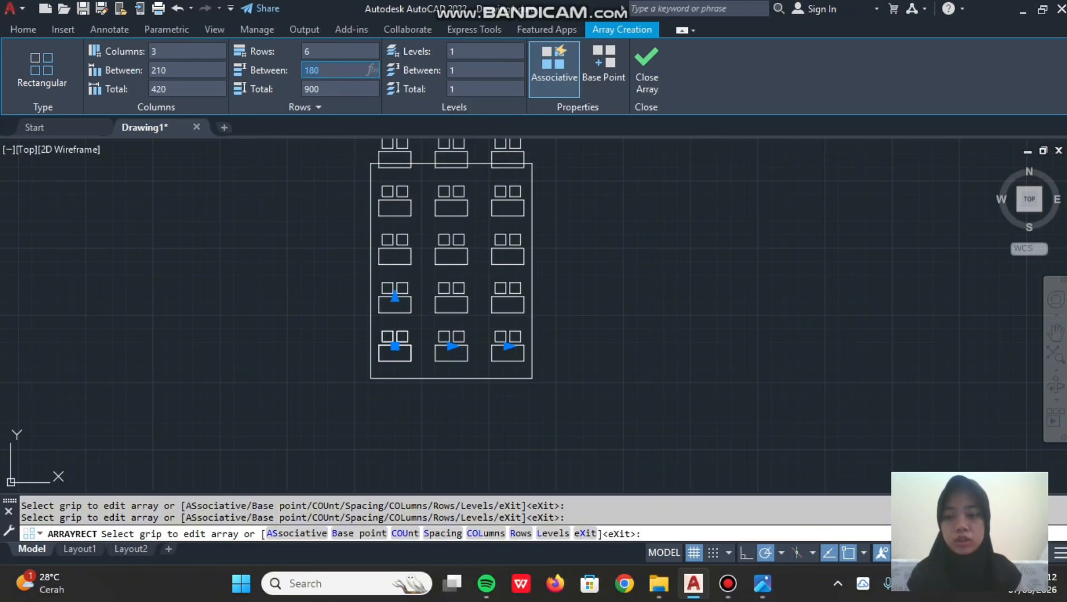
type("120")
key("Return")
key("Return")
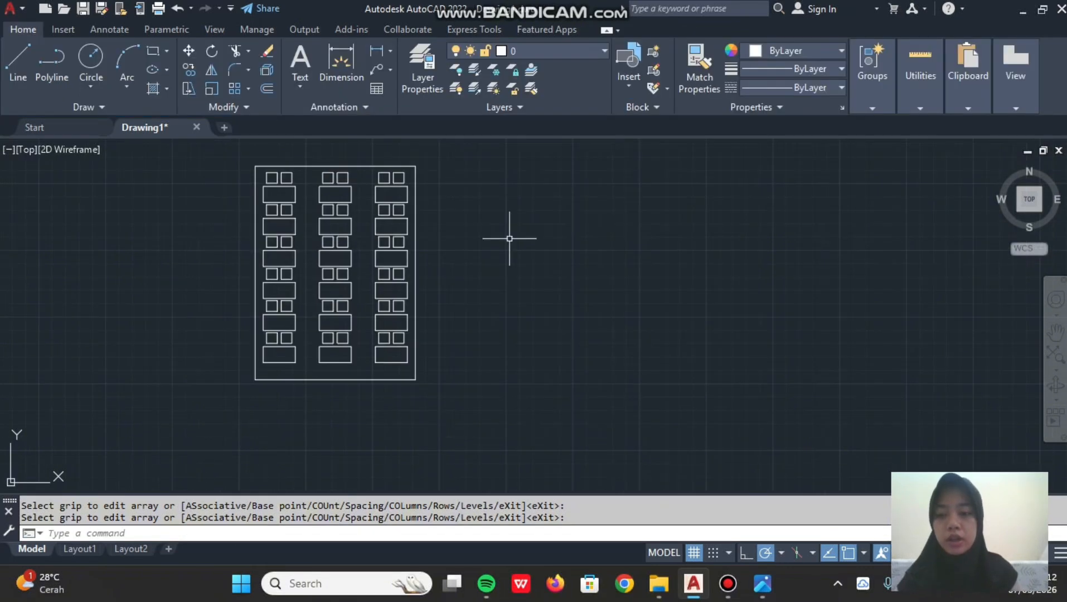
- Draw a wavy four-point spline with one crest and one trough in an empty area of the drawing
mouse_move(448, 293)
middle_mouse_down()
mouse_move(221, 292)
mouse_move(88, 321)
mouse_move(28, 312)
middle_mouse_up()
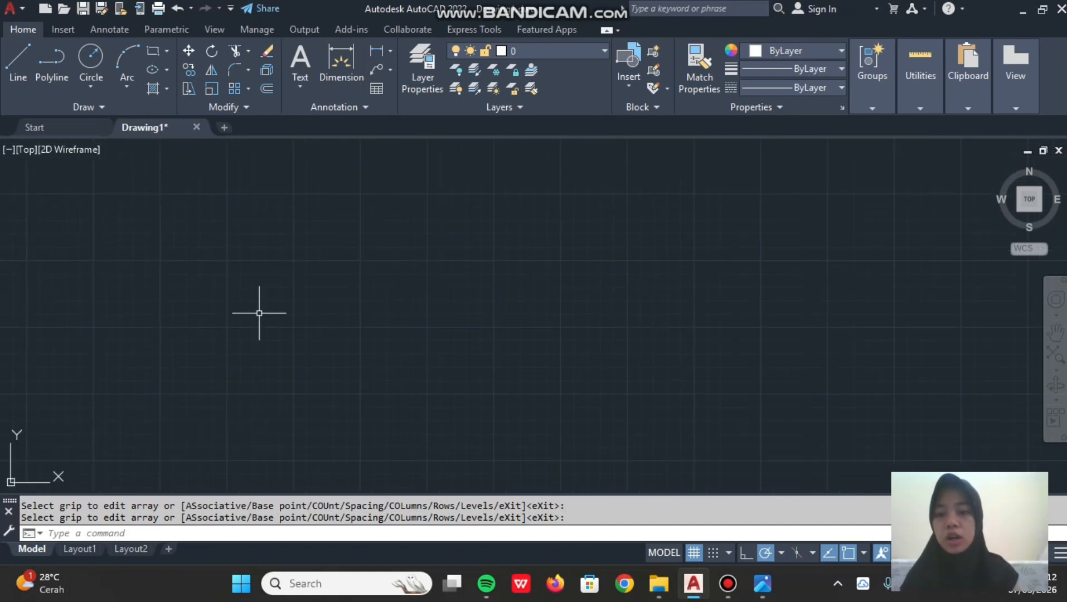
scroll(259, 313, "down", 2)
middle_click_drag(259, 313, 196, 302)
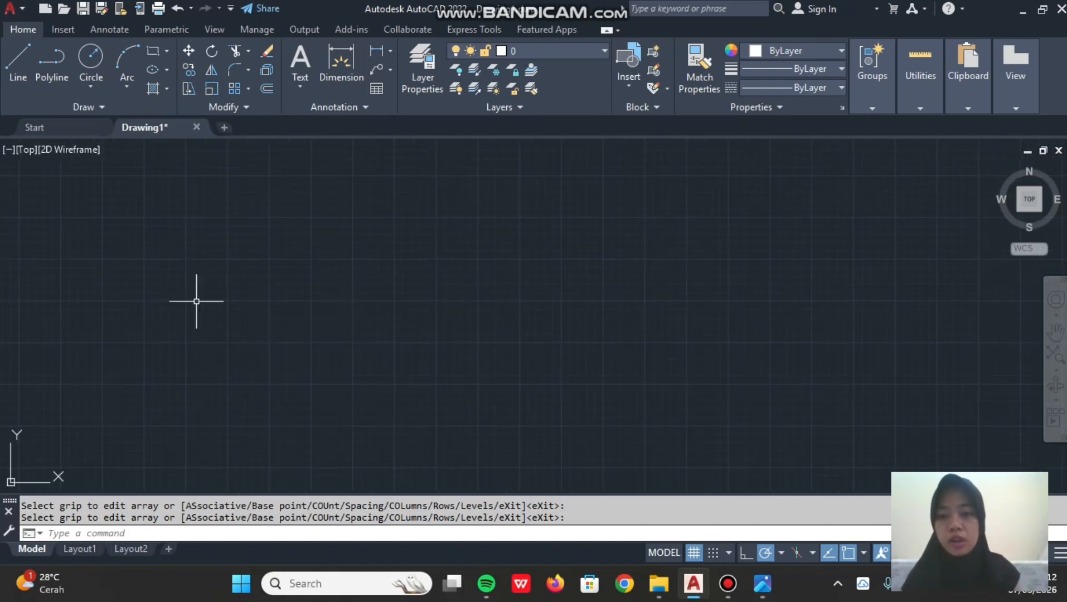
type("spl")
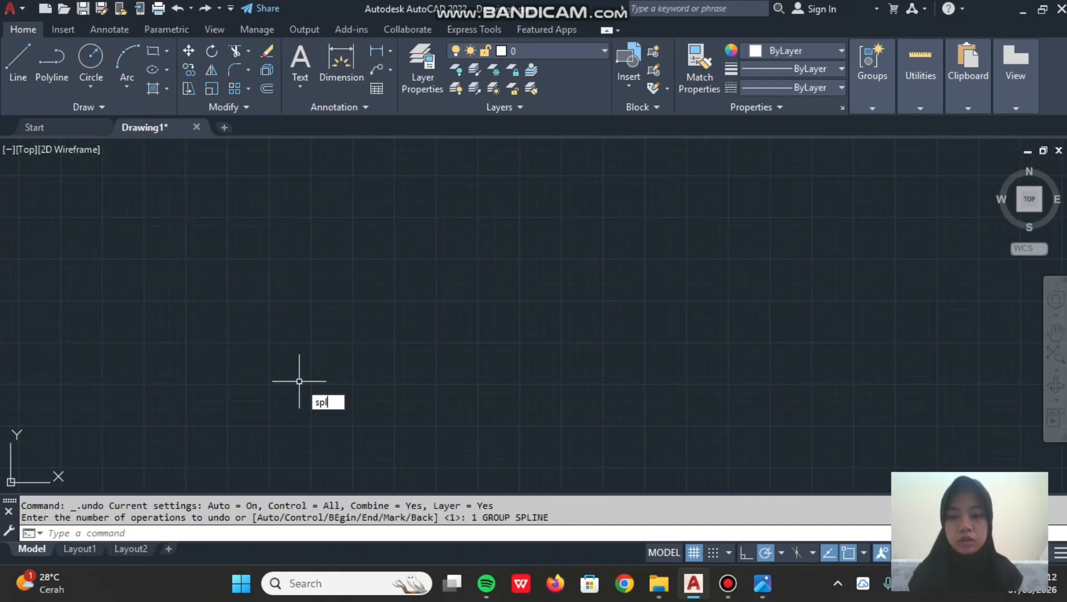
key("Return")
left_click(223, 331)
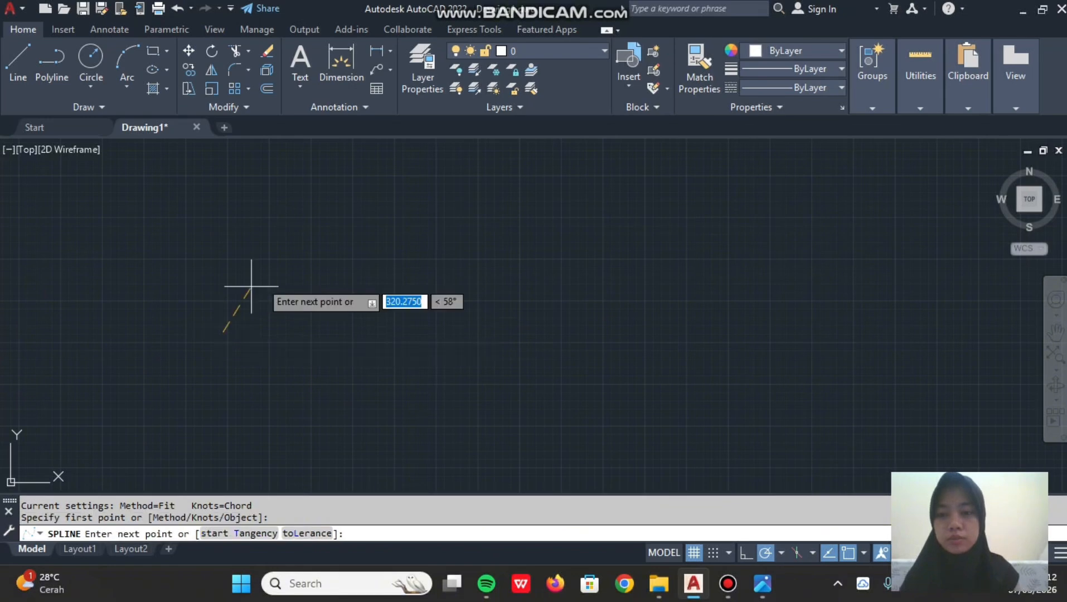
left_click(316, 265)
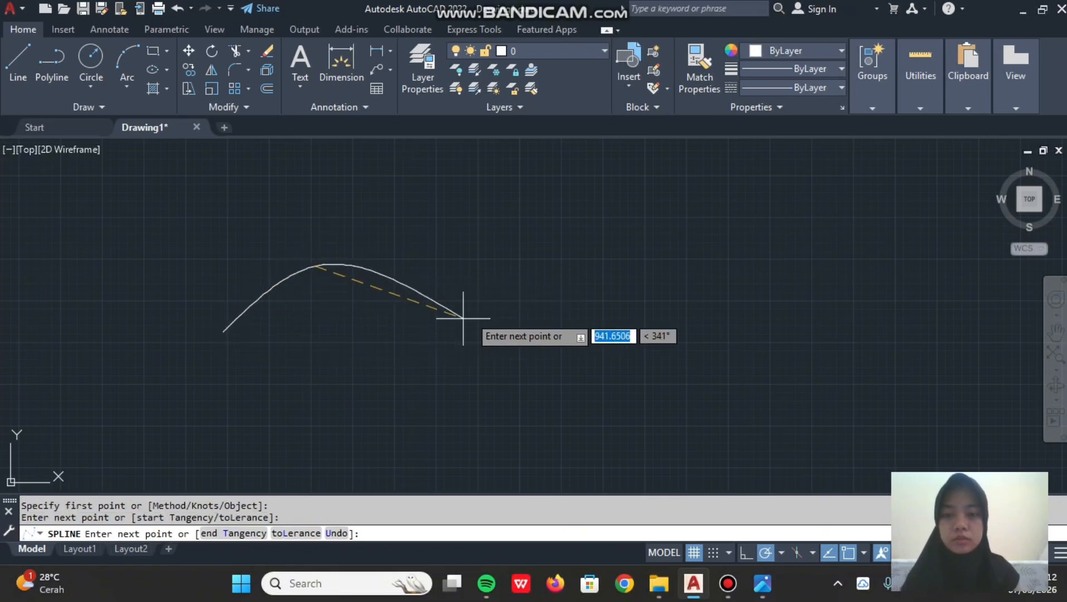
left_click(518, 334)
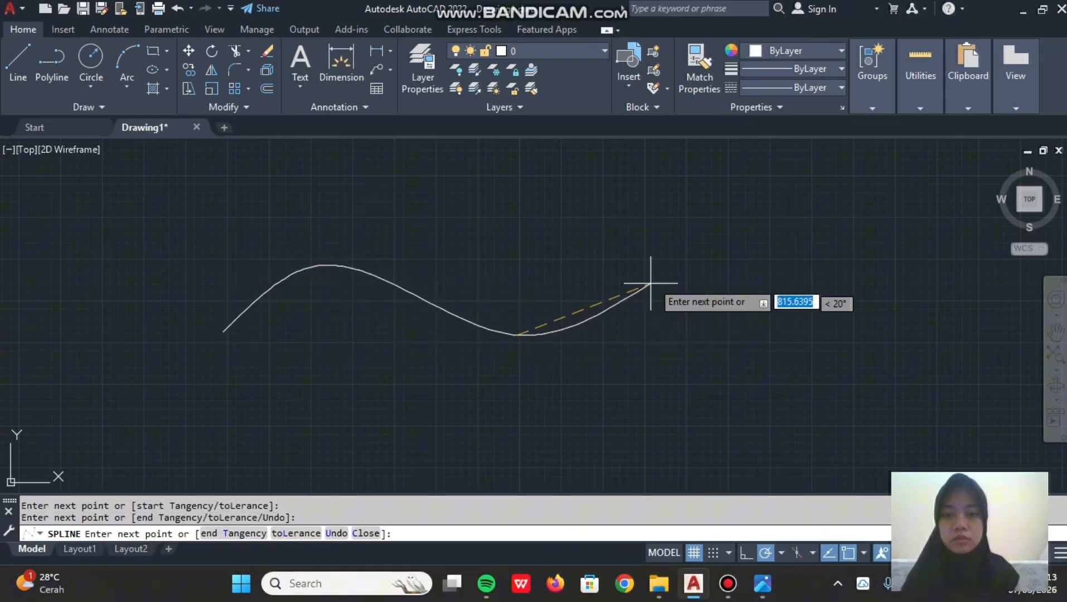
left_click(670, 262)
key("Return")
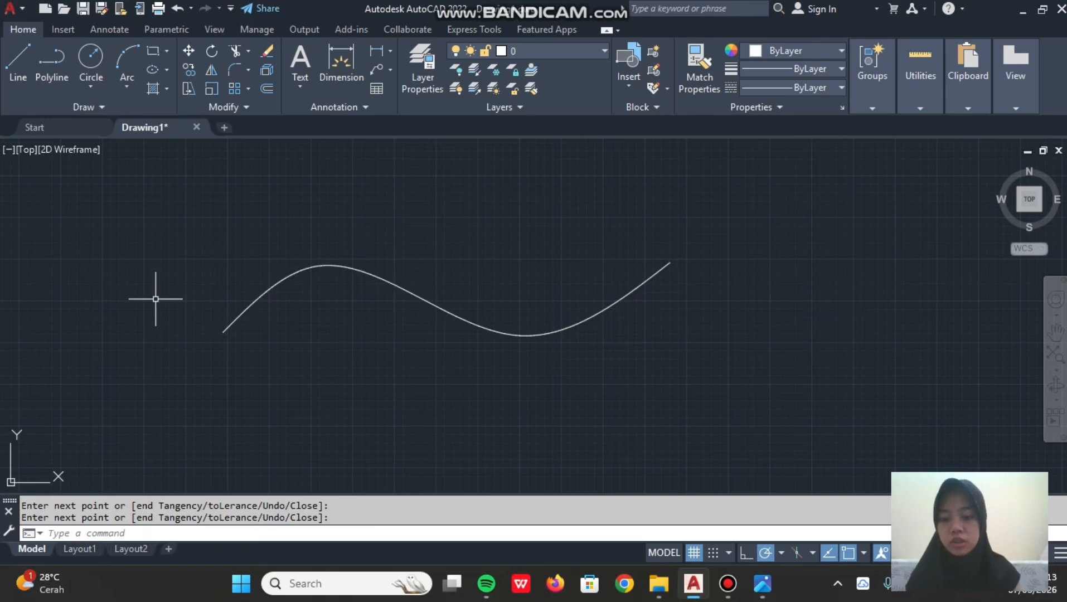
- Draw a circle with a radius of about 61 just above the spline's left end
type("RE")
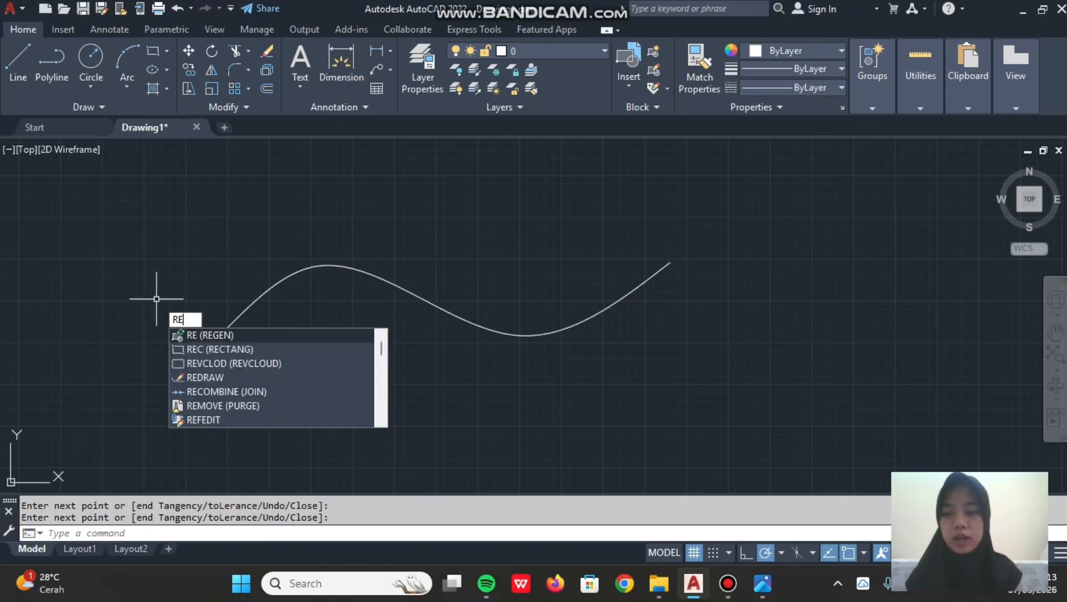
key("BackSpace")
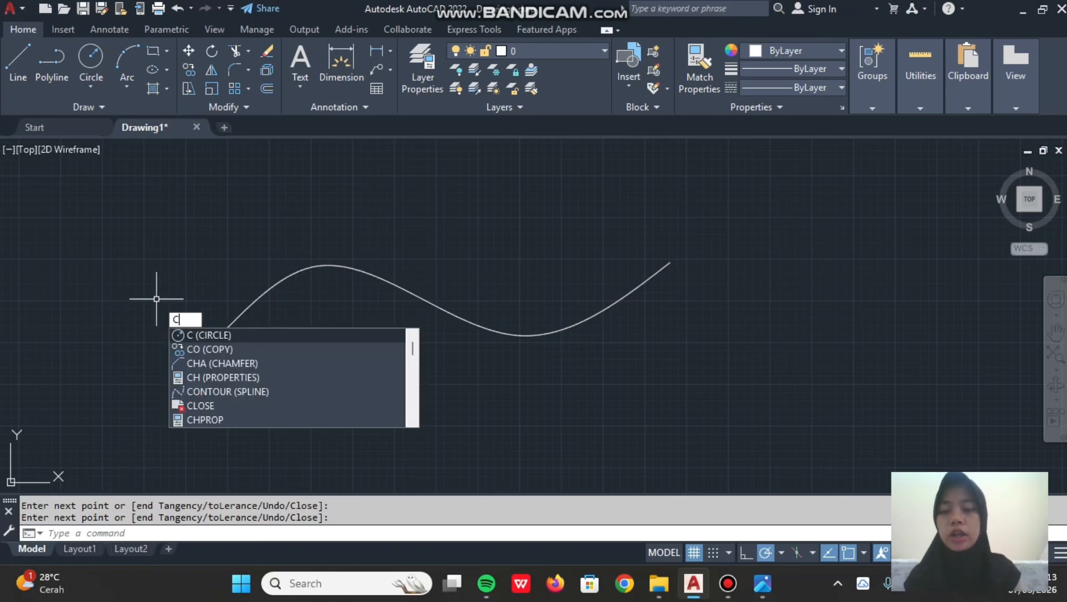
key("Return")
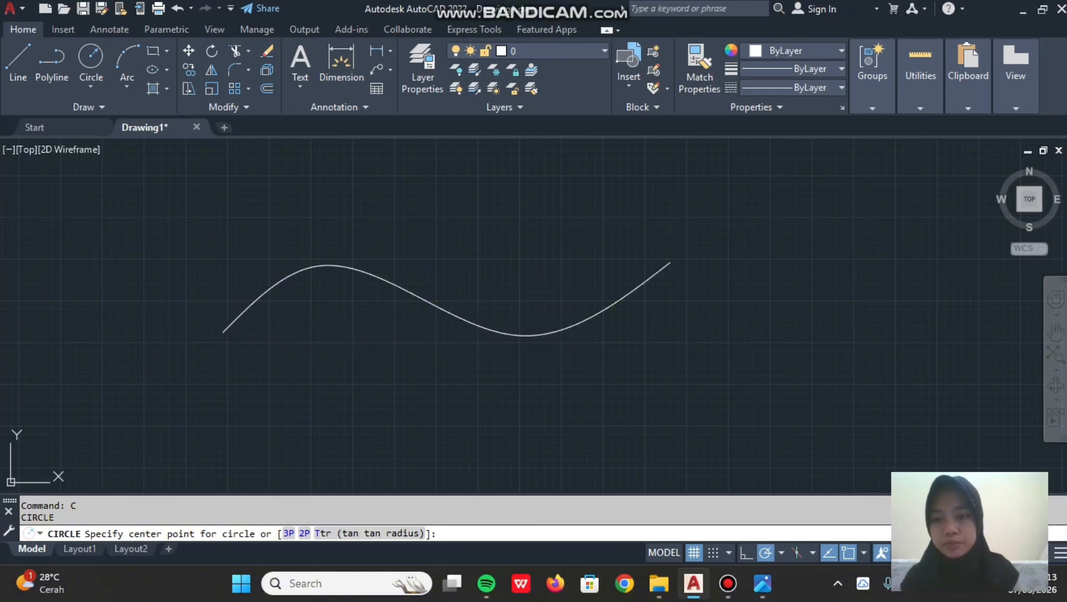
left_click(224, 308)
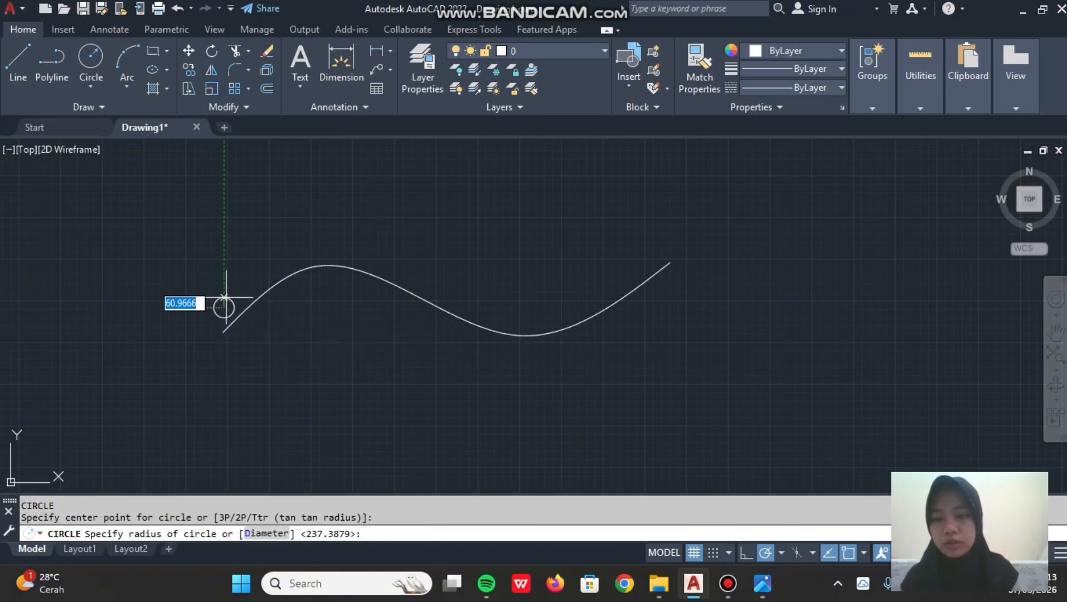
left_click(224, 300)
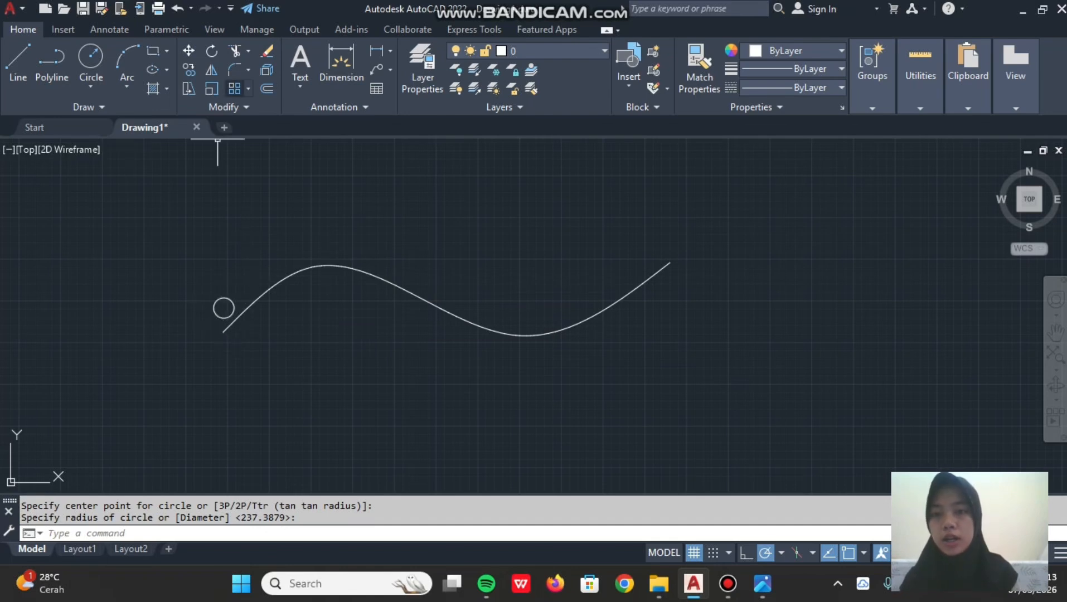
- Create a path array of the small circle, following the wavy spline as its path
left_click(248, 88)
left_click(277, 145)
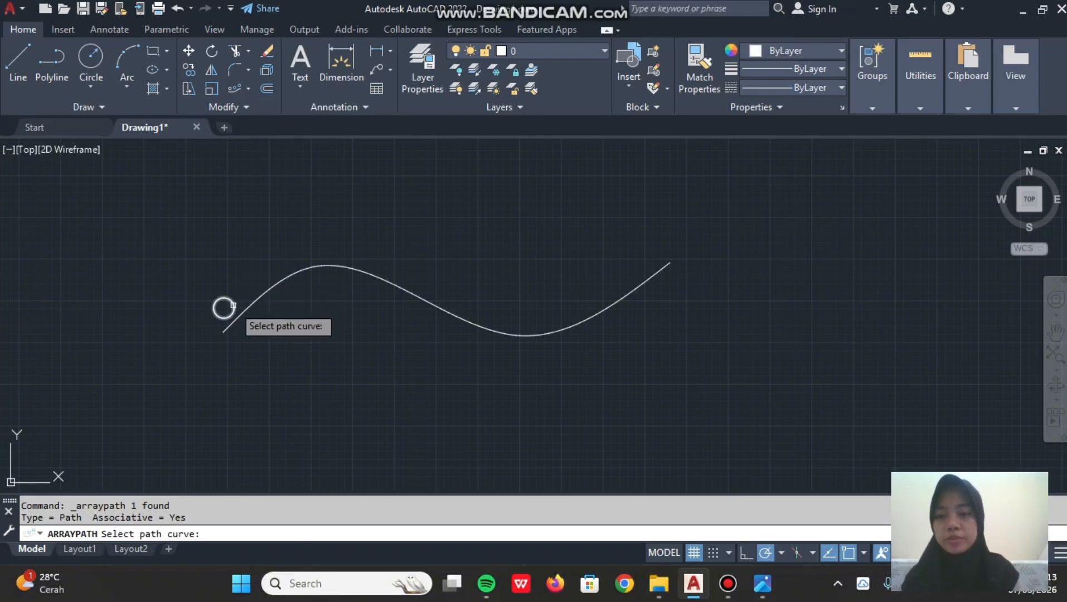
left_click(233, 304)
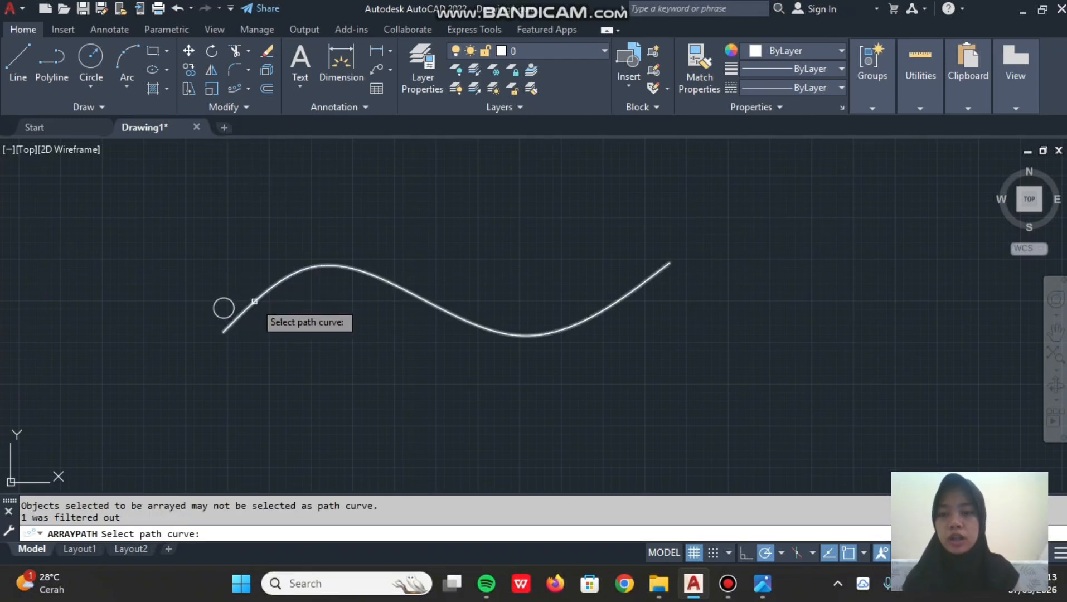
left_click(254, 301)
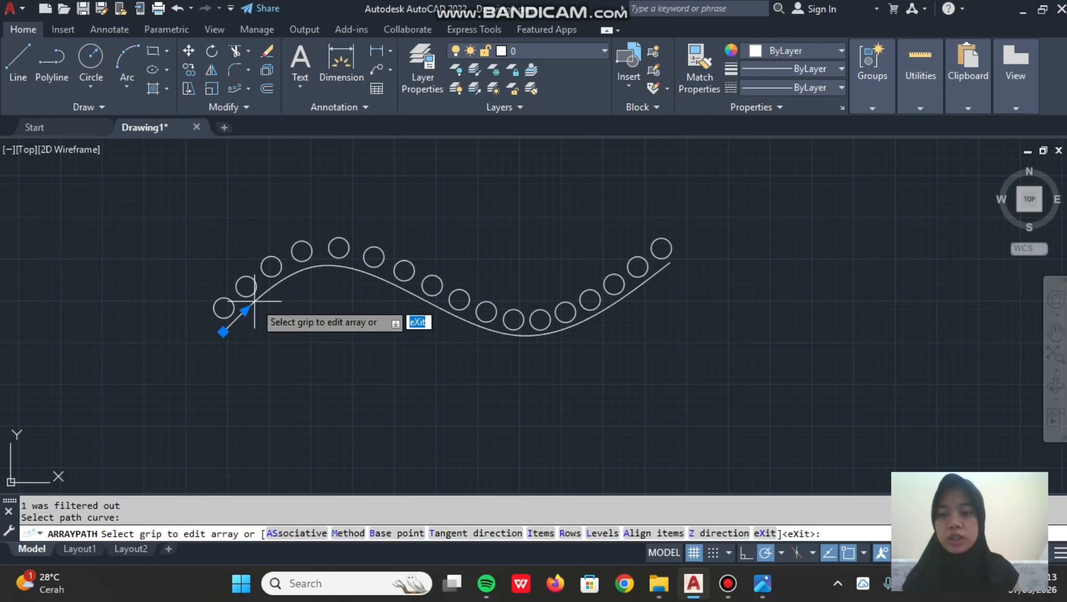
key("Escape")
- Draw an L-shaped polyline in an empty area, running vertically down and then about 740 horizontally toward the west
scroll(405, 227, "down", 2)
middle_click_drag(405, 226, 330, 211)
scroll(329, 320, "up", 2)
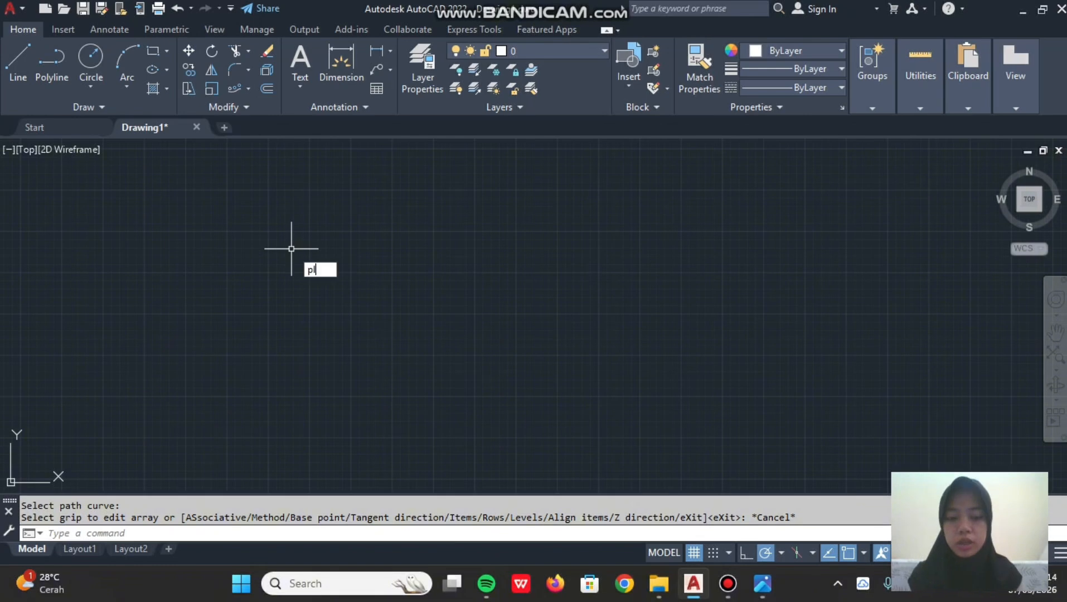
key("Return")
left_click(296, 175)
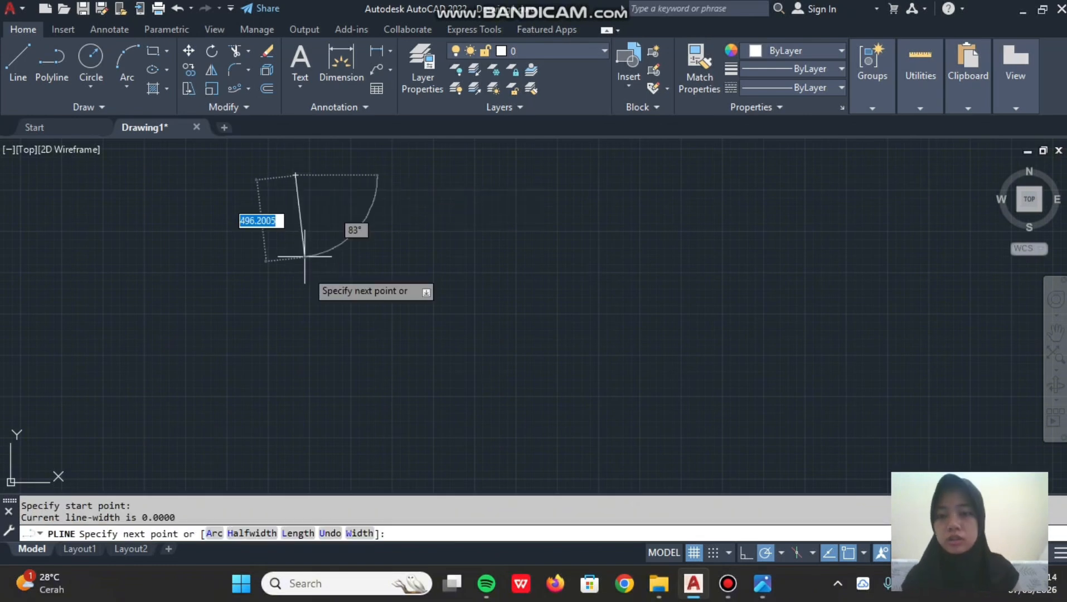
left_click(296, 316)
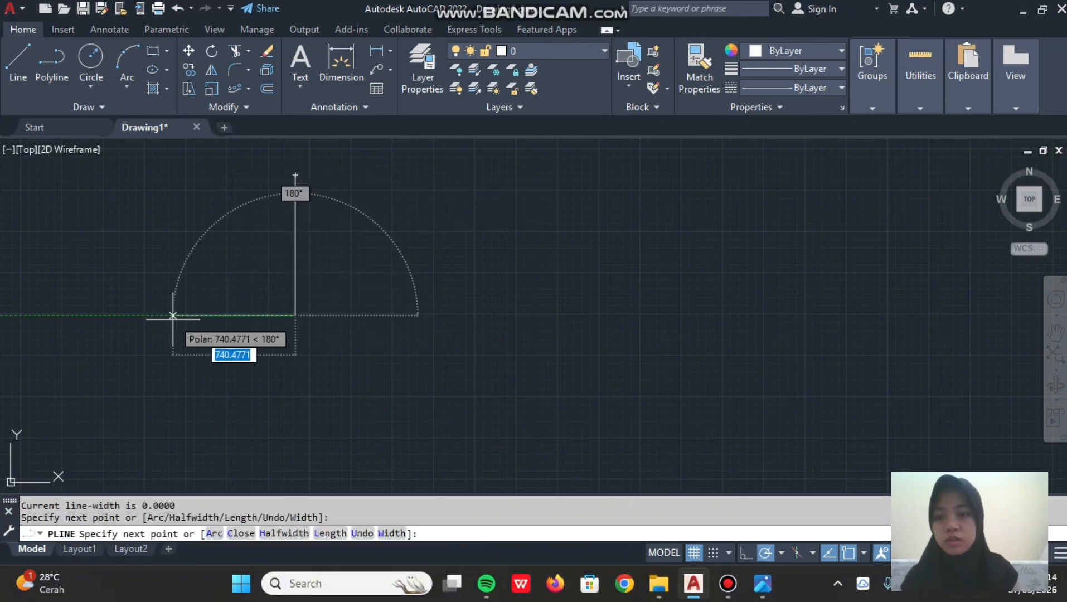
left_click(173, 315)
key("Escape")
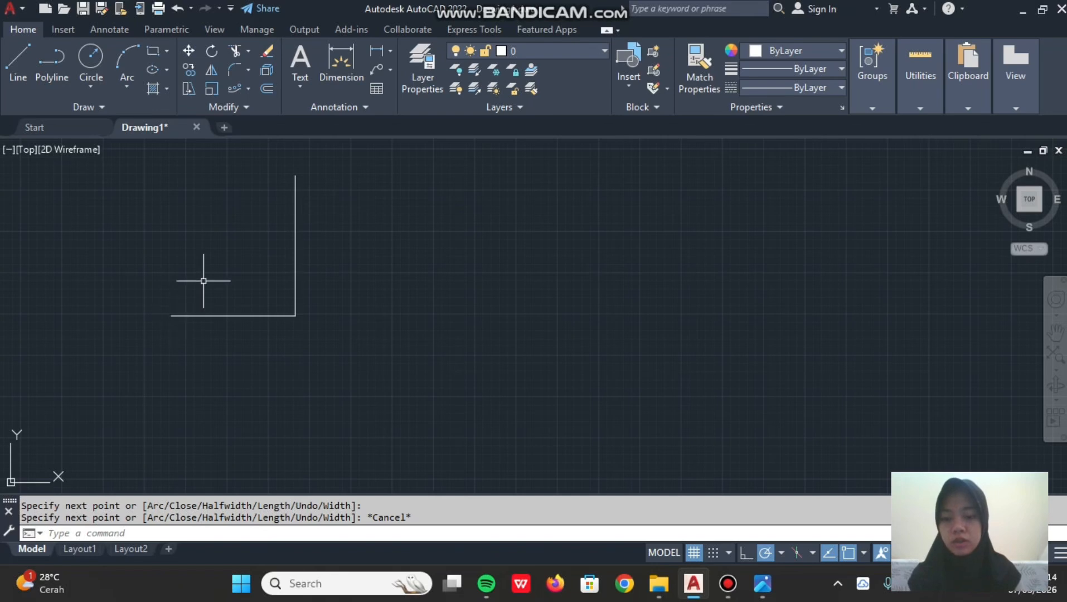
- Offset the L-shaped polyline outward through a point beyond its corner to make a parallel copy
type("offset")
key("Return")
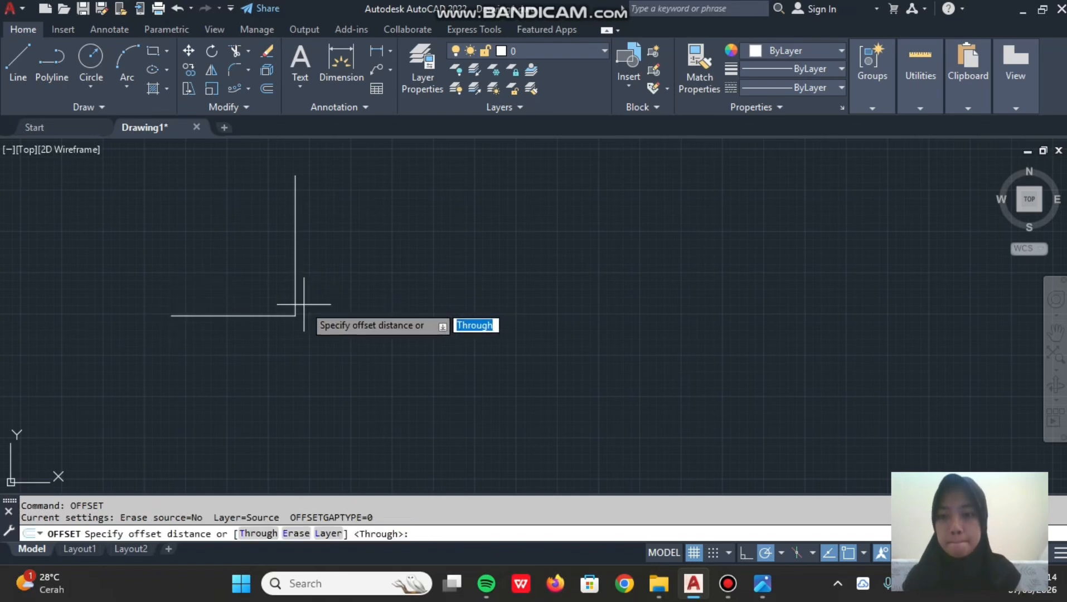
double_click(295, 312)
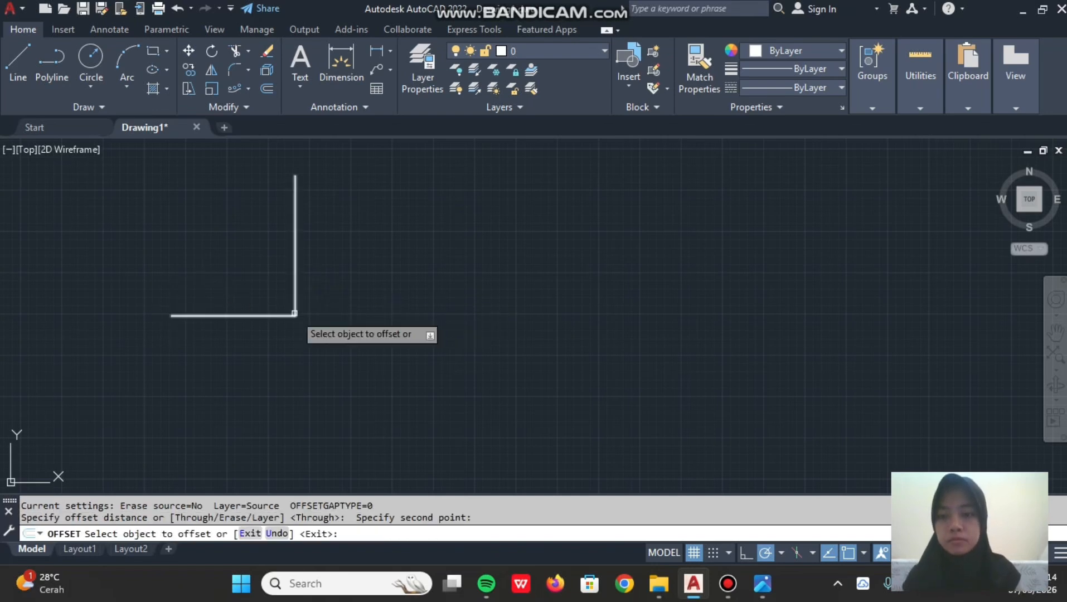
left_click(295, 312)
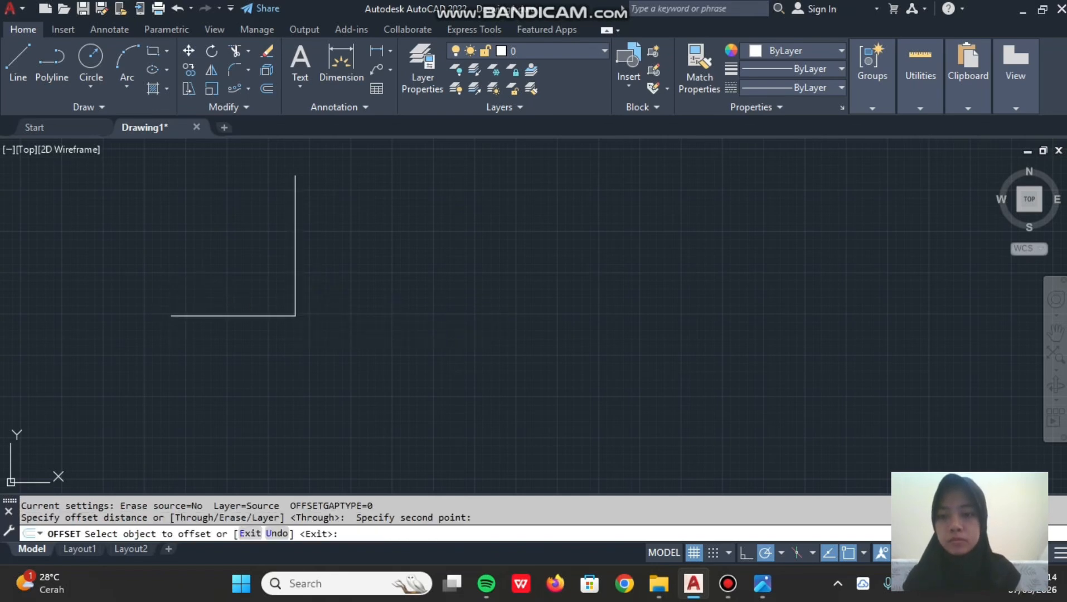
left_click(332, 339)
key("Return")
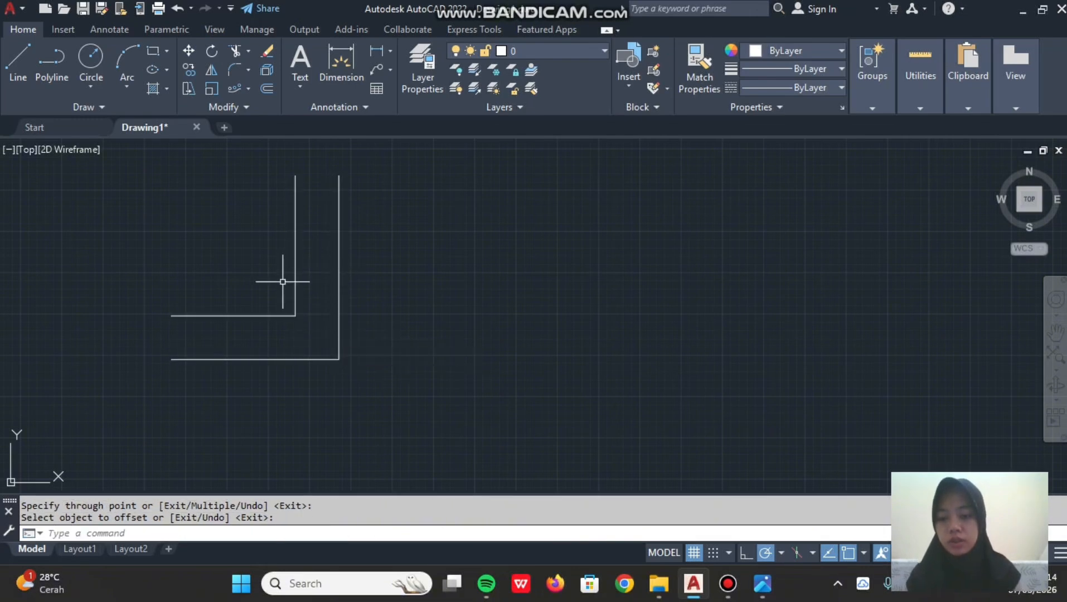
- Fillet the corners of both the inner and outer L-shaped polylines with a radius of 150
type("f")
key("Return")
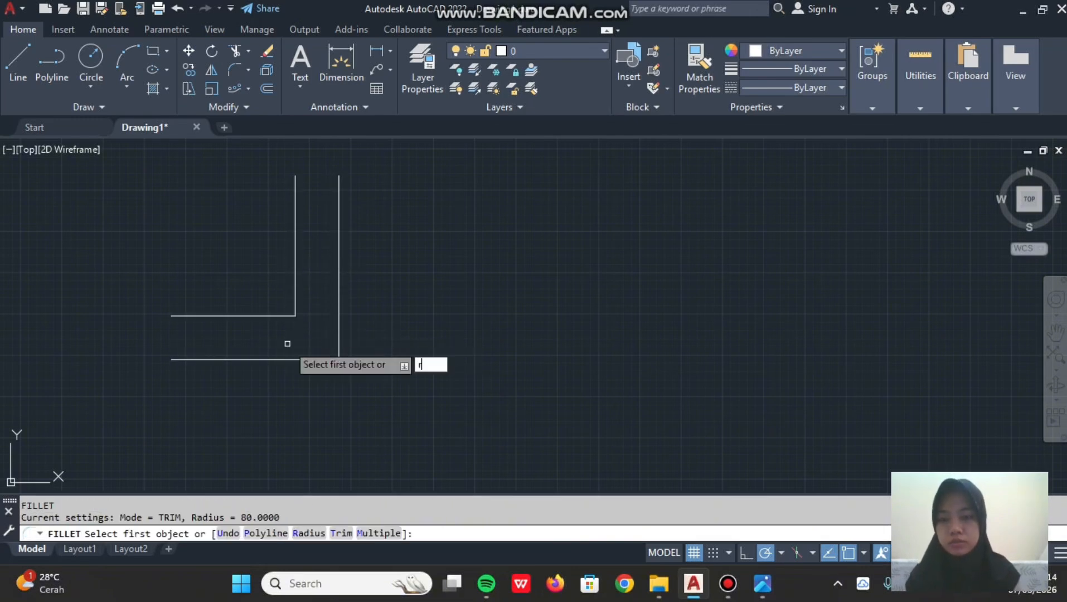
type("r")
key("Return")
type("15")
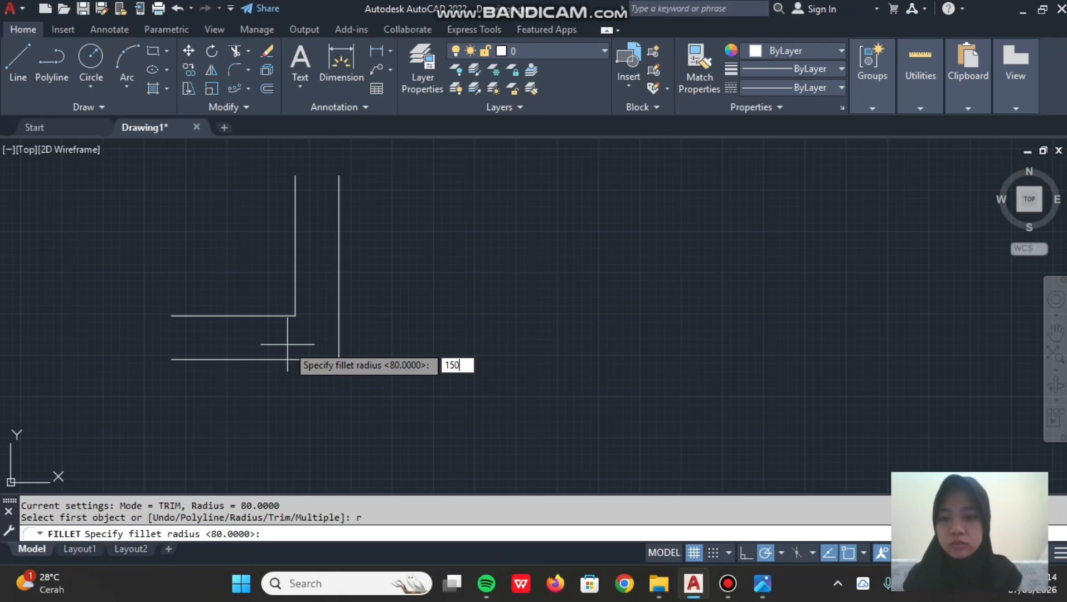
type("0")
key("Return")
left_click(296, 313)
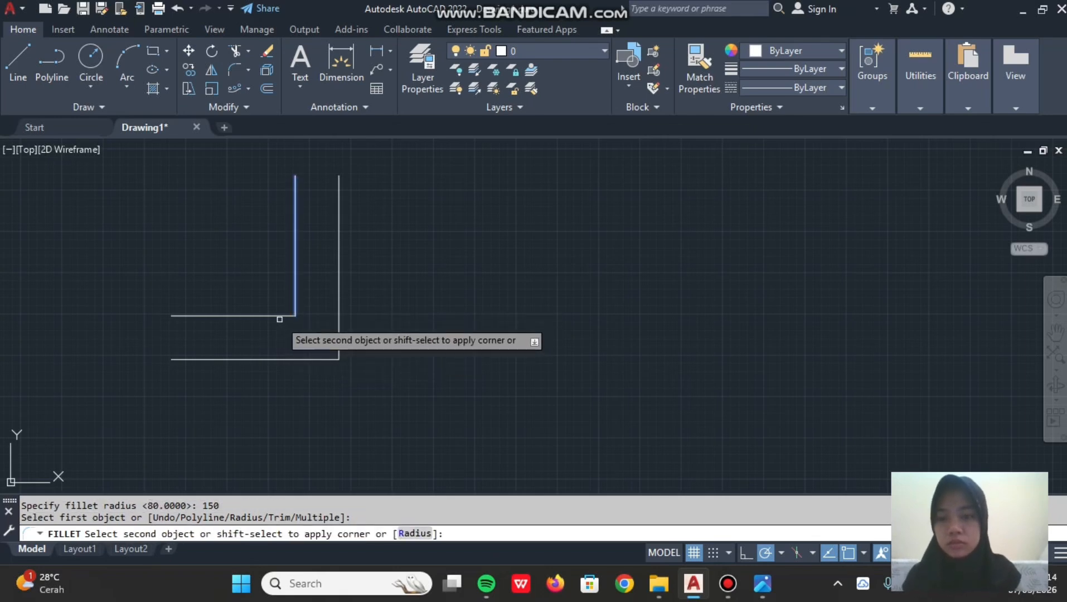
left_click(279, 317)
key("Return")
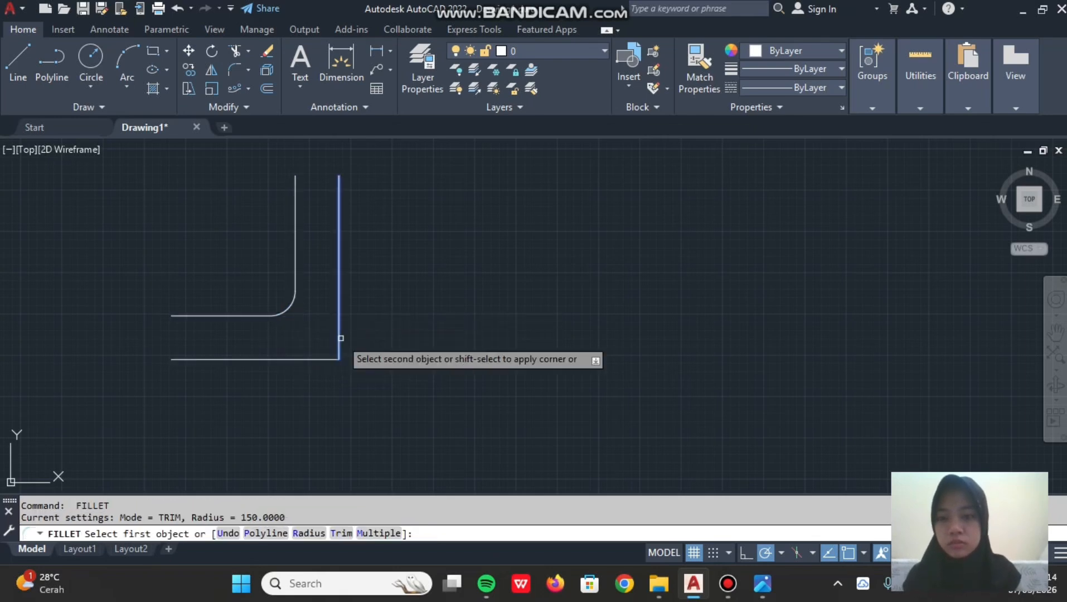
left_click(326, 359)
- Draw a vertical line 200 long upward from the open end of the outer polyline's horizontal leg
scroll(192, 329, "up", 2)
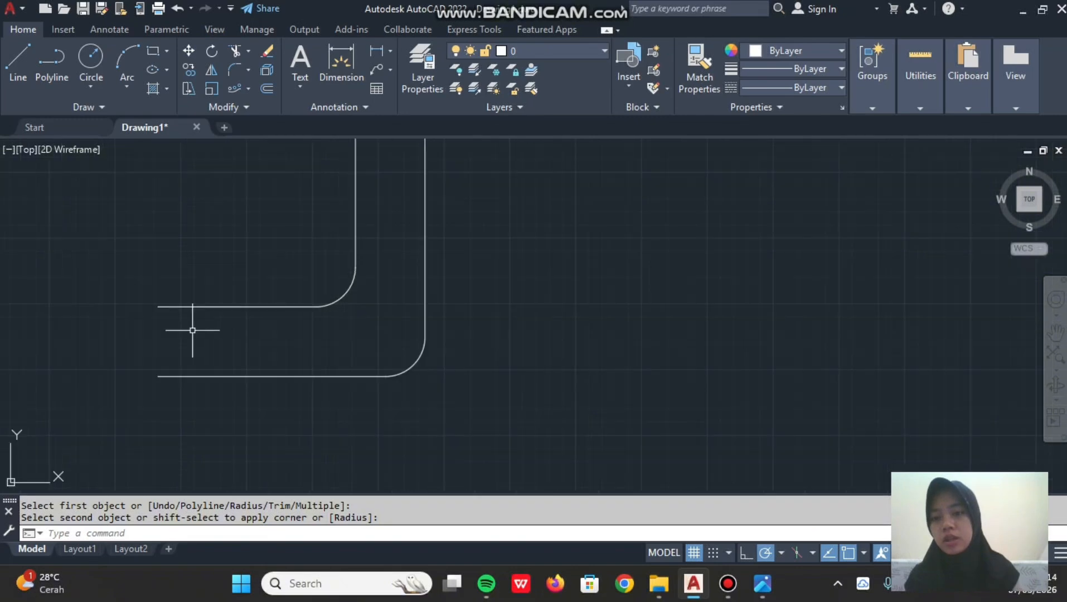
type("l")
key("Return")
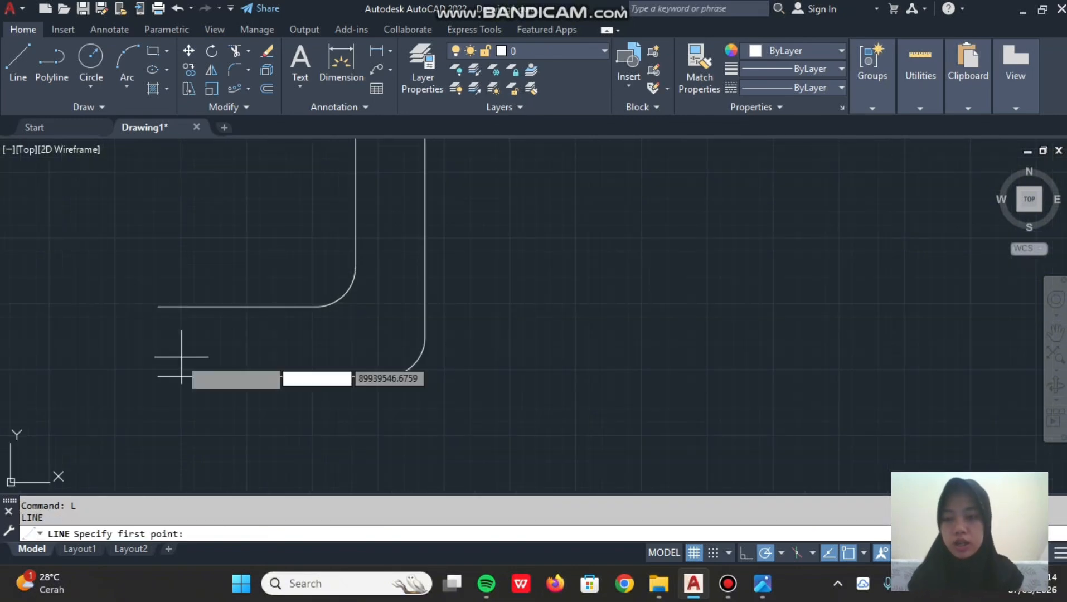
left_click(159, 376)
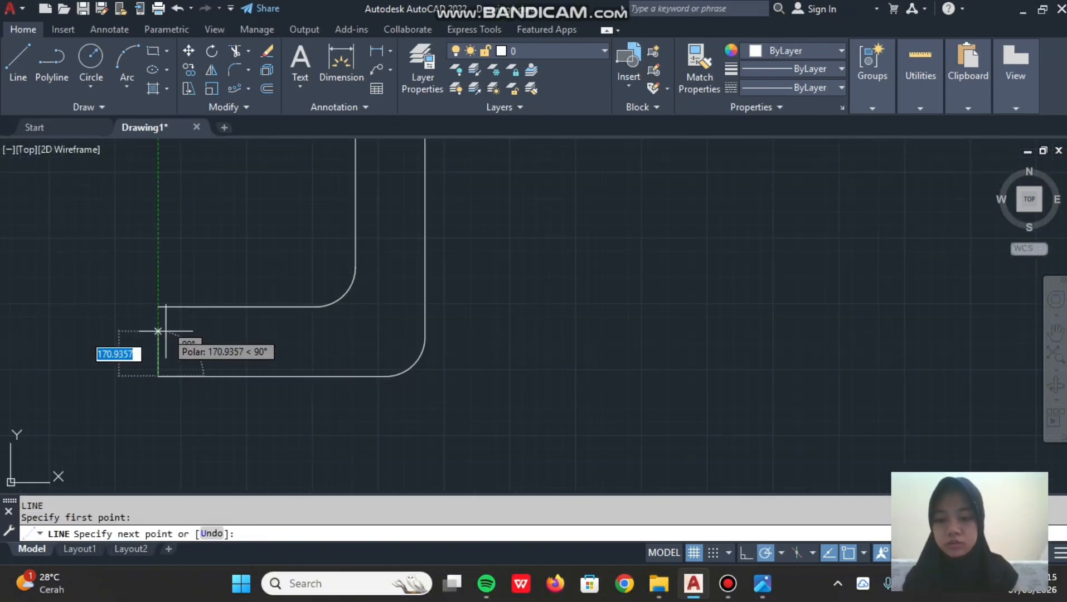
type("200")
key("Return")
key("Return")
- Draw a second vertical line 100 long up from the outer polyline, just beside the 200-long line
key("Return")
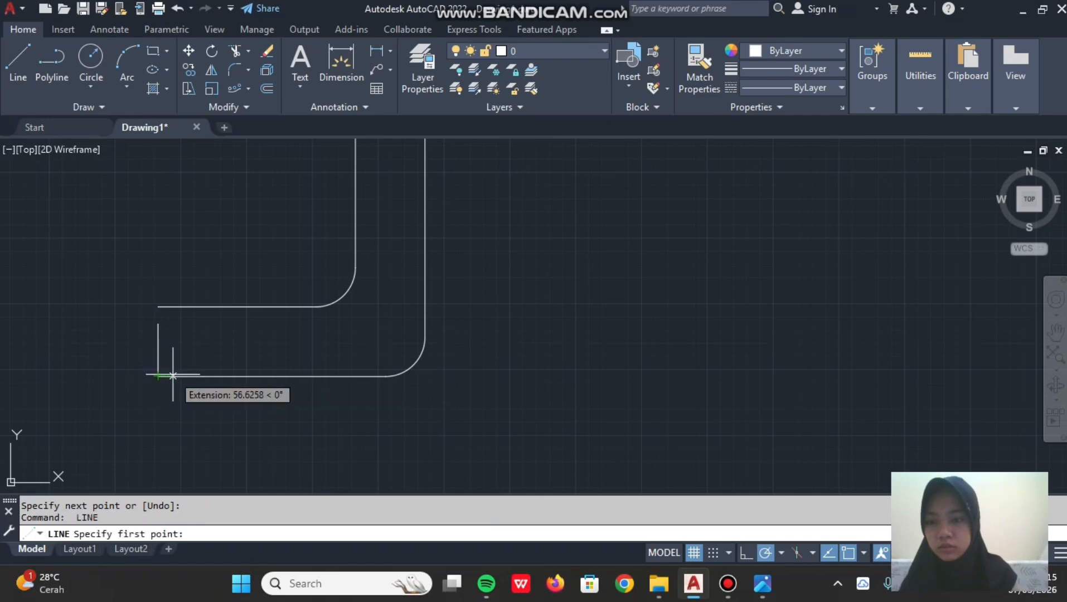
left_click(172, 375)
type("1")
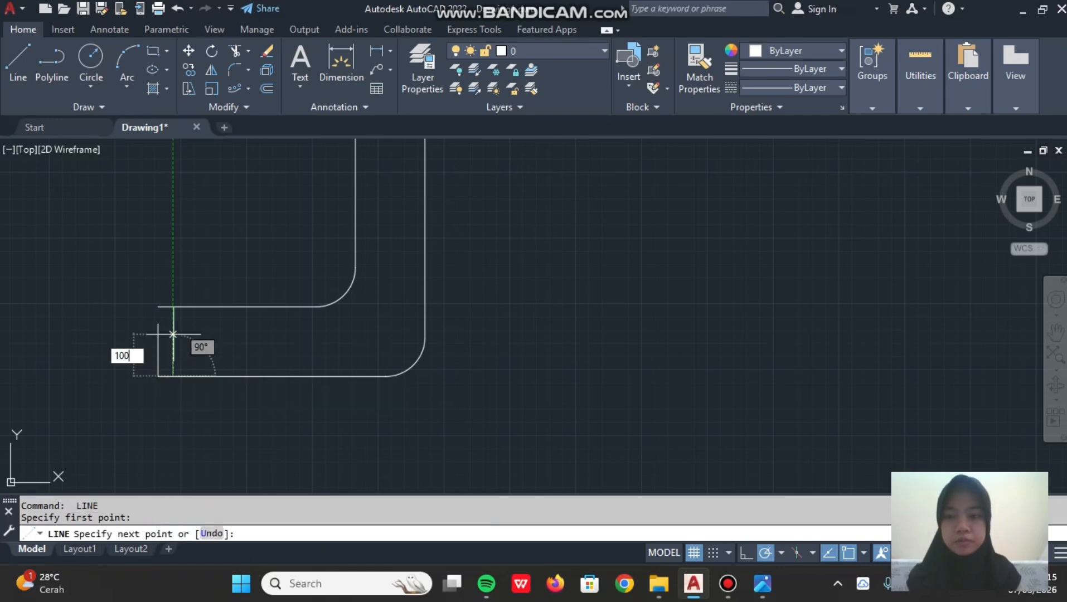
type("00")
key("Return")
key("Return")
- Create a path array of the two short vertical lines, following the outer filleted polyline as its path
scroll(174, 333, "down", 2)
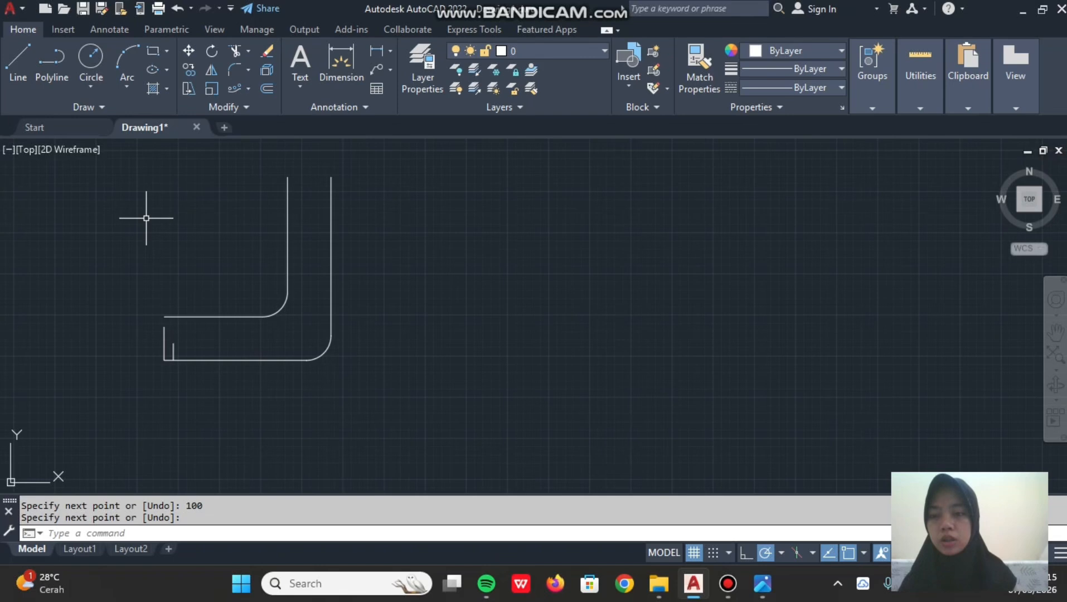
key("Return")
left_click(165, 345)
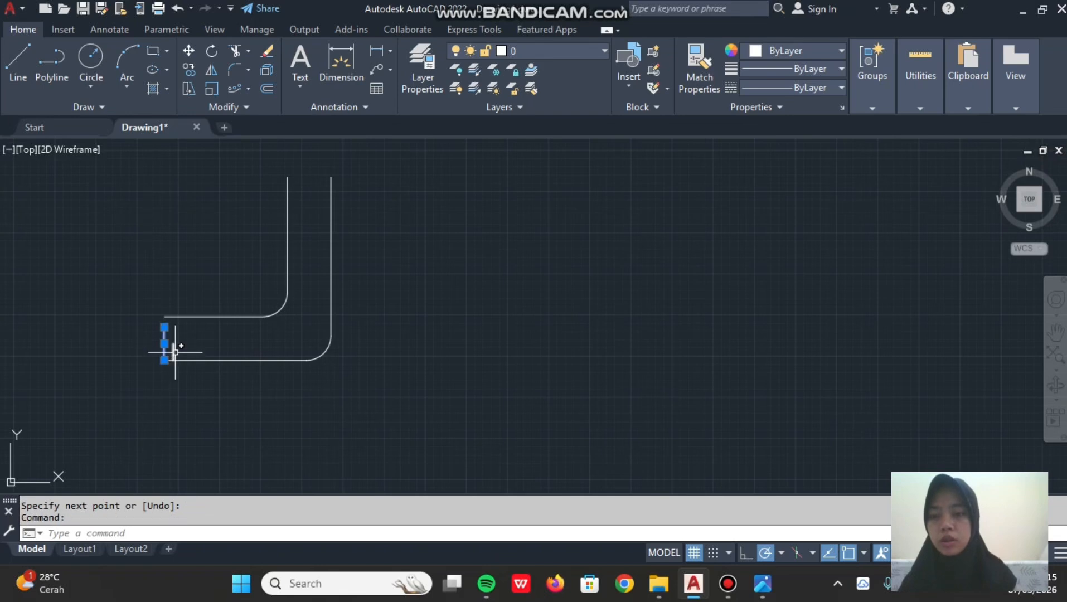
left_click(174, 352)
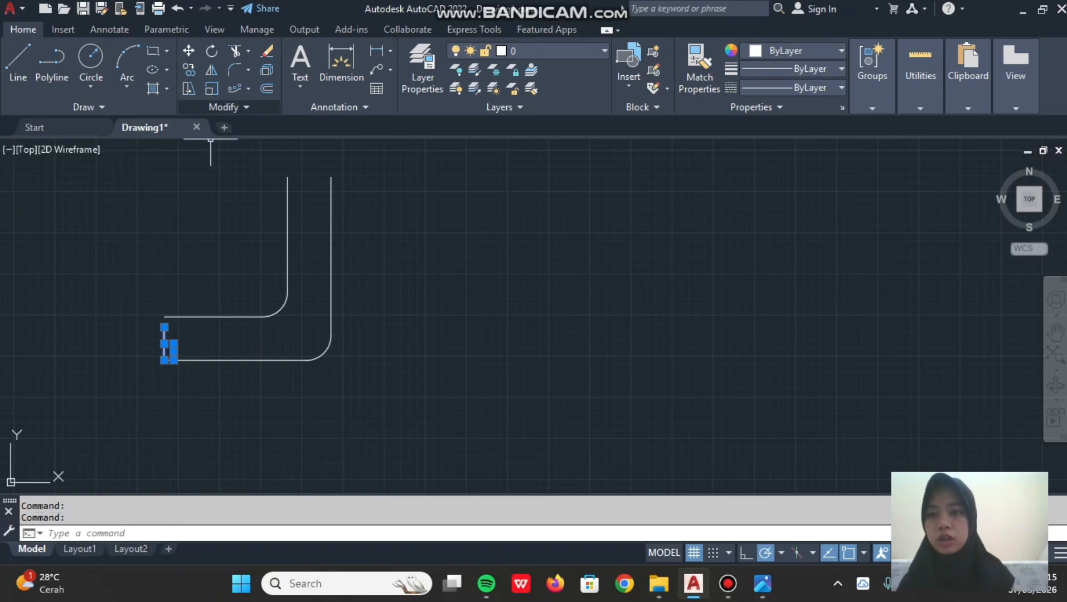
left_click(249, 93)
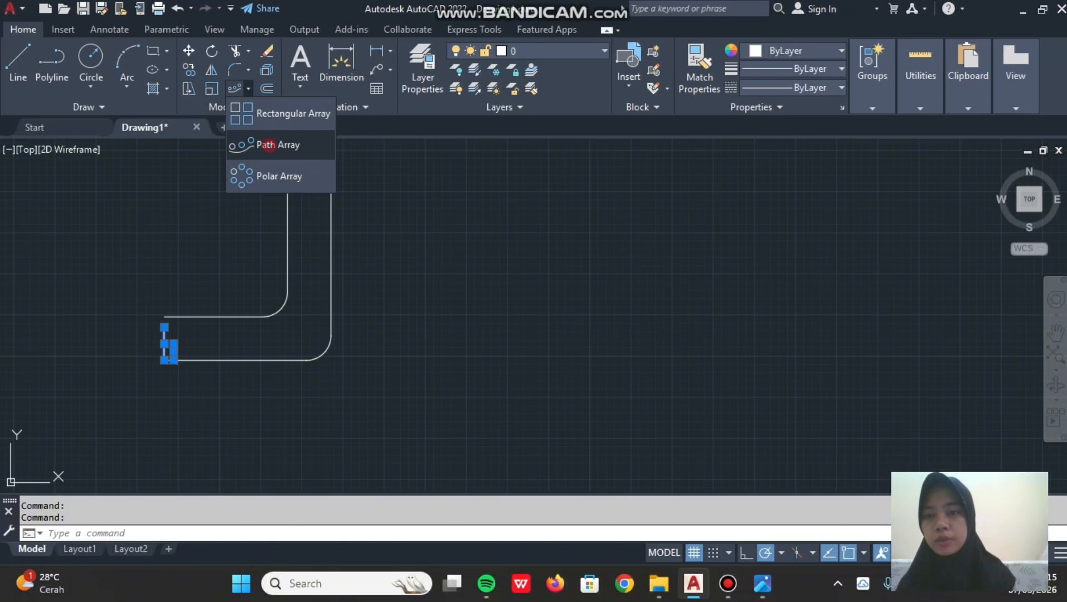
left_click(245, 143)
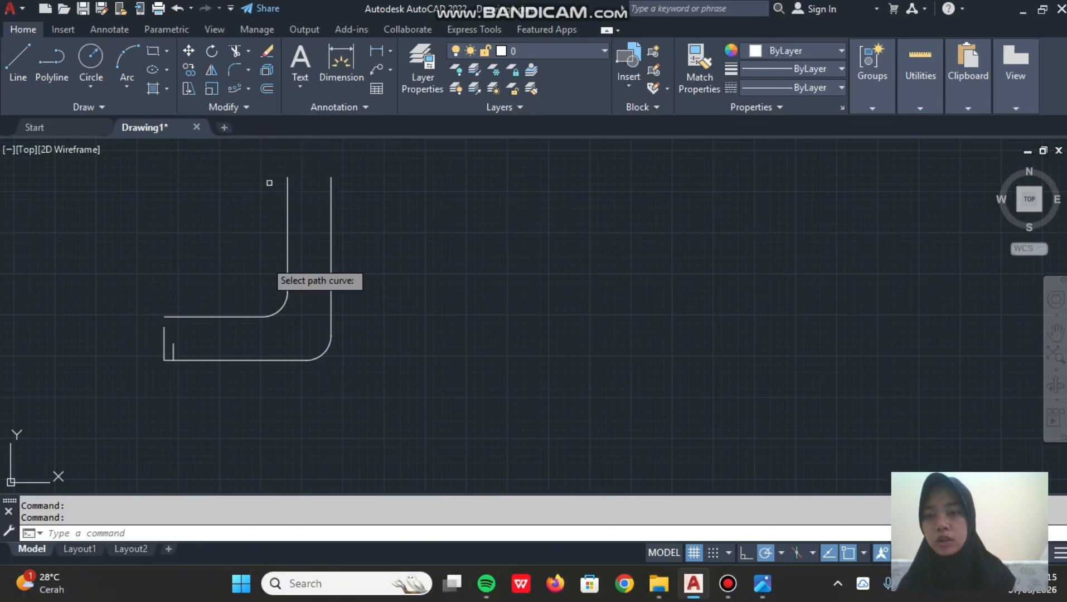
left_click(173, 348)
left_click(205, 360)
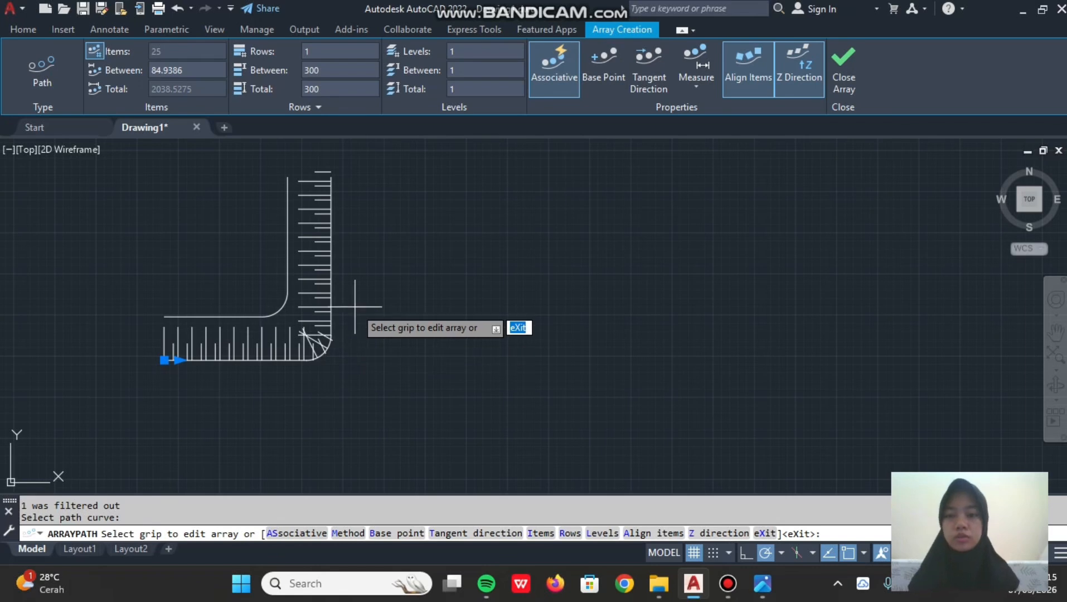
key("Escape")
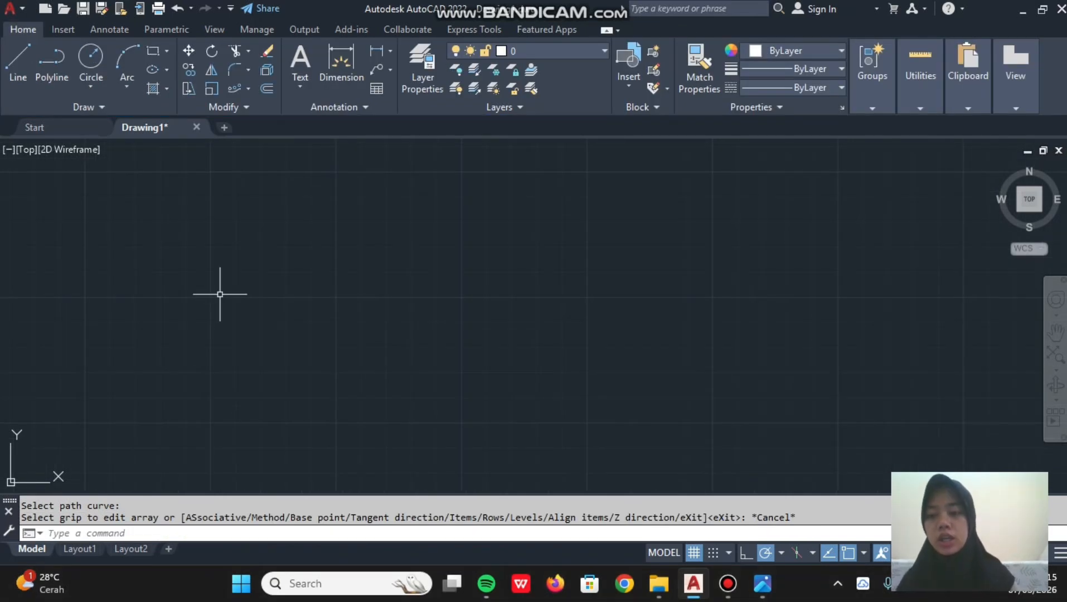
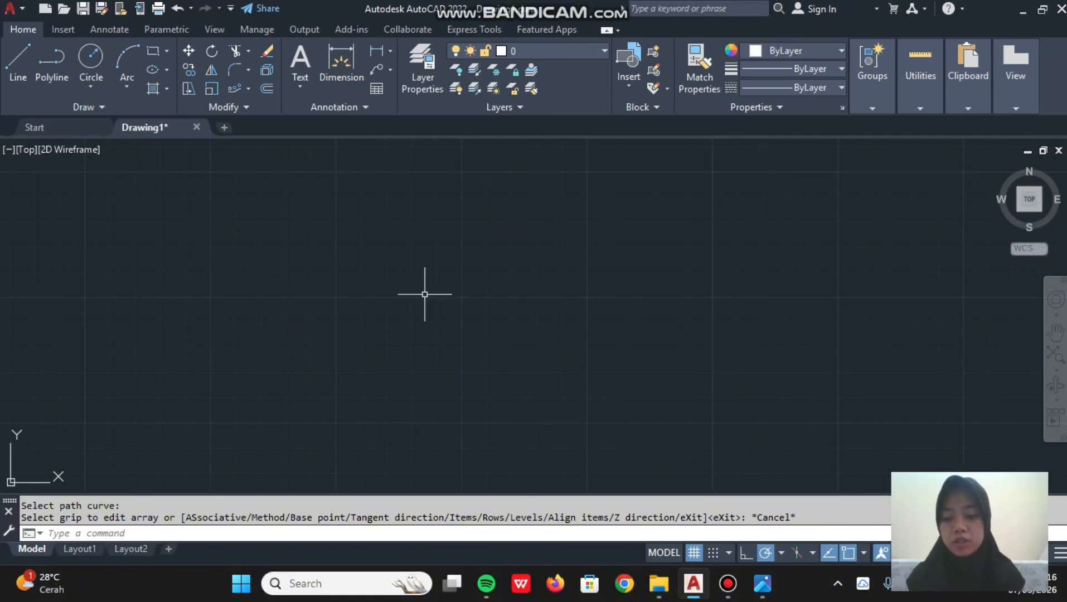
- Draw a large circle in an empty area of the drawing
type("C")
key("Return")
left_click(440, 340)
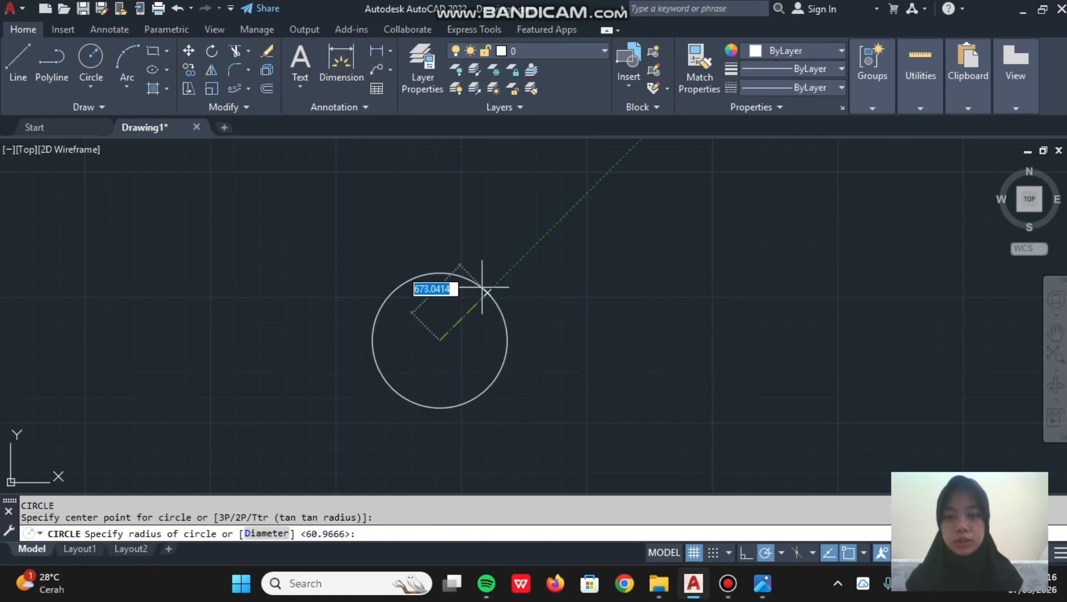
left_click(507, 274)
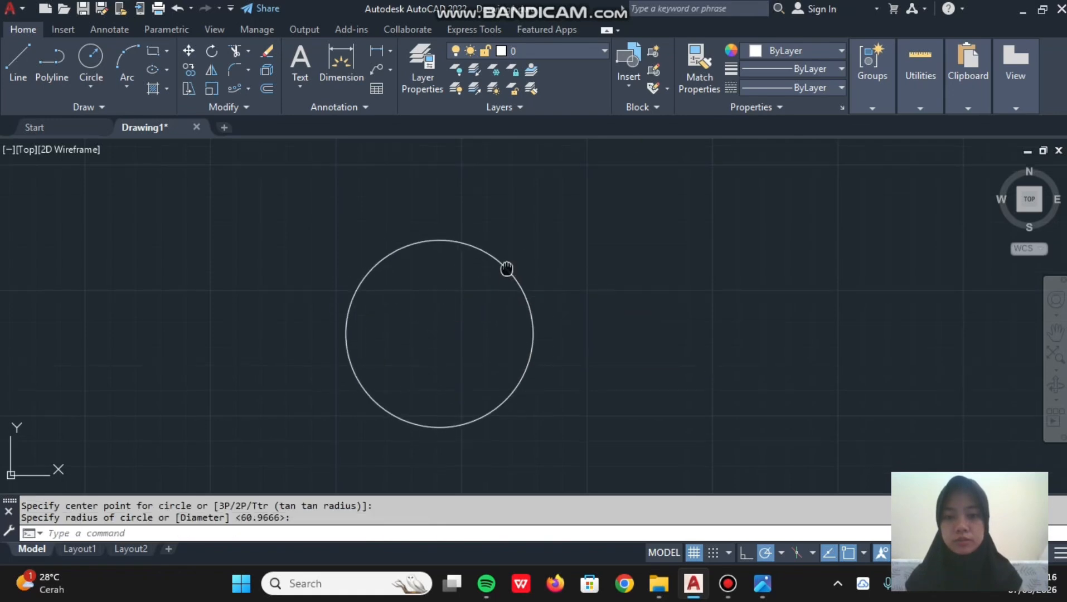
- Draw a small square centred just above the top of the large circle
middle_click_drag(506, 275, 507, 220)
type("rec")
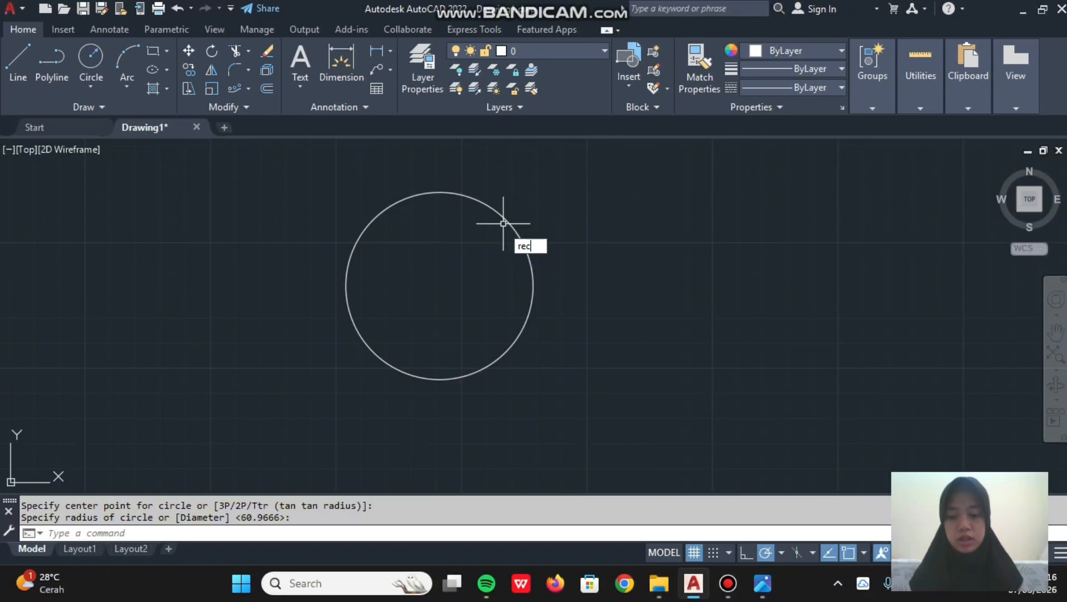
key("Return")
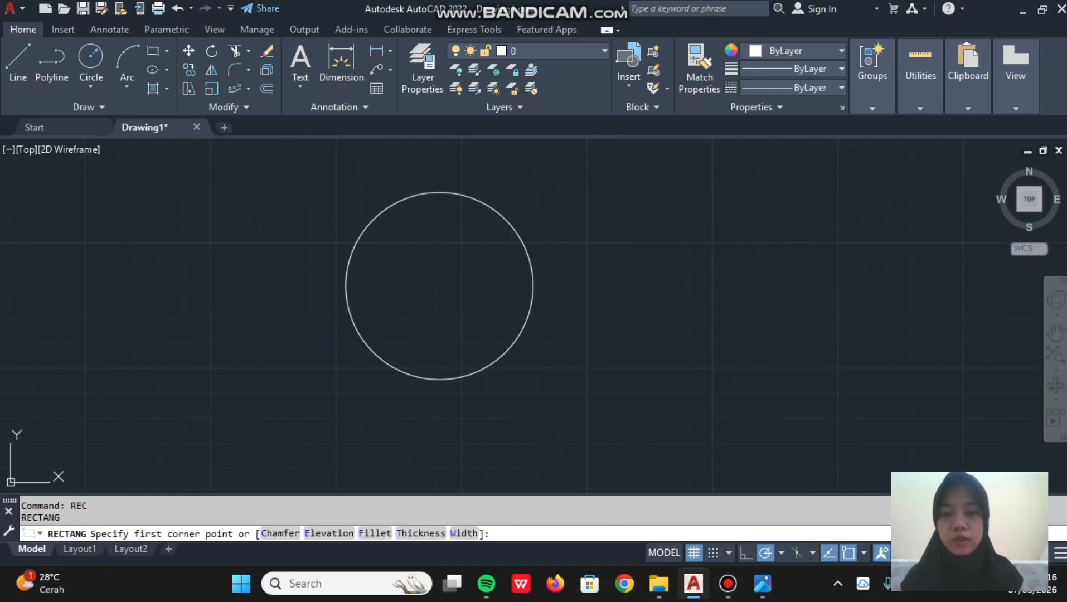
left_click(428, 176)
left_click(451, 155)
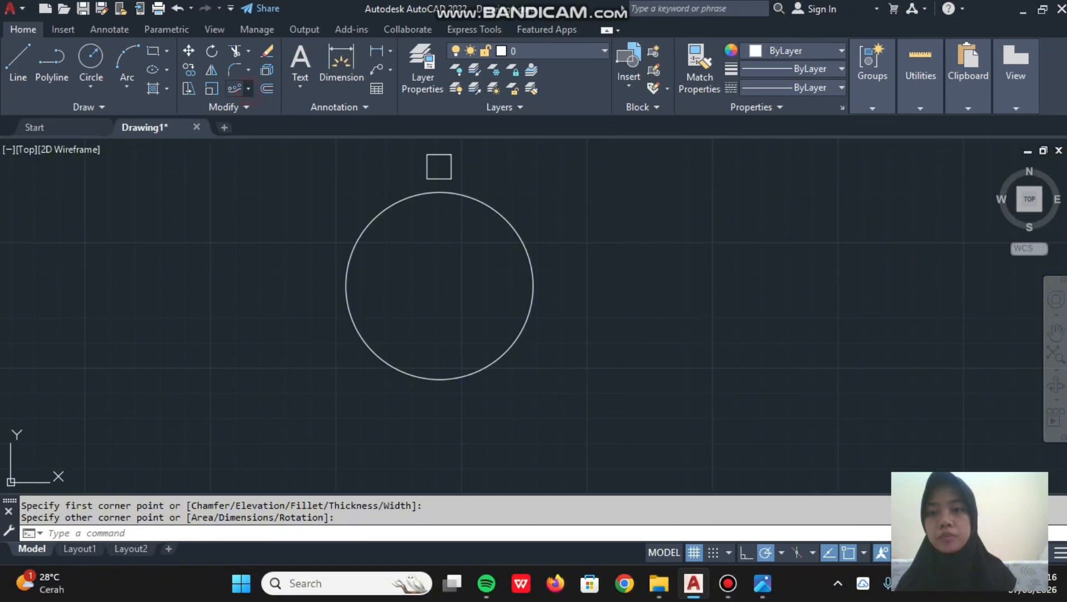
- Create a polar array of the small square around the large circle's centre, with 6 items filling 360 degrees
left_click(248, 88)
left_click(278, 176)
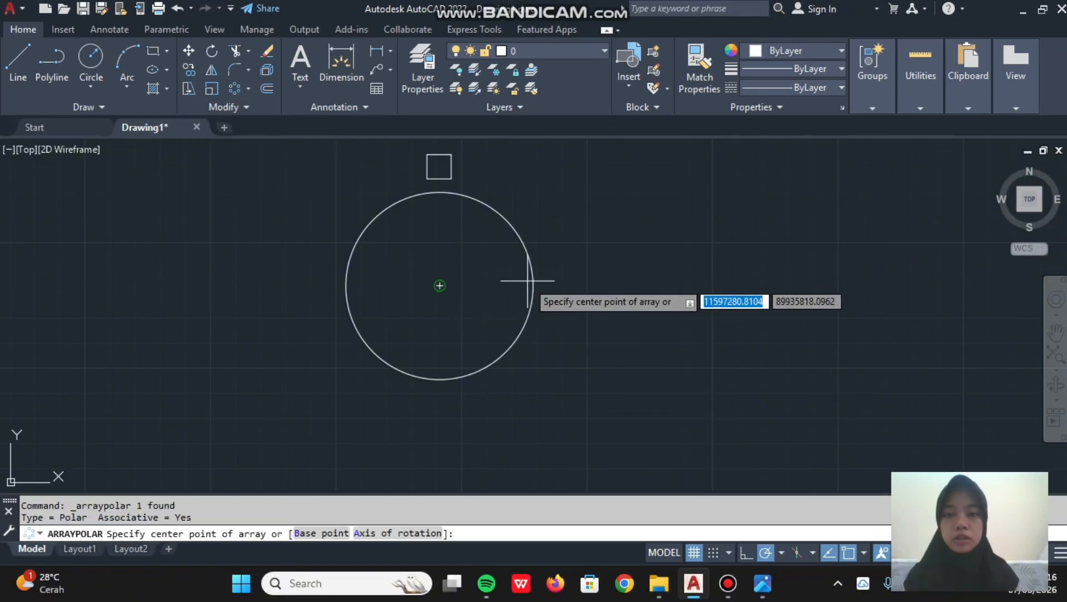
left_click(439, 285)
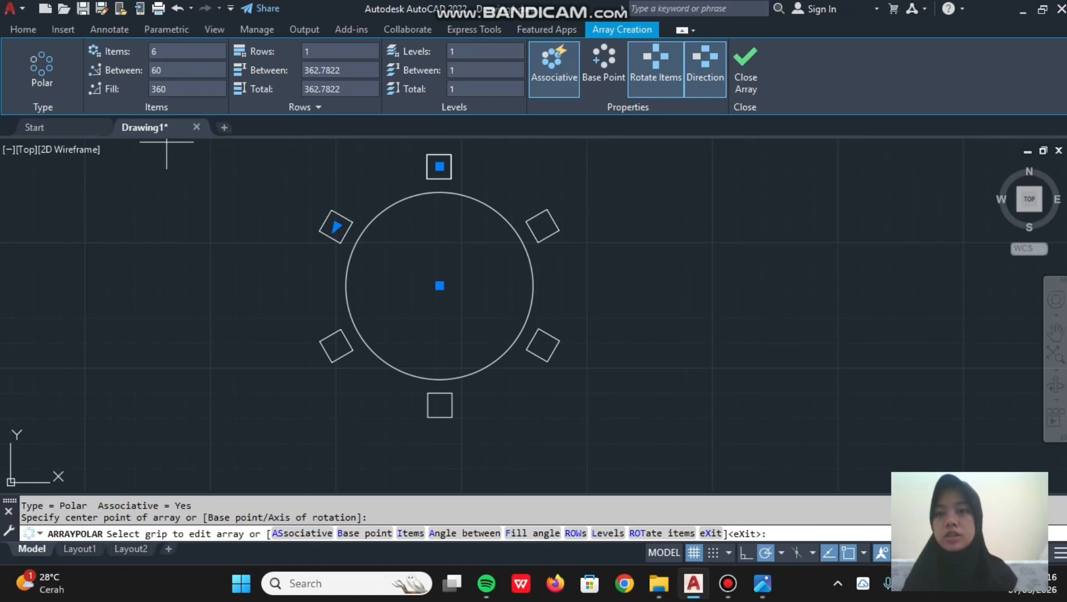
- Set the number of items in the polar array of squares to 8
left_click(166, 50)
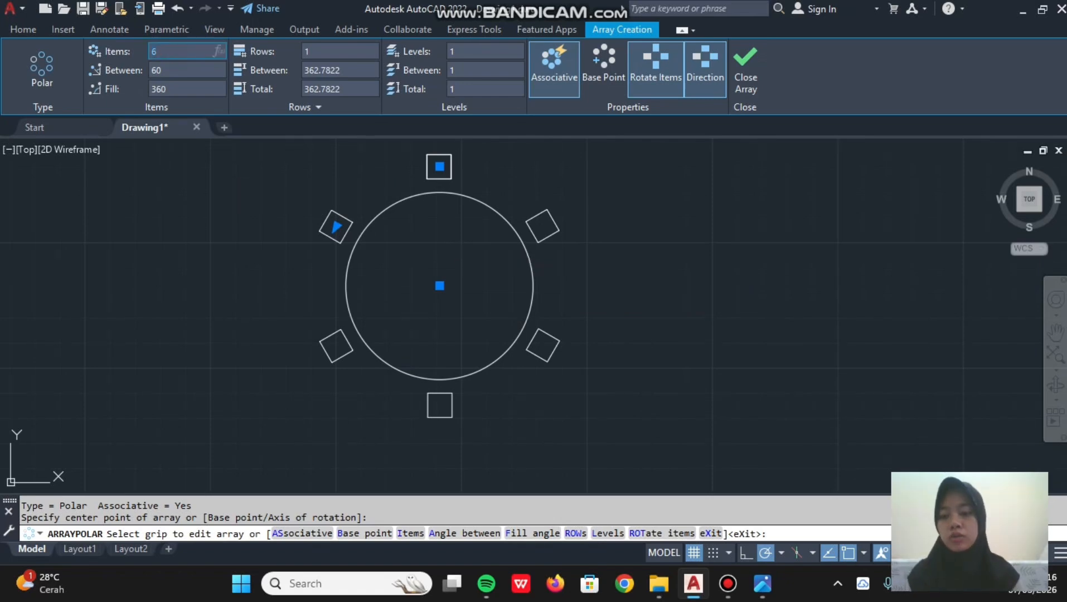
type("8")
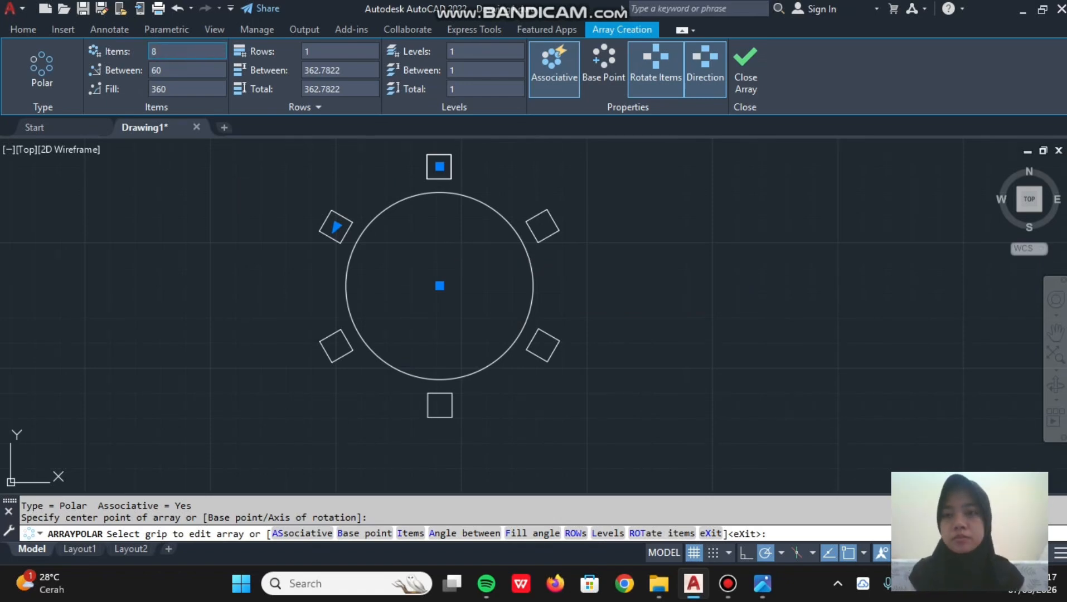
key("Return")
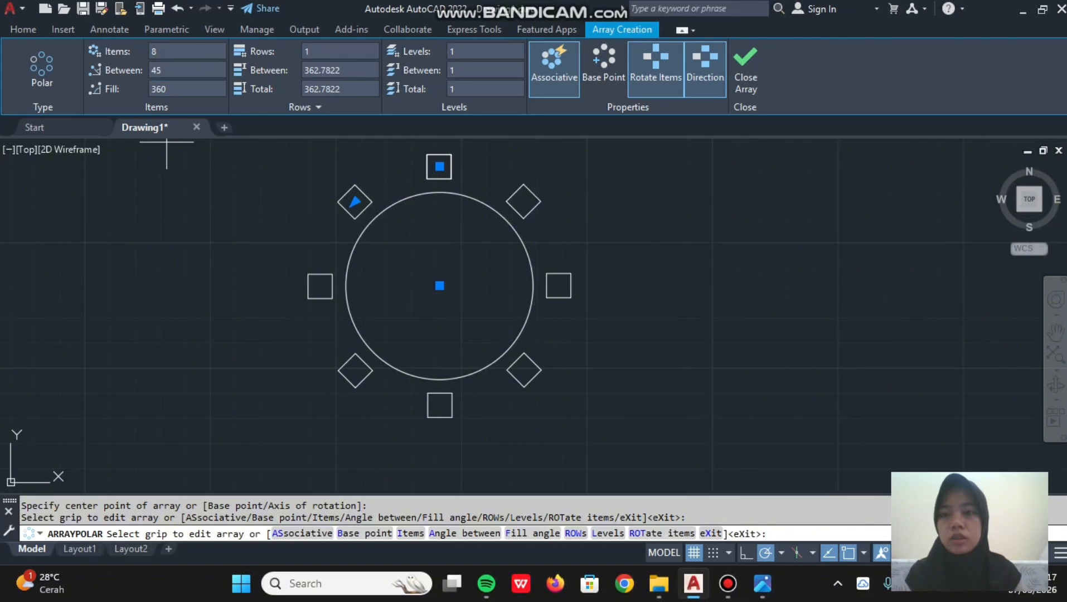
- Try a fill angle of 90 degrees on the polar array of squares and set it back to 360 degrees
left_click(166, 89)
double_click(160, 89)
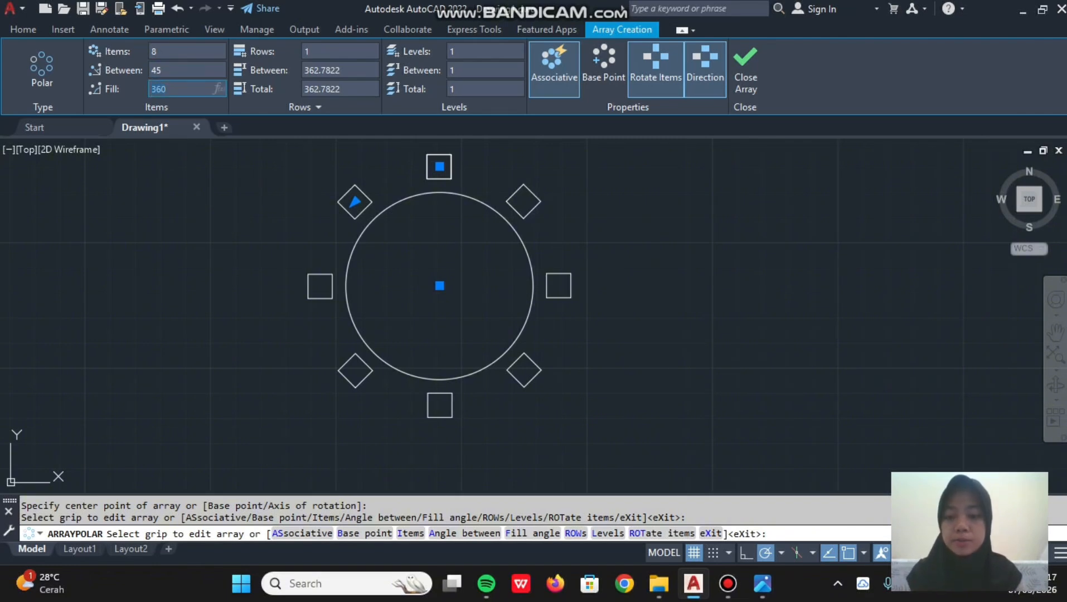
type("90")
key("Return")
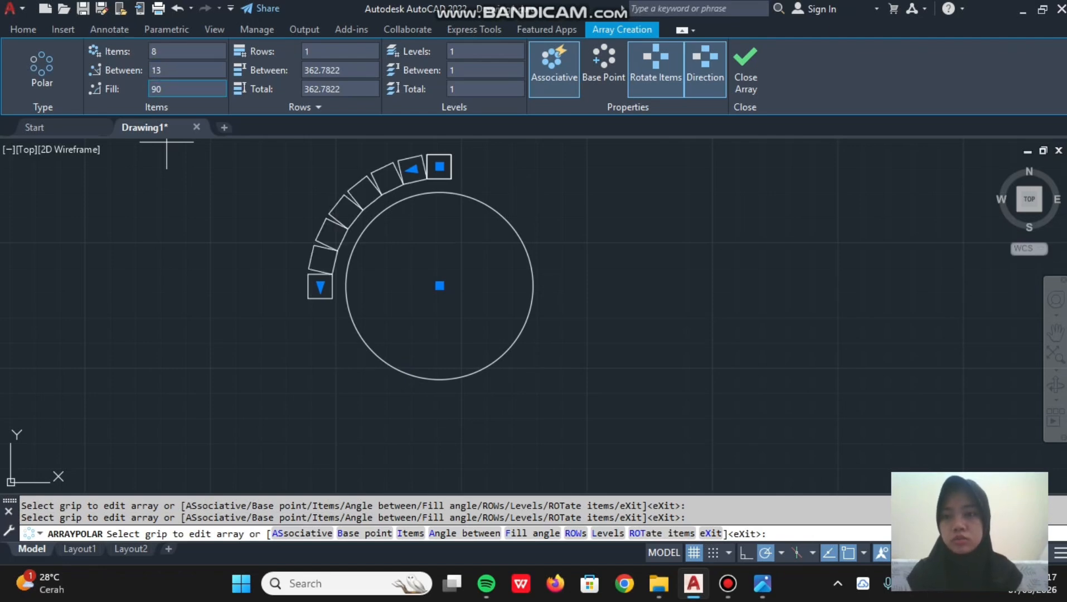
left_click(167, 87)
type("36")
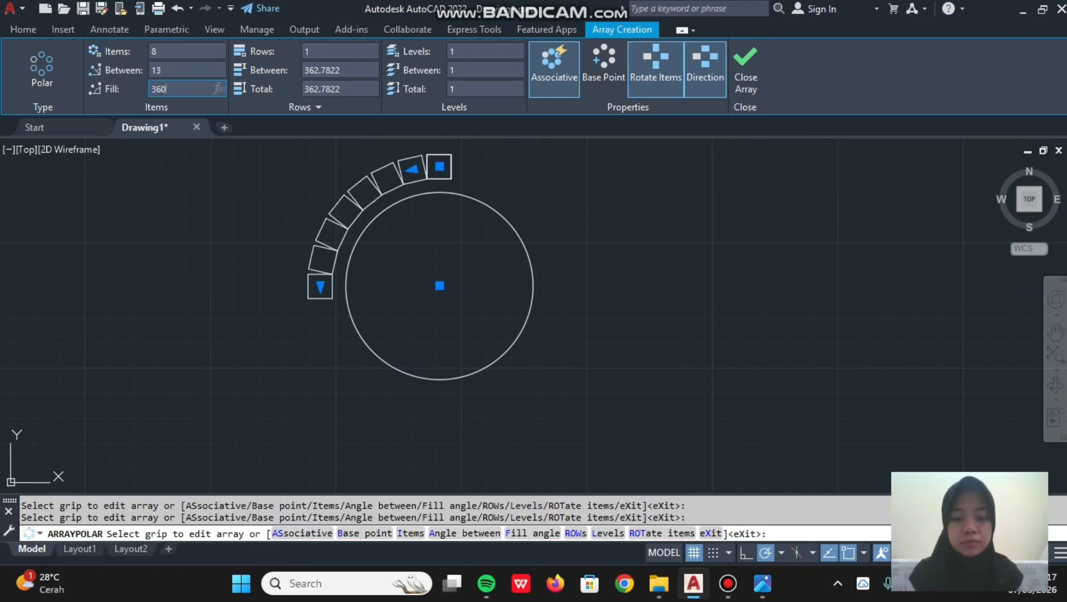
type("0")
key("Return")
- Give the polar array of squares 2 rows with a spacing of 120 between them
left_click(316, 50)
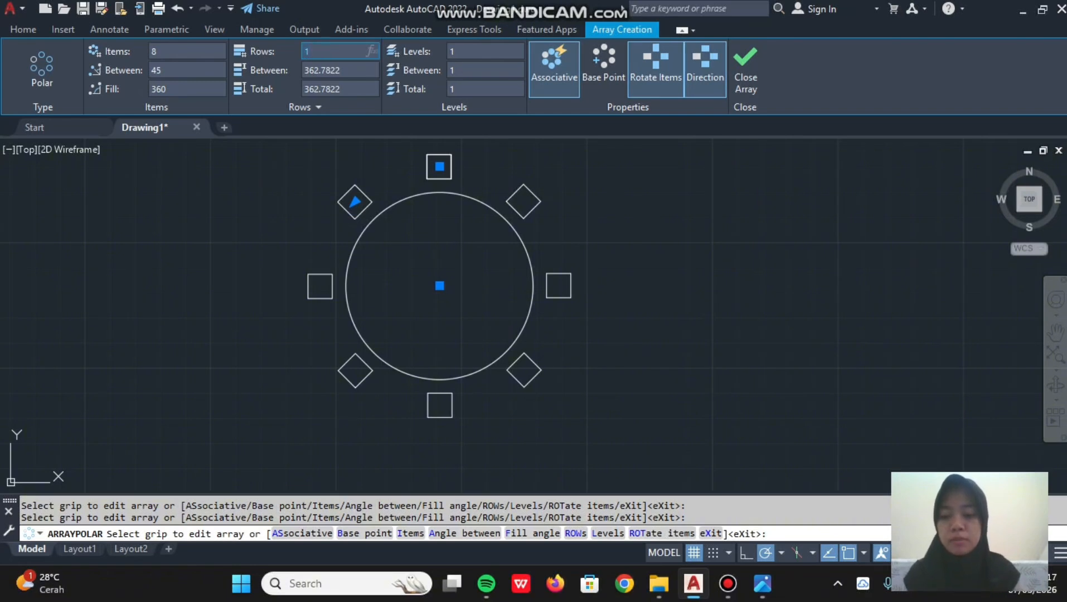
type("2")
key("Tab")
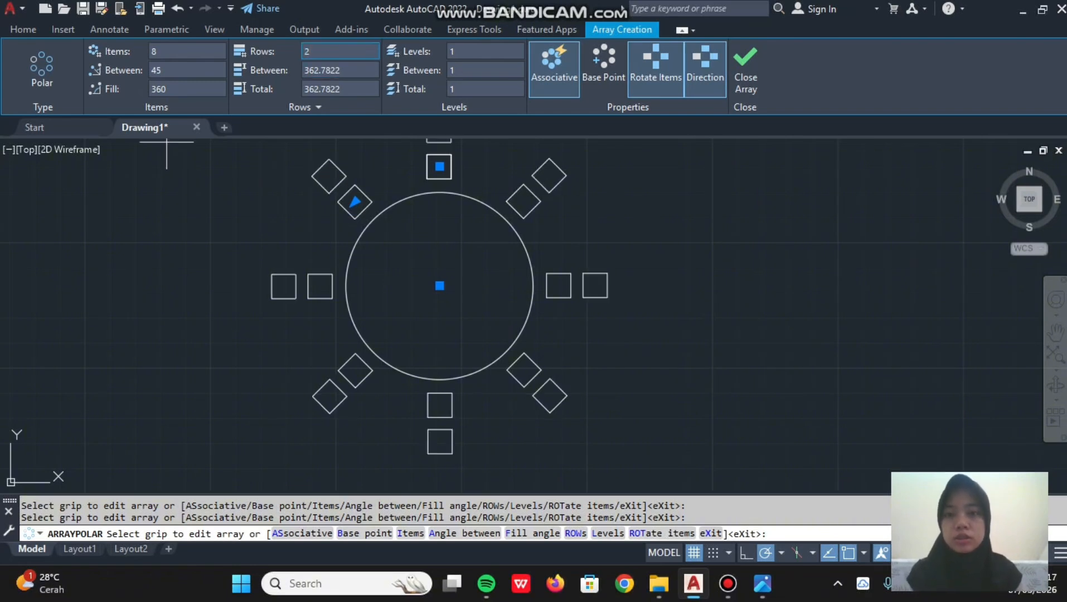
type("120")
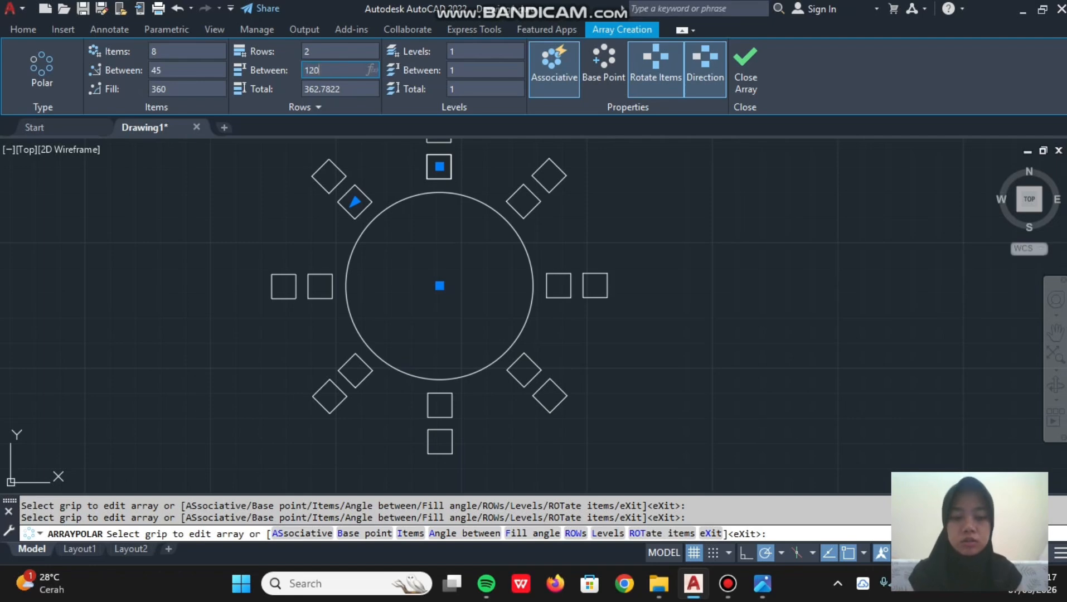
key("Return")
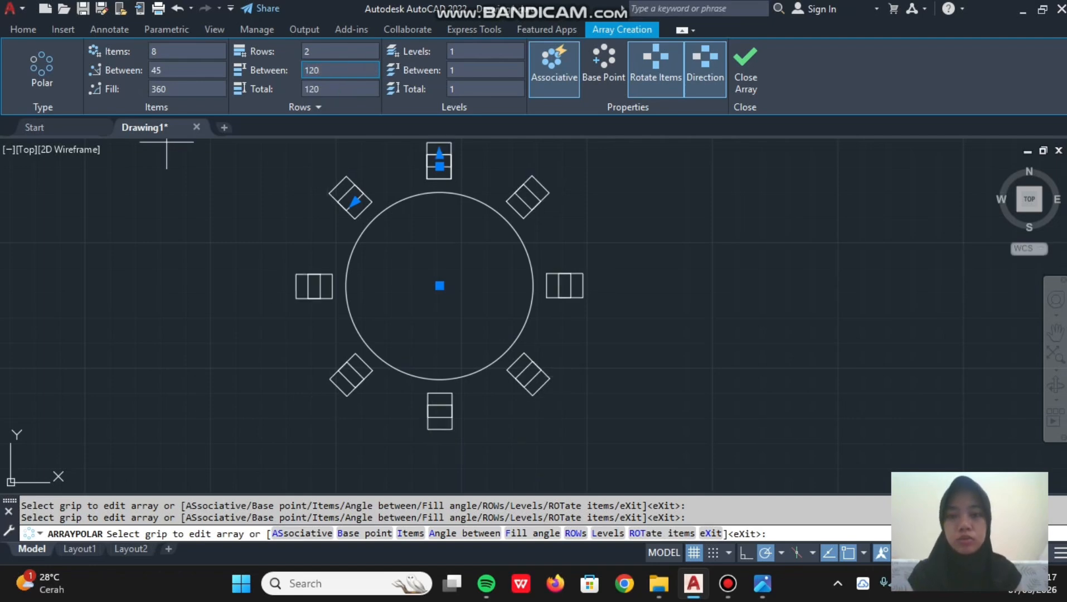